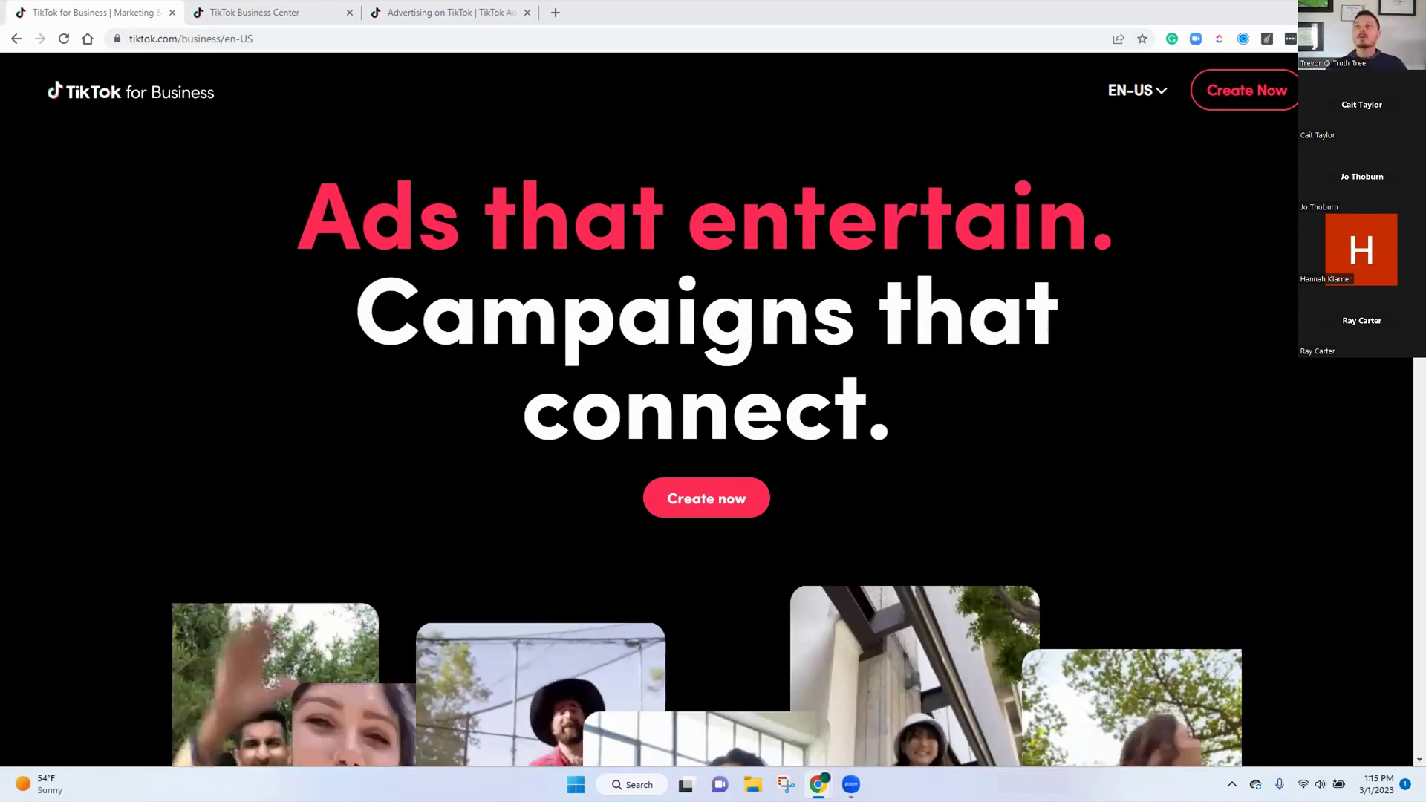
pyautogui.click(1330, 90)
pyautogui.click(1247, 102)
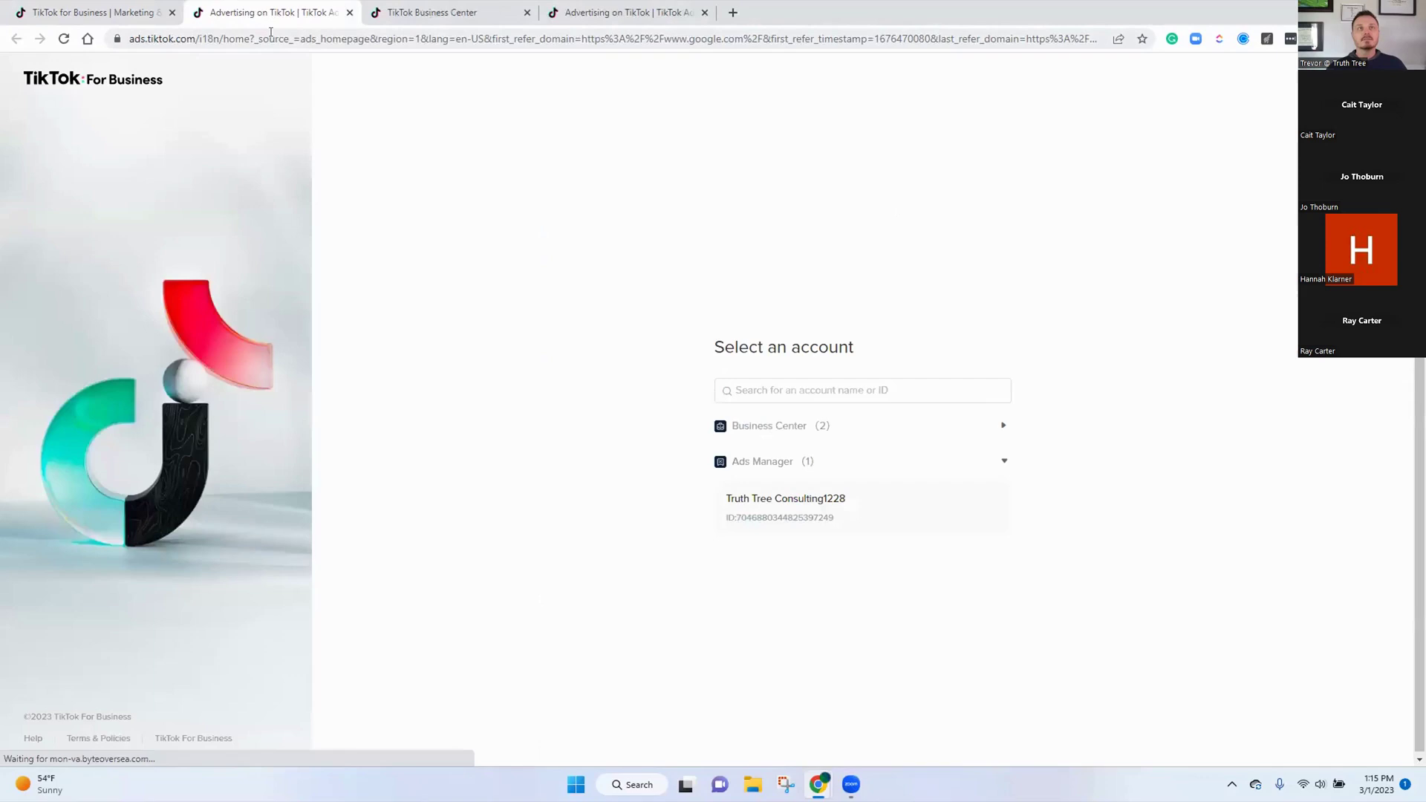
pyautogui.click(431, 11)
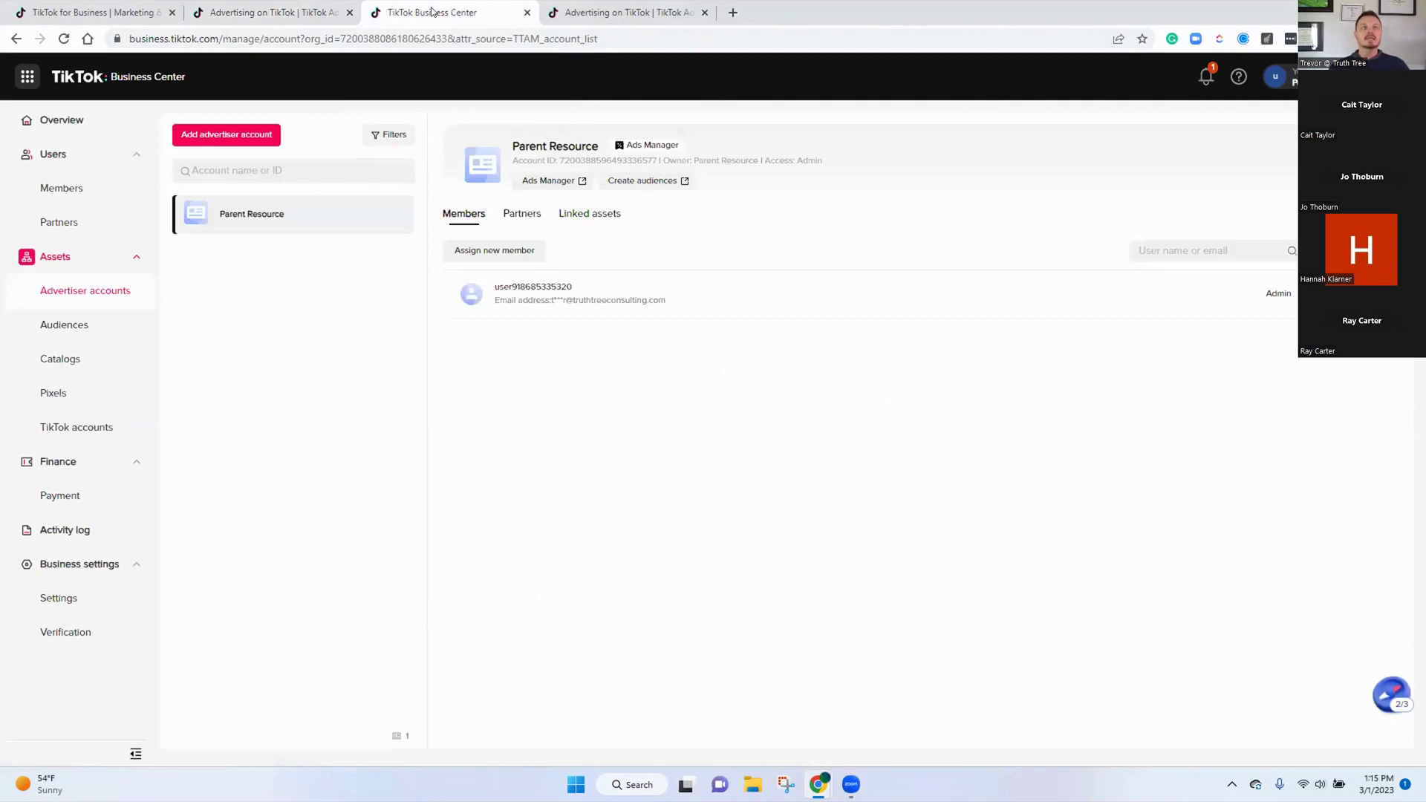
pyautogui.click(236, 11)
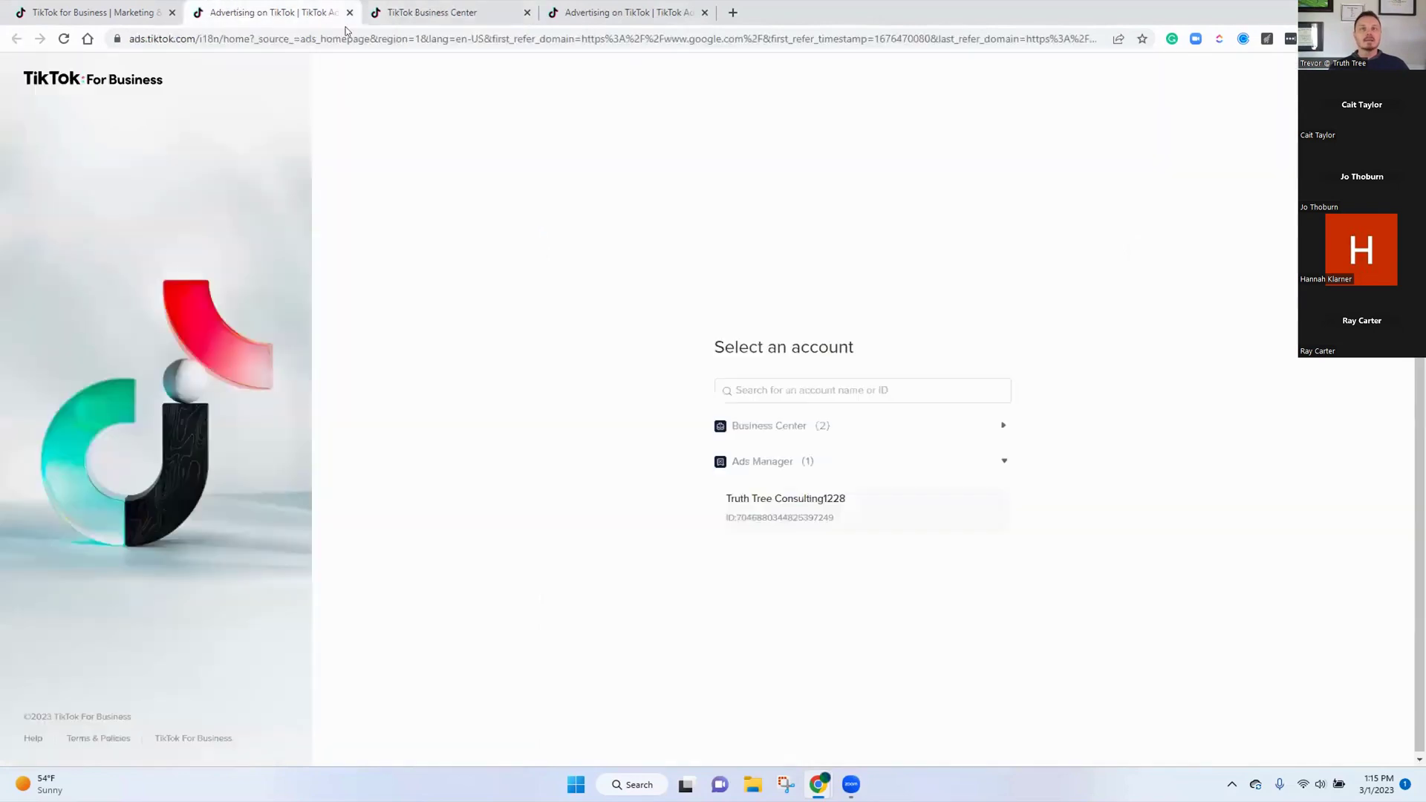
pyautogui.click(808, 503)
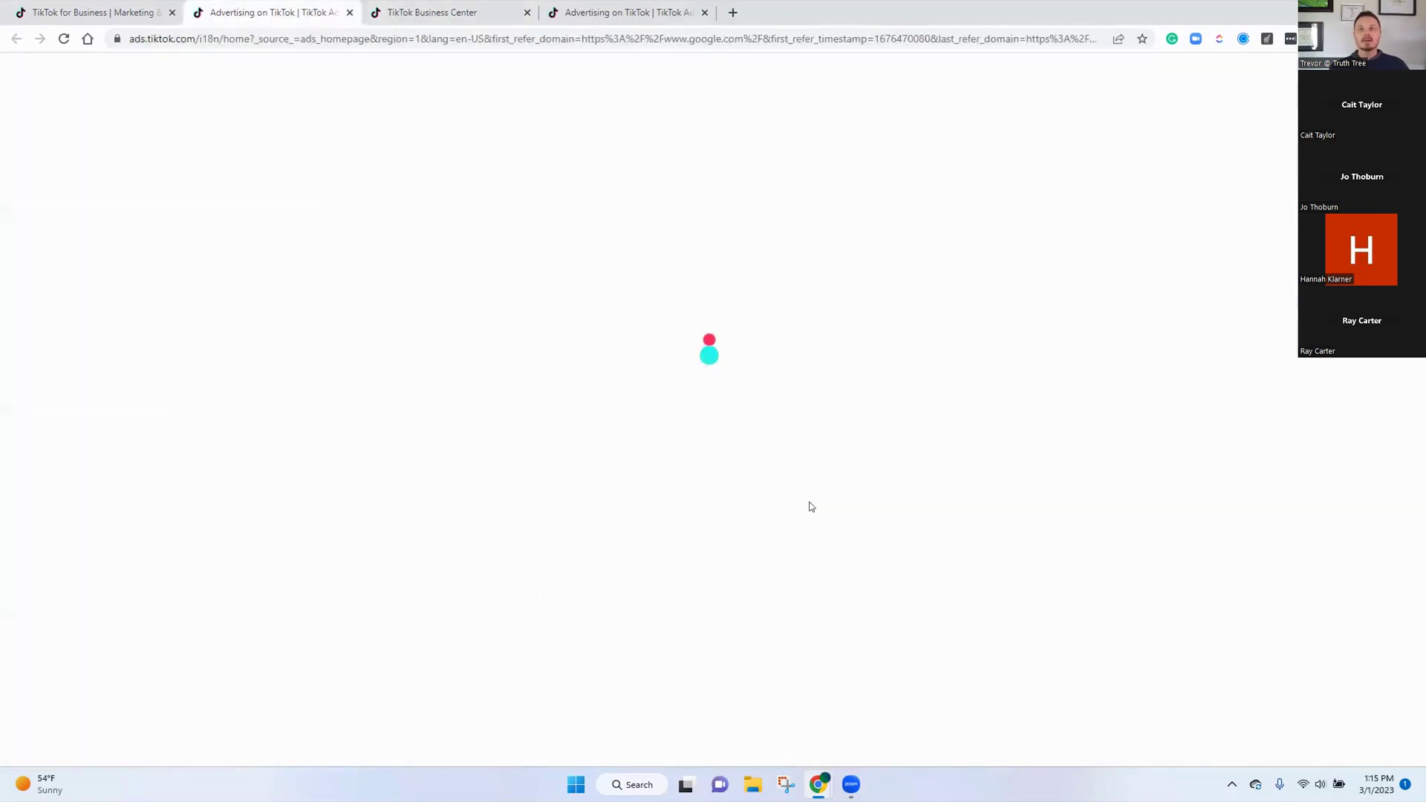
pyautogui.click(350, 12)
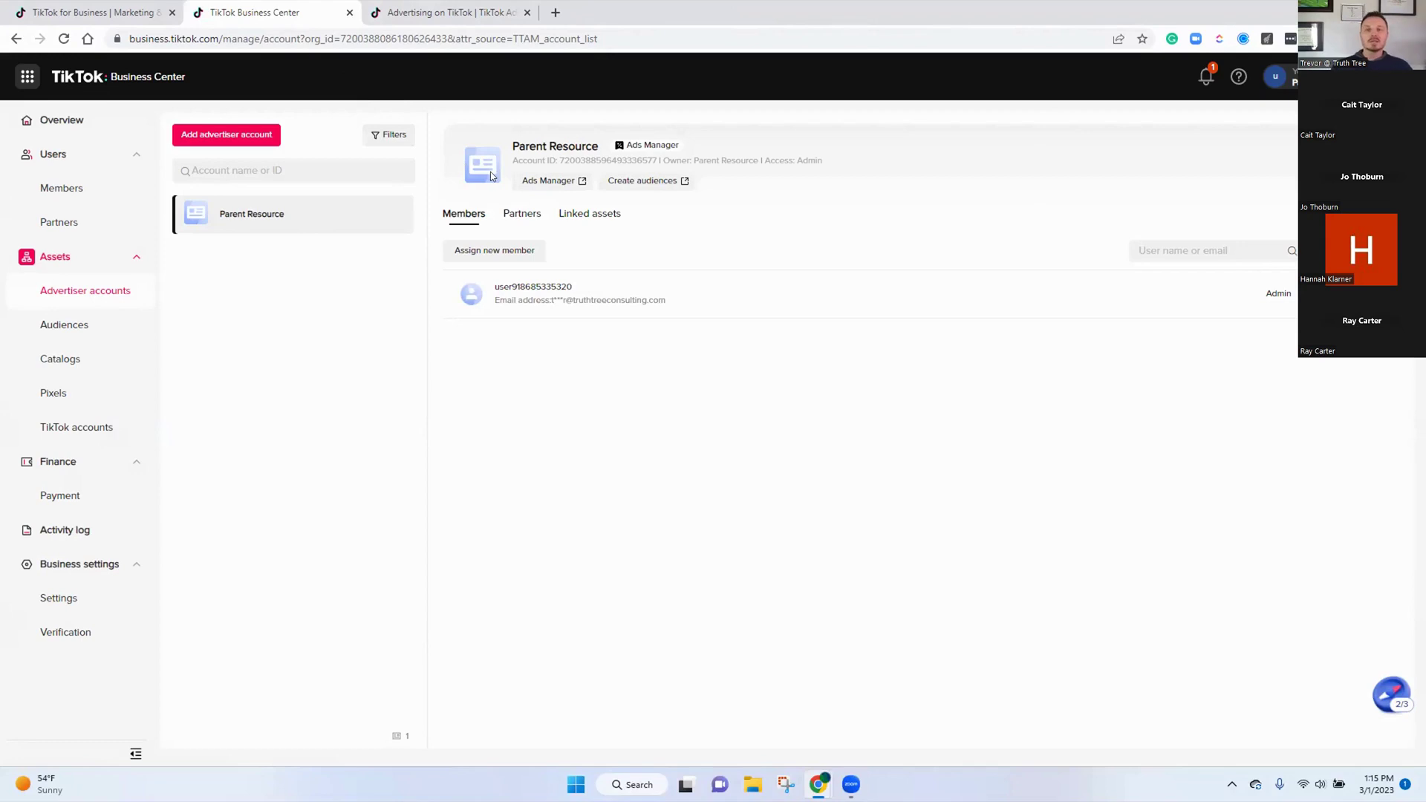
# Open Ads Manager for the Parent Resource account, view its active ad groups, and close that page after starting a new creation
pyautogui.click(554, 182)
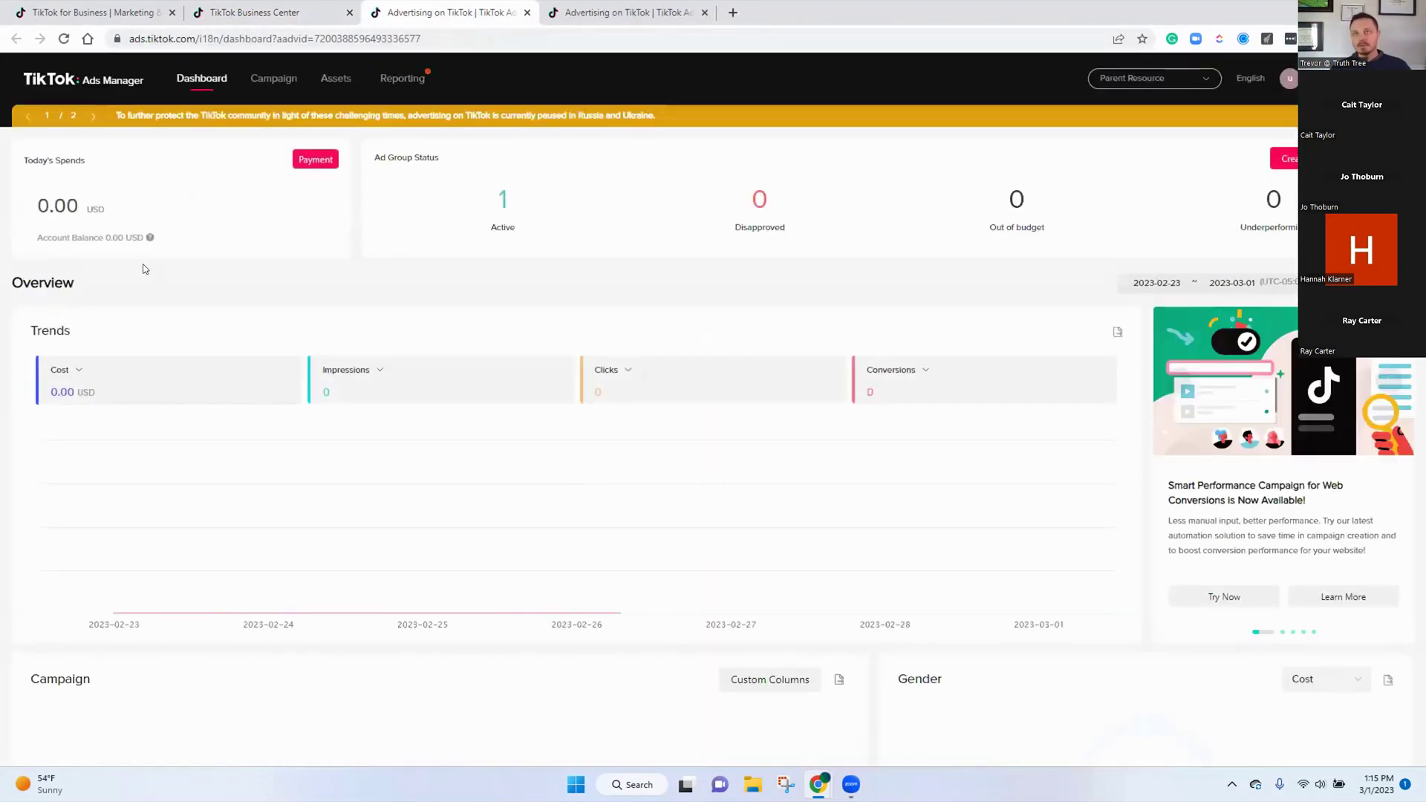
pyautogui.click(482, 199)
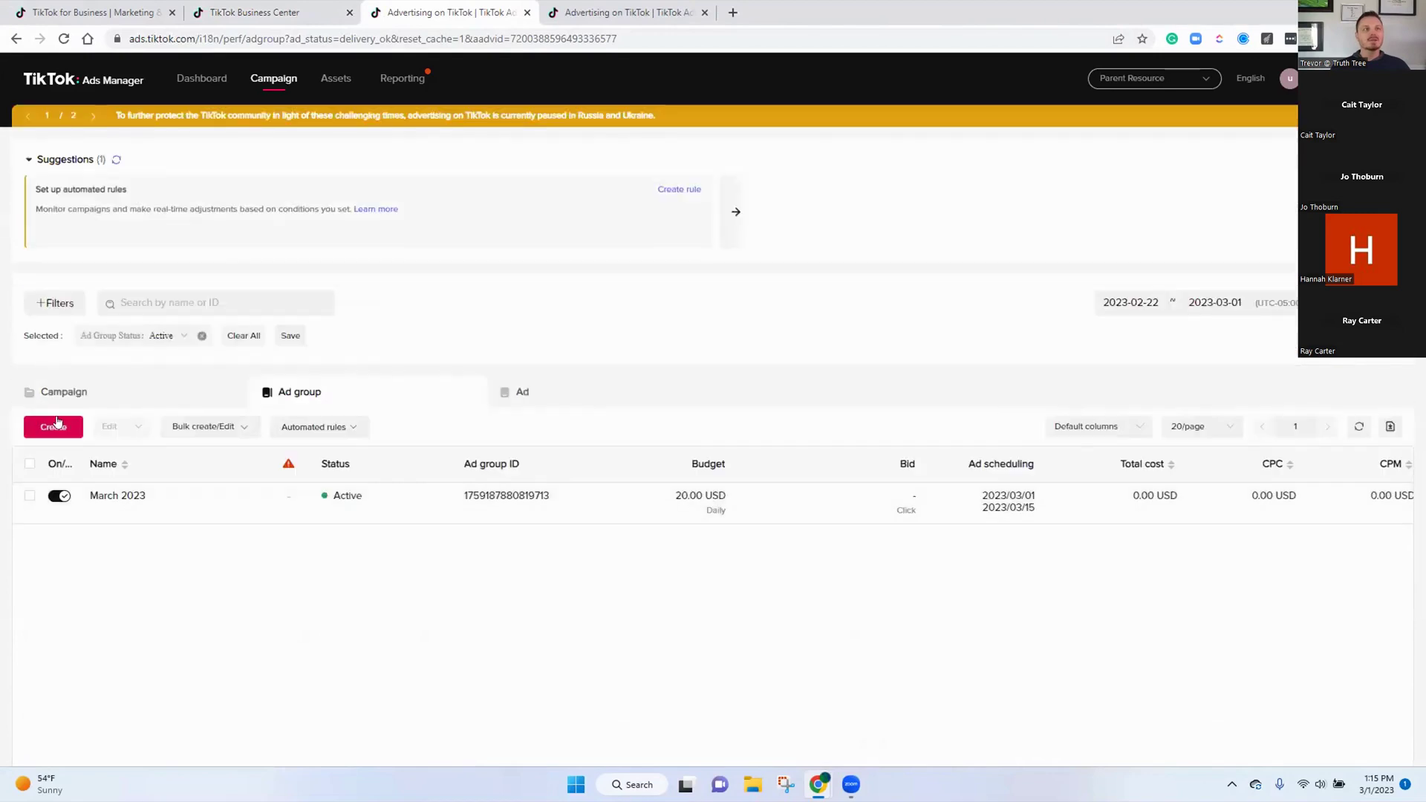
pyautogui.click(53, 426)
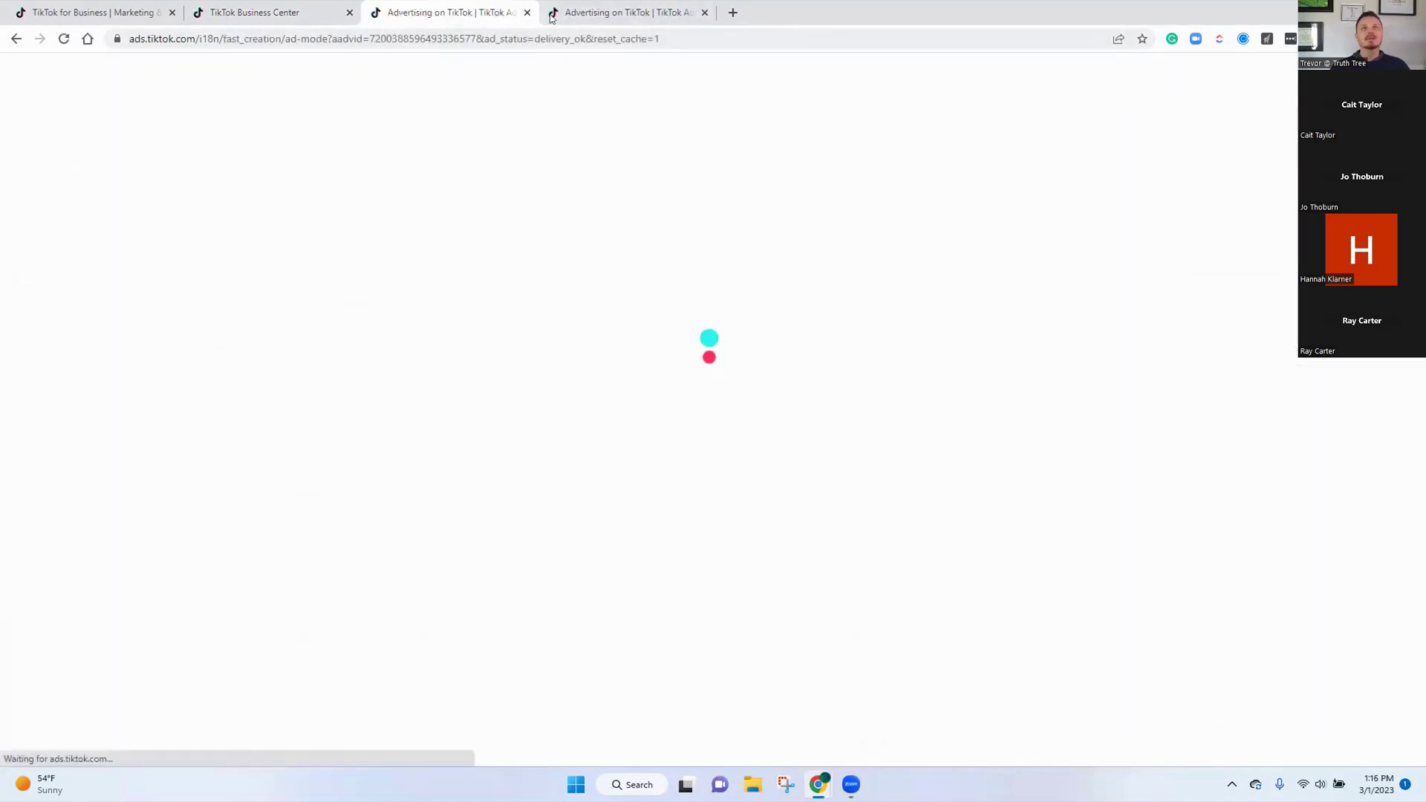
pyautogui.click(527, 12)
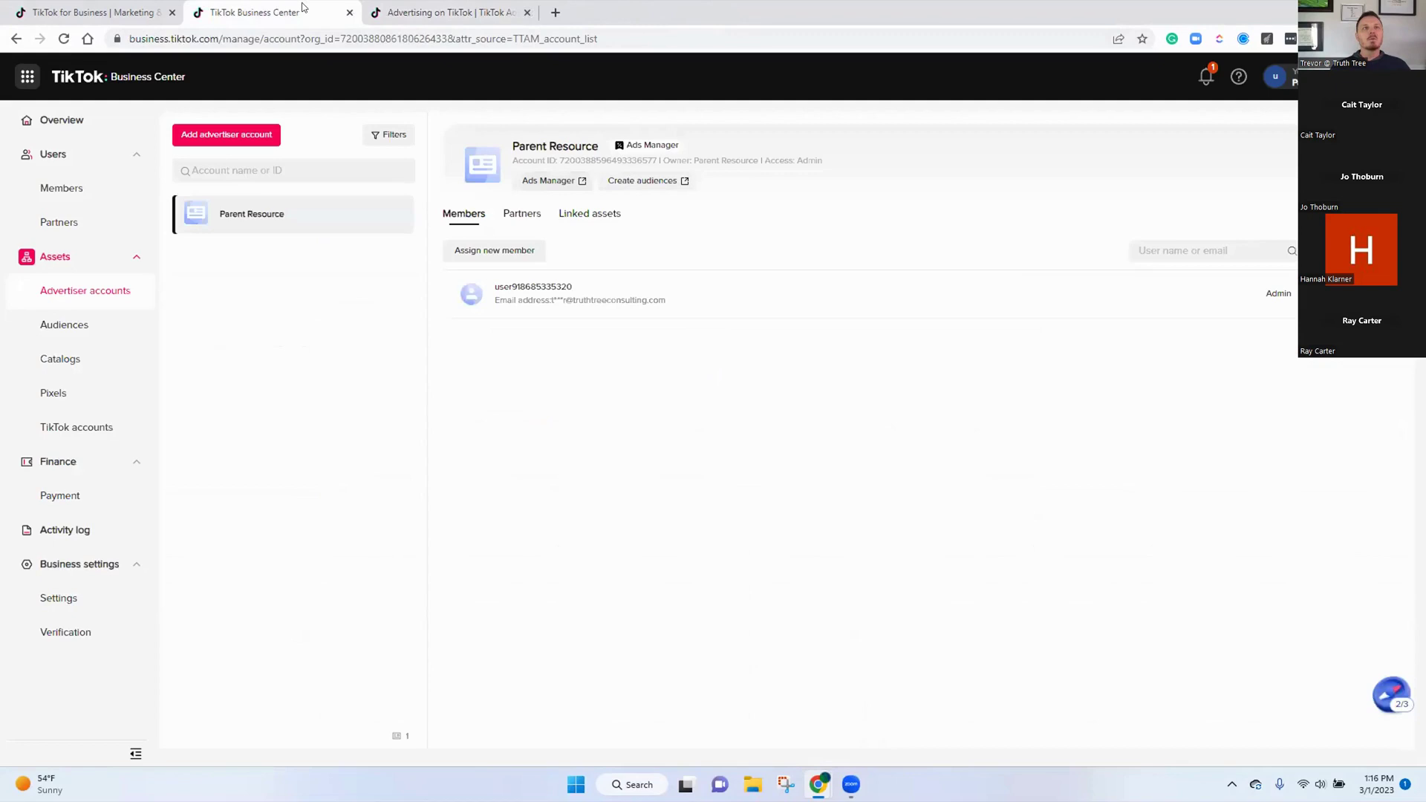
# Return to the open Ads Manager dashboard and look through the feature announcements in the carousel beside the Trends chart
pyautogui.click(445, 11)
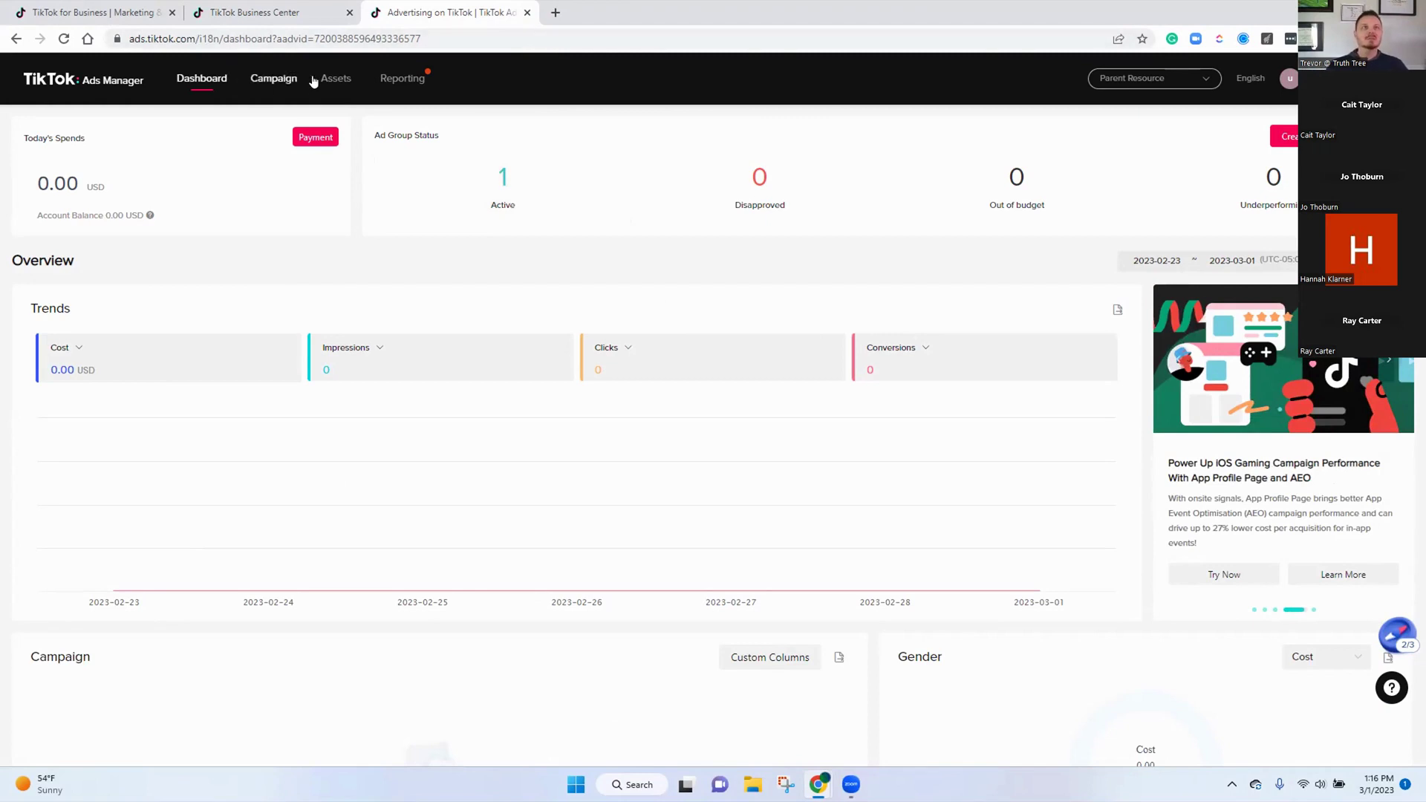
pyautogui.moveTo(398, 81)
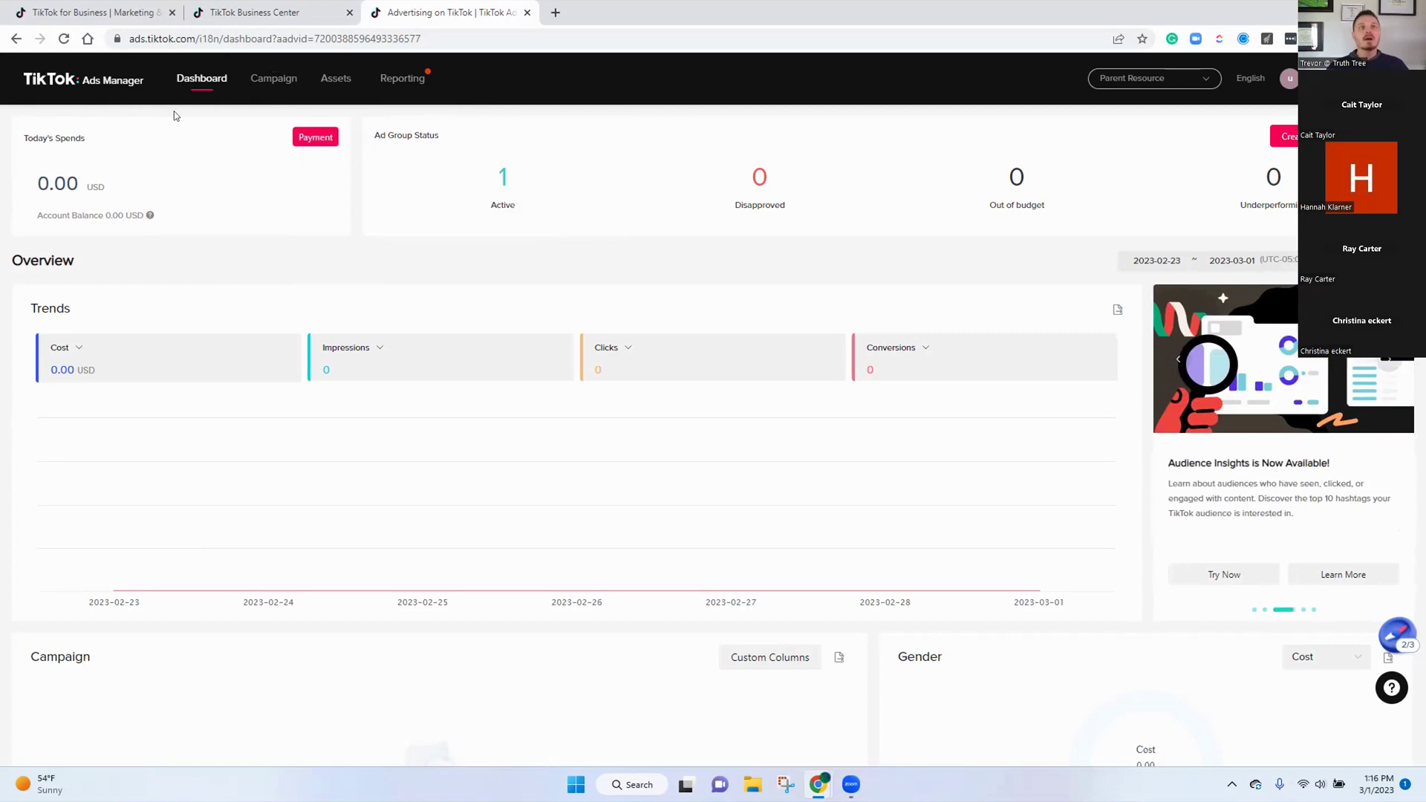
pyautogui.scroll(-1, 378, 314)
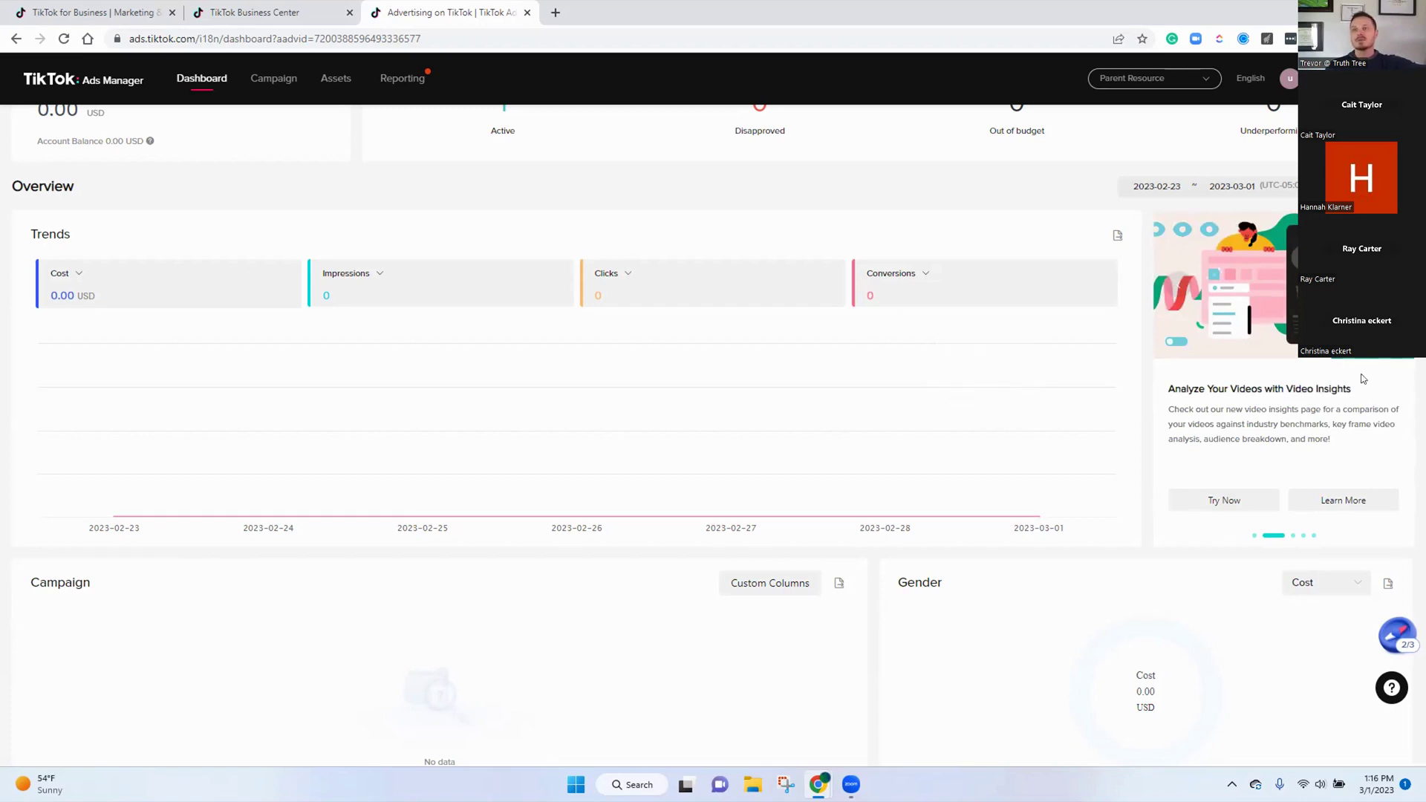
pyautogui.click(1255, 535)
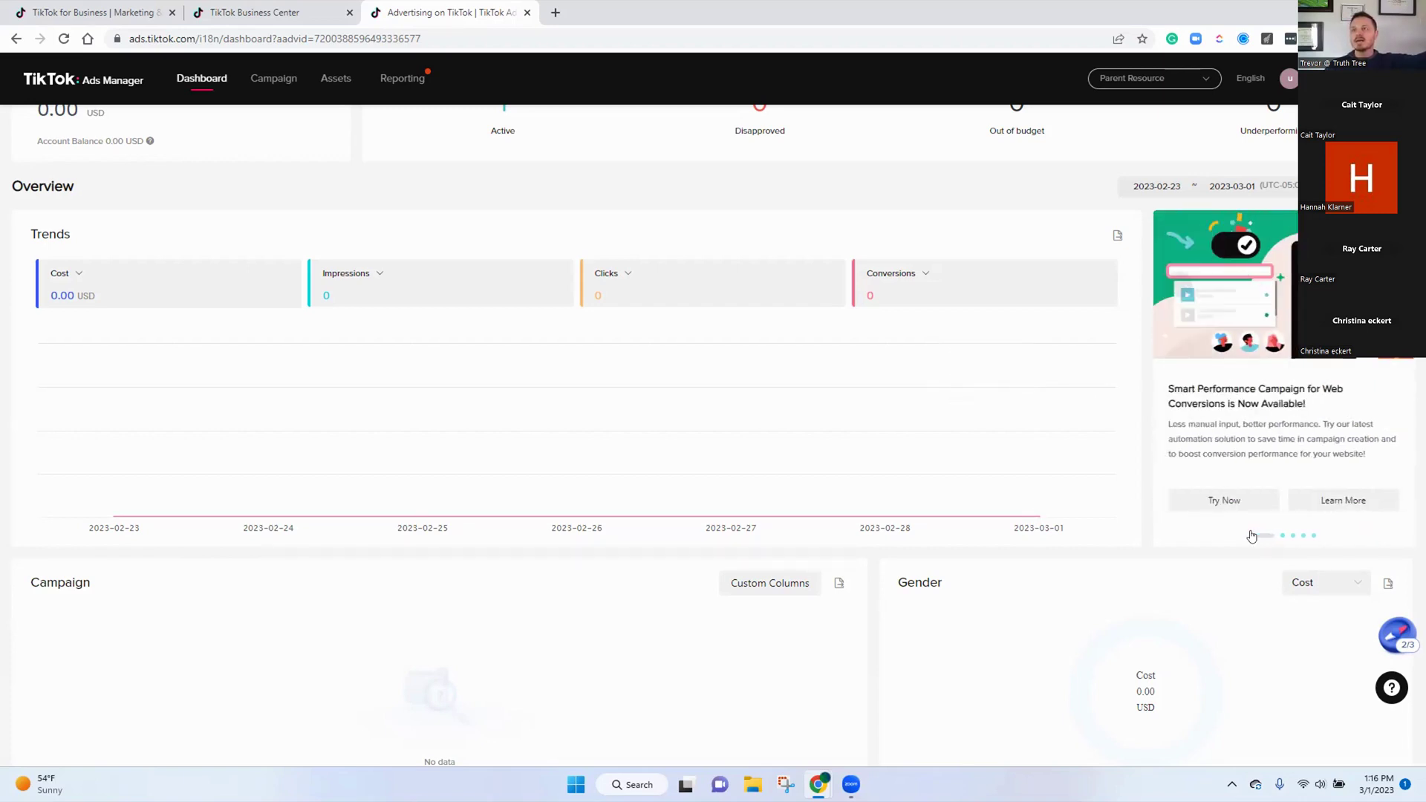
pyautogui.click(1272, 535)
pyautogui.click(1285, 536)
pyautogui.click(1295, 536)
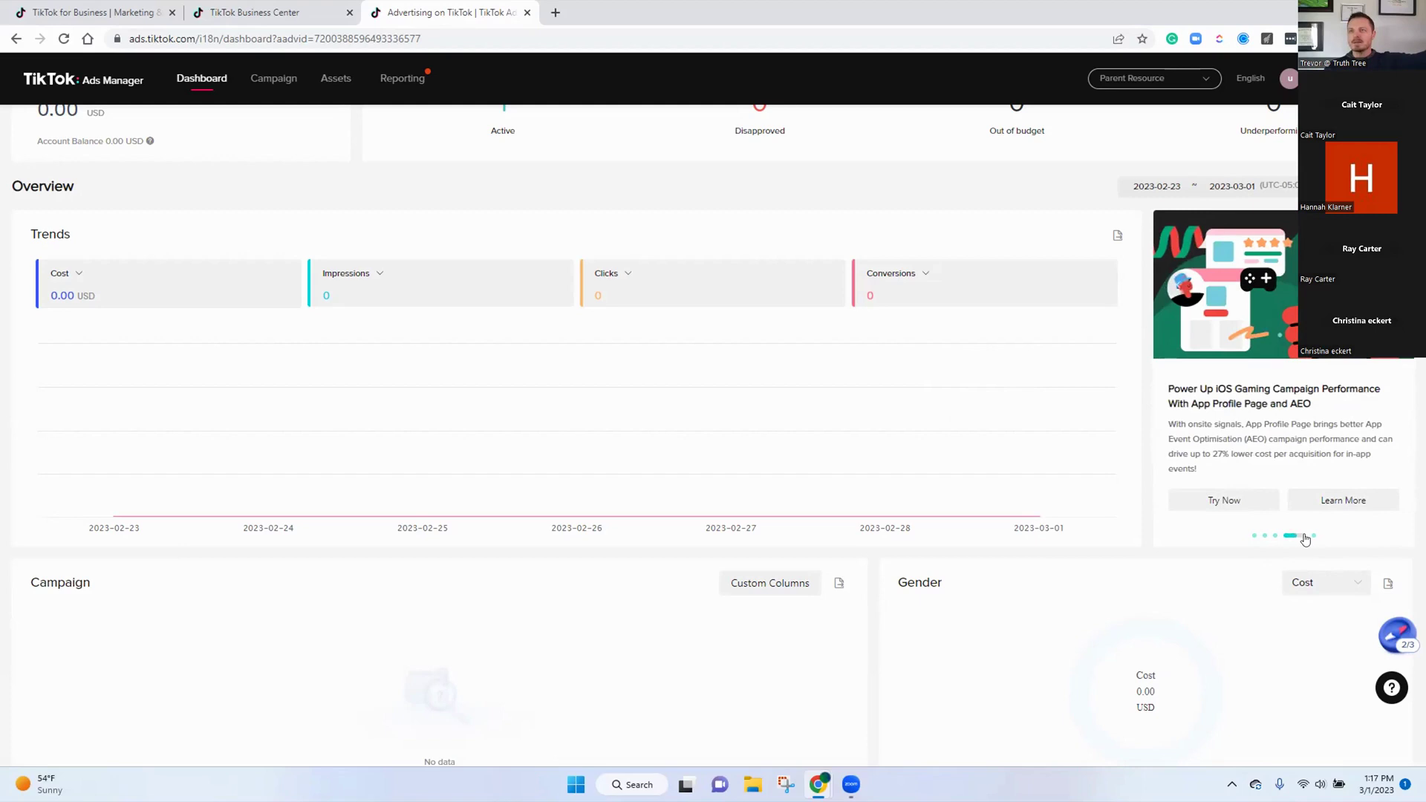
pyautogui.click(1306, 538)
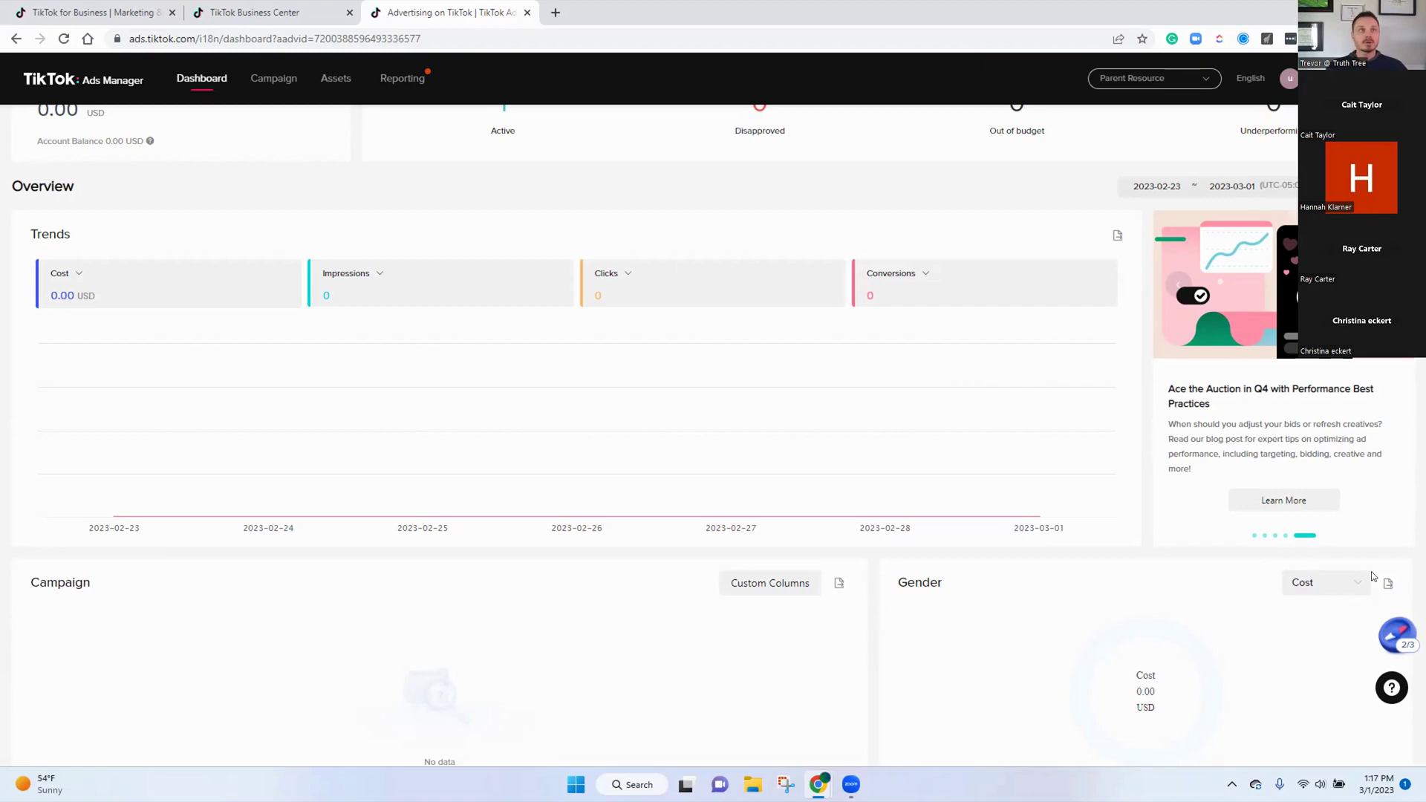
pyautogui.scroll(1, 324, 292)
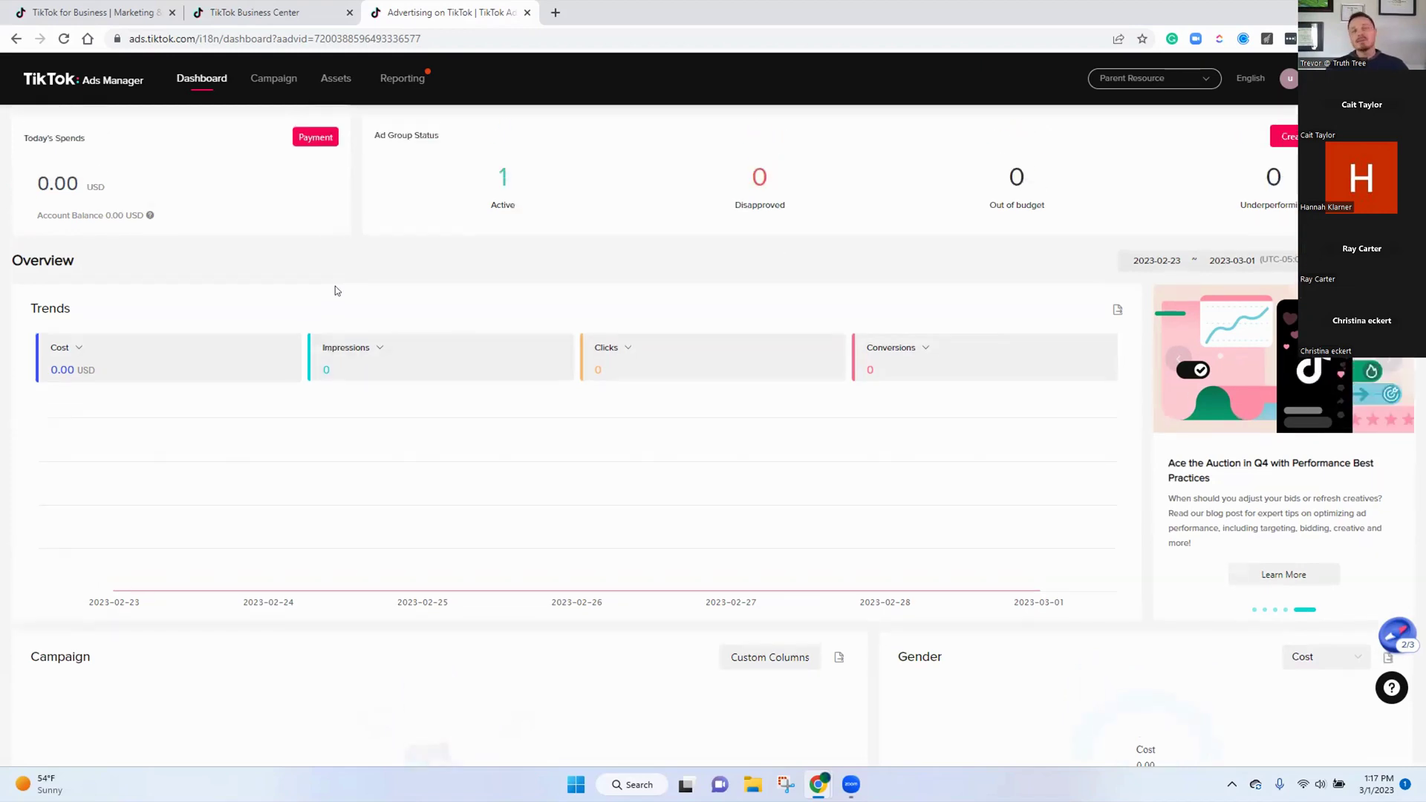
# Review the dashboard's Trends, Campaign and Gender sections
pyautogui.scroll(-1, 364, 292)
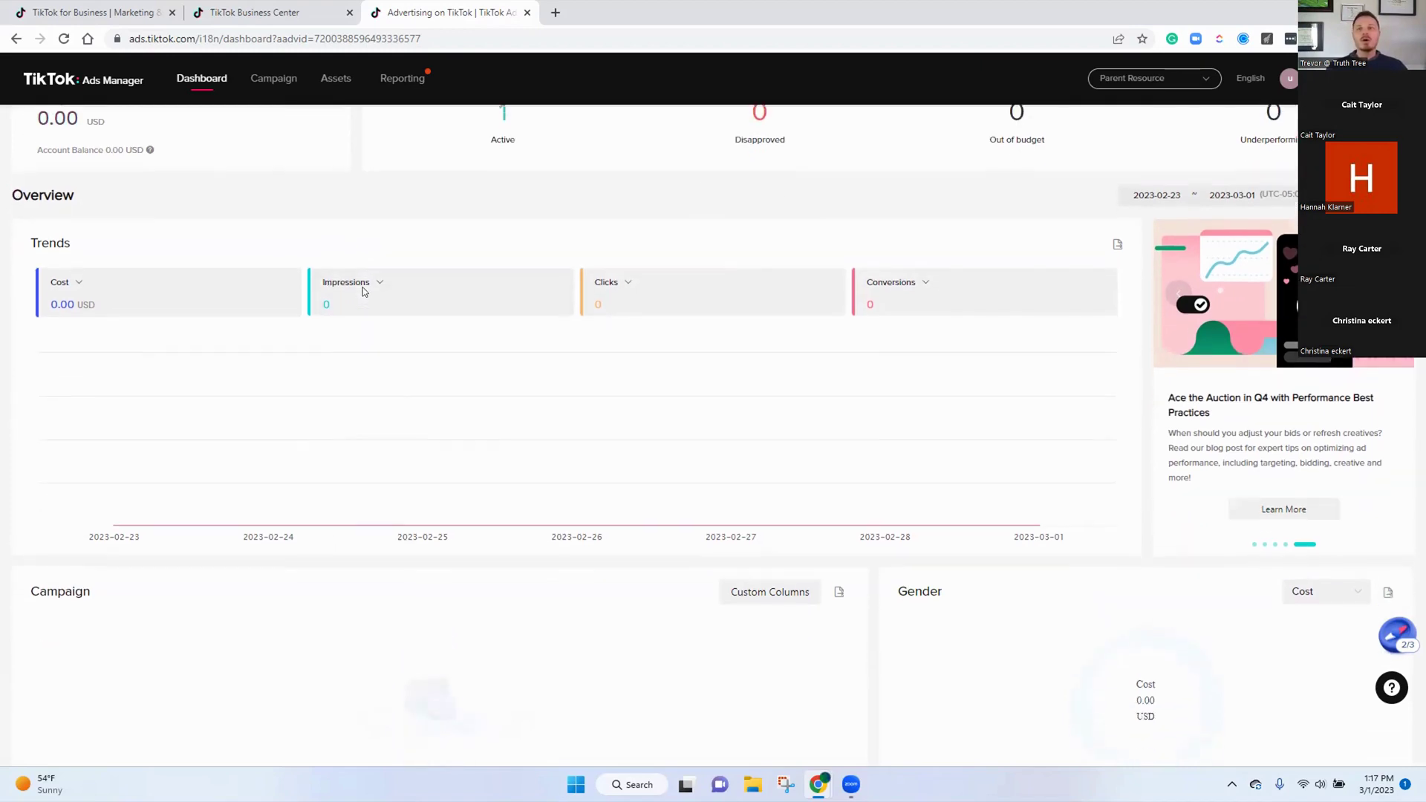
pyautogui.scroll(-1, 362, 290)
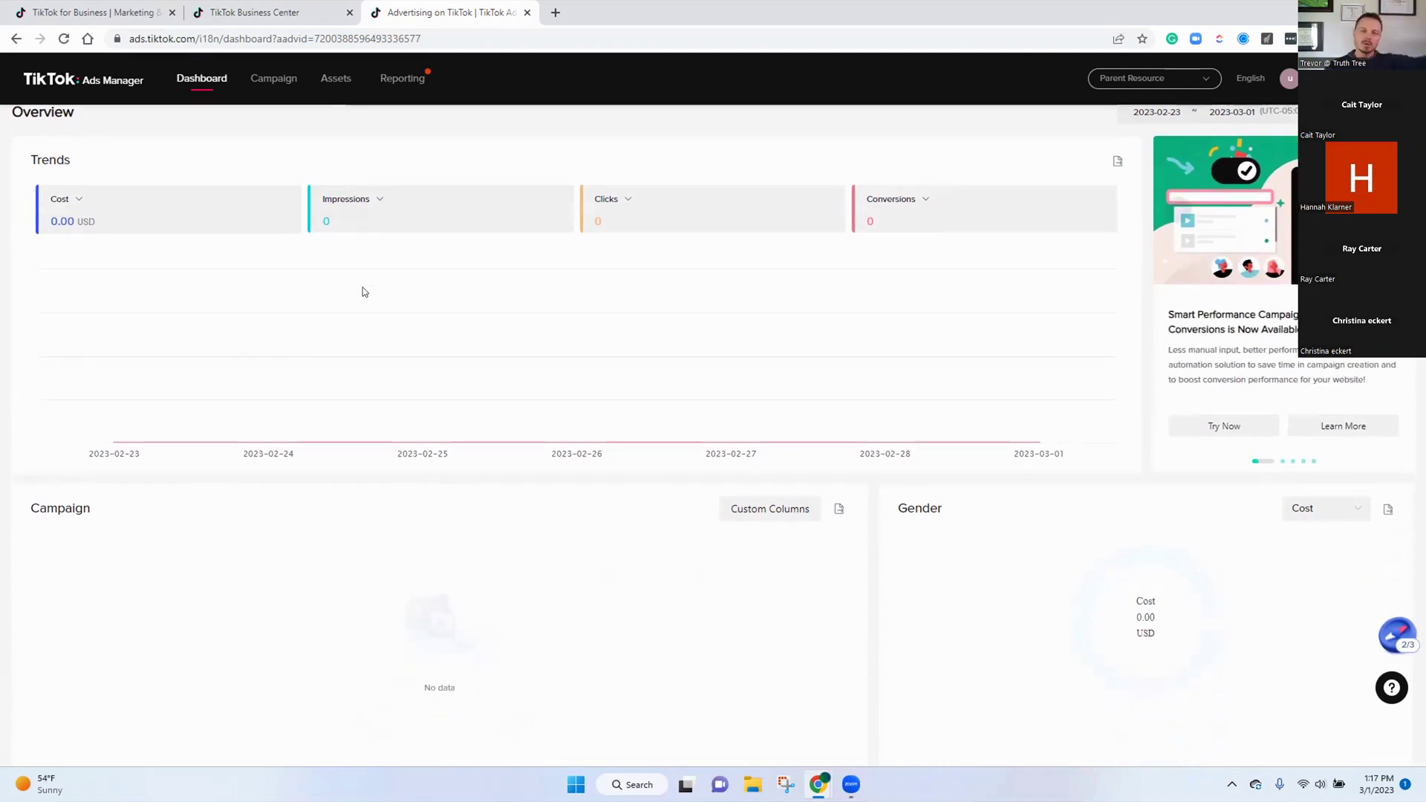
pyautogui.scroll(2, 364, 297)
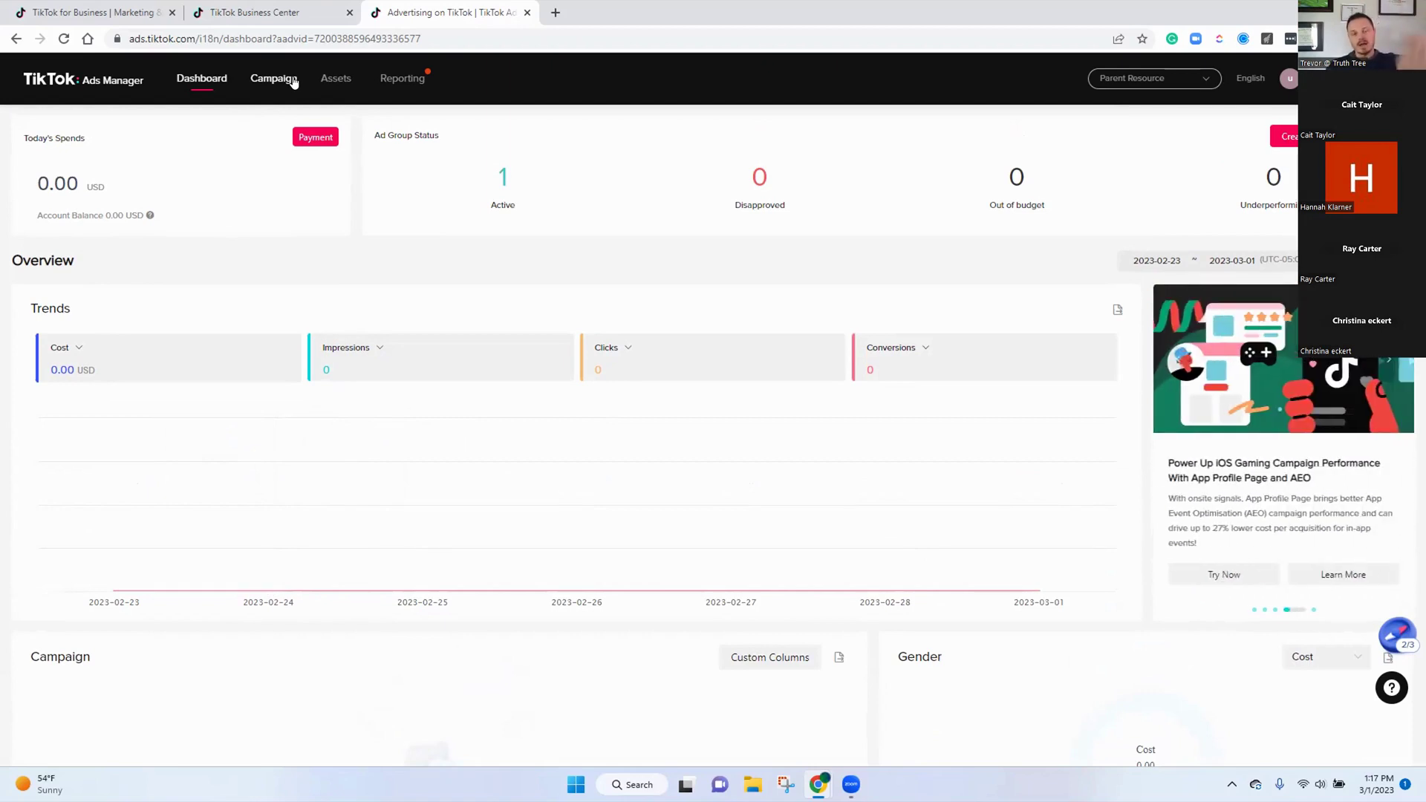
# Open the management page for web events in Events Manager
pyautogui.moveTo(331, 87)
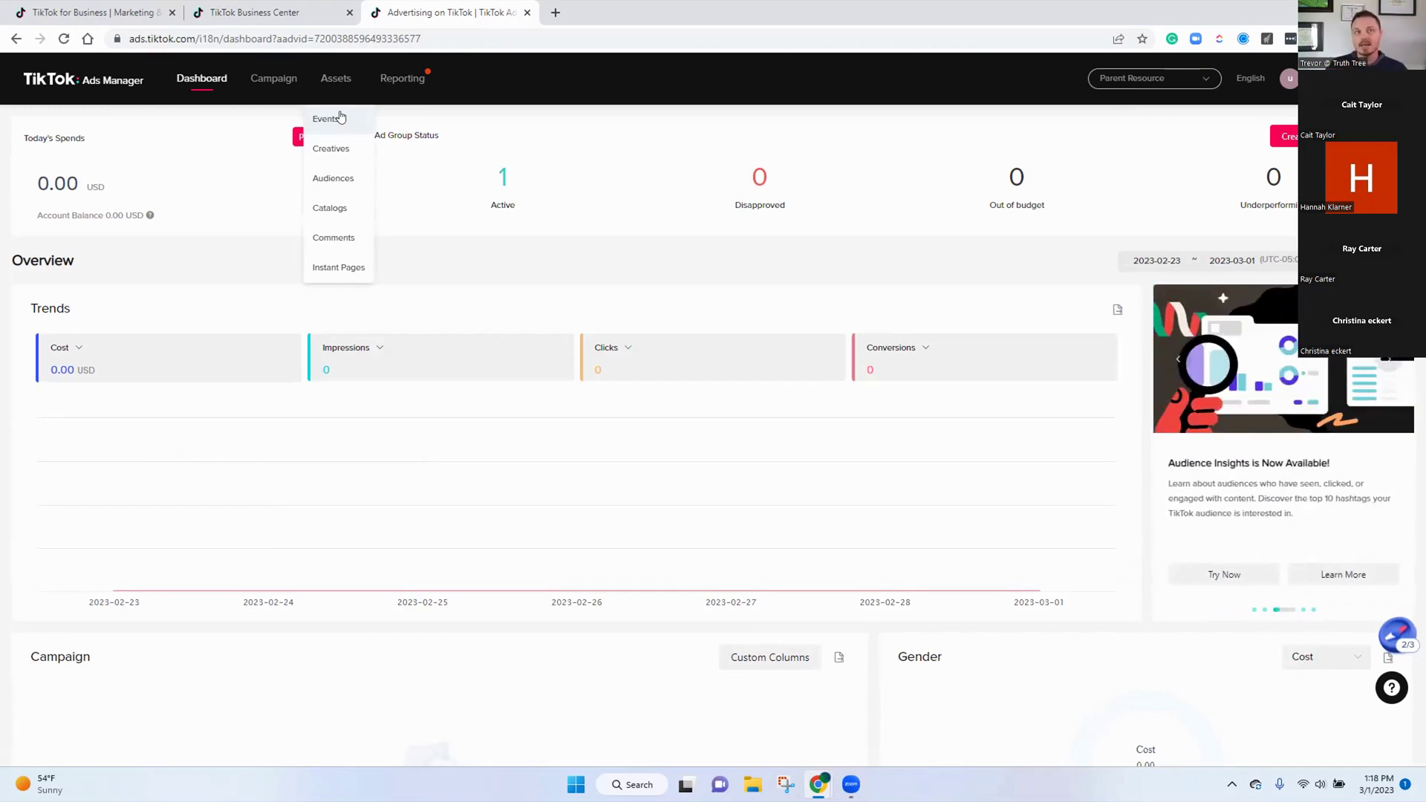
pyautogui.click(338, 121)
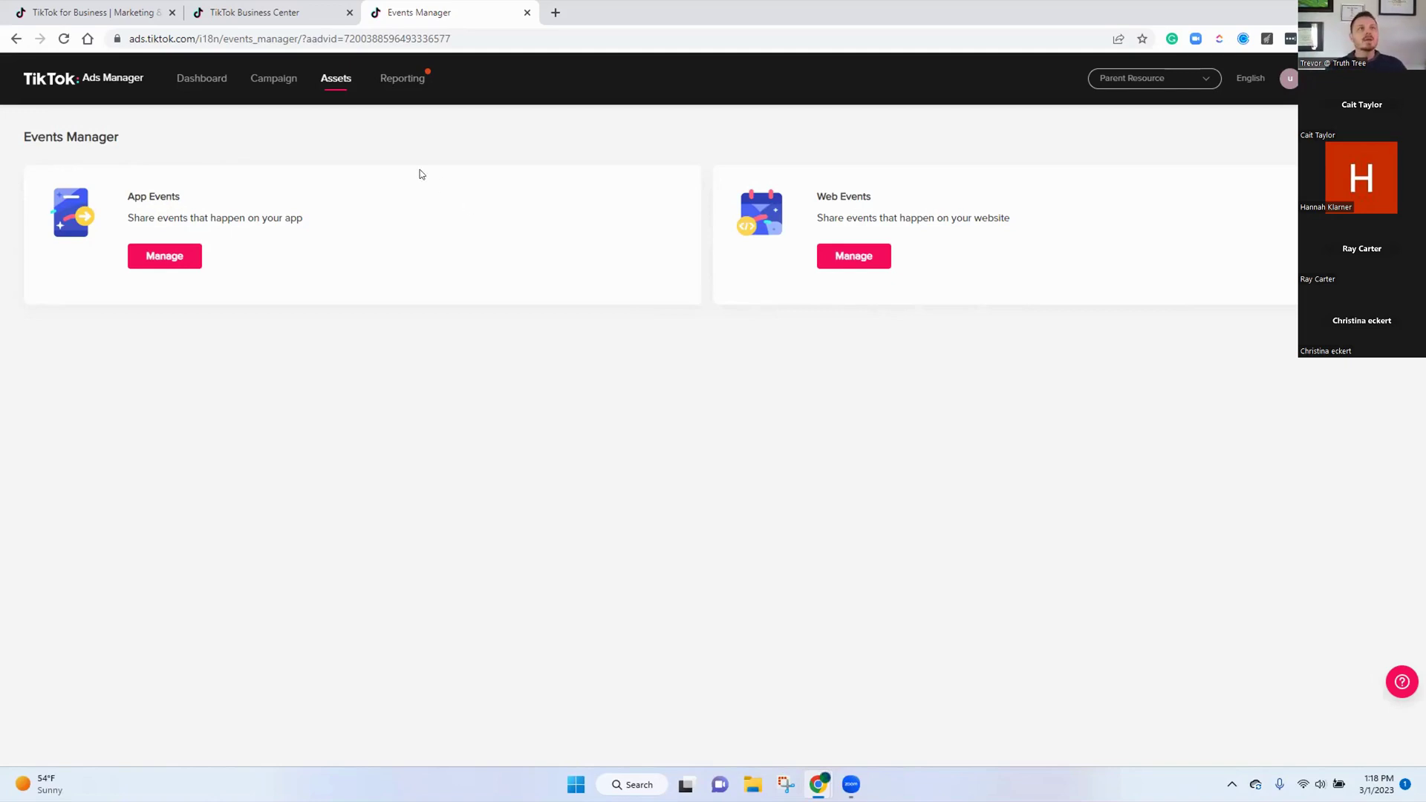
pyautogui.click(851, 265)
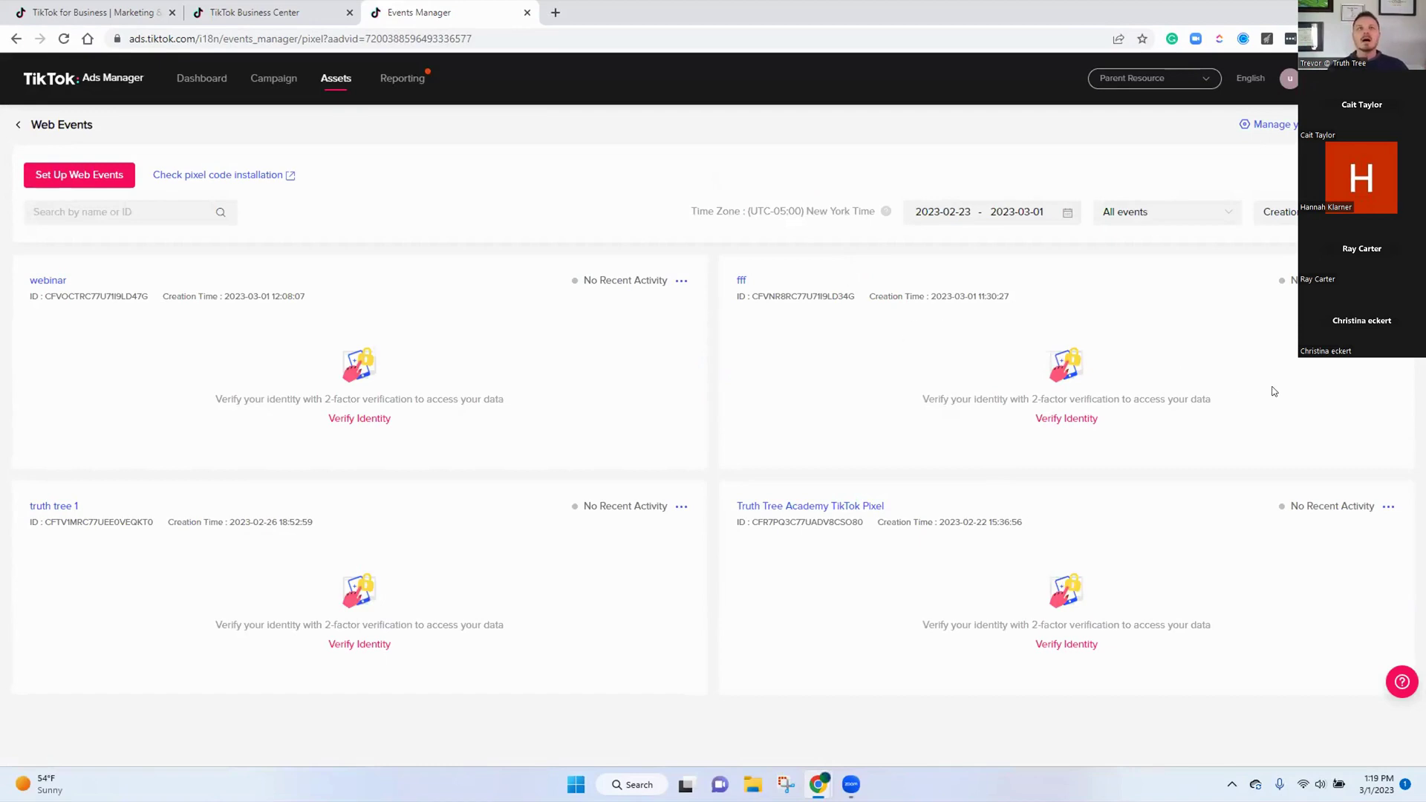
# Try to set up web events for a pixel named cvbfbfvbv with the TikTok Pixel connection method, then abandon the setup at the installation type
pyautogui.click(81, 183)
pyautogui.click(543, 310)
pyautogui.write('cvbfbfvbv')
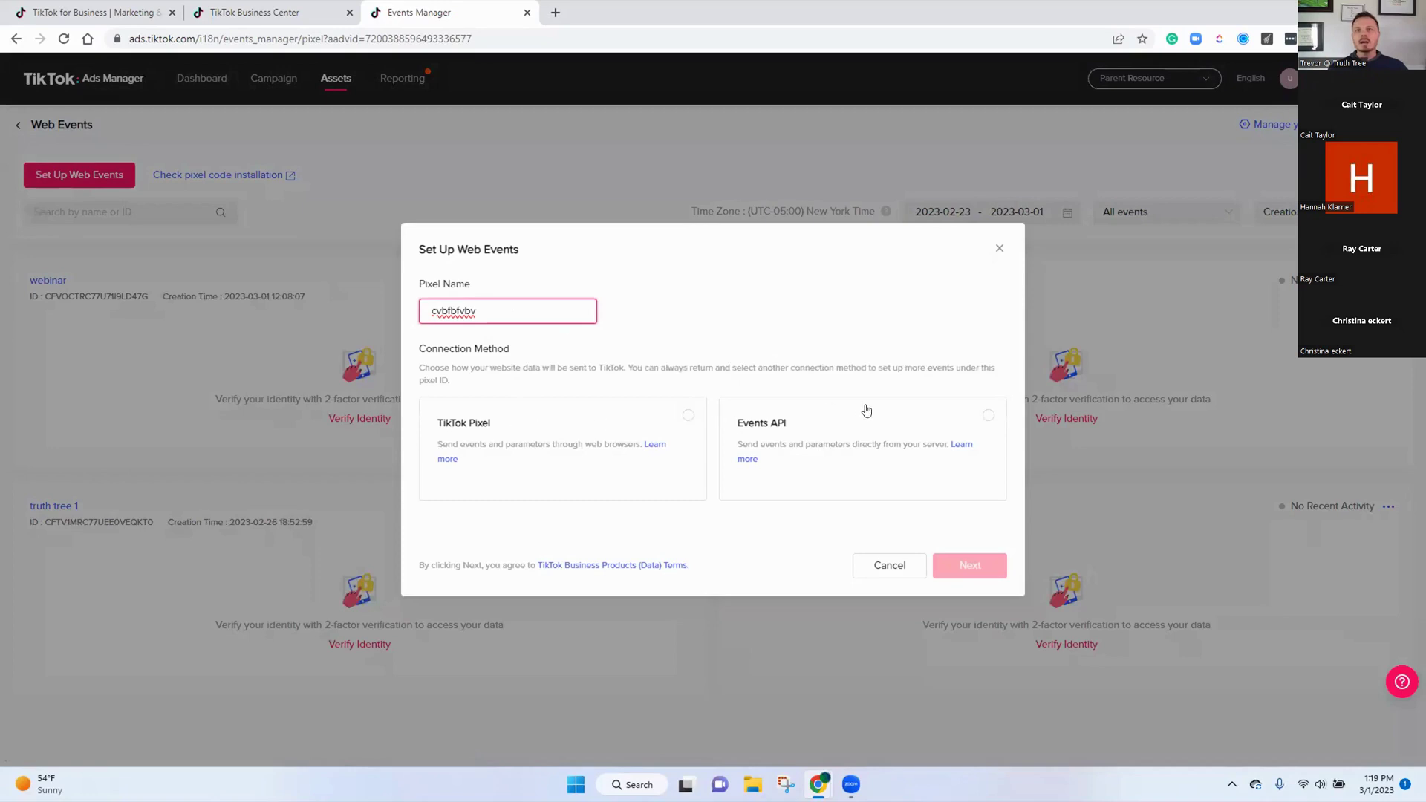
pyautogui.click(564, 434)
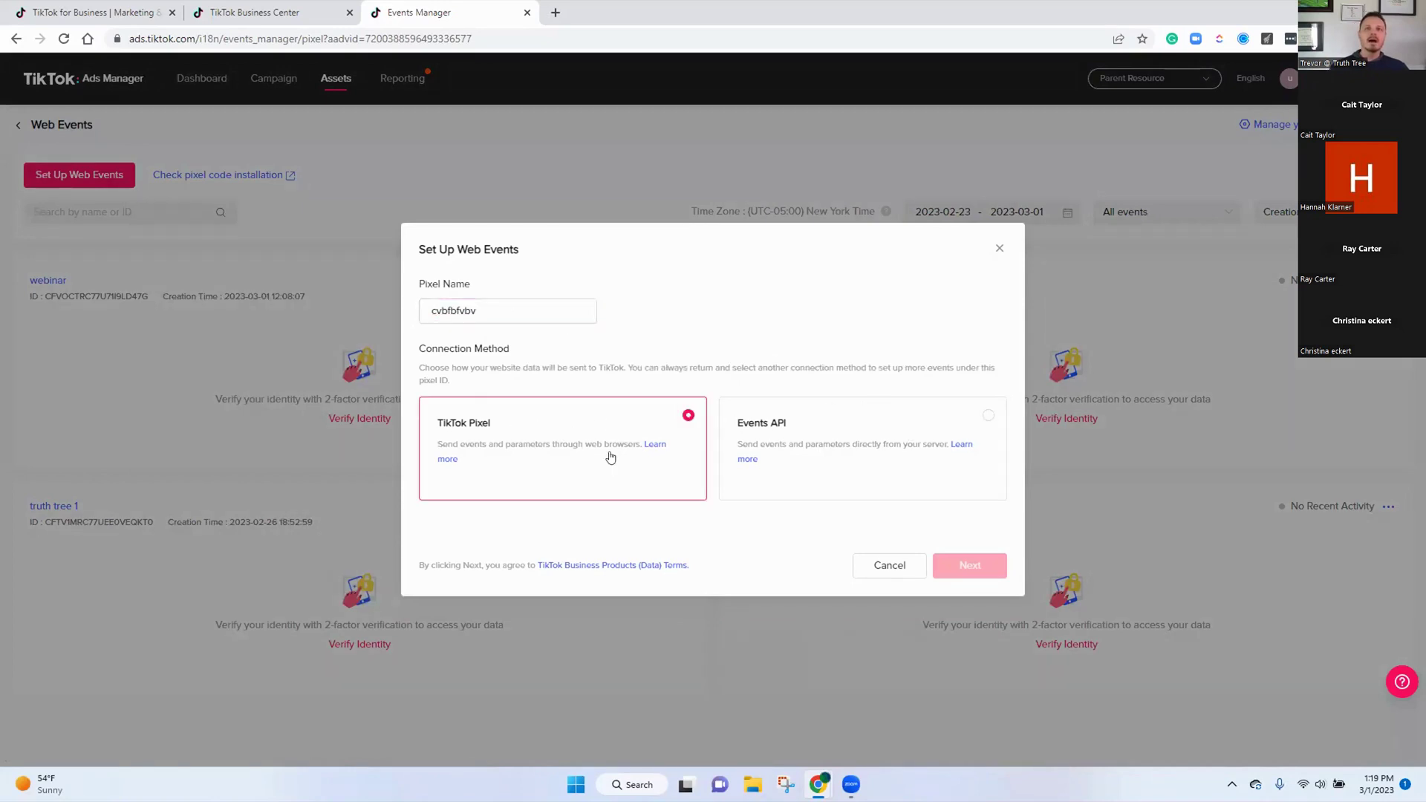
pyautogui.click(970, 565)
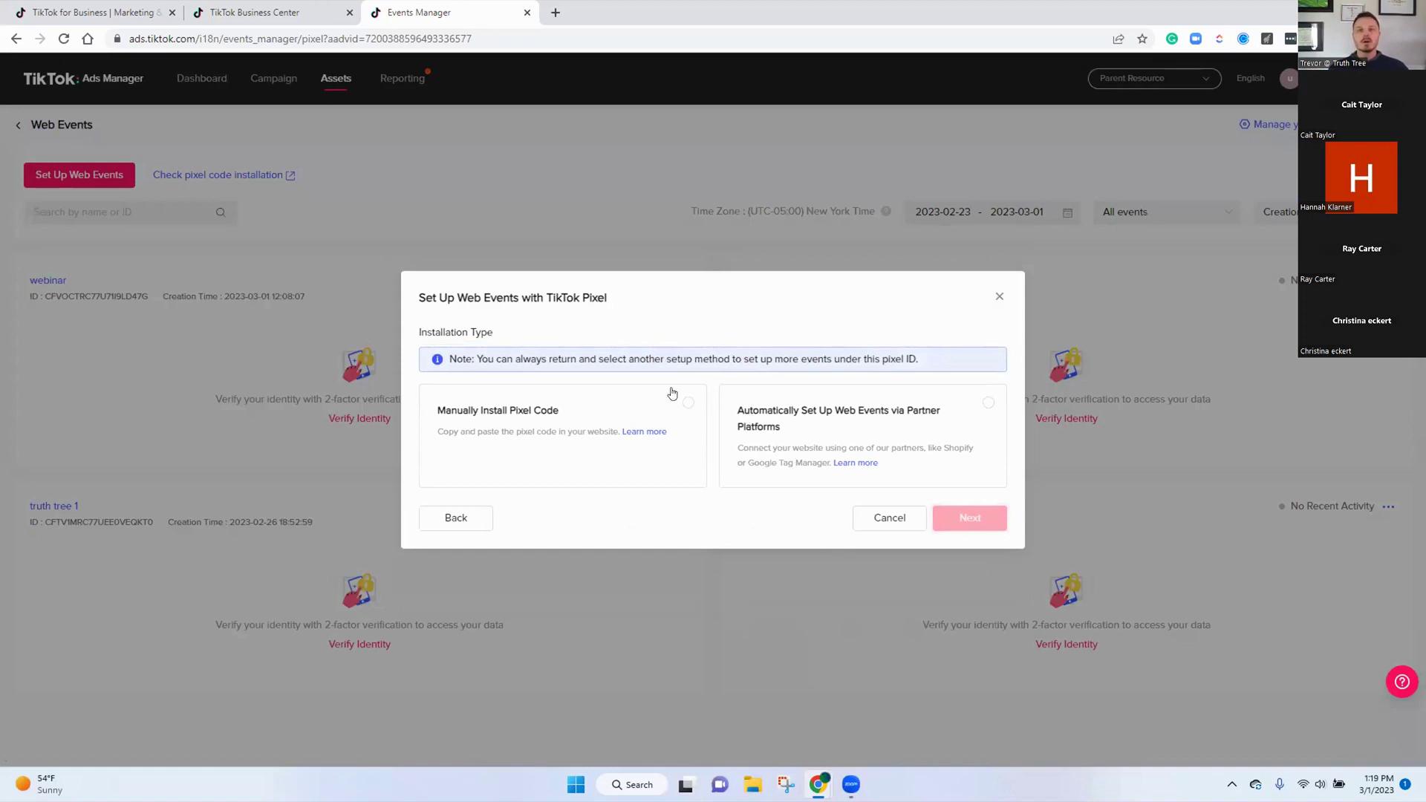
pyautogui.click(998, 297)
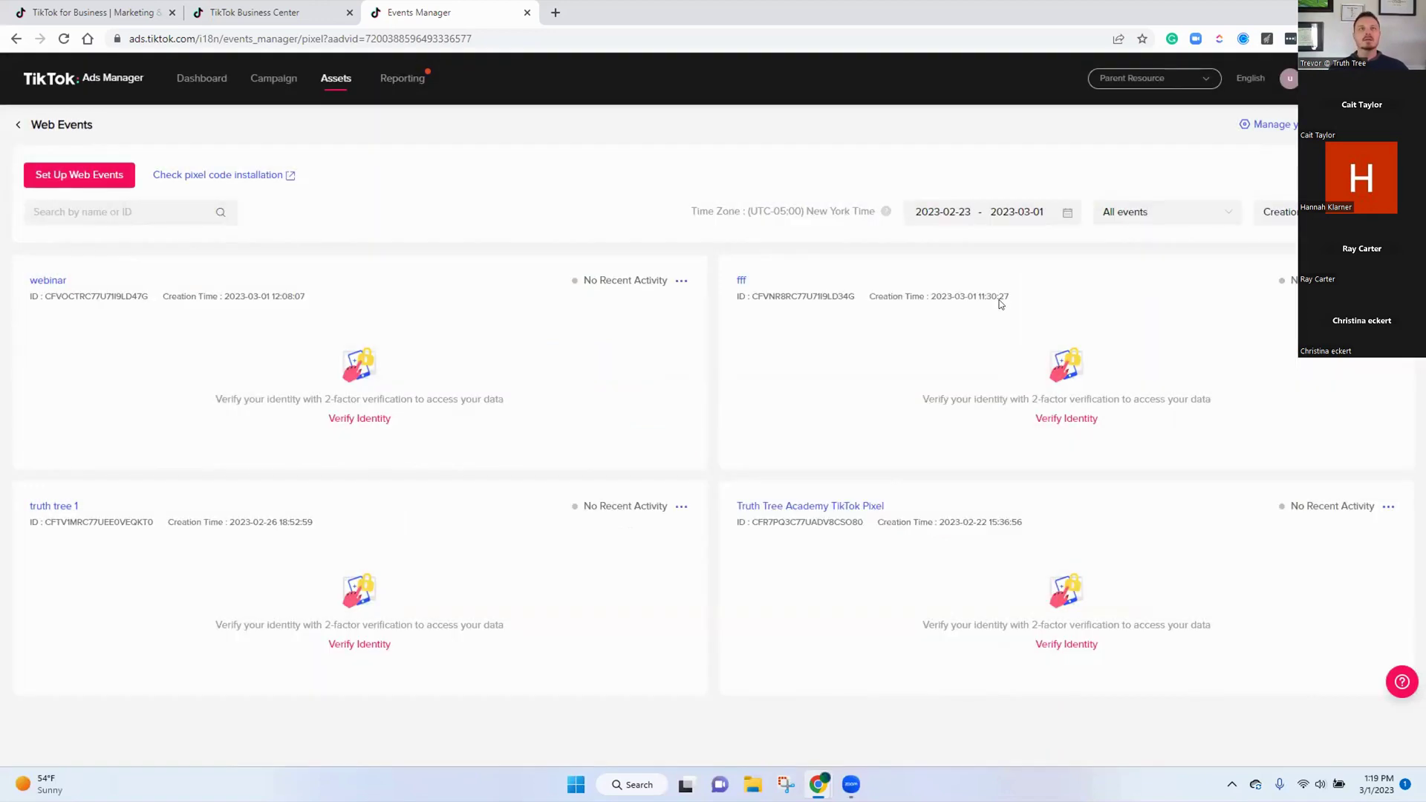
# Look through the account's creative assets, covering the videos, images and Spark Ad posts
pyautogui.moveTo(325, 86)
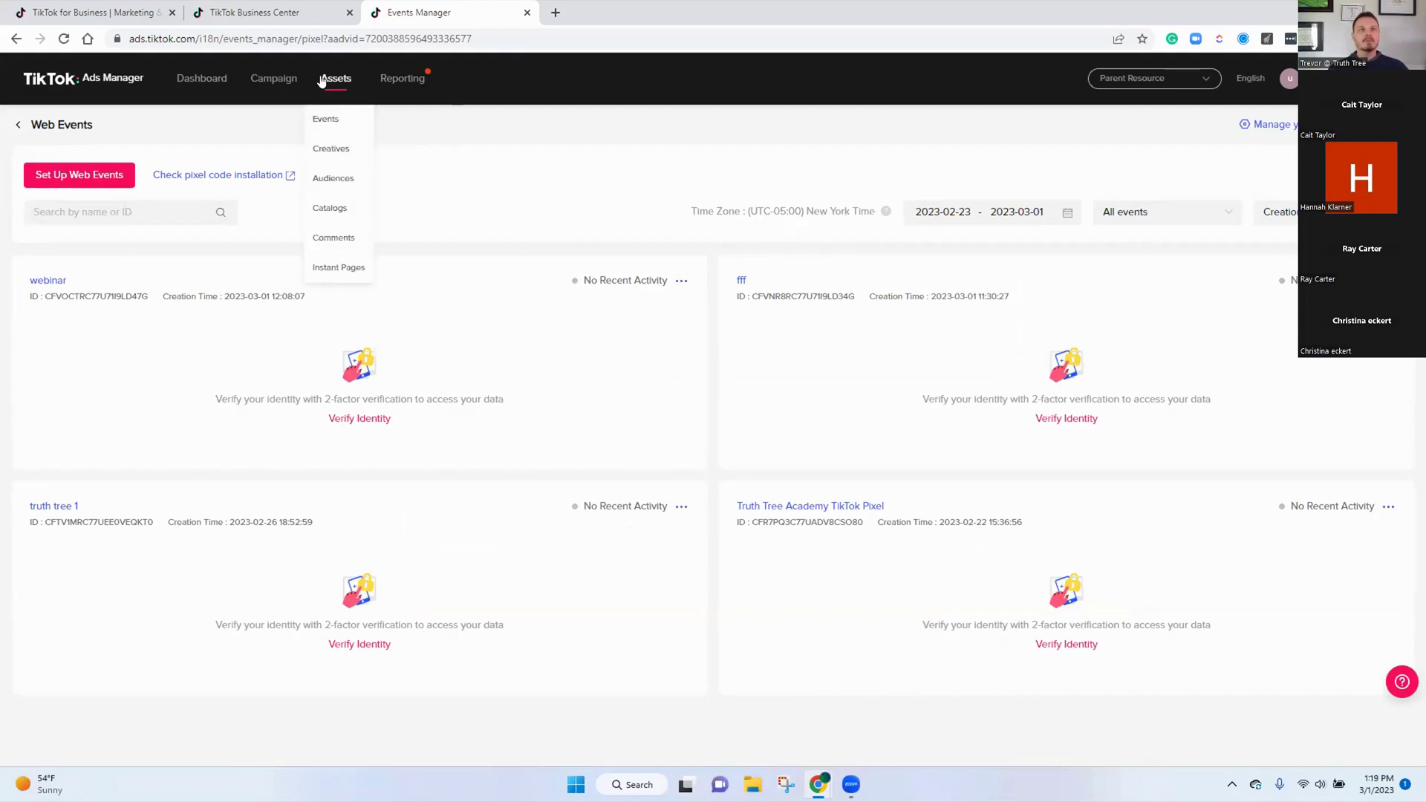
pyautogui.click(329, 149)
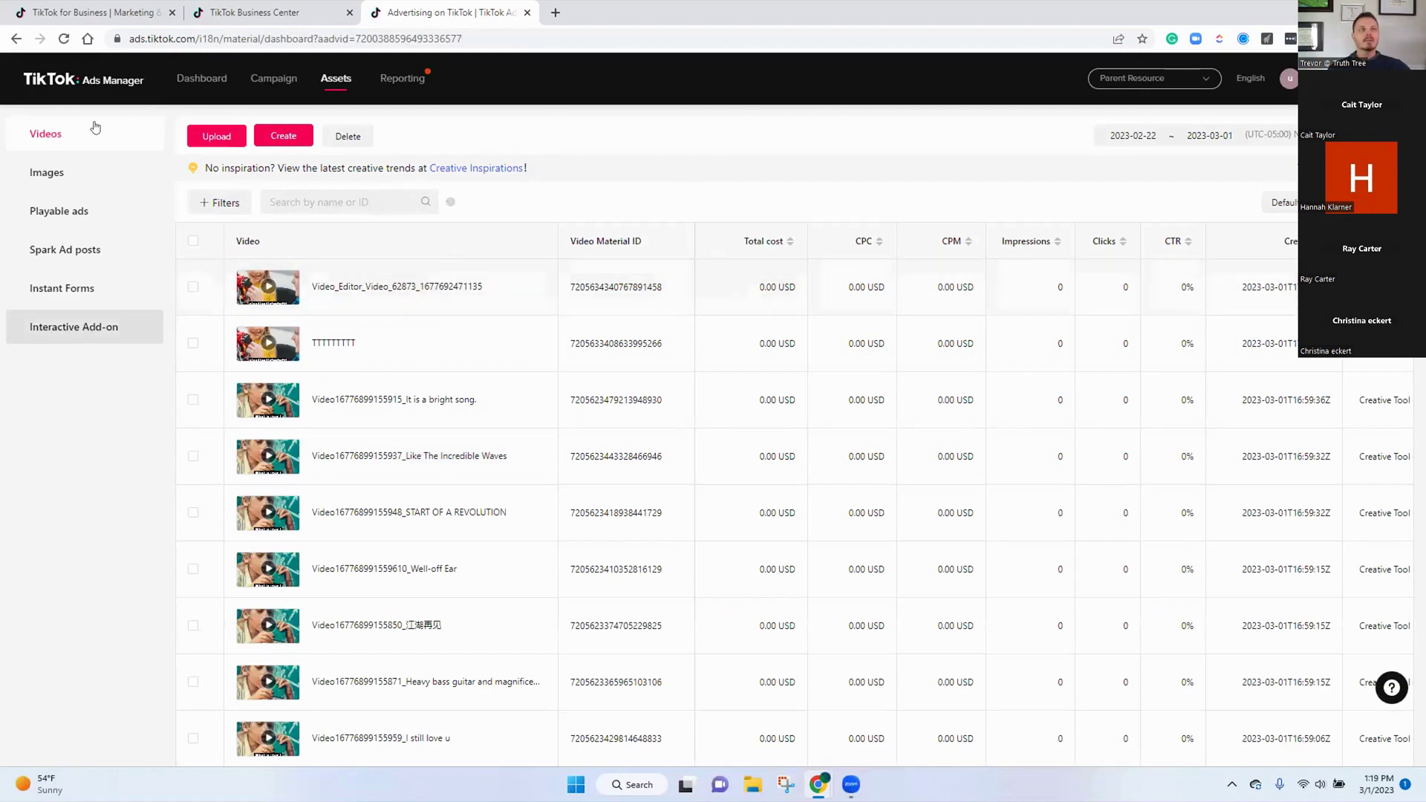
pyautogui.click(54, 173)
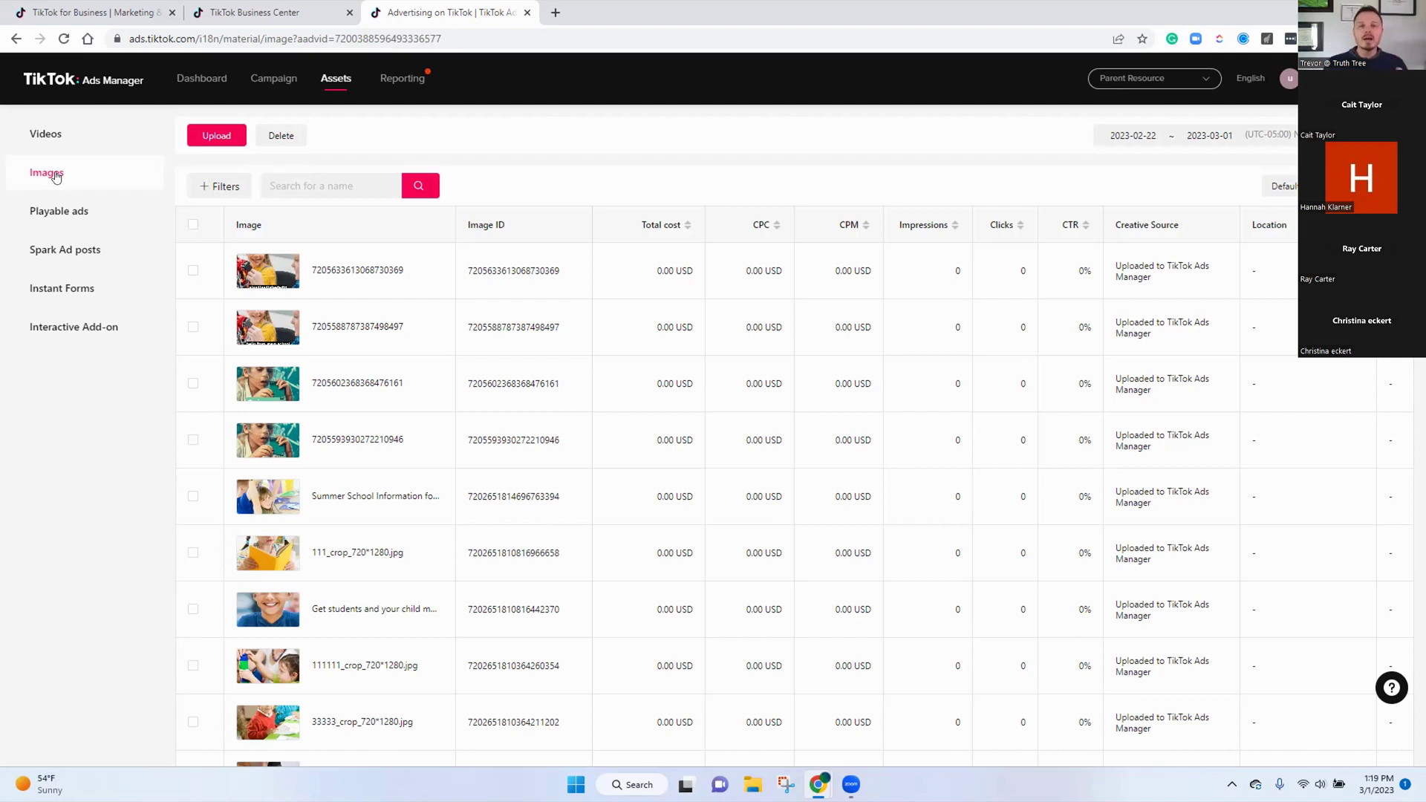
pyautogui.moveTo(284, 269)
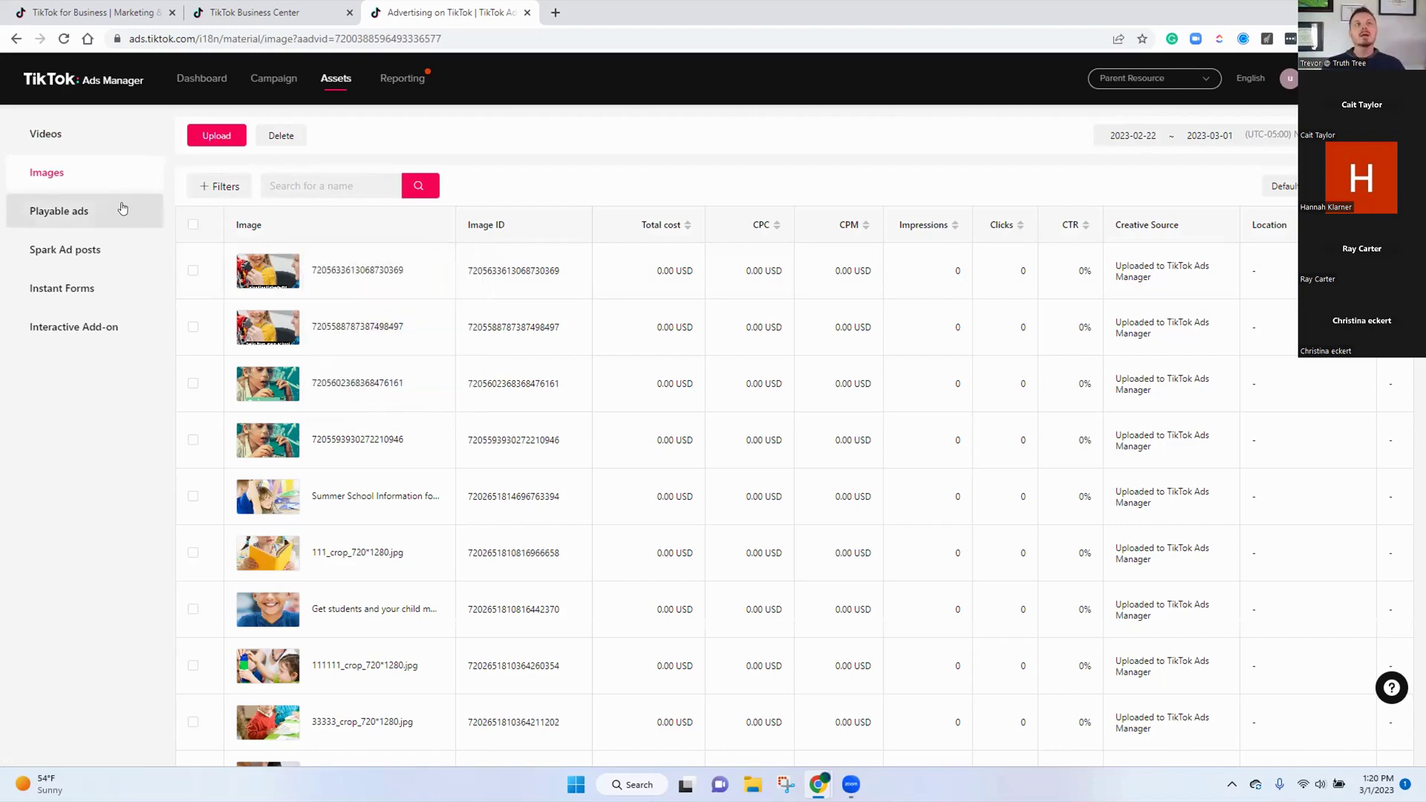
pyautogui.click(106, 250)
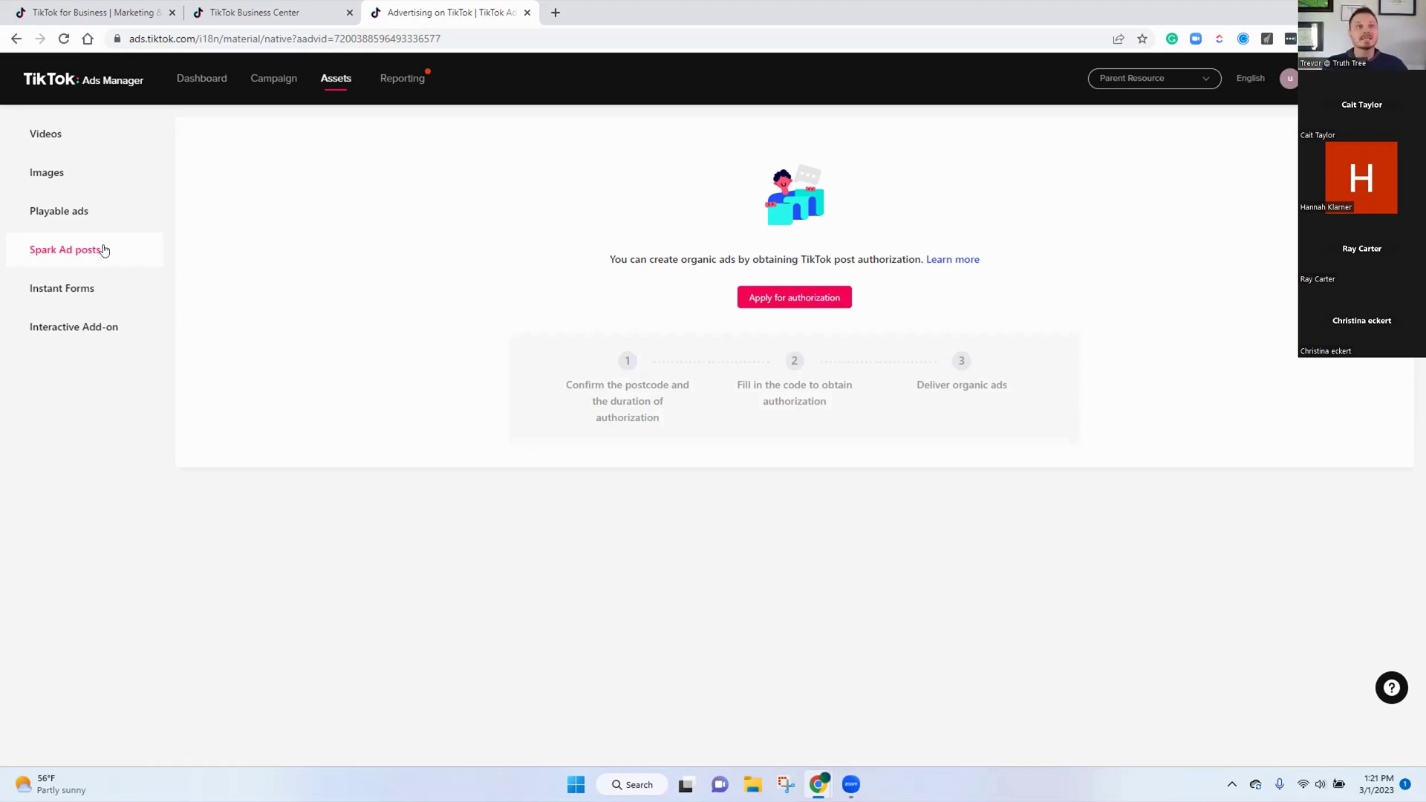
# Preview the TT interest form among the instant forms, paging through all four of its screens
pyautogui.click(92, 295)
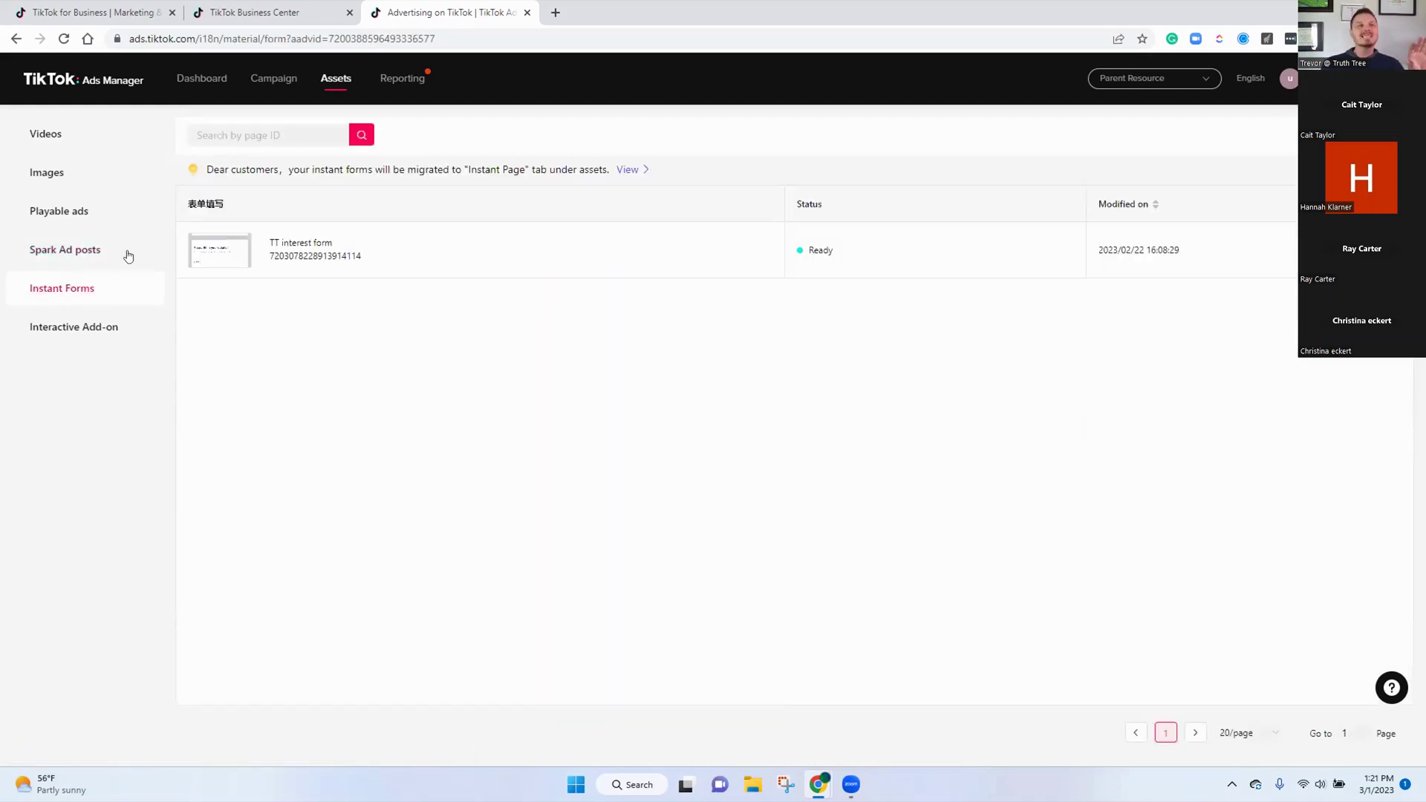
pyautogui.moveTo(217, 253)
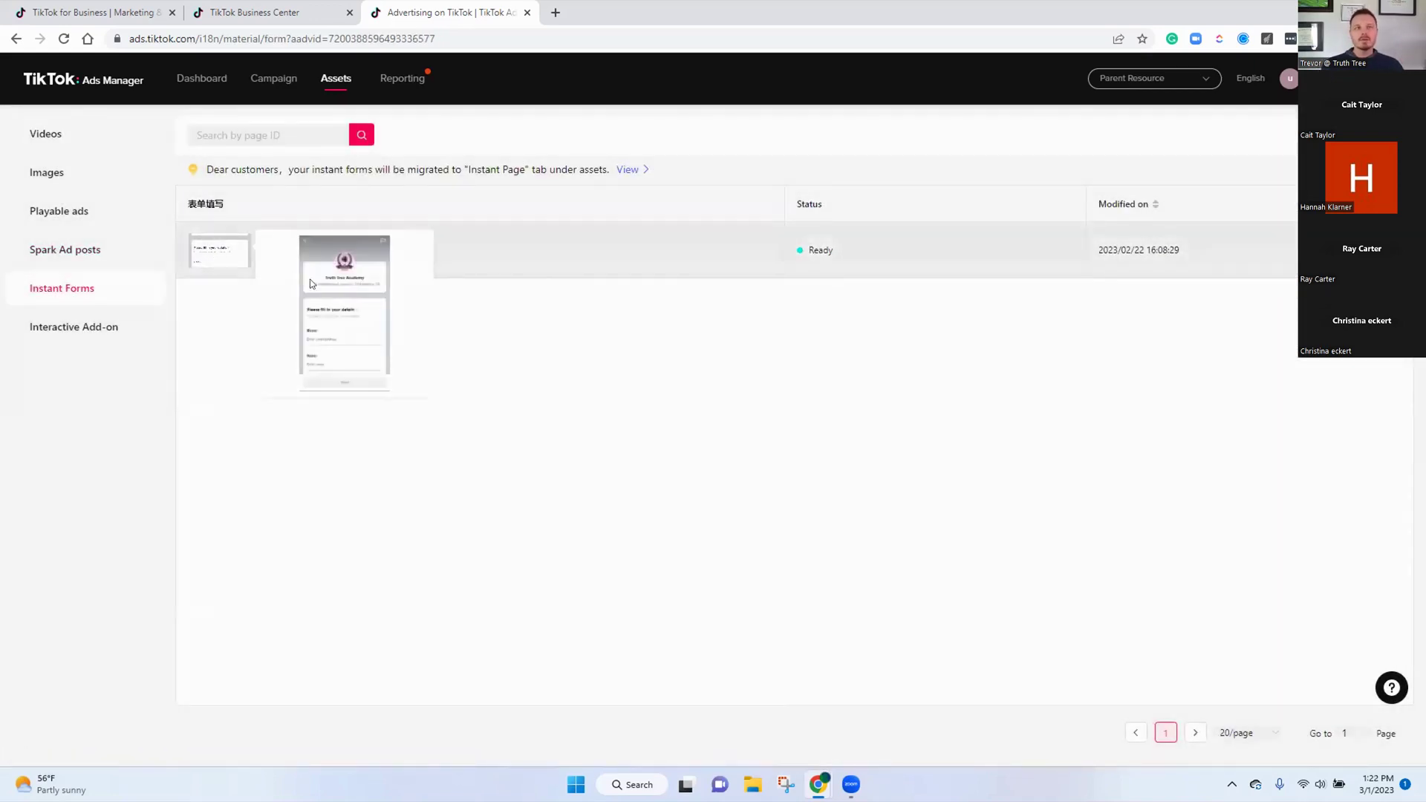
pyautogui.click(237, 259)
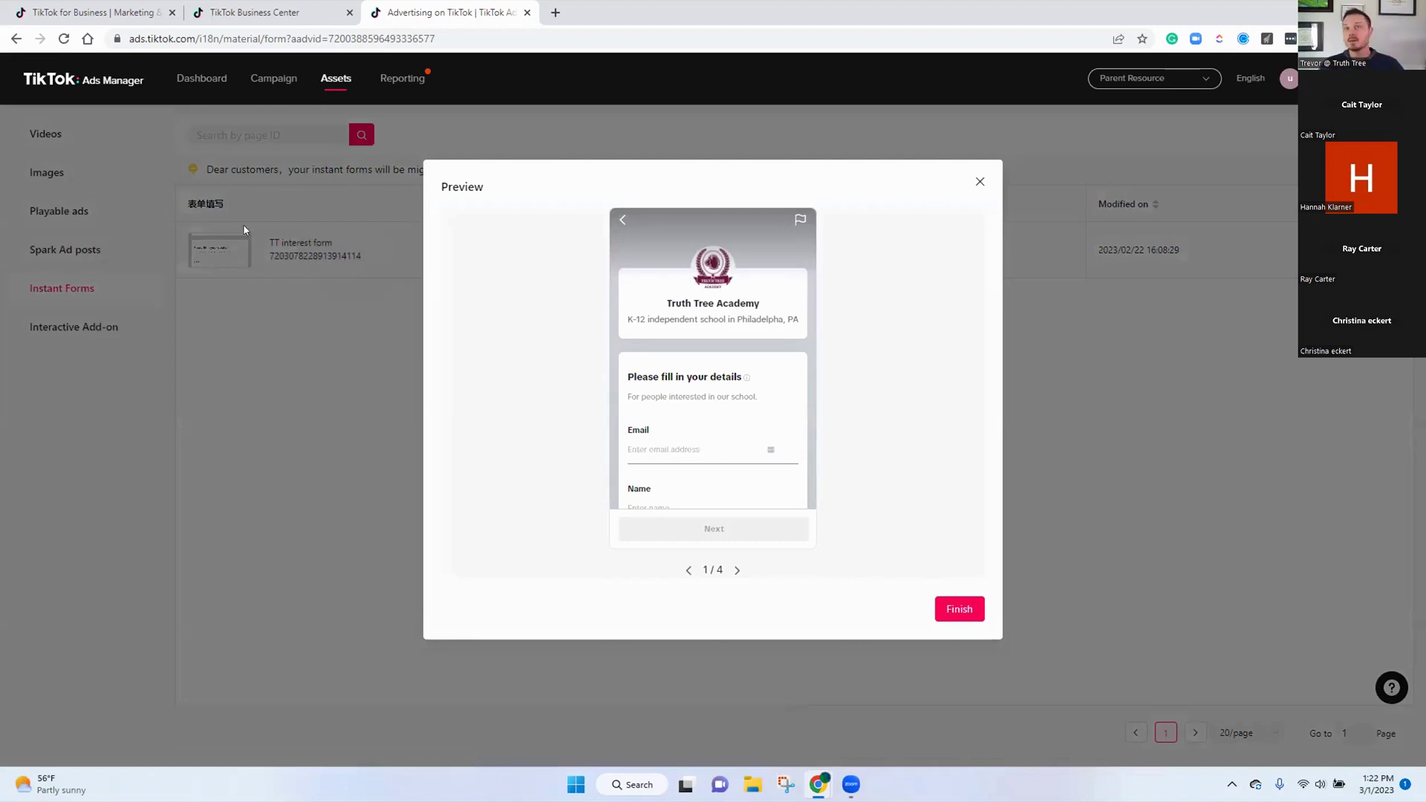
pyautogui.scroll(-1, 654, 386)
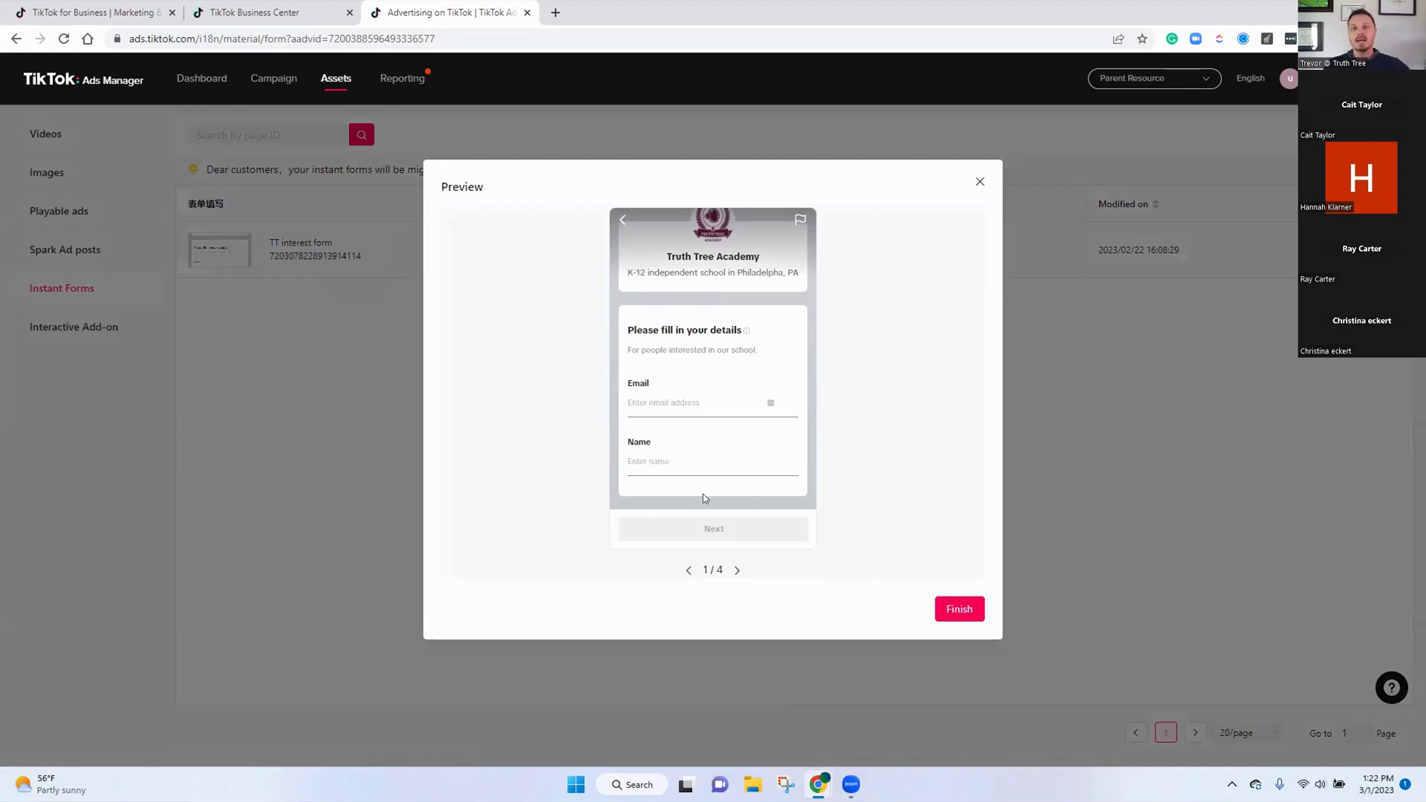
pyautogui.click(737, 570)
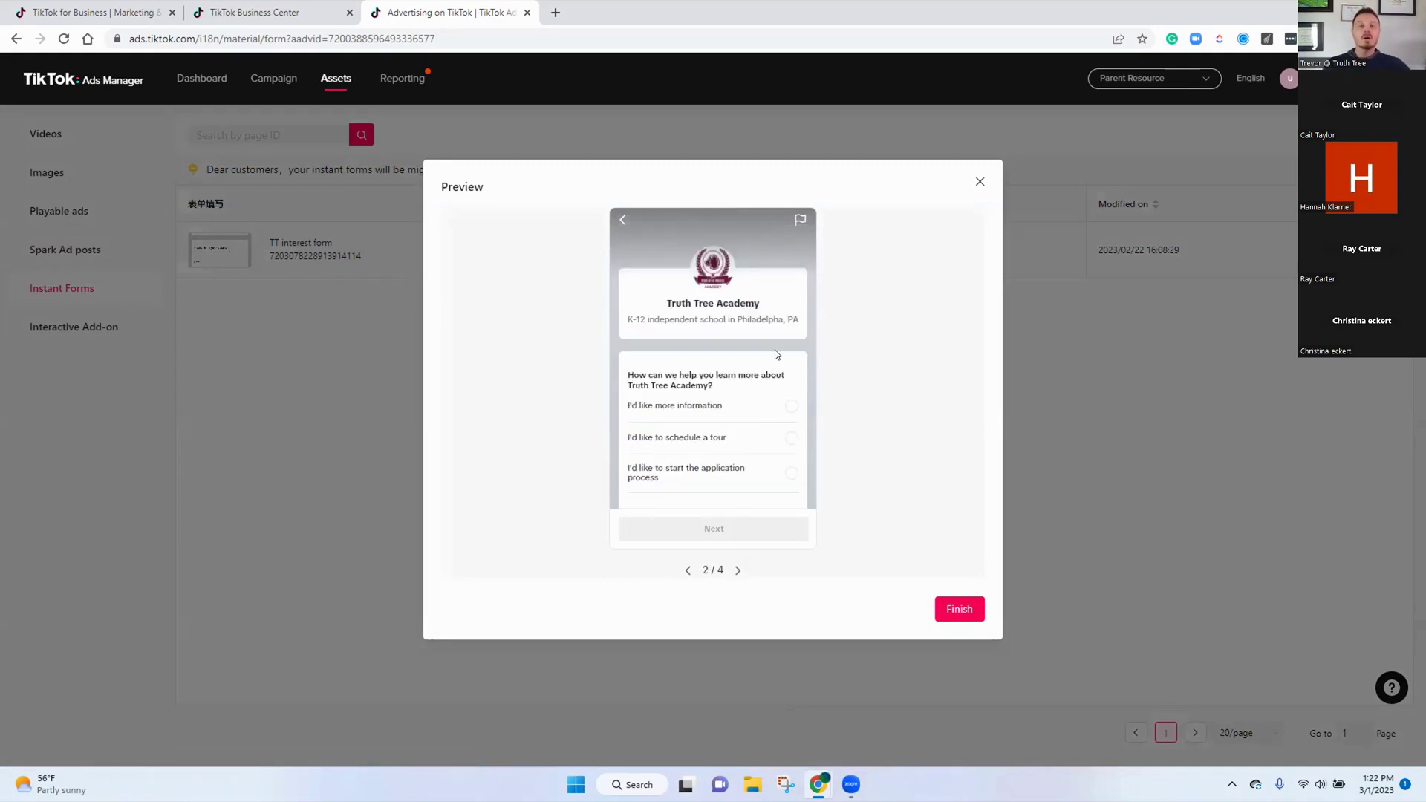
pyautogui.scroll(-1, 776, 354)
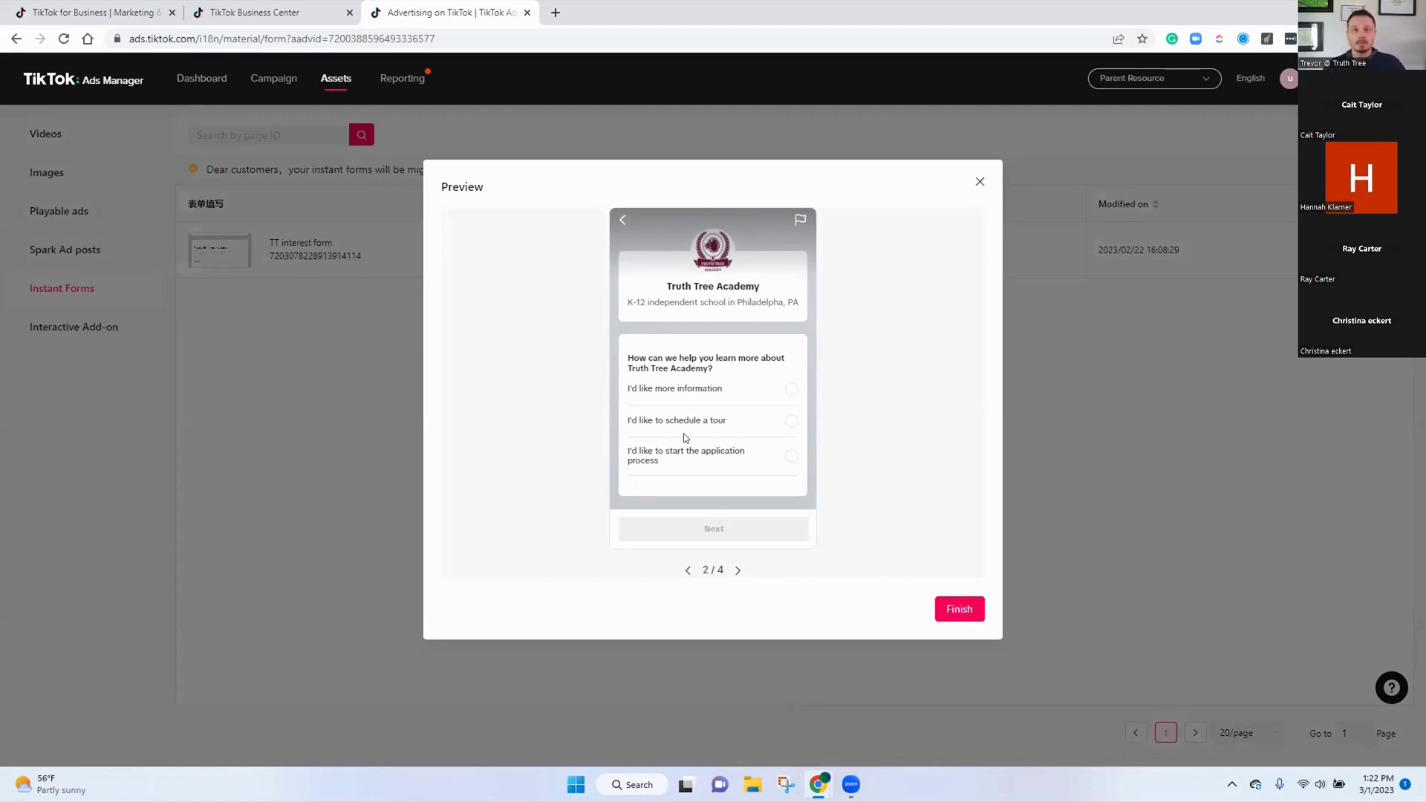
pyautogui.click(737, 570)
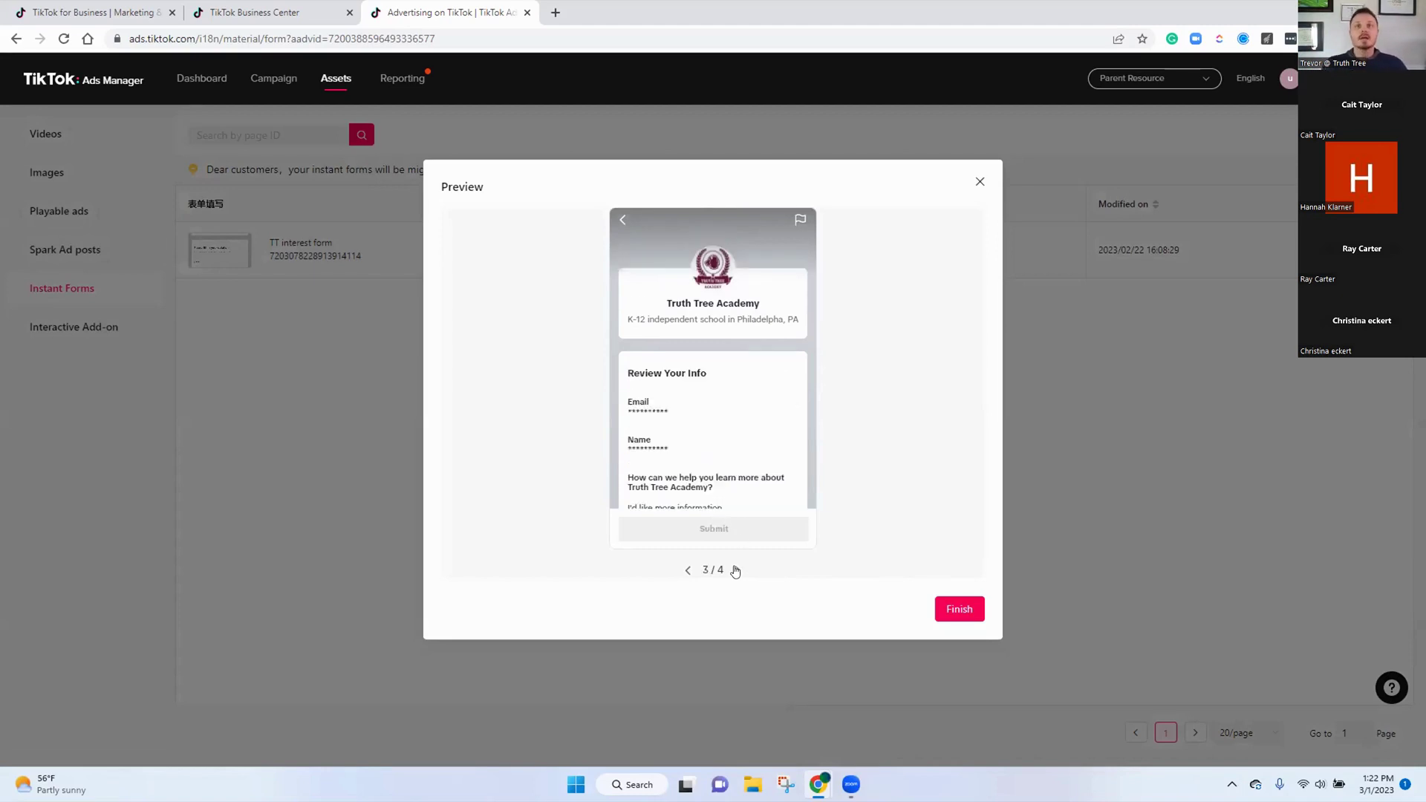
pyautogui.scroll(-2, 684, 324)
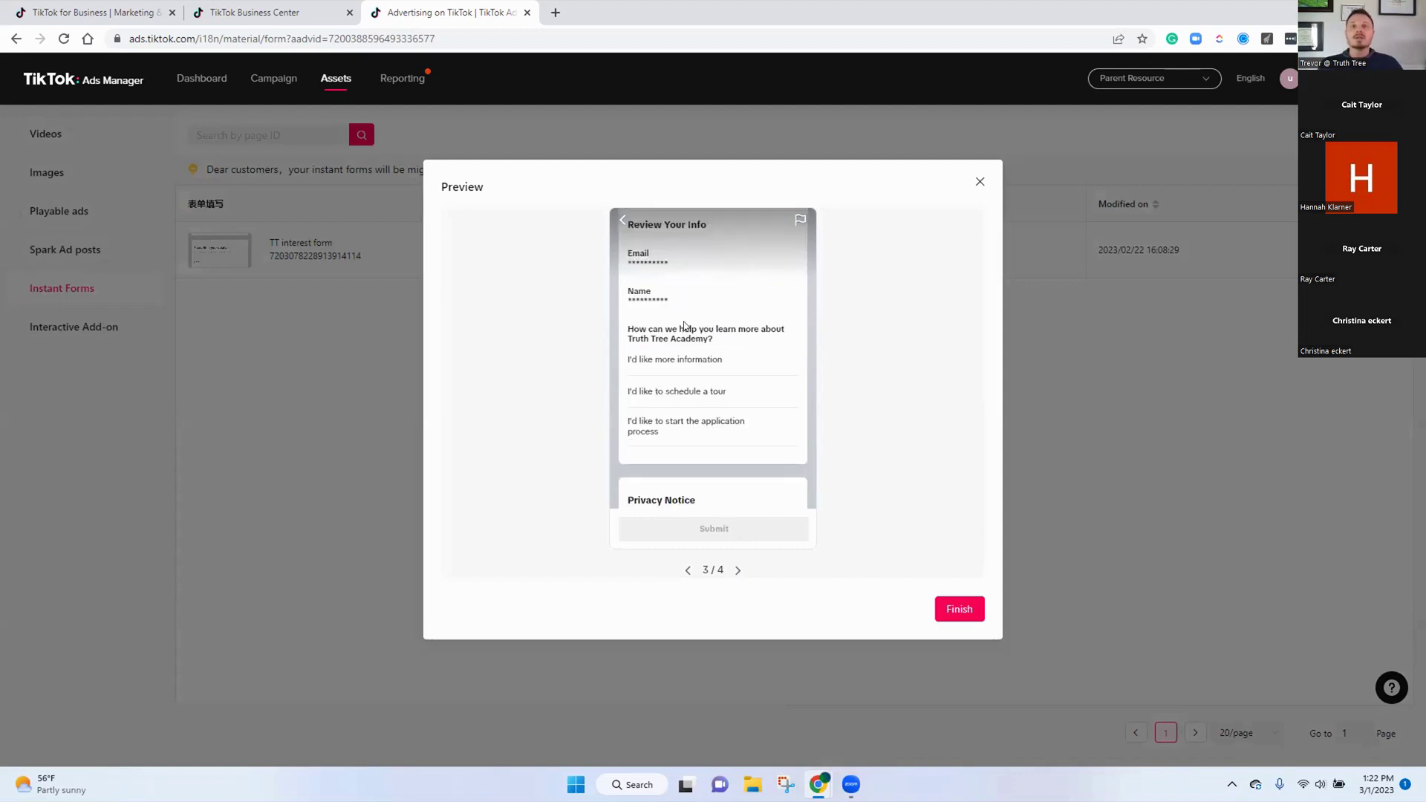
pyautogui.scroll(-3, 690, 327)
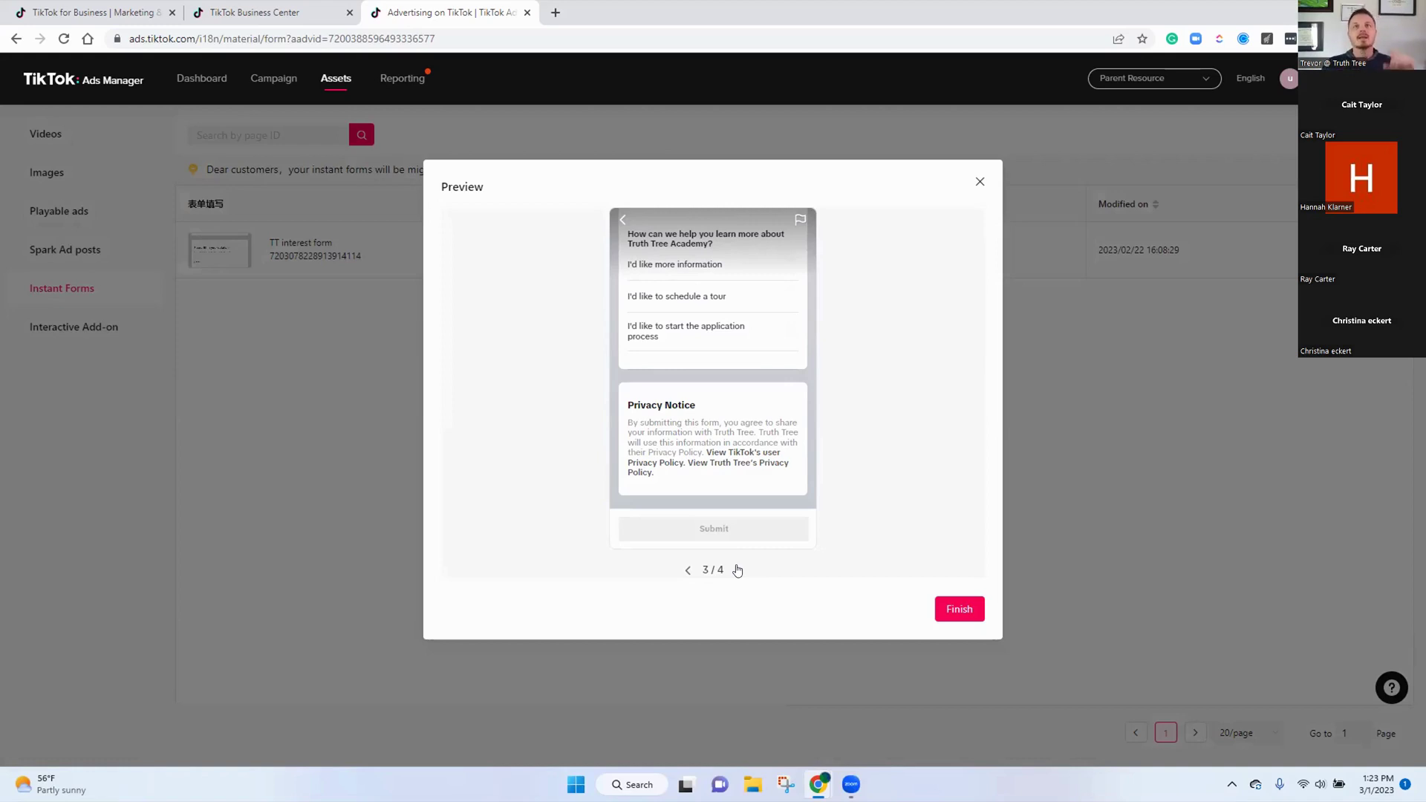
pyautogui.click(737, 570)
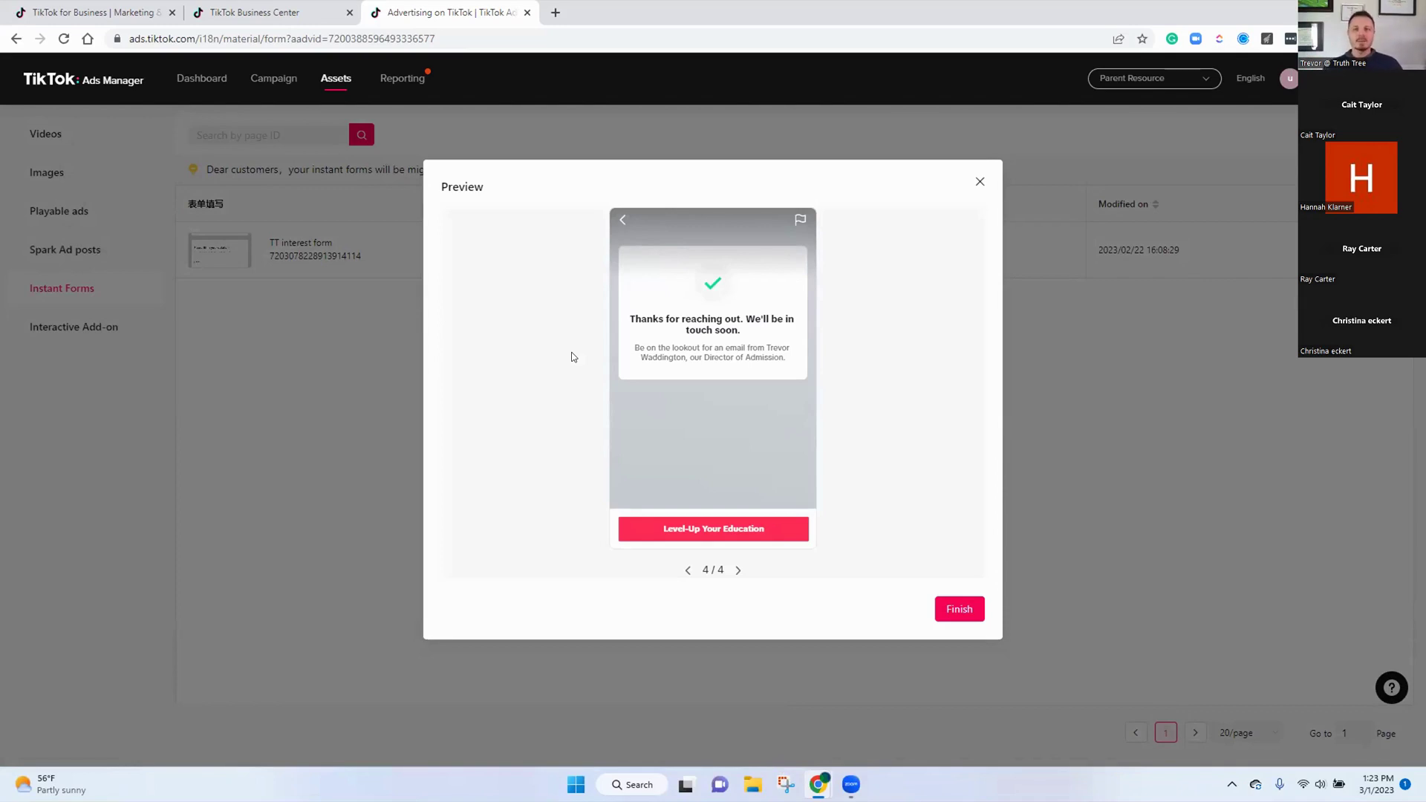
pyautogui.click(979, 182)
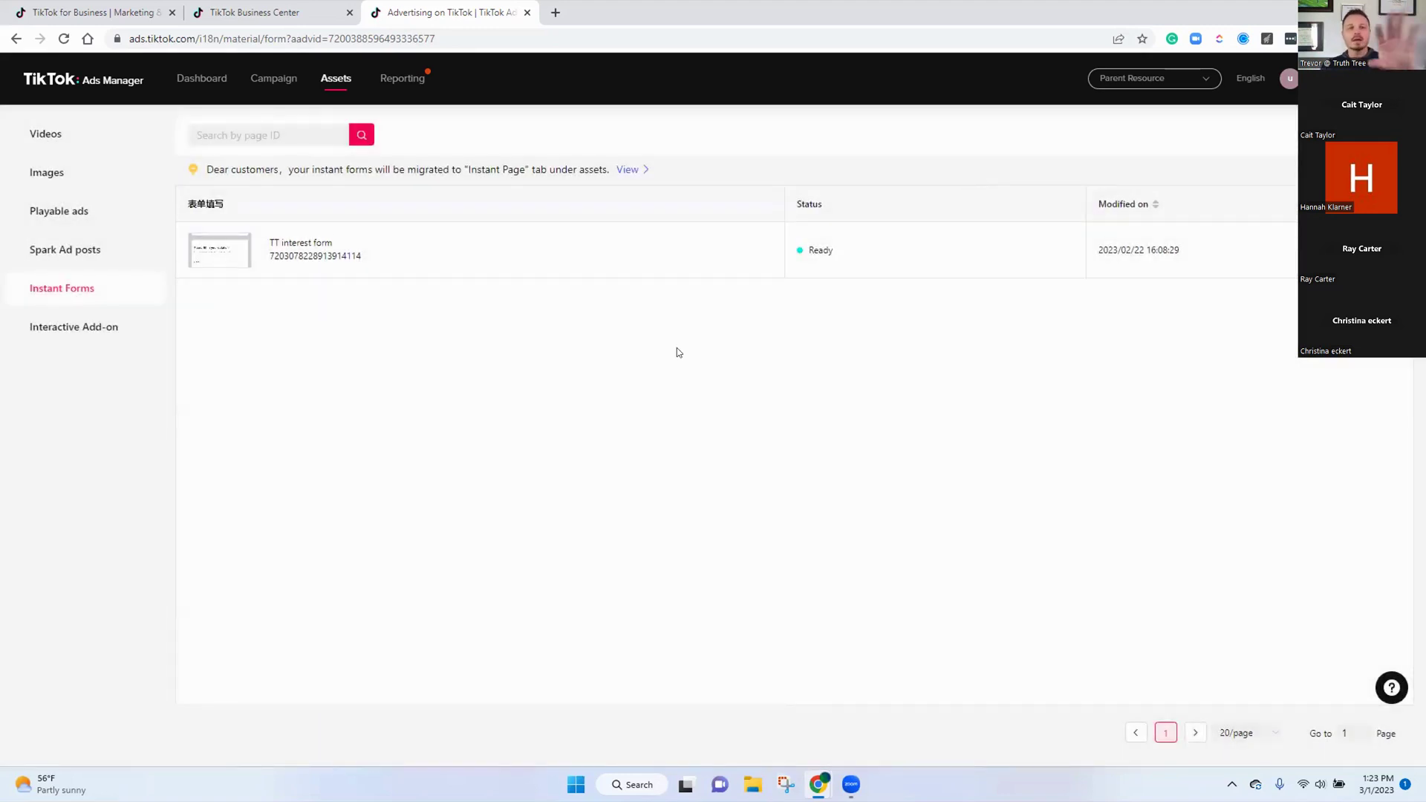
# Open the account's Audiences and look over the available custom audience types without creating one
pyautogui.moveTo(336, 79)
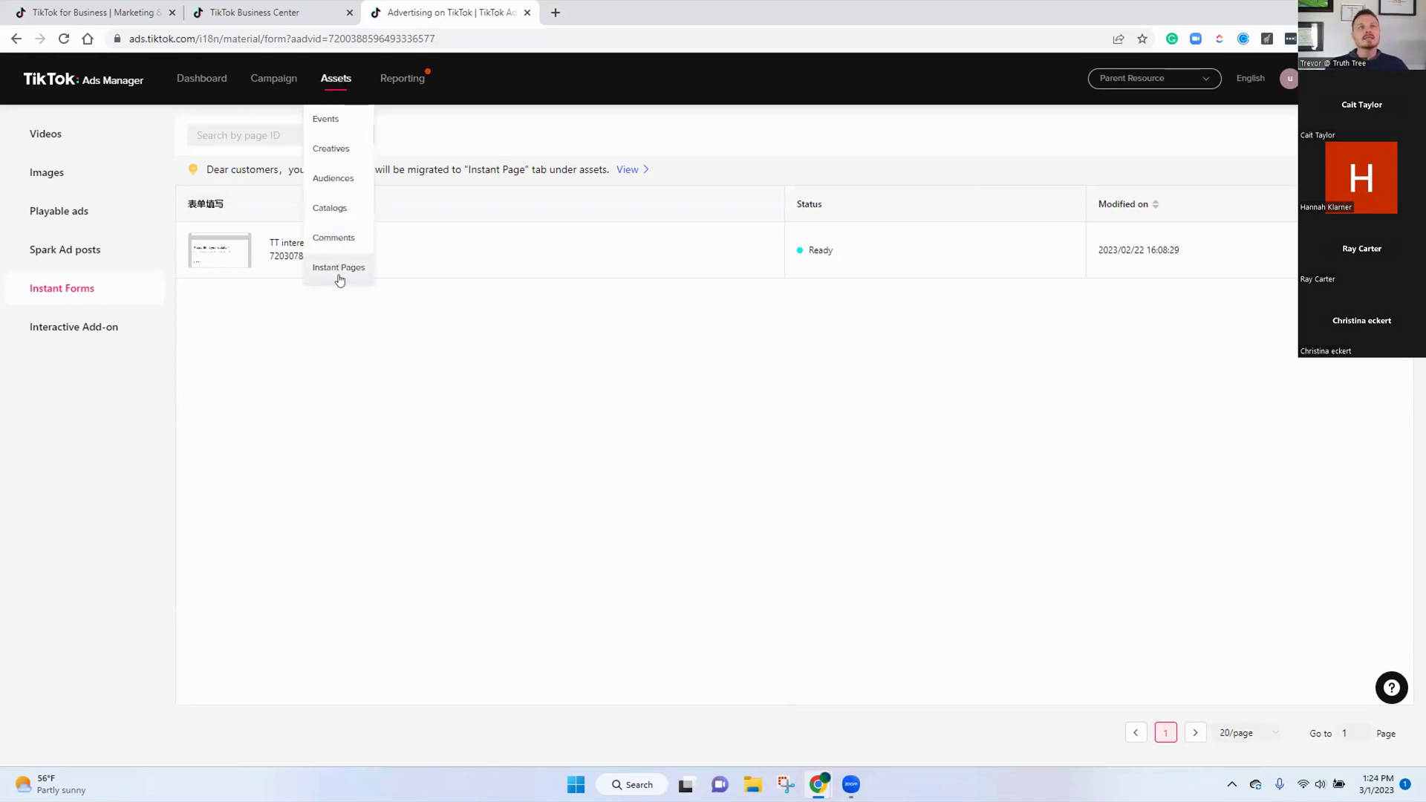
pyautogui.click(333, 181)
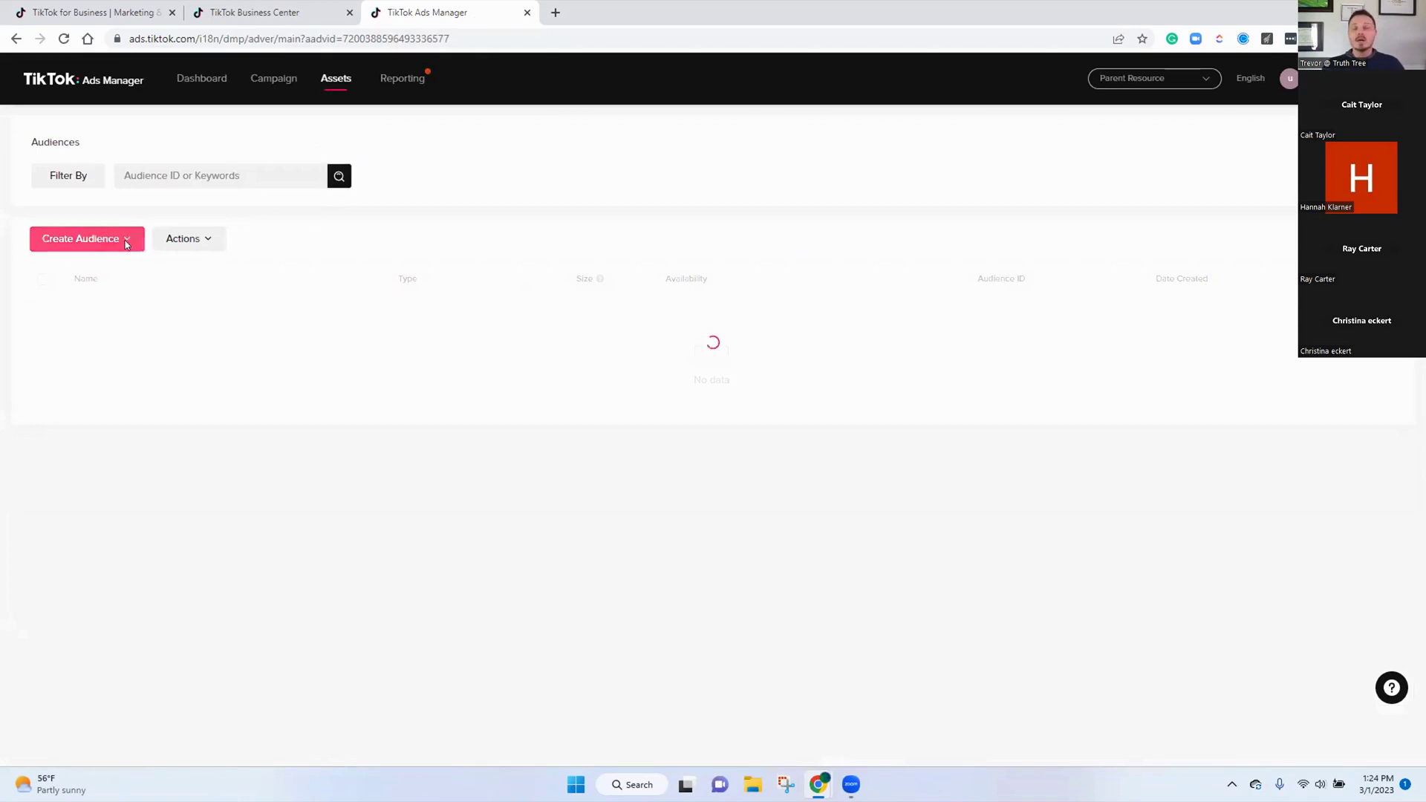
pyautogui.click(124, 268)
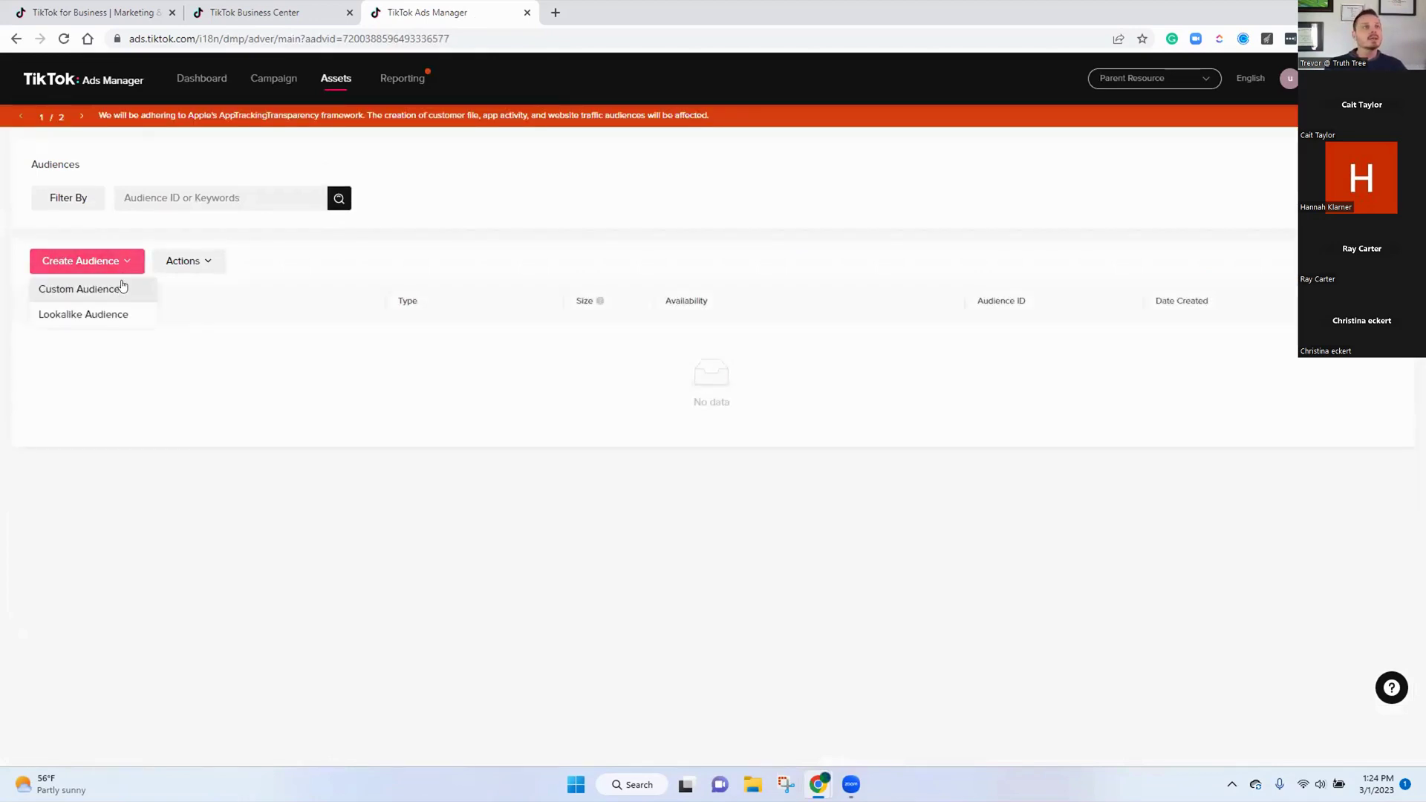
pyautogui.click(123, 287)
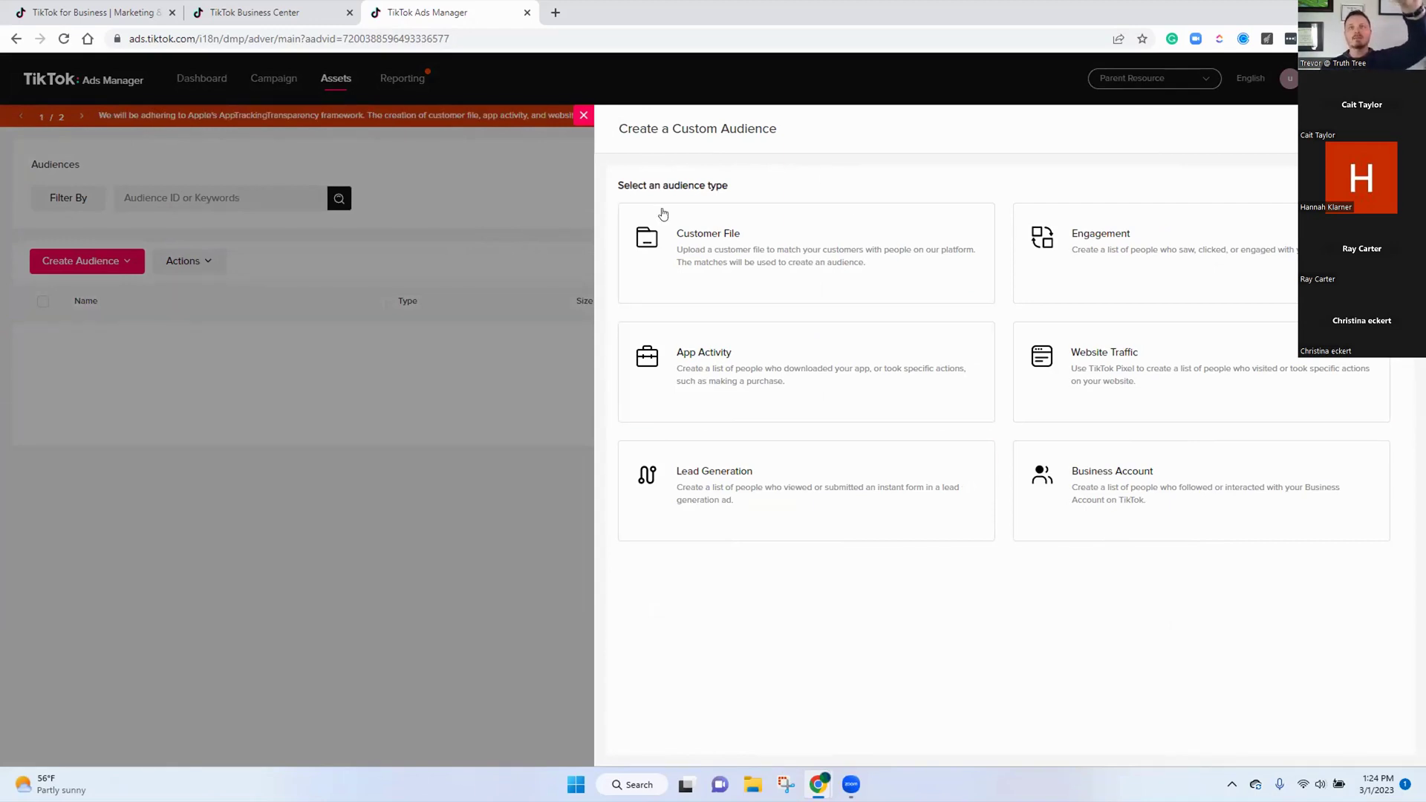
pyautogui.click(583, 119)
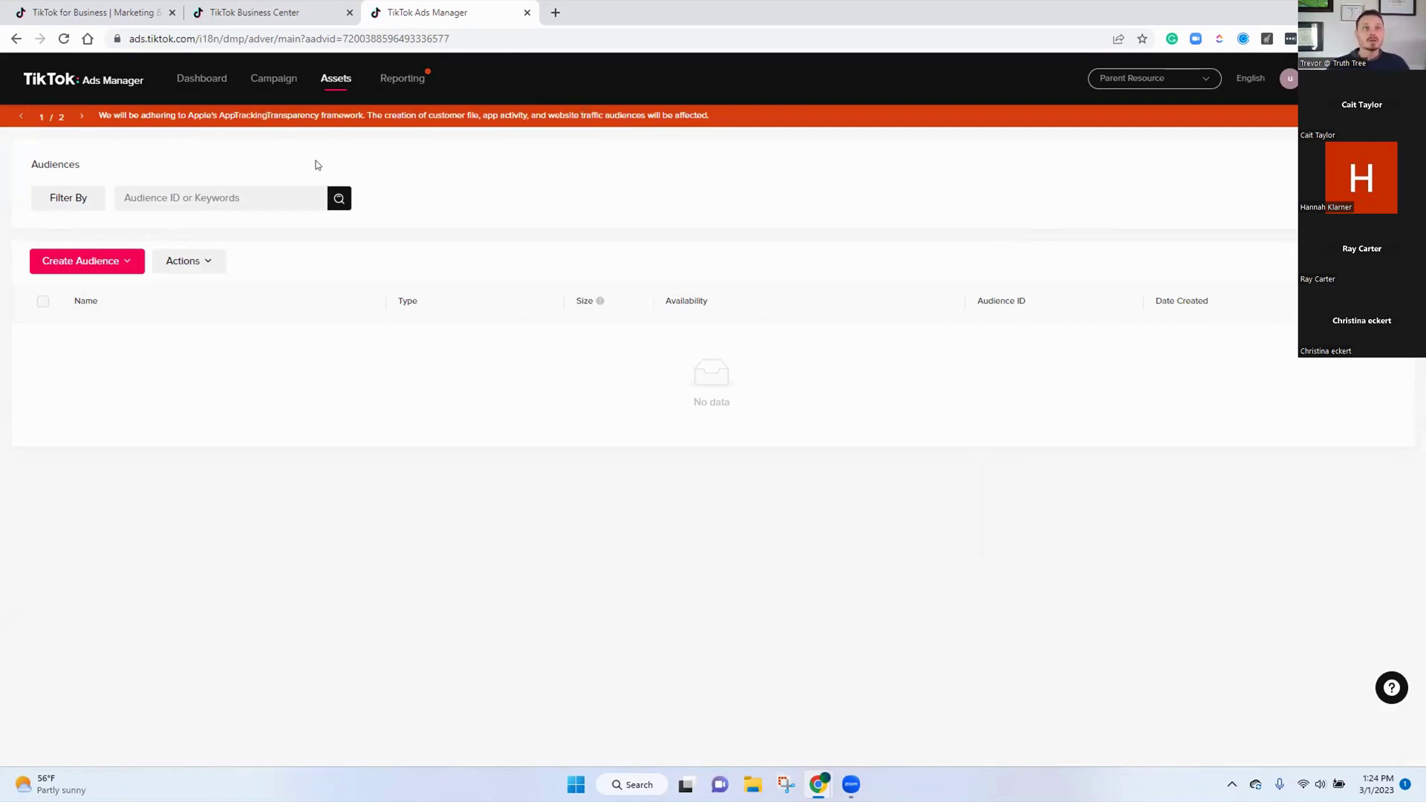
# Open the Creative Inspirations page of the reporting area
pyautogui.moveTo(304, 83)
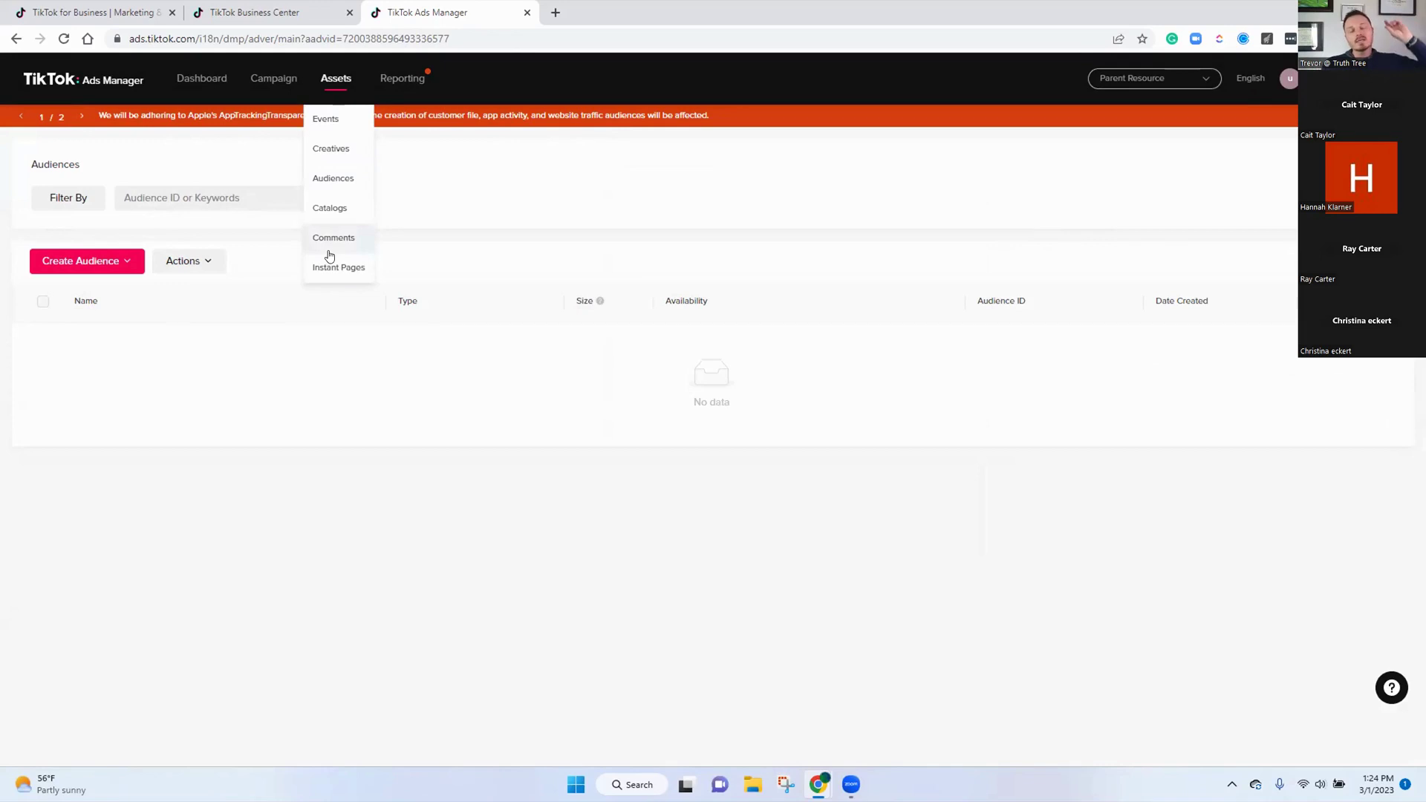
pyautogui.moveTo(384, 83)
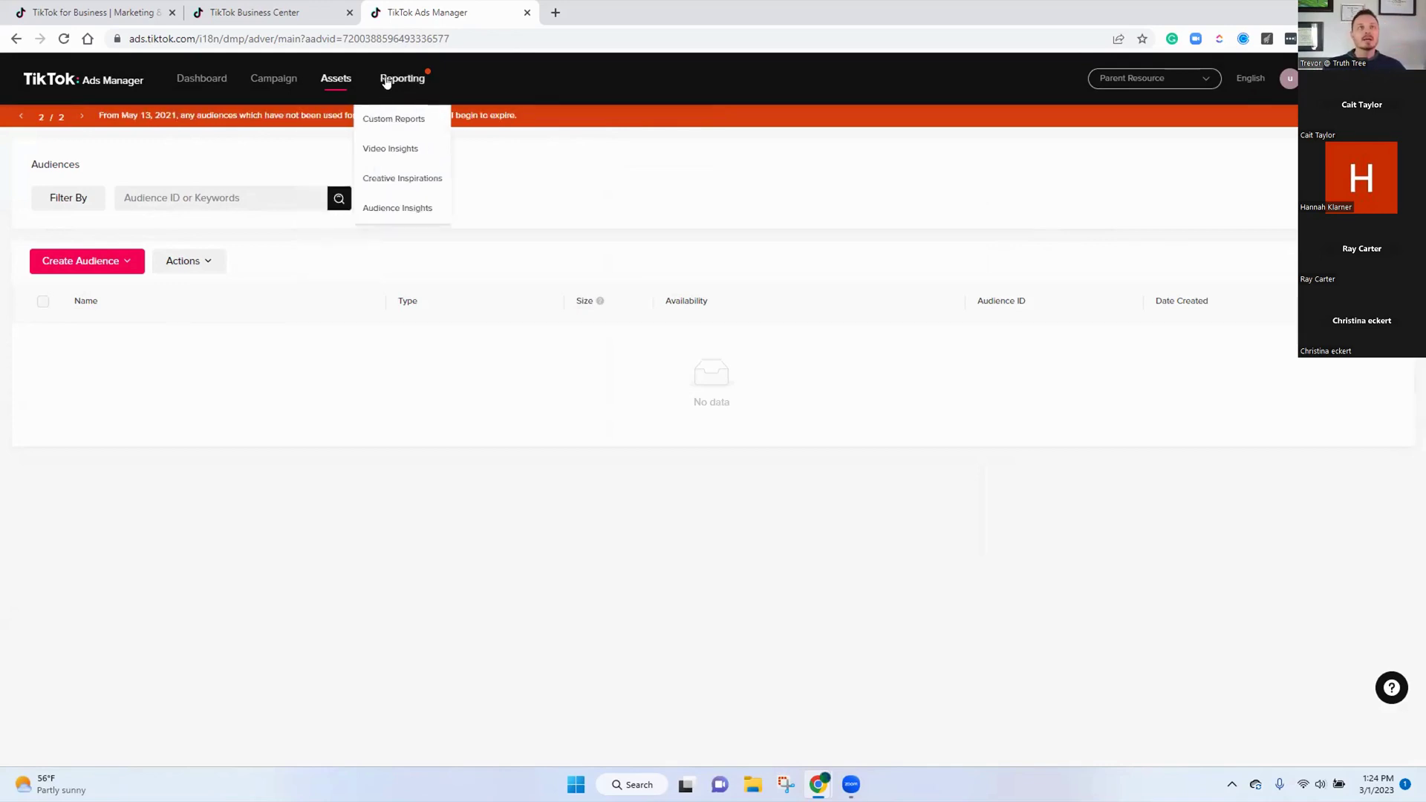
pyautogui.click(399, 186)
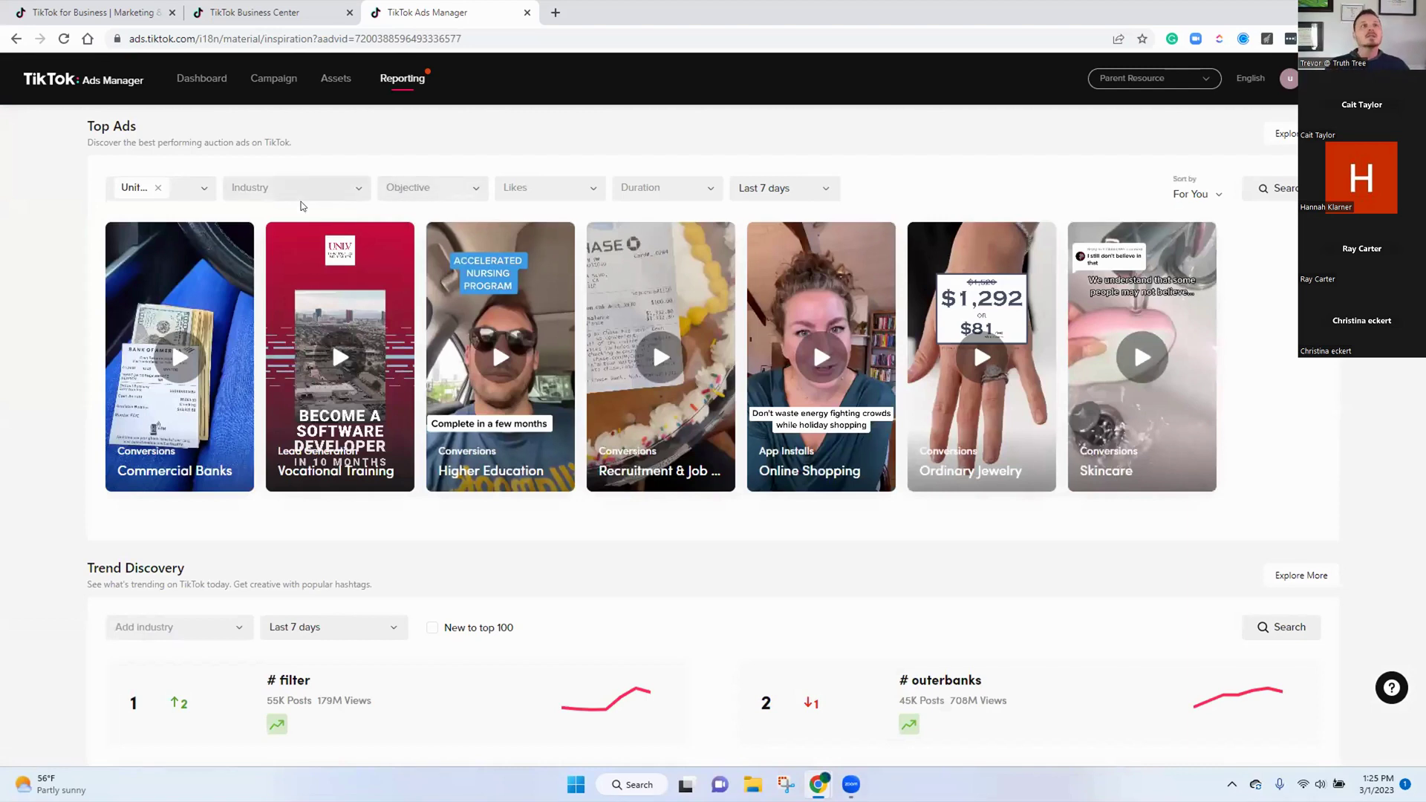
# Filter the Top Ads by the Education industries Primary & Secondary Education and Early Childhood & Preschool Education
pyautogui.click(273, 191)
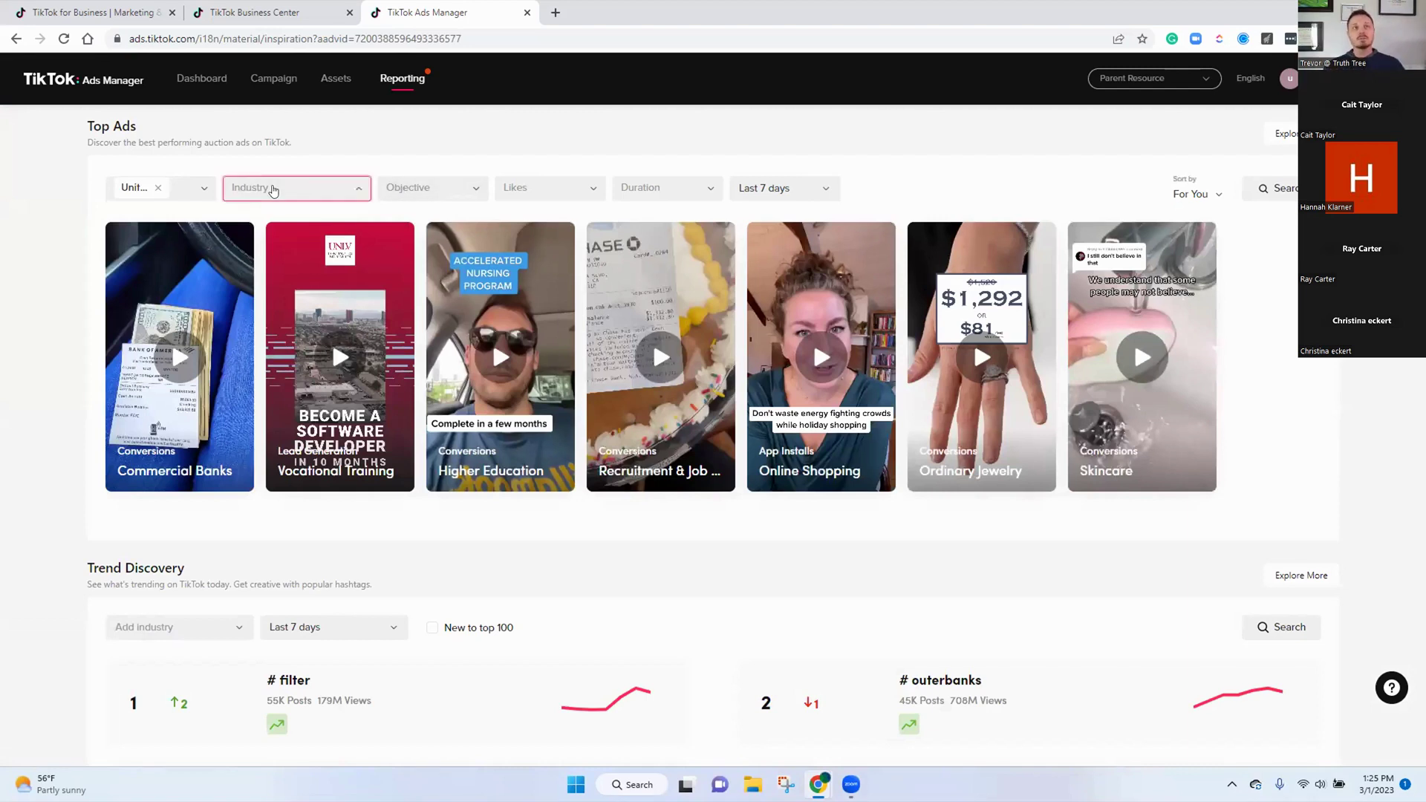
pyautogui.scroll(-4, 269, 293)
pyautogui.scroll(-5, 267, 296)
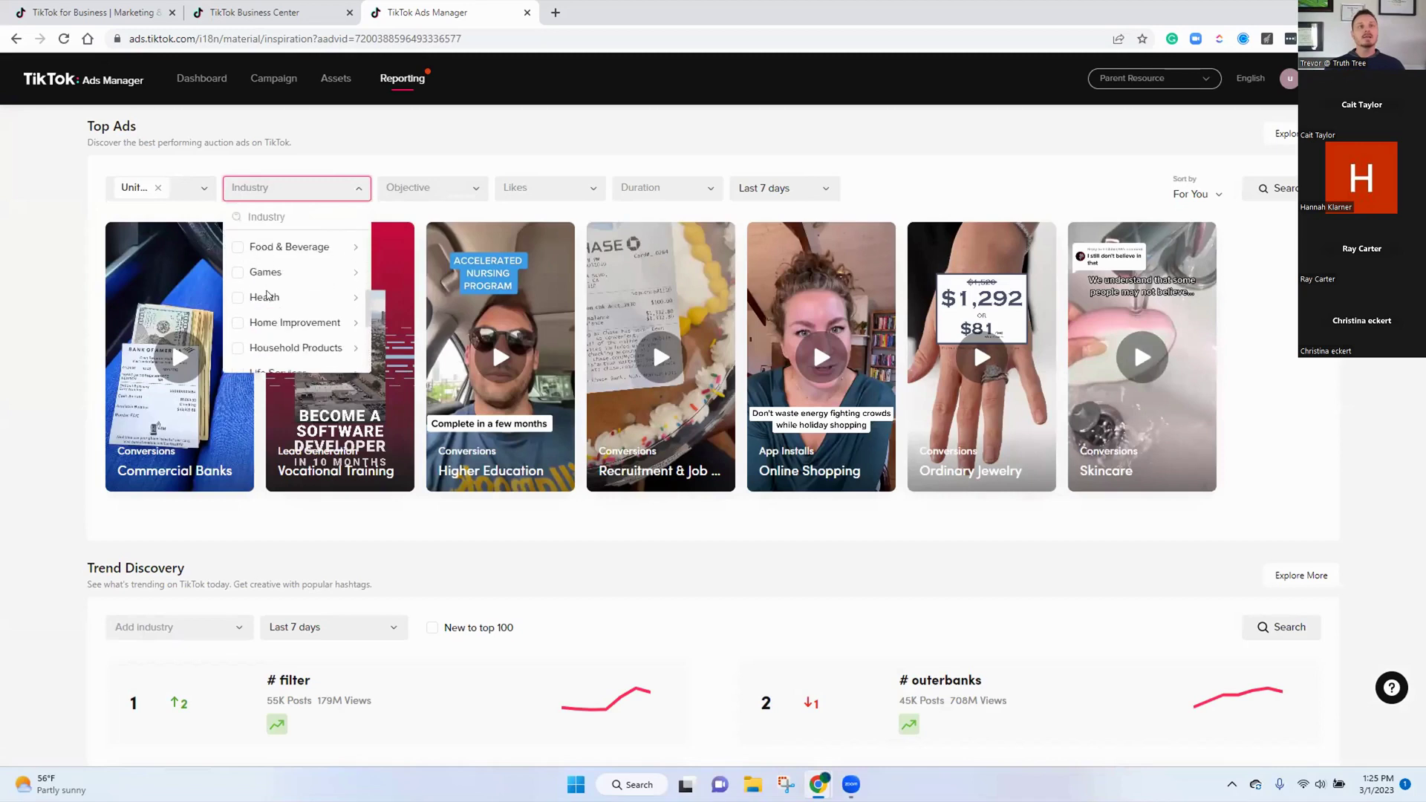
pyautogui.scroll(5, 268, 296)
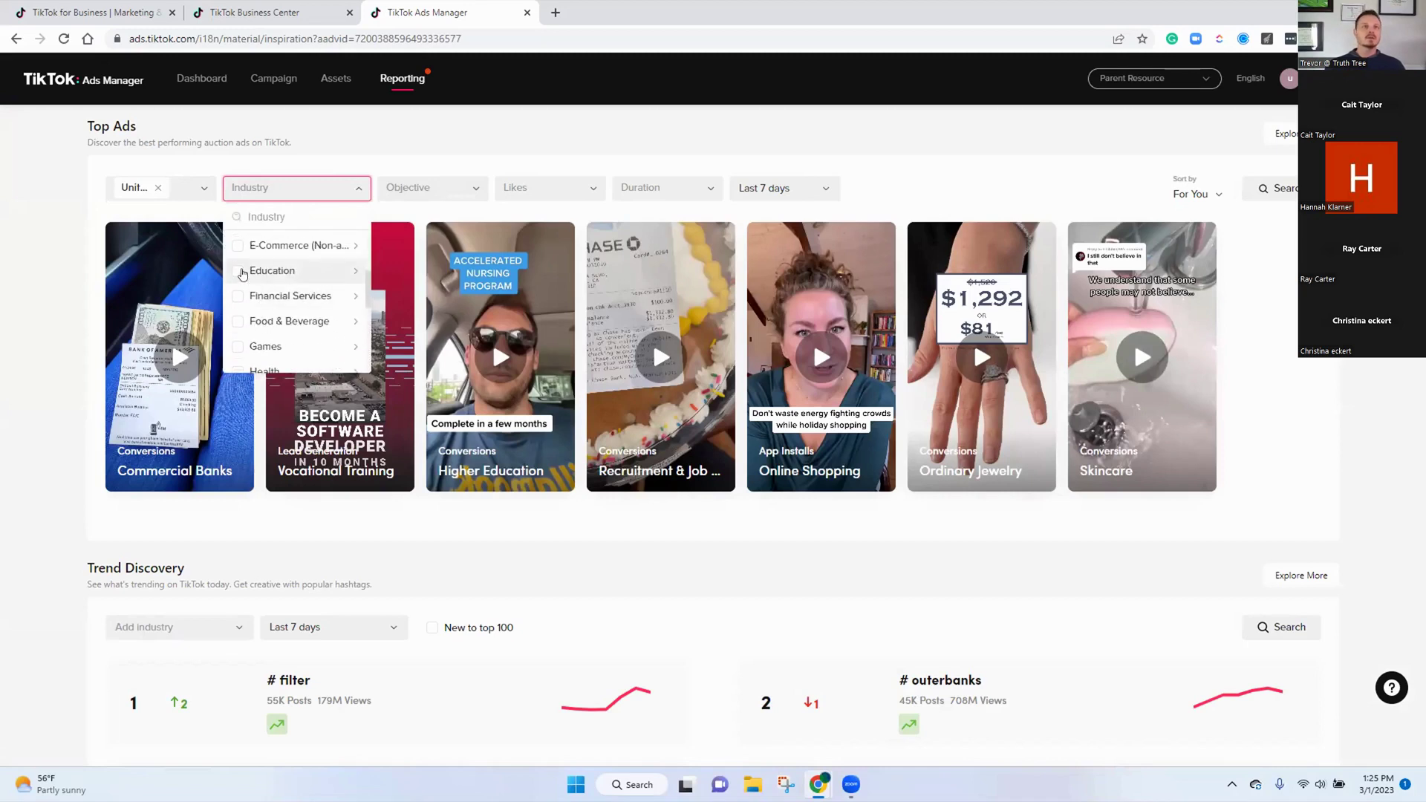
pyautogui.click(354, 273)
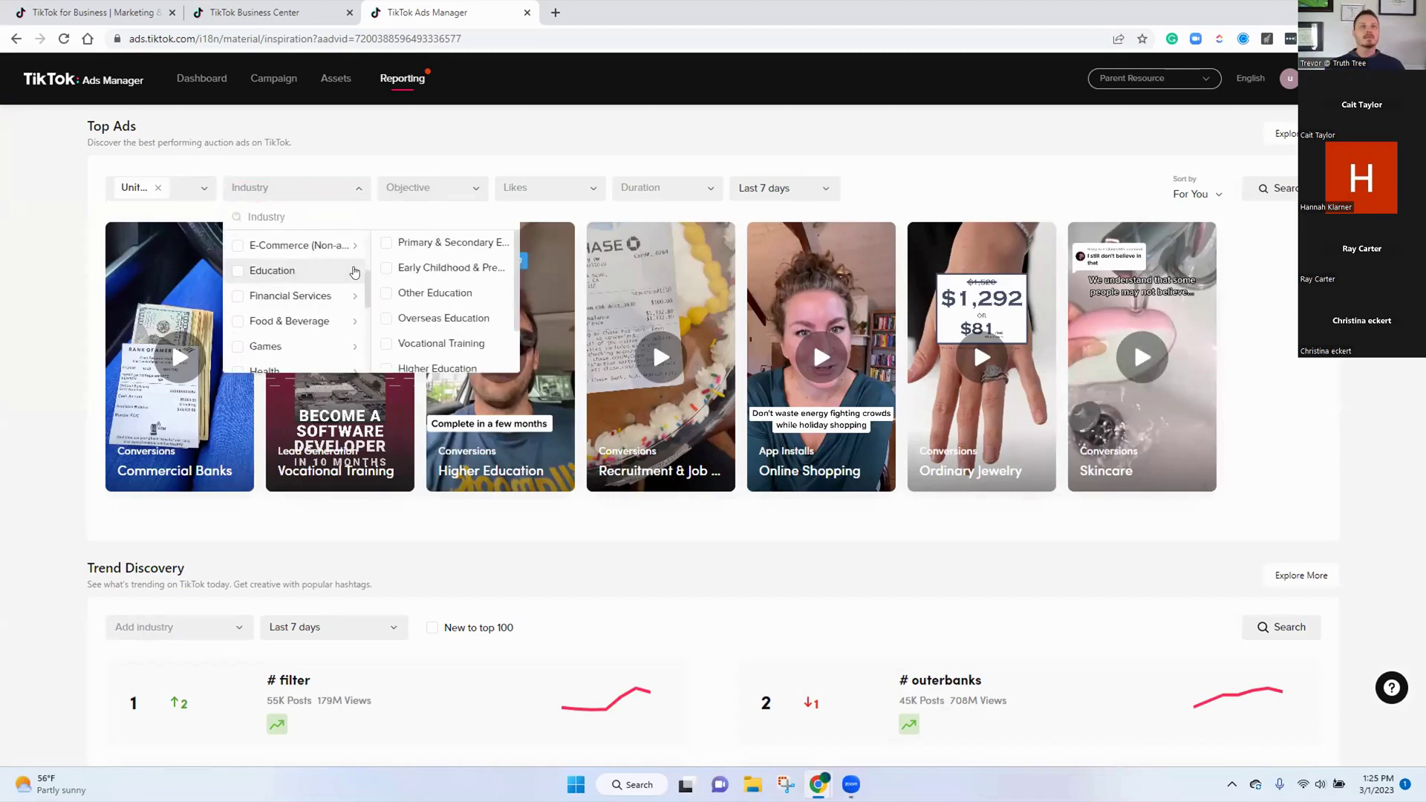
pyautogui.click(386, 243)
pyautogui.click(386, 268)
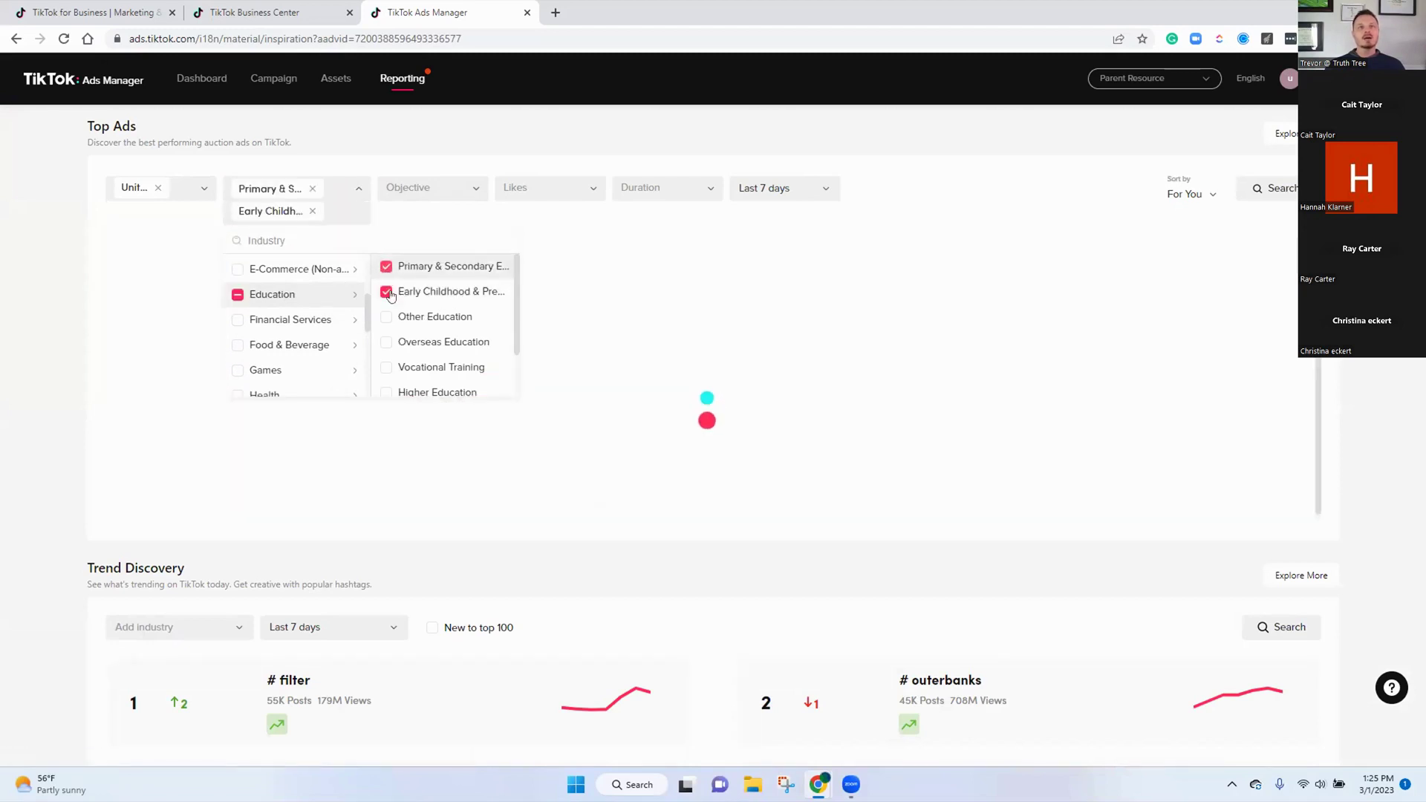
# Try adding Higher Education to the Top Ads industry filter, look over the ads, and remove it again
pyautogui.scroll(-2, 391, 295)
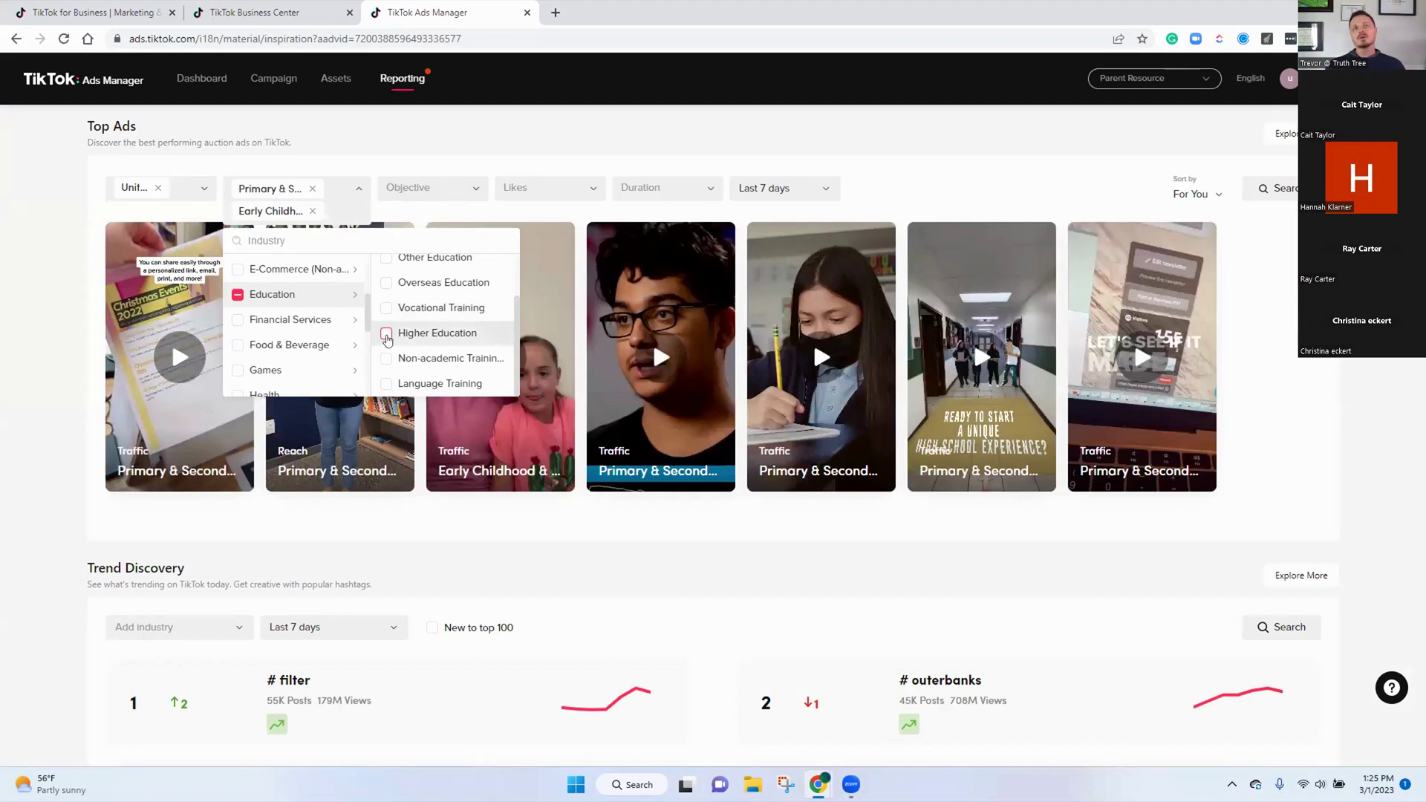
pyautogui.click(387, 335)
pyautogui.scroll(-1, 386, 334)
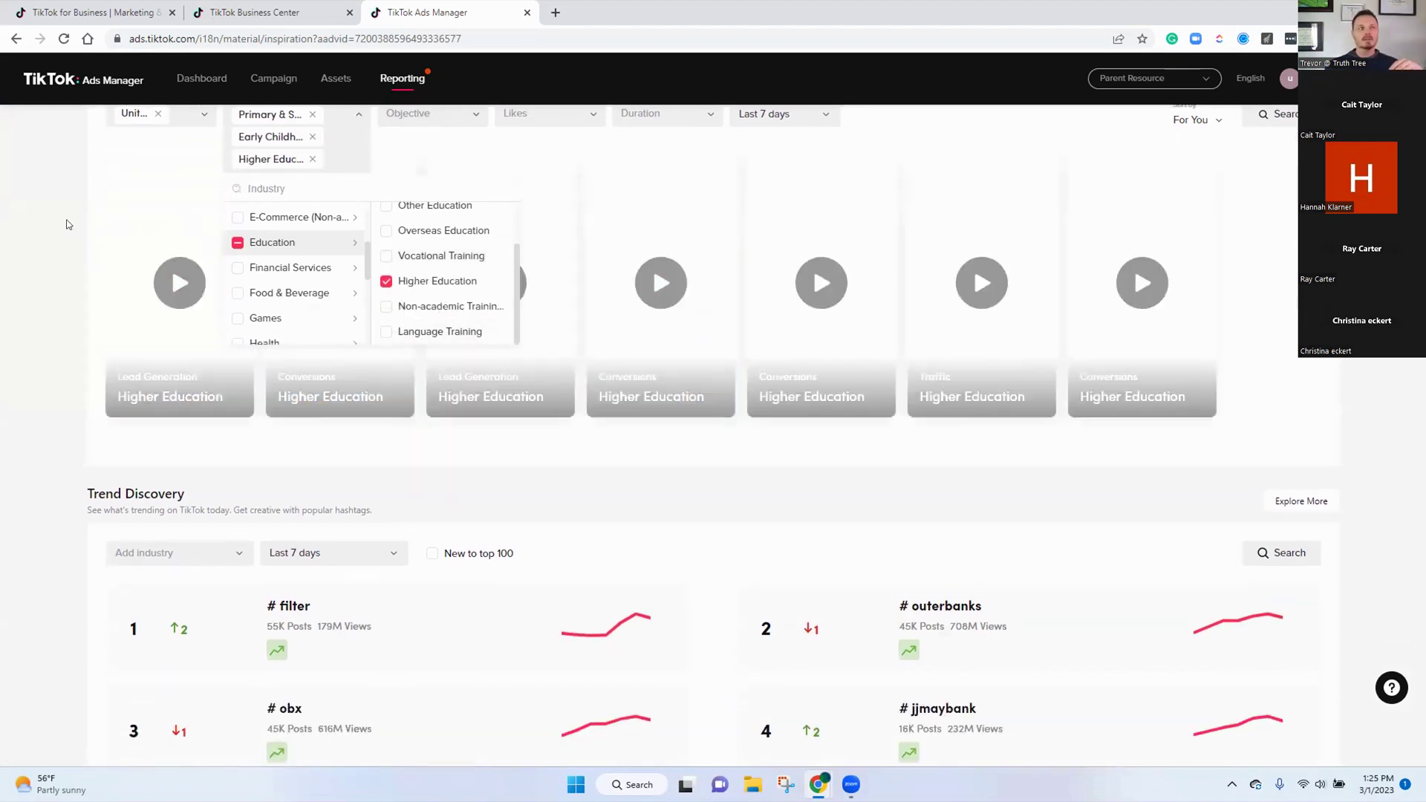
pyautogui.scroll(1, 74, 221)
pyautogui.moveTo(380, 444)
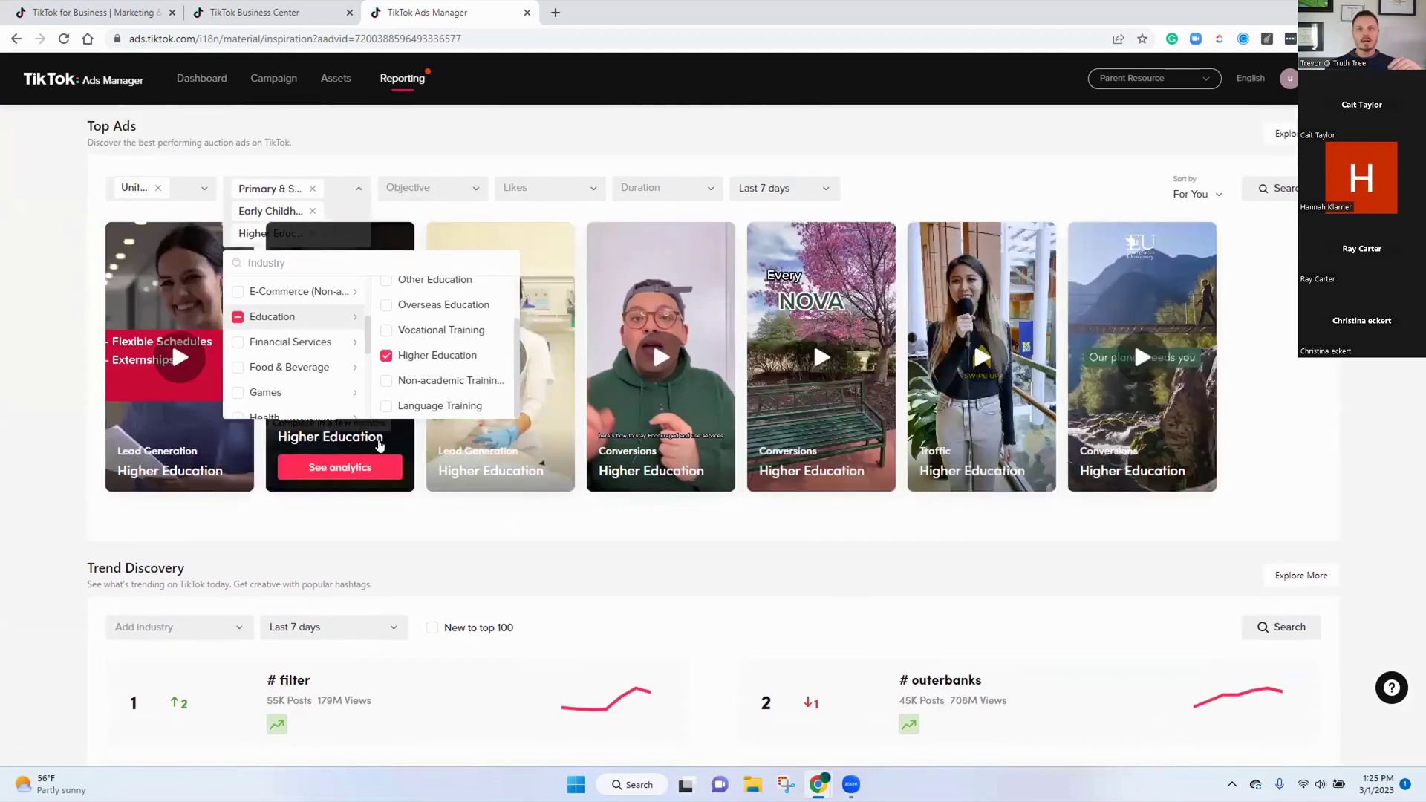
pyautogui.moveTo(1150, 451)
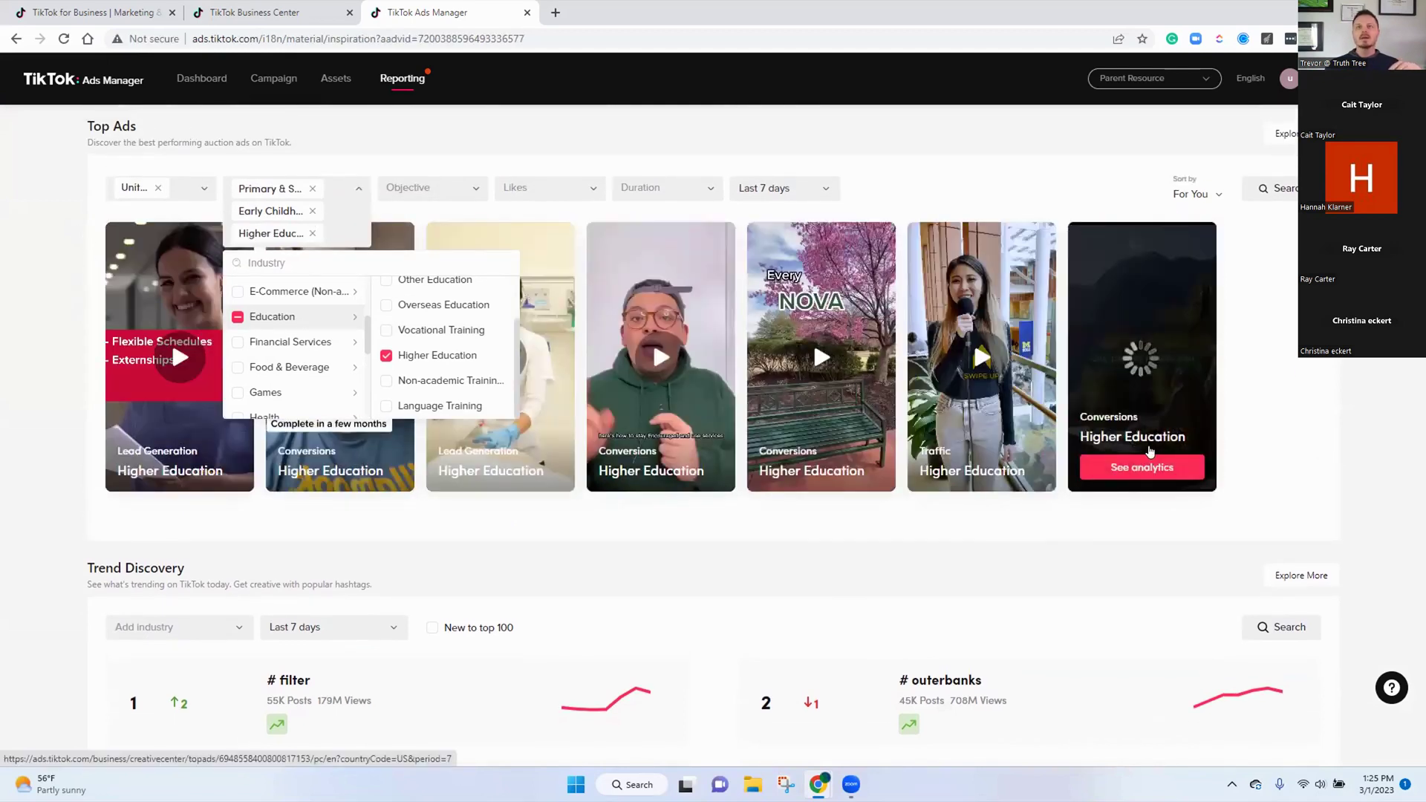
pyautogui.click(313, 233)
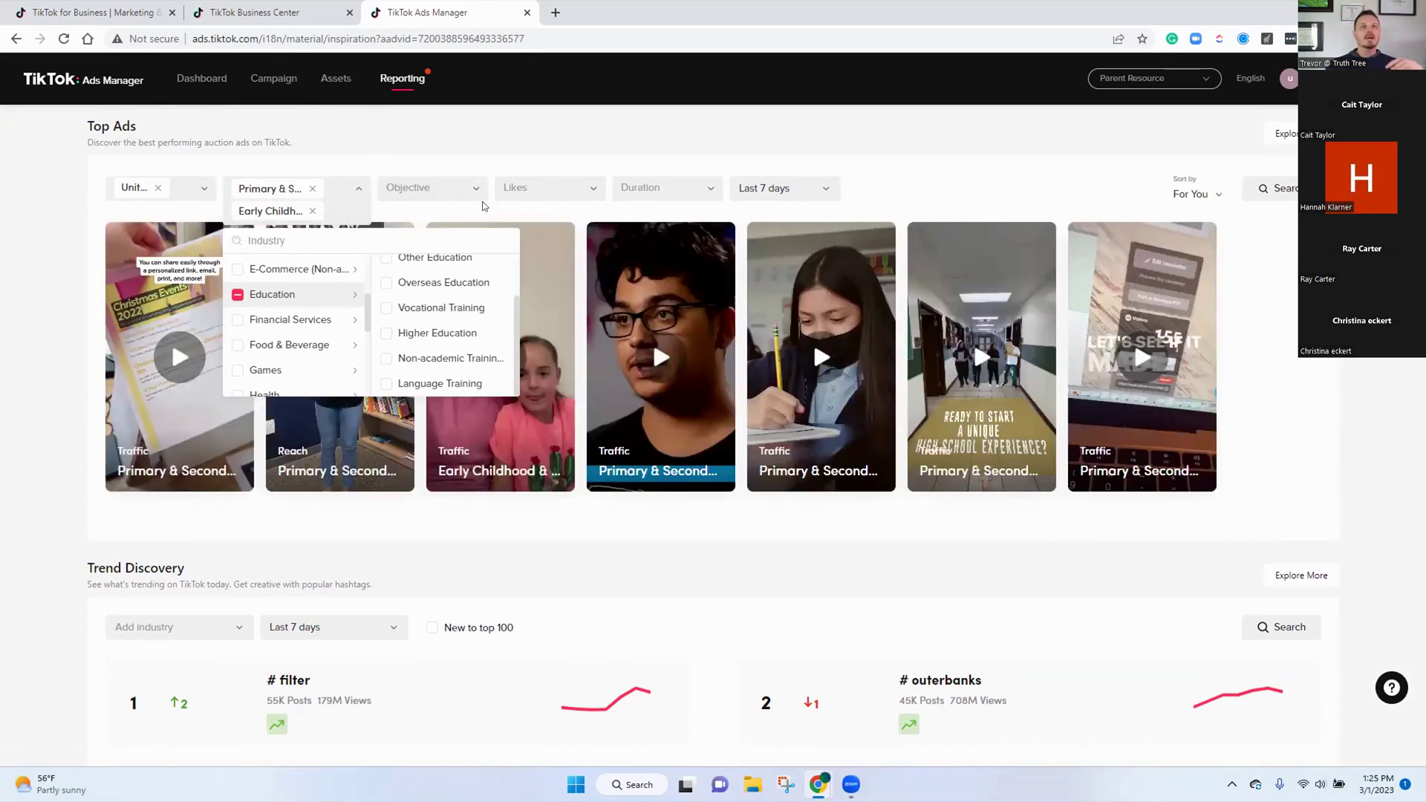
# Restrict the Top Ads to those with the Traffic objective
pyautogui.click(447, 190)
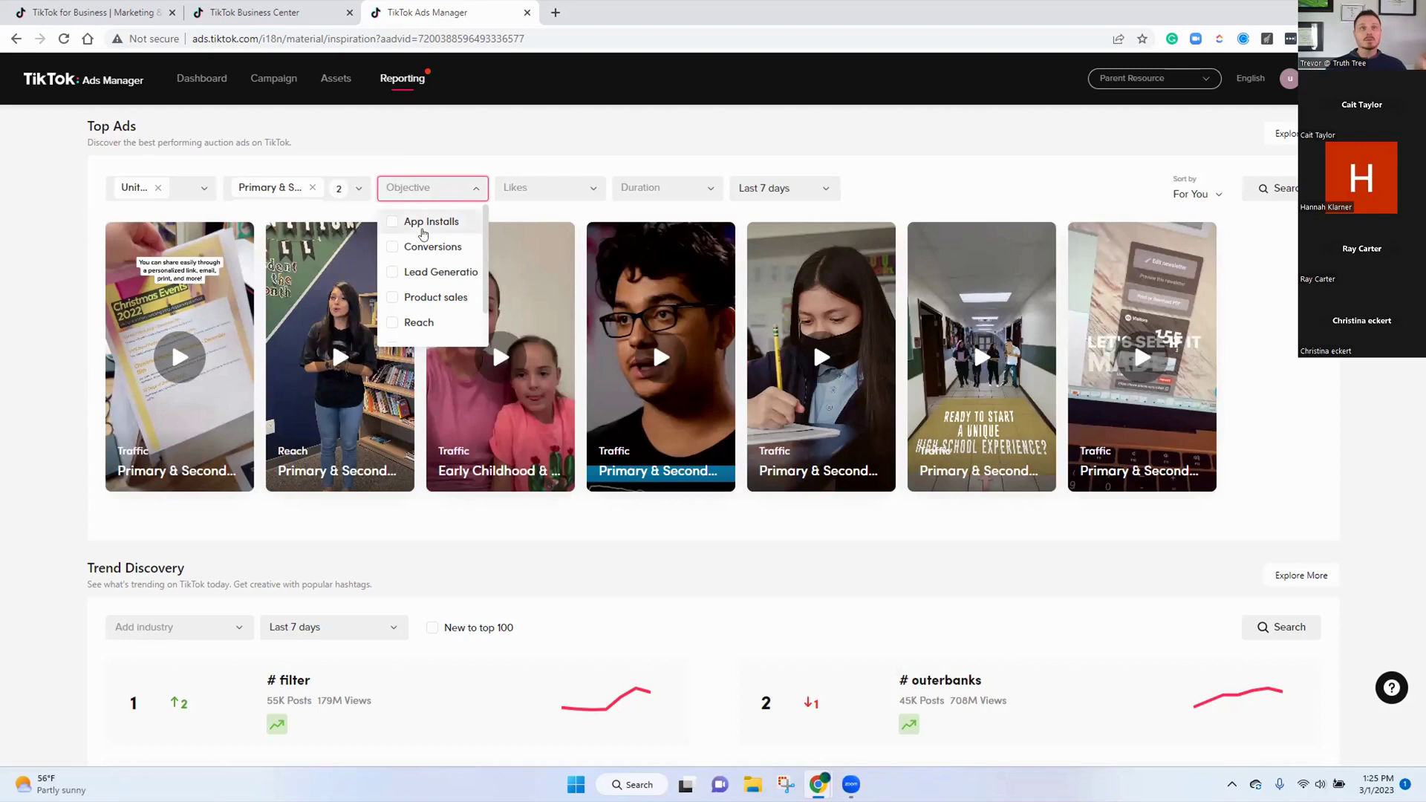
pyautogui.scroll(-2, 390, 279)
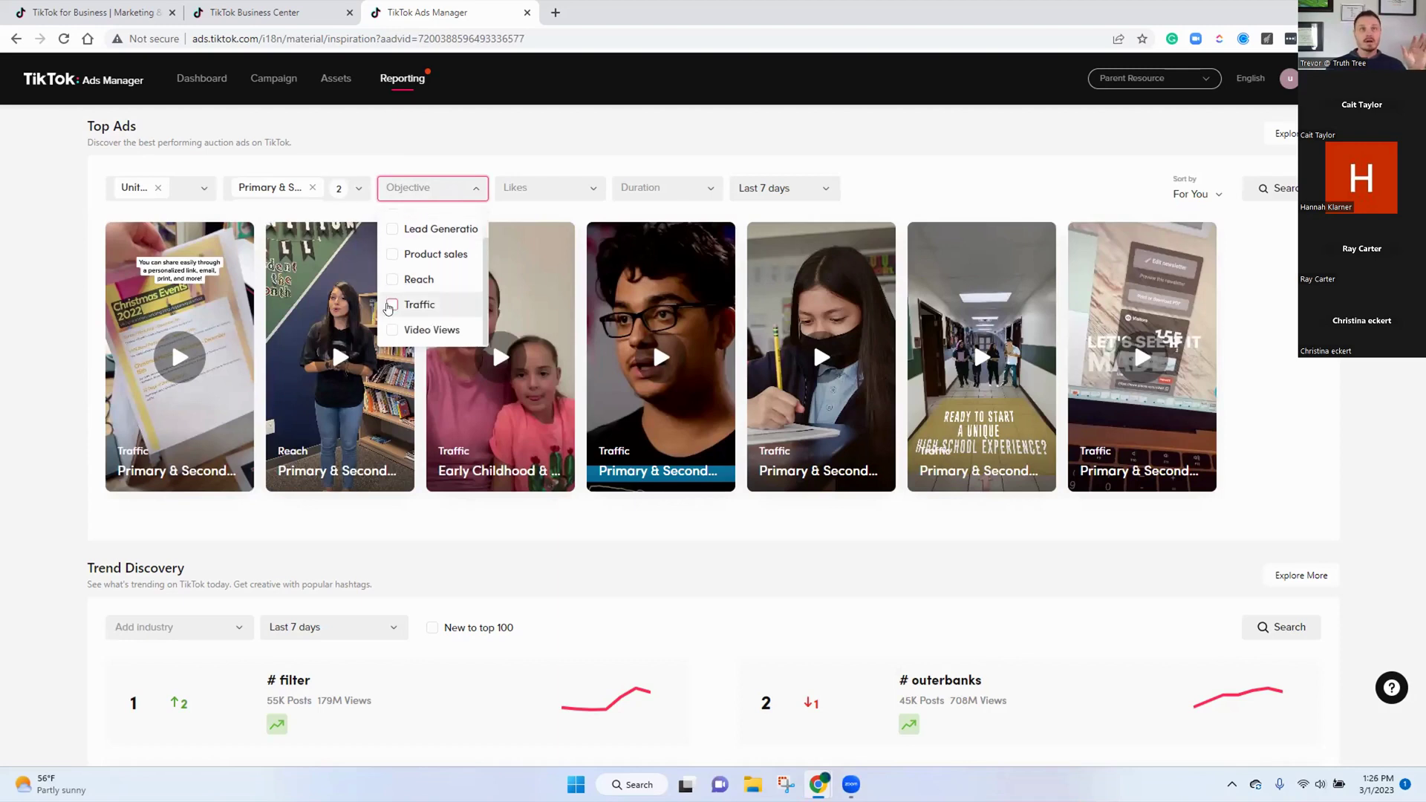
pyautogui.click(391, 305)
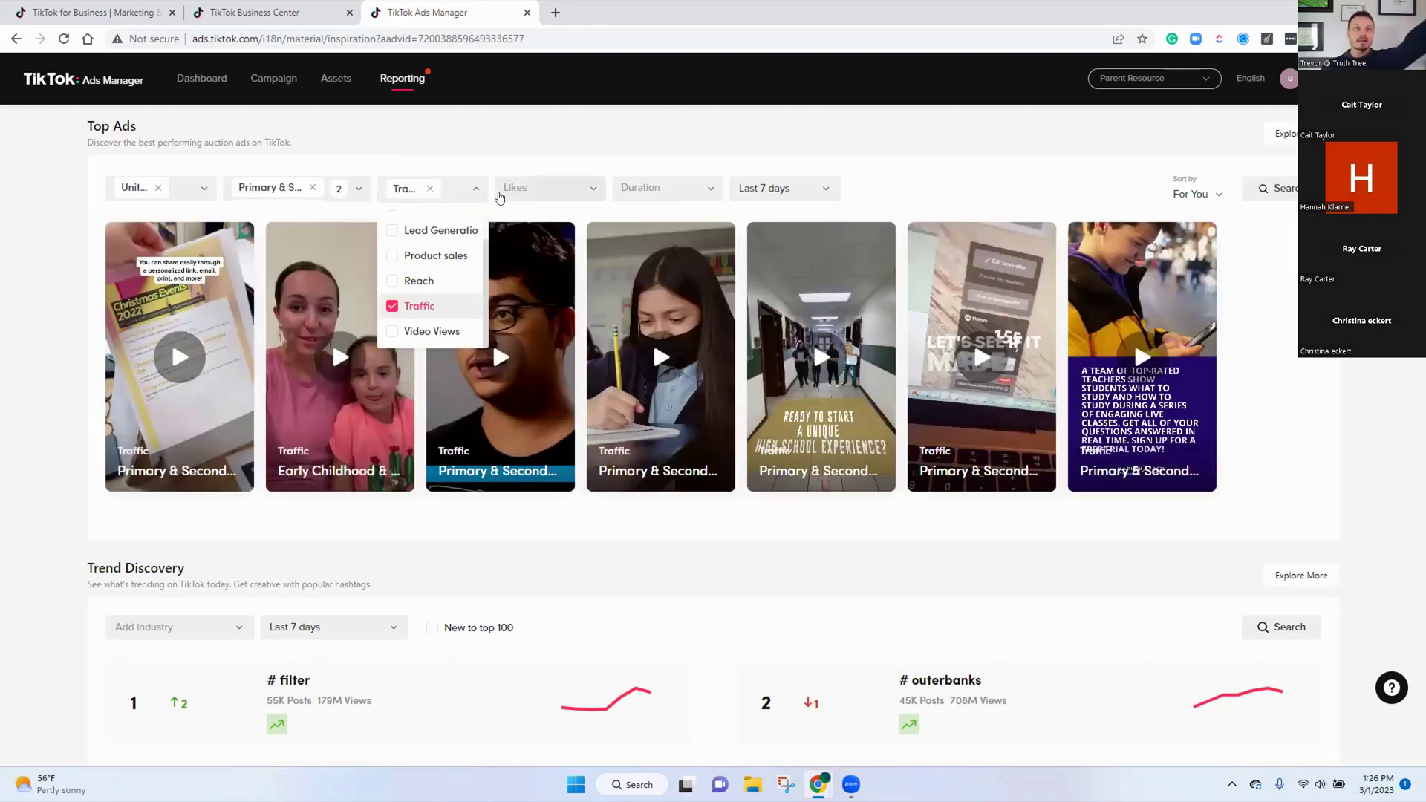
# Open the analytics of the Early Childhood & Preschool Education top ad showing a woman and a girl, covering the last 180 days
pyautogui.moveTo(346, 356)
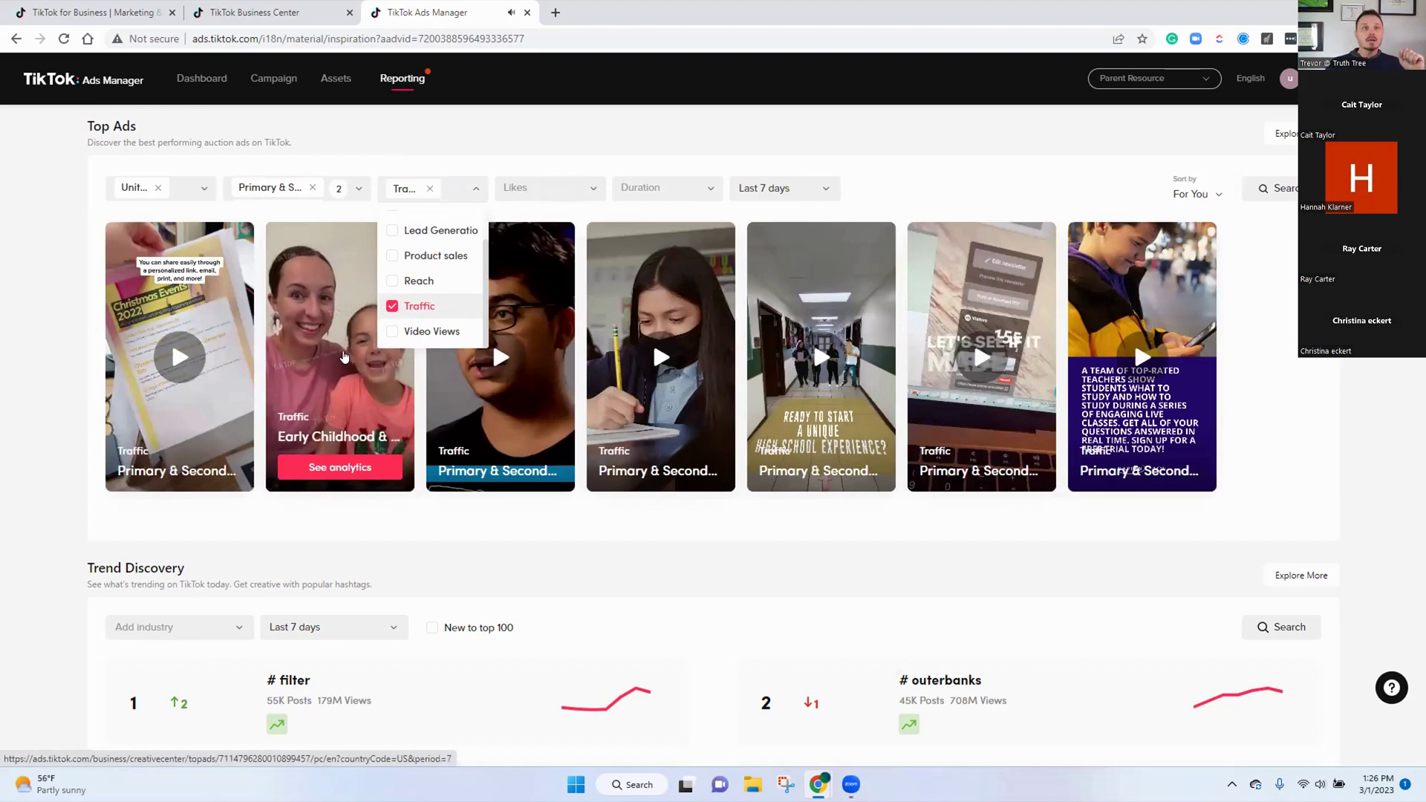
pyautogui.click(346, 357)
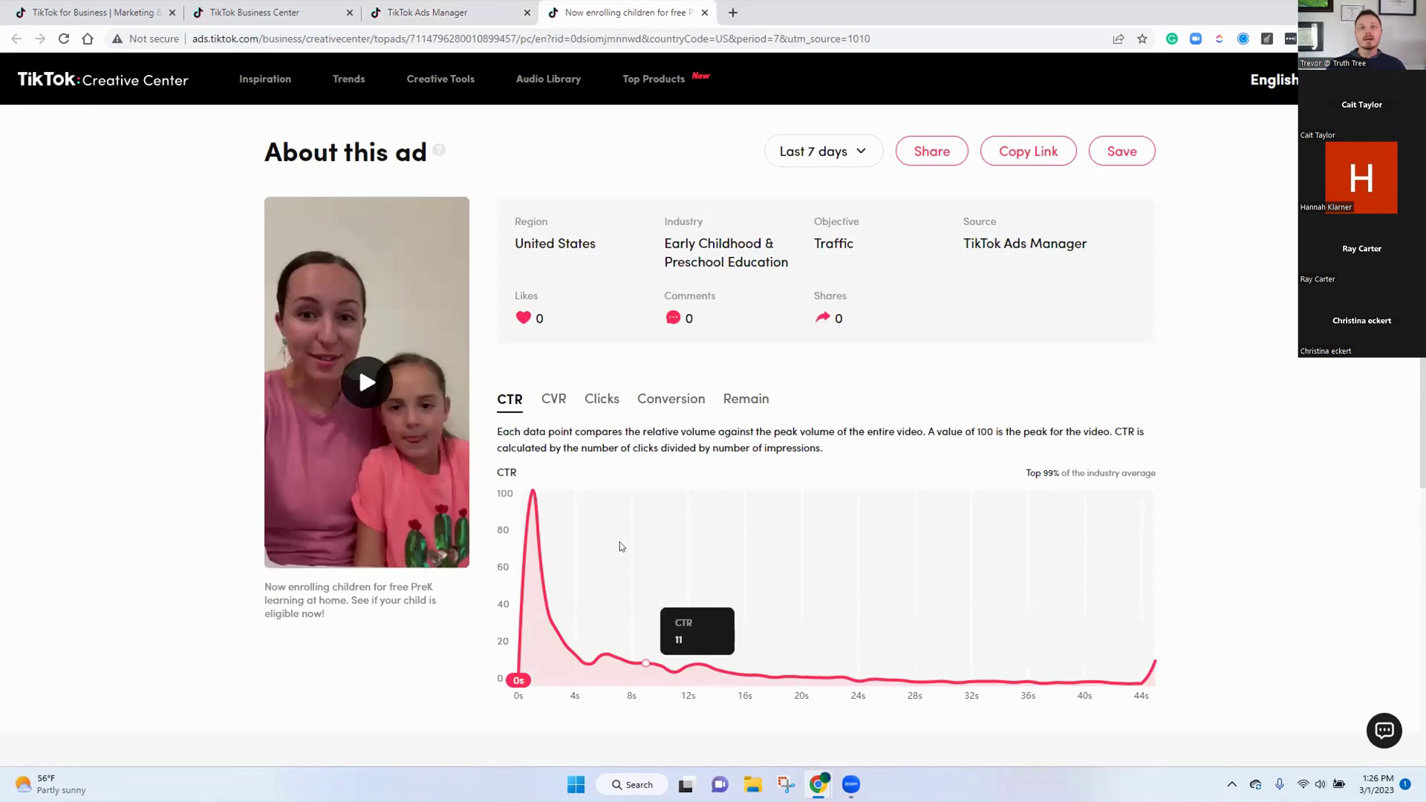
pyautogui.click(820, 152)
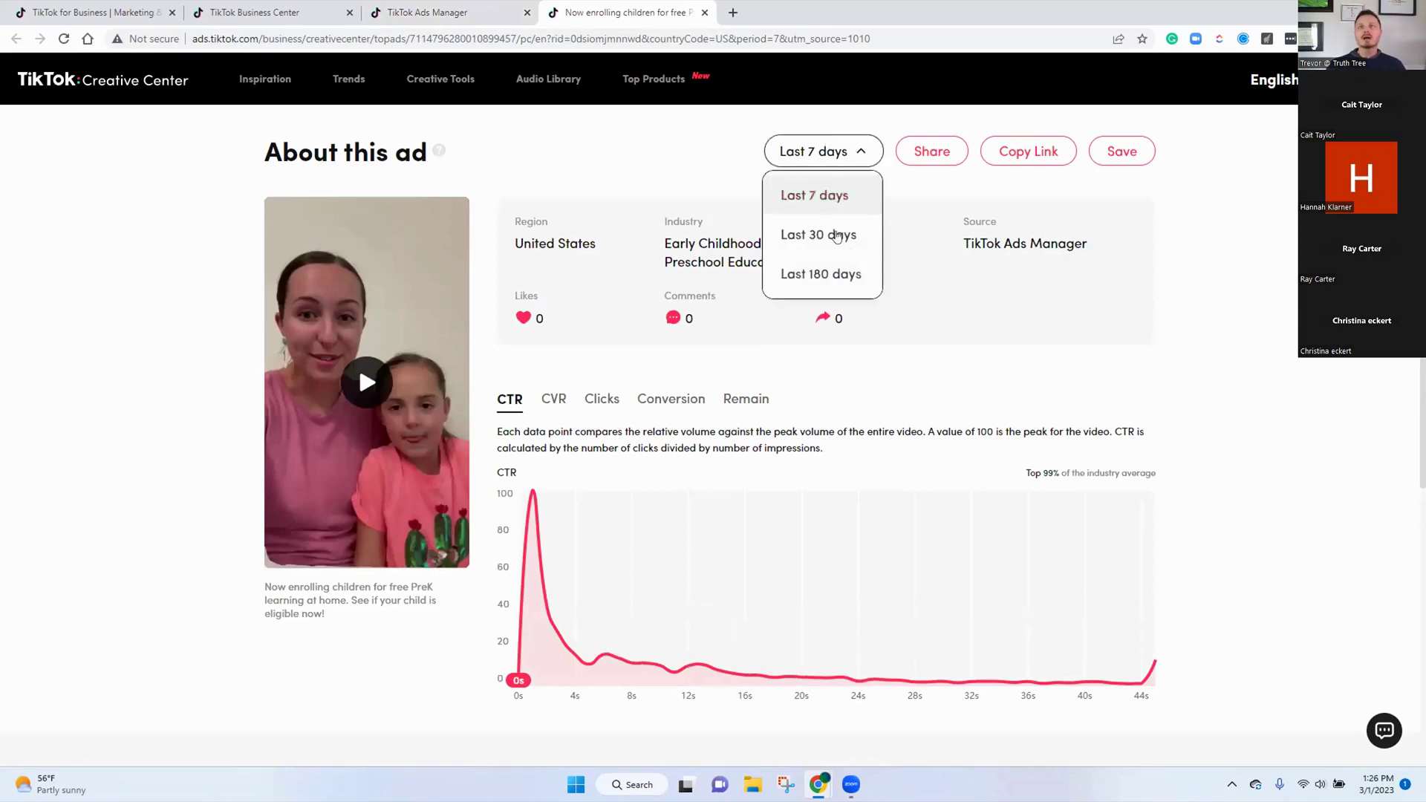
pyautogui.click(840, 271)
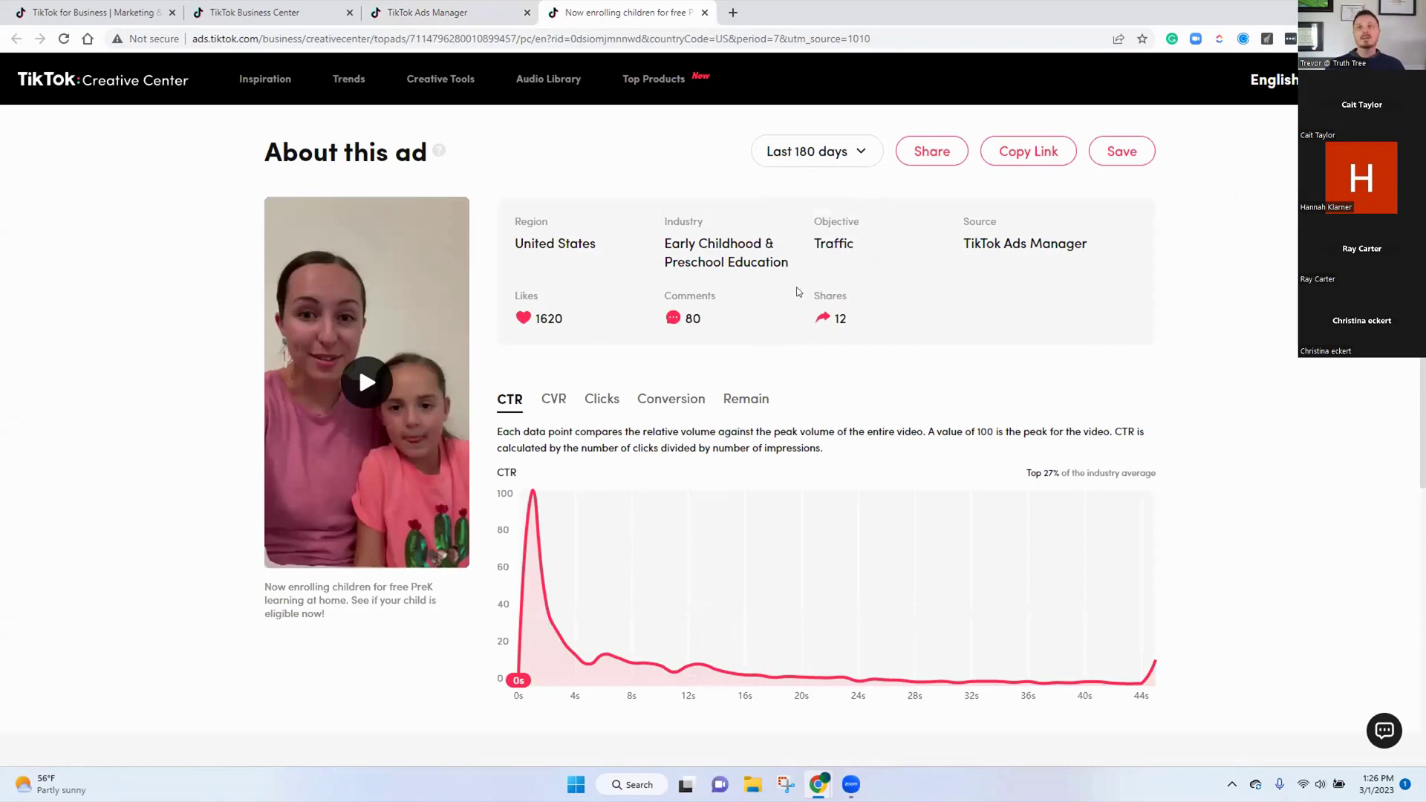
# Play the opening seconds of the ad's video alongside its CTR graph and pause it
pyautogui.scroll(-1, 801, 413)
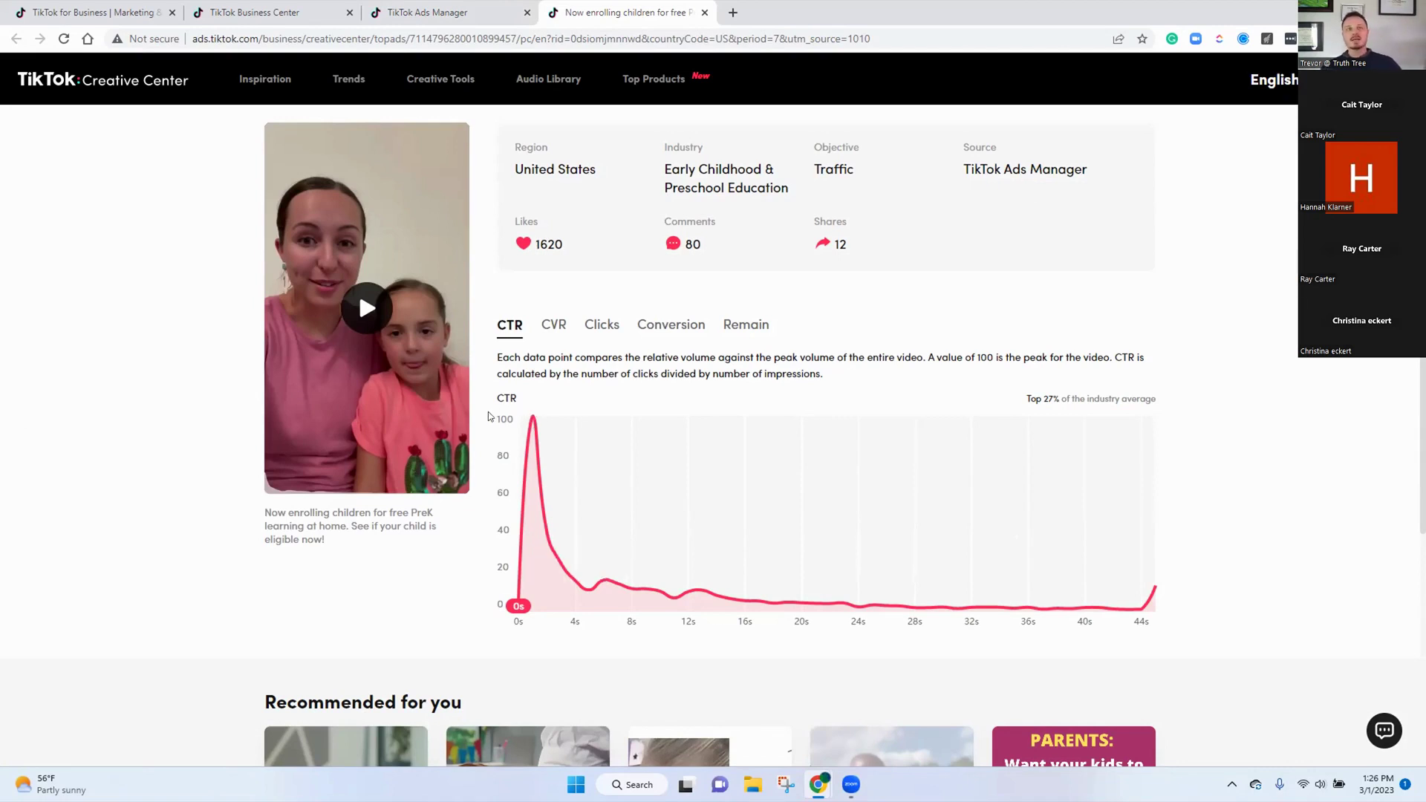
pyautogui.click(365, 309)
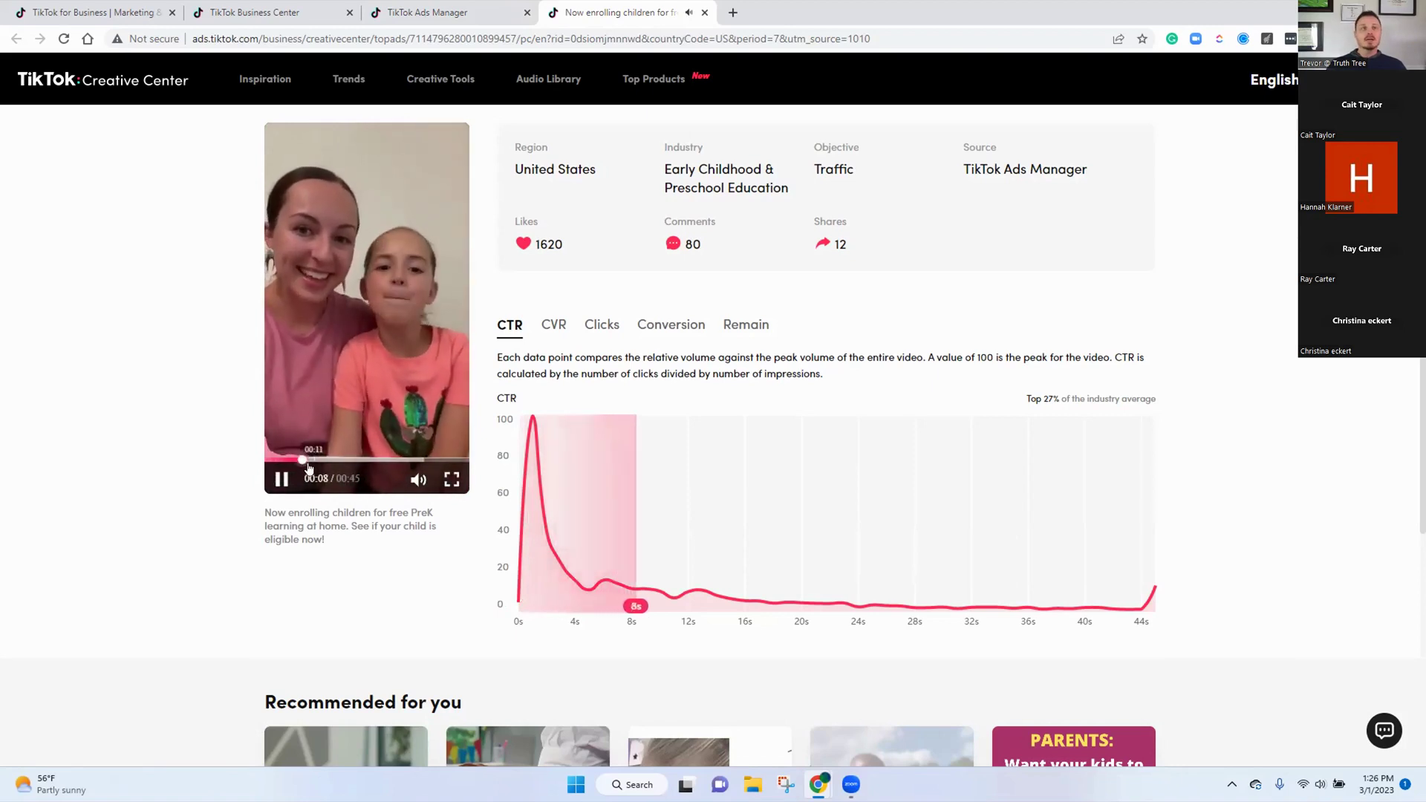
pyautogui.click(281, 479)
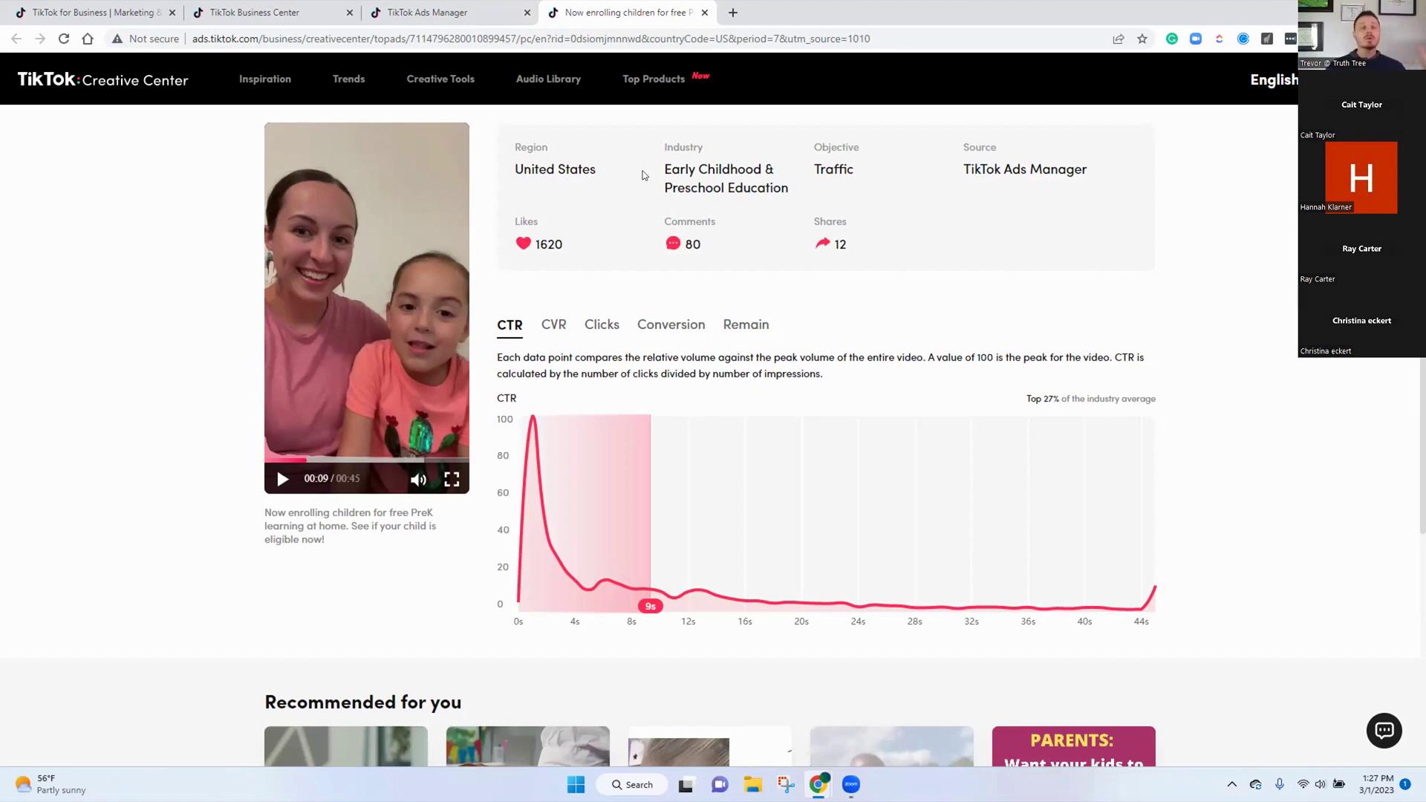
# Preview the ads recommended below the CTR graph and close the ad's analytics page
pyautogui.scroll(-4, 506, 182)
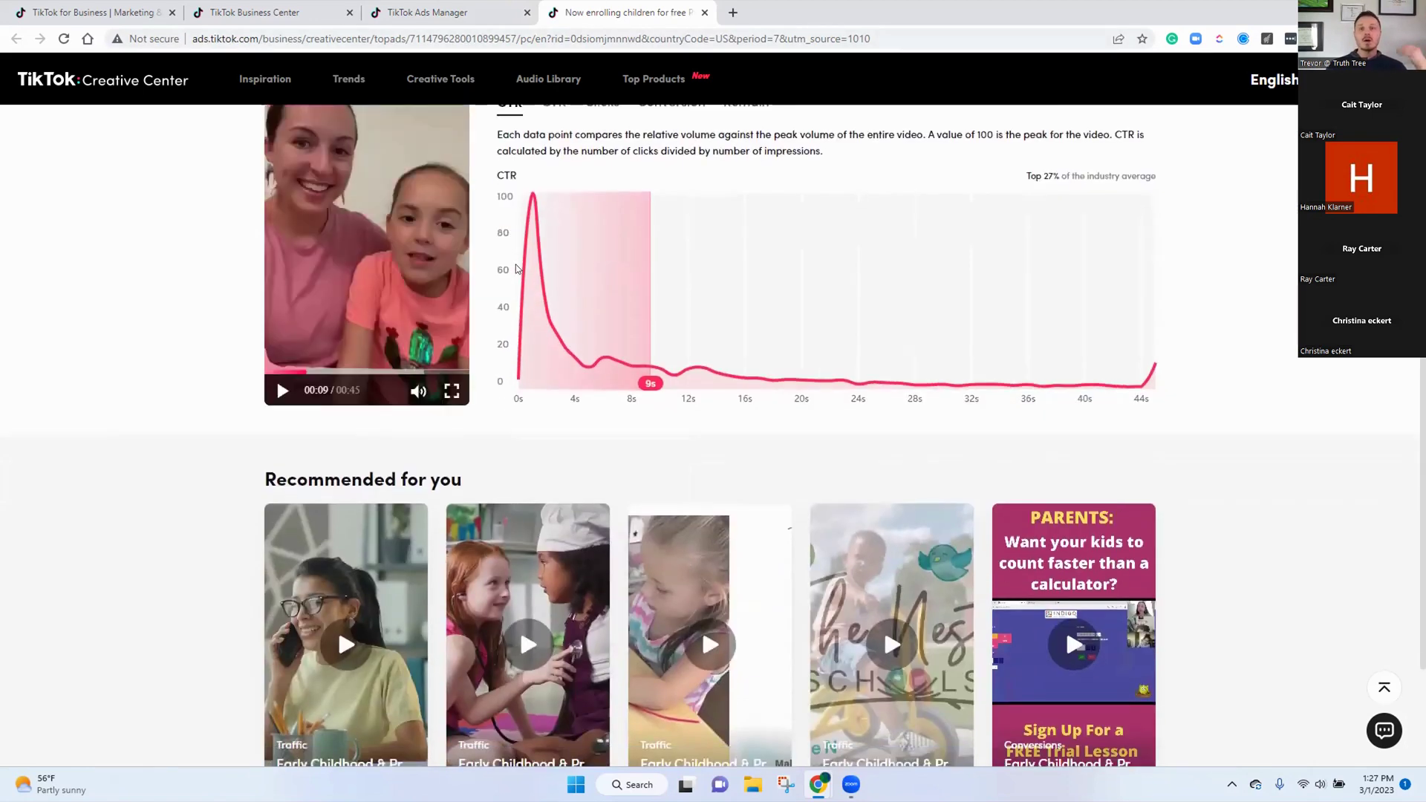
pyautogui.moveTo(496, 557)
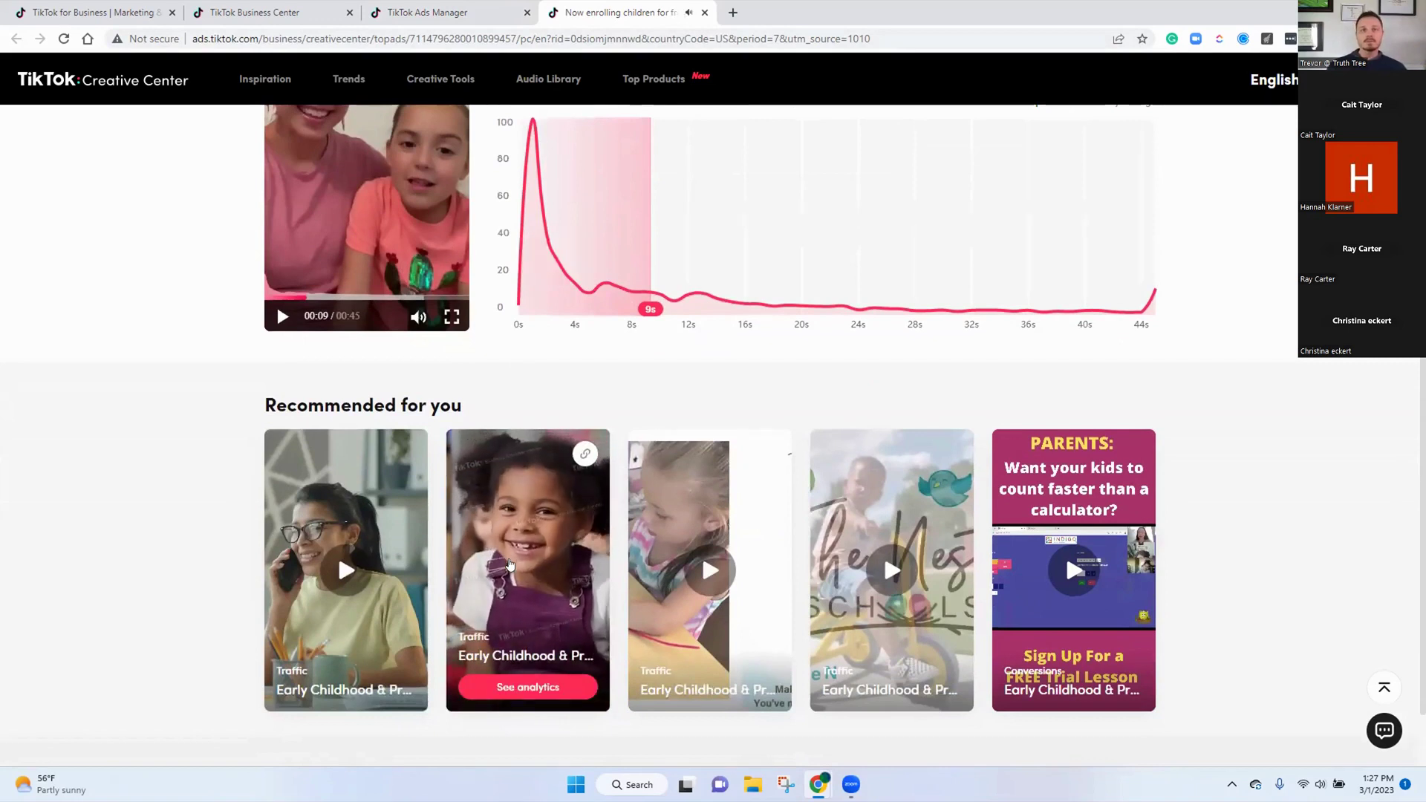
pyautogui.moveTo(318, 568)
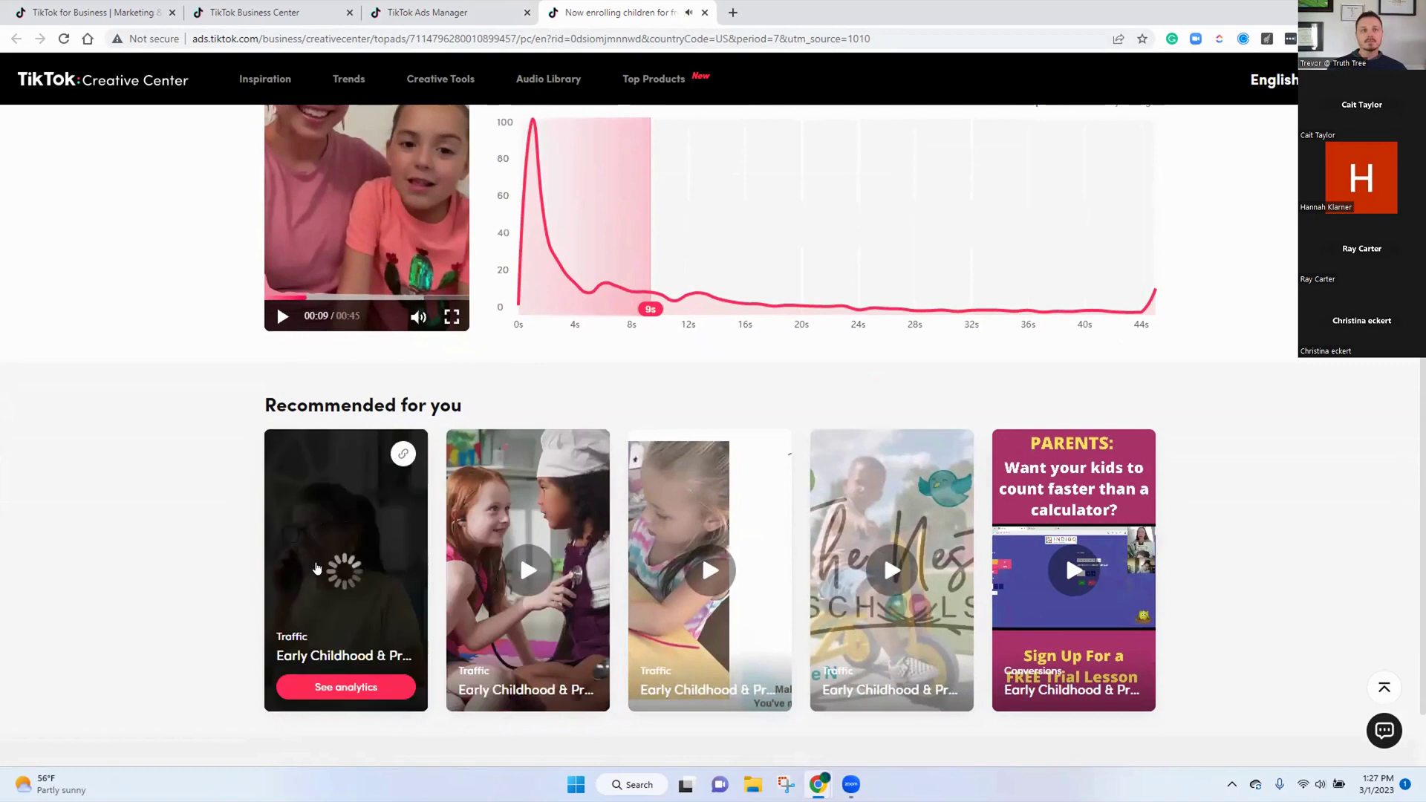
pyautogui.scroll(-1, 317, 569)
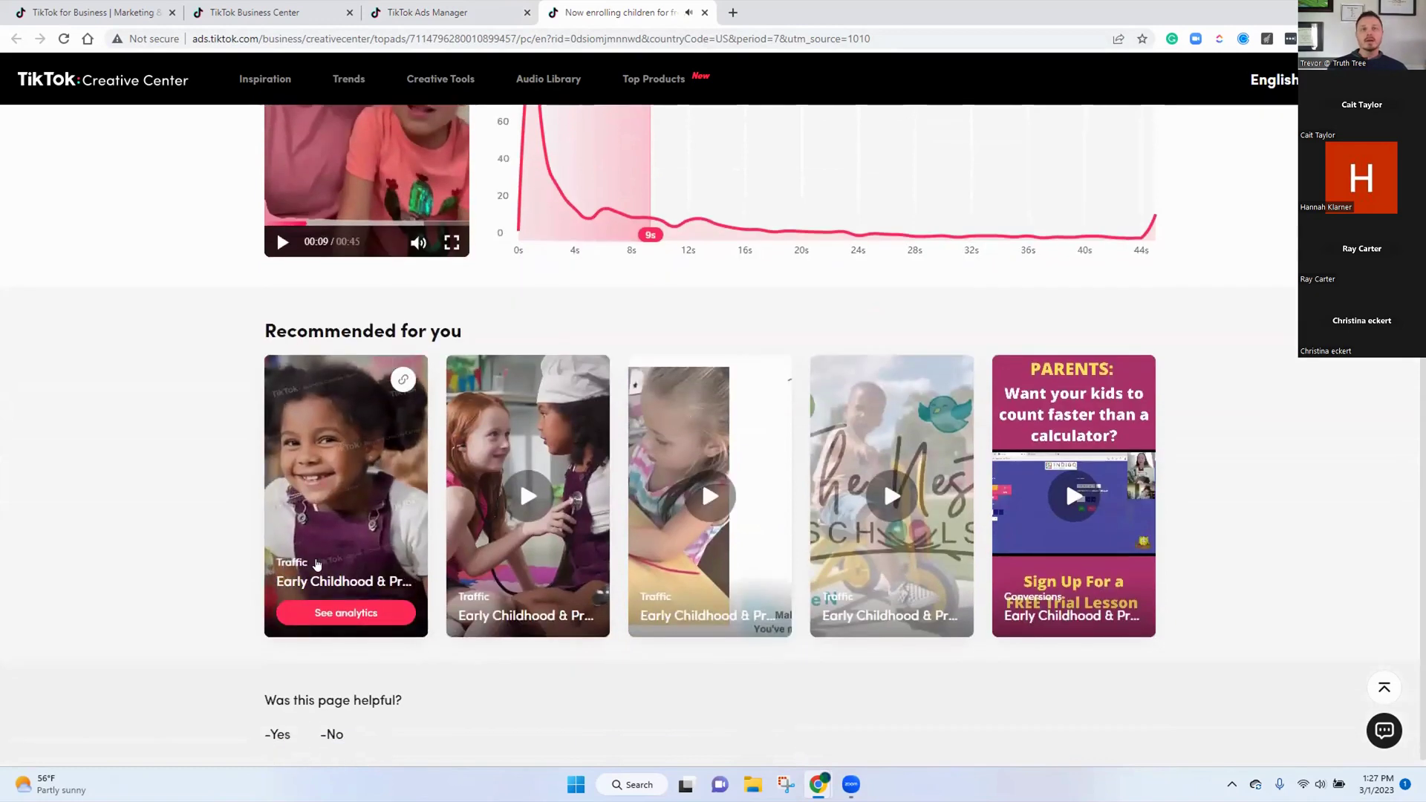
pyautogui.click(705, 12)
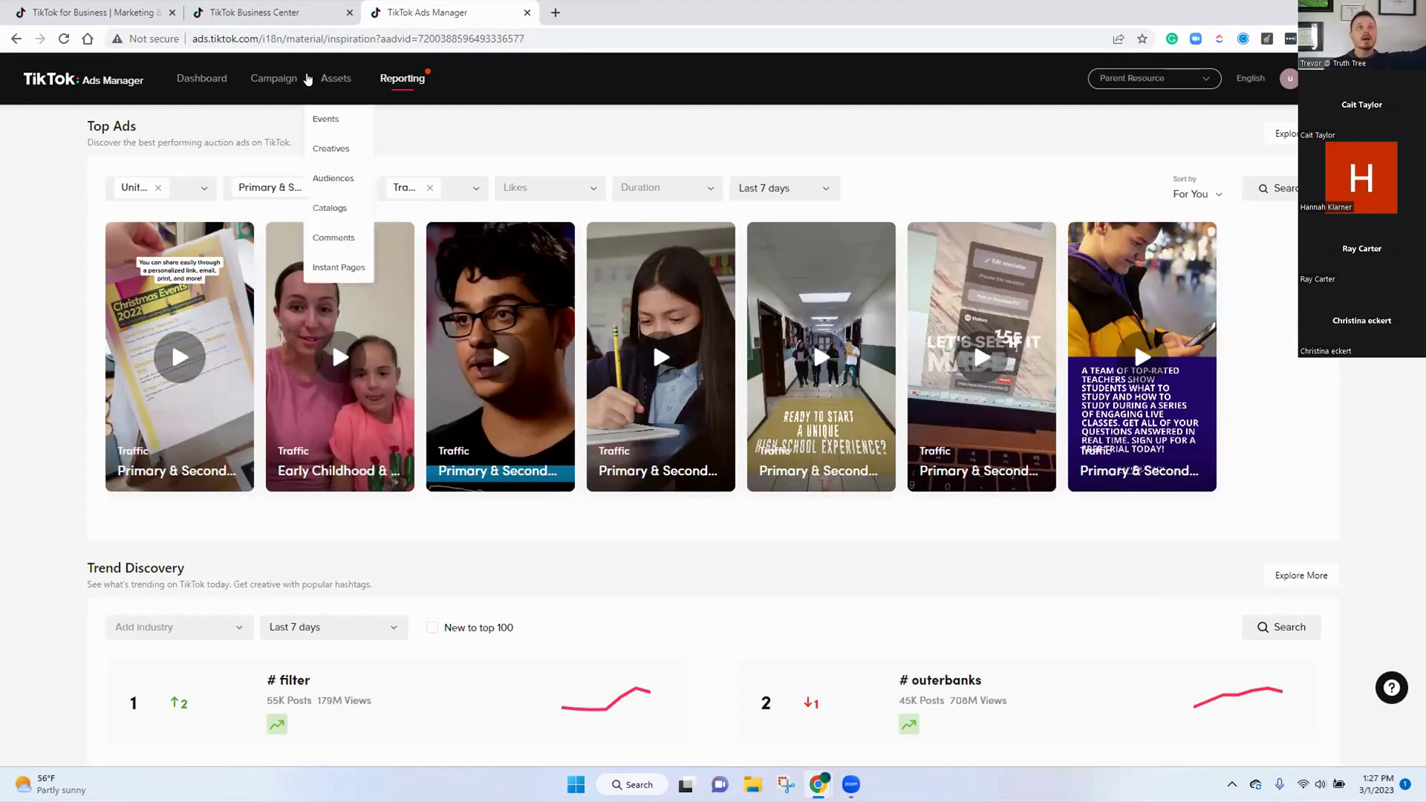
# Switch off the STEM - K12 campaign in the campaign list
pyautogui.click(282, 79)
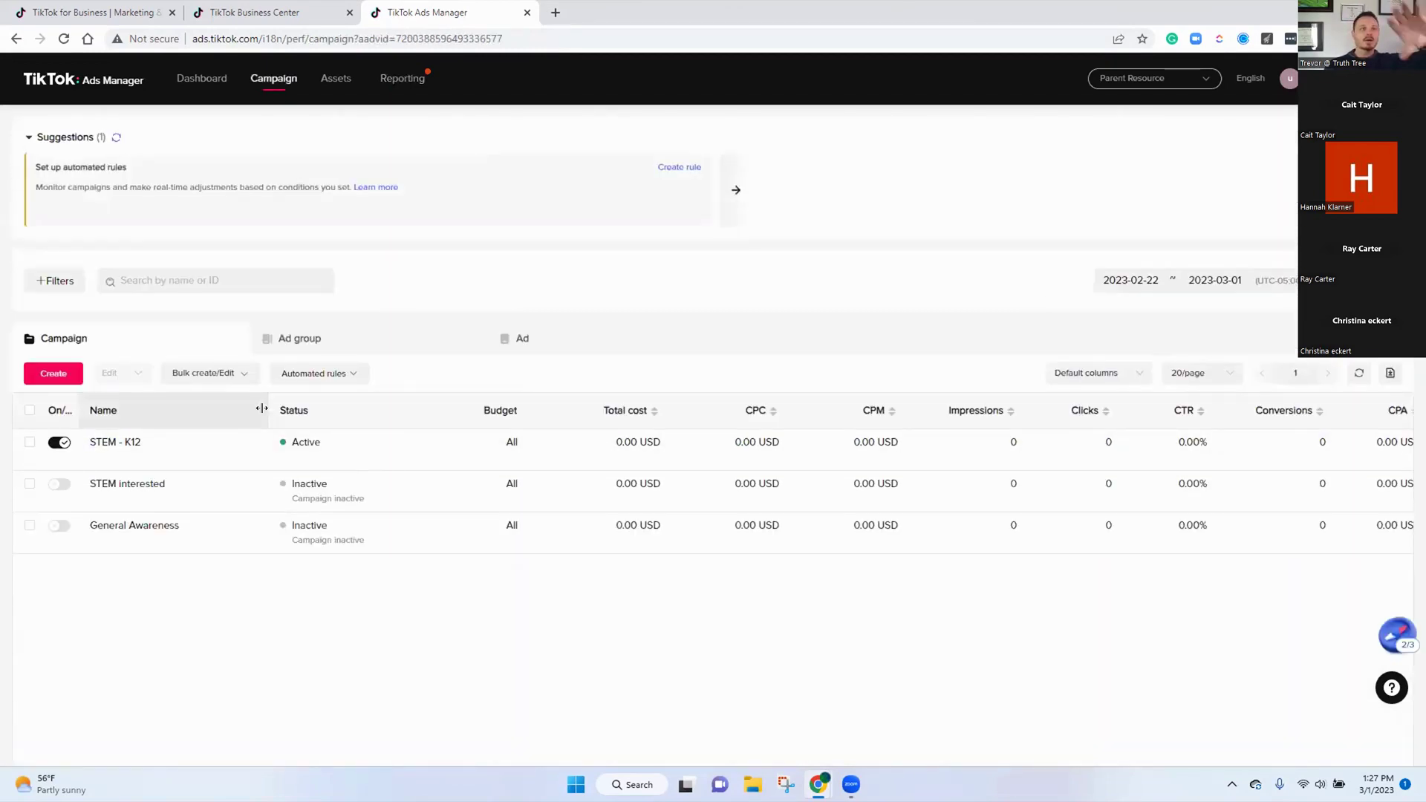
pyautogui.click(63, 443)
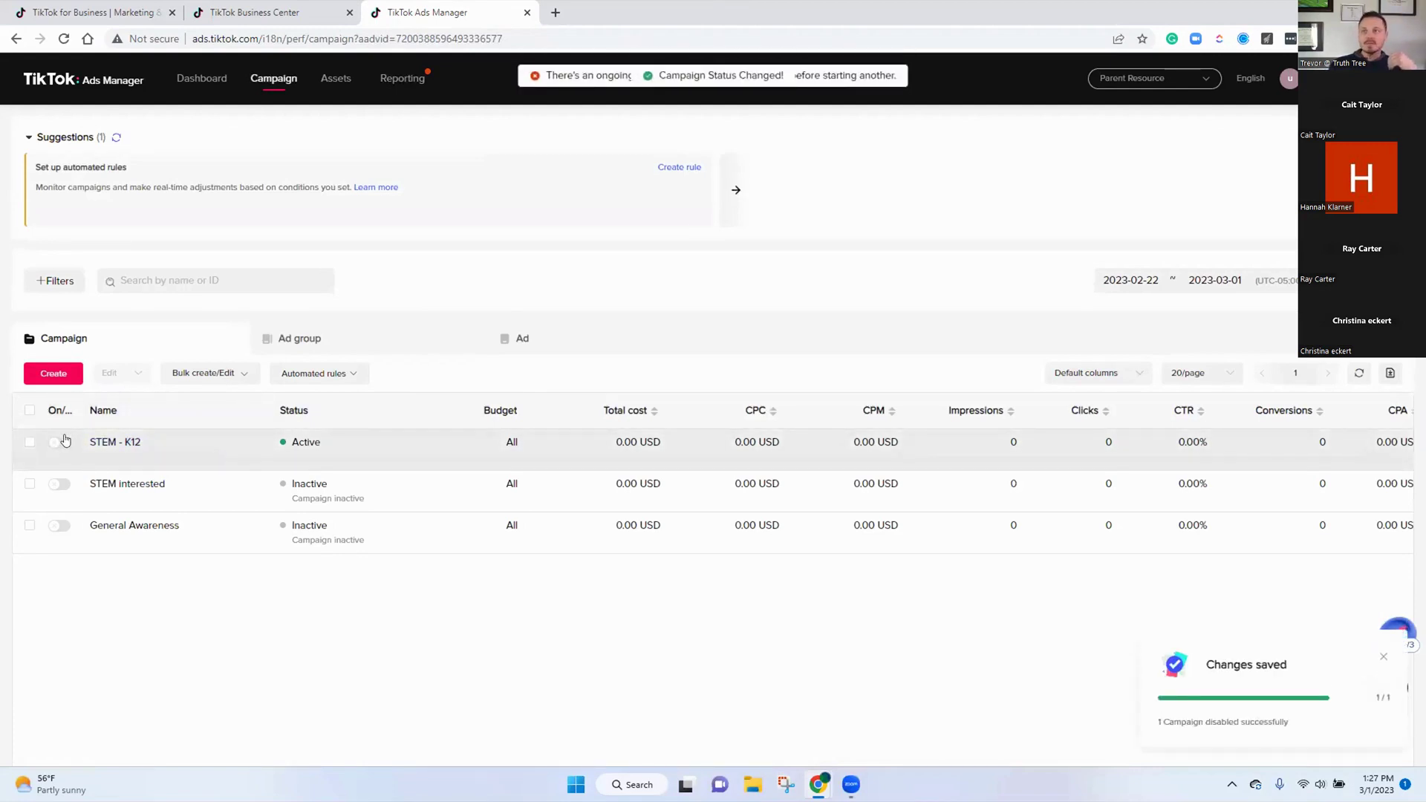
# Start a new campaign in Custom Mode with Traffic as its advertising objective
pyautogui.click(61, 374)
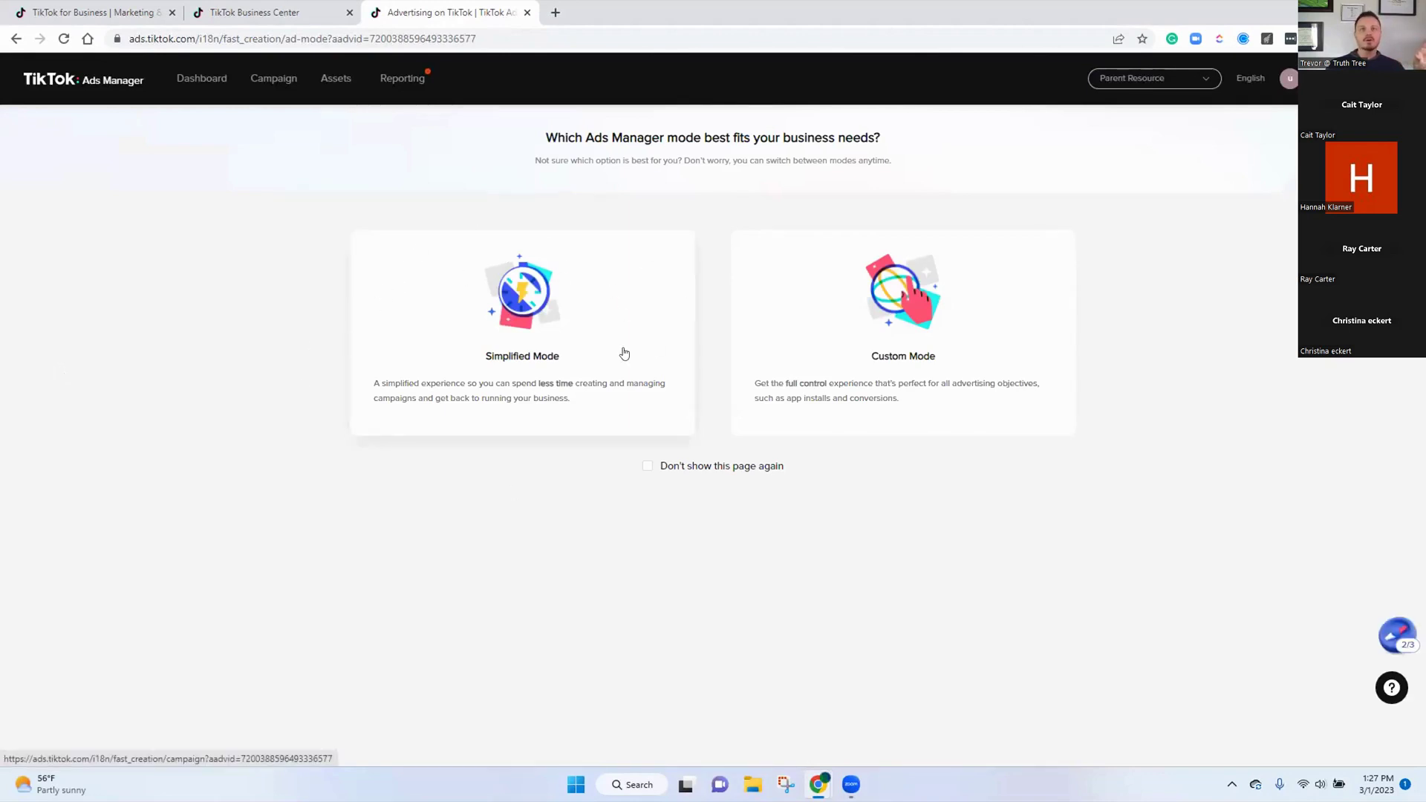
pyautogui.click(896, 332)
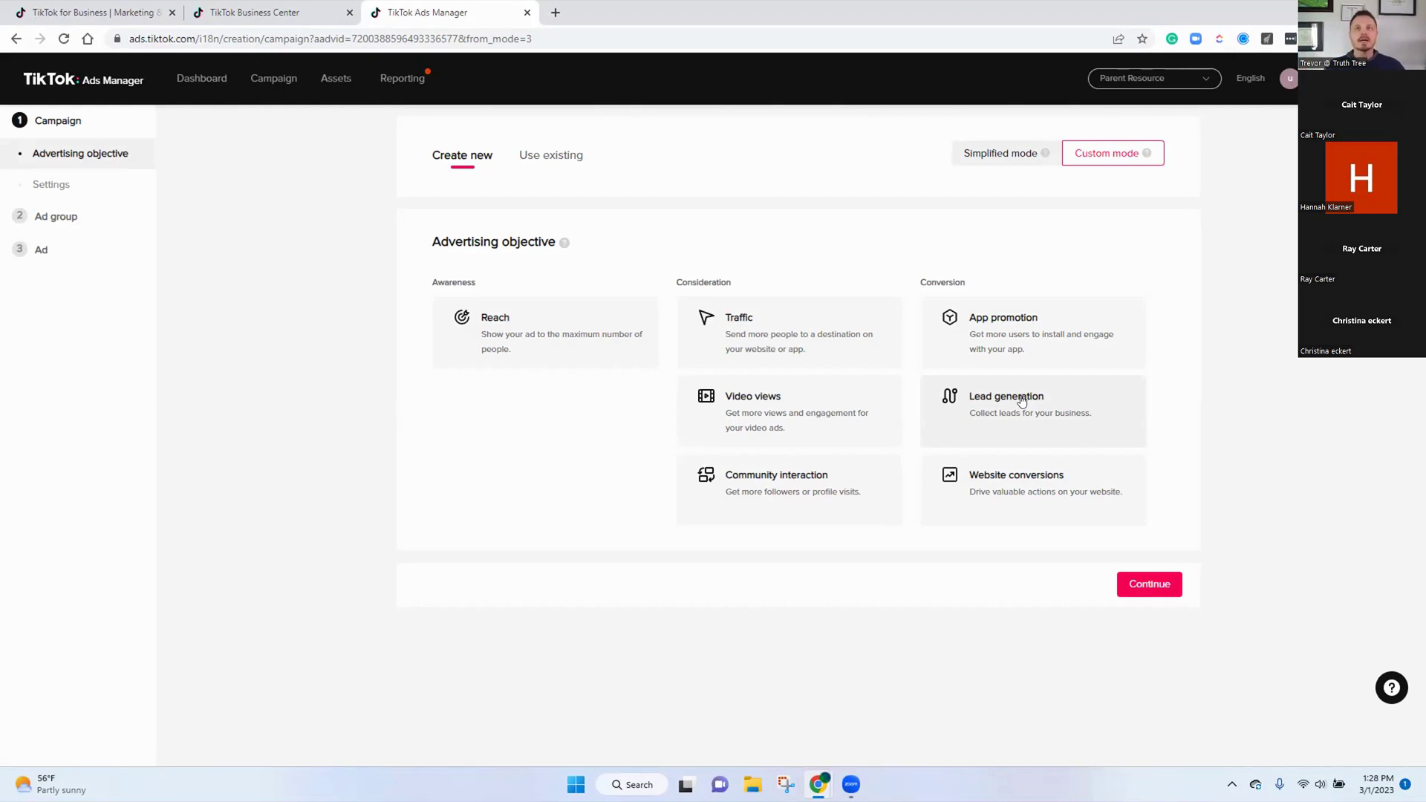
pyautogui.click(817, 331)
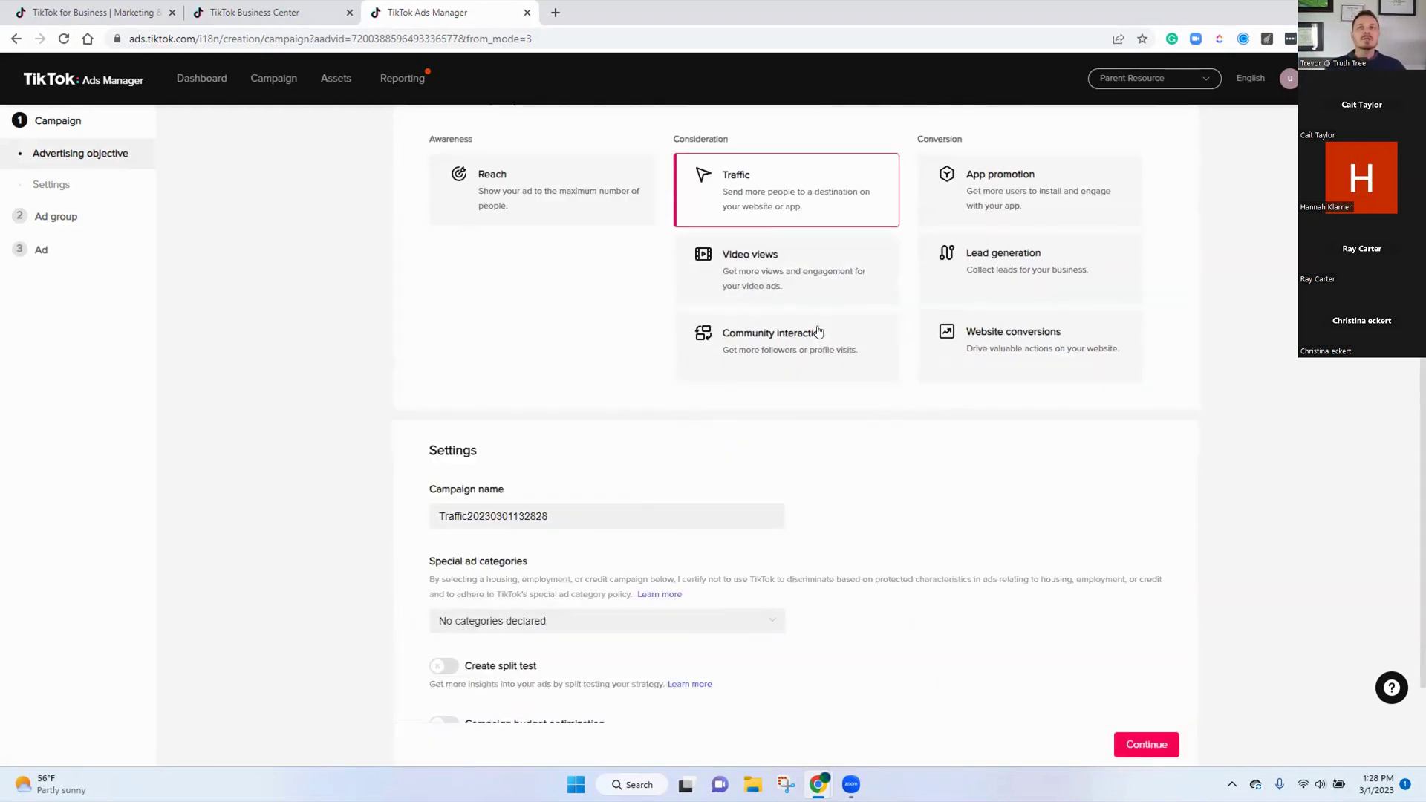
# Name the campaign "General Awareness Traffic" and review the special ad categories without declaring any
pyautogui.click(659, 401)
pyautogui.hotkey('ctrl', 'a')
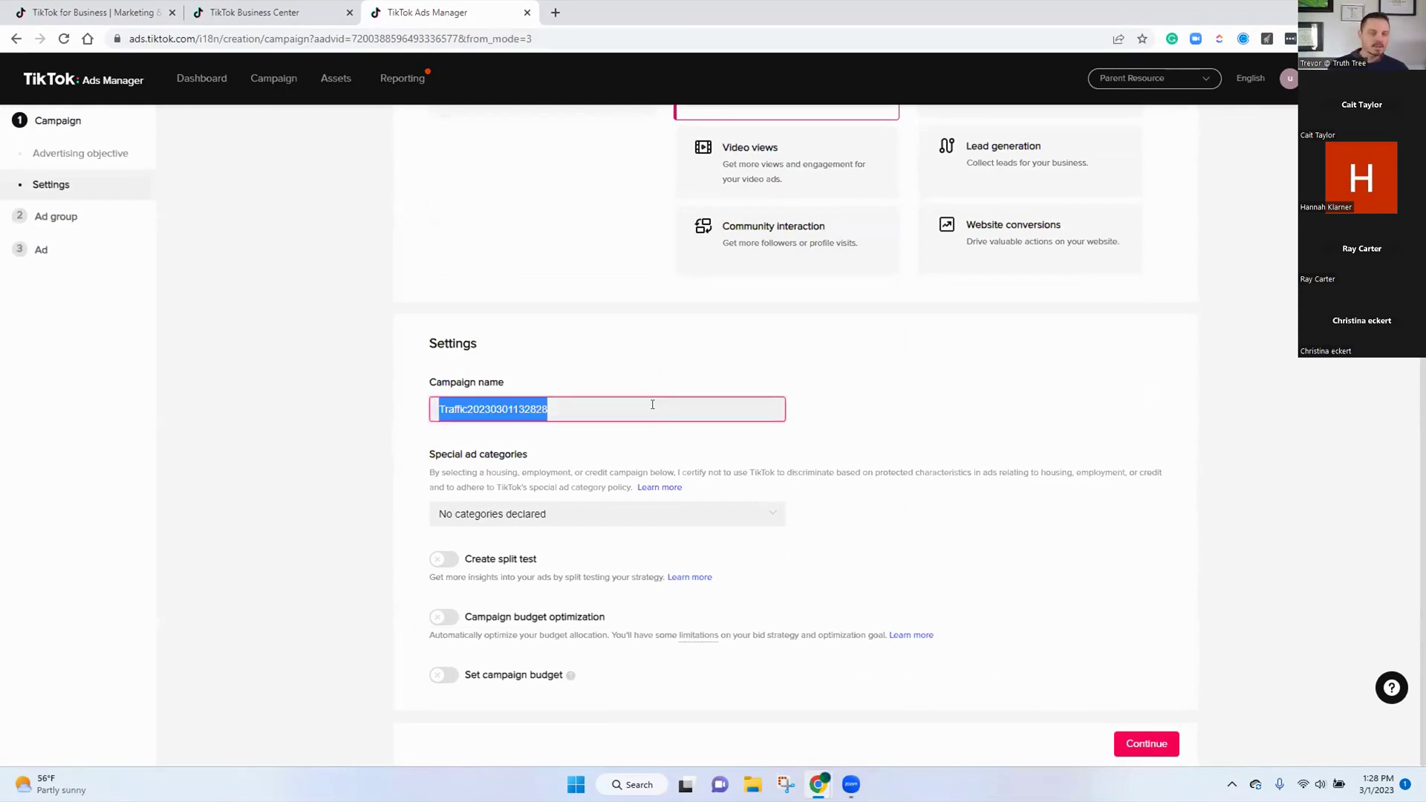
pyautogui.write('Tr')
pyautogui.press('BackSpace')
pyautogui.press('BackSpace')
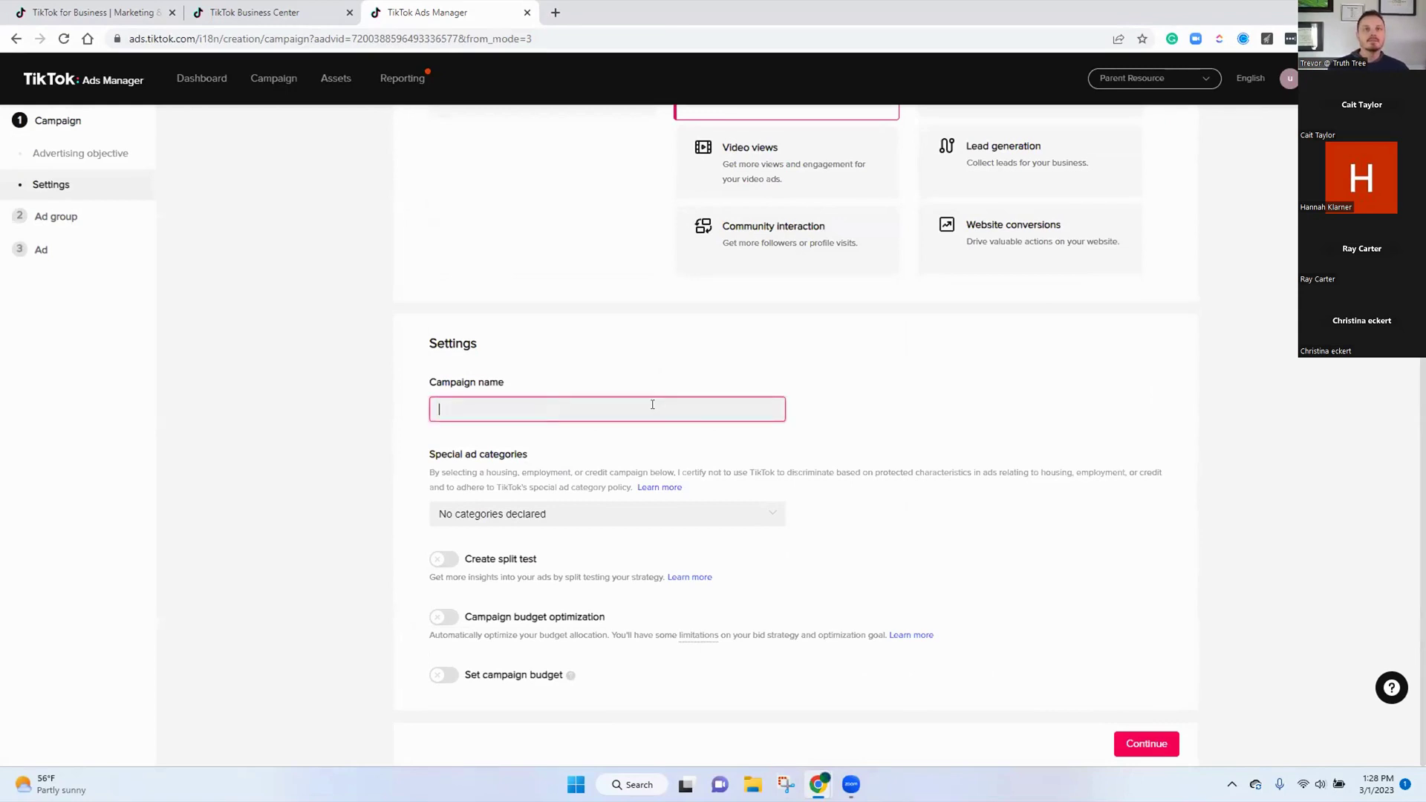
pyautogui.write('General Awareness Traffice')
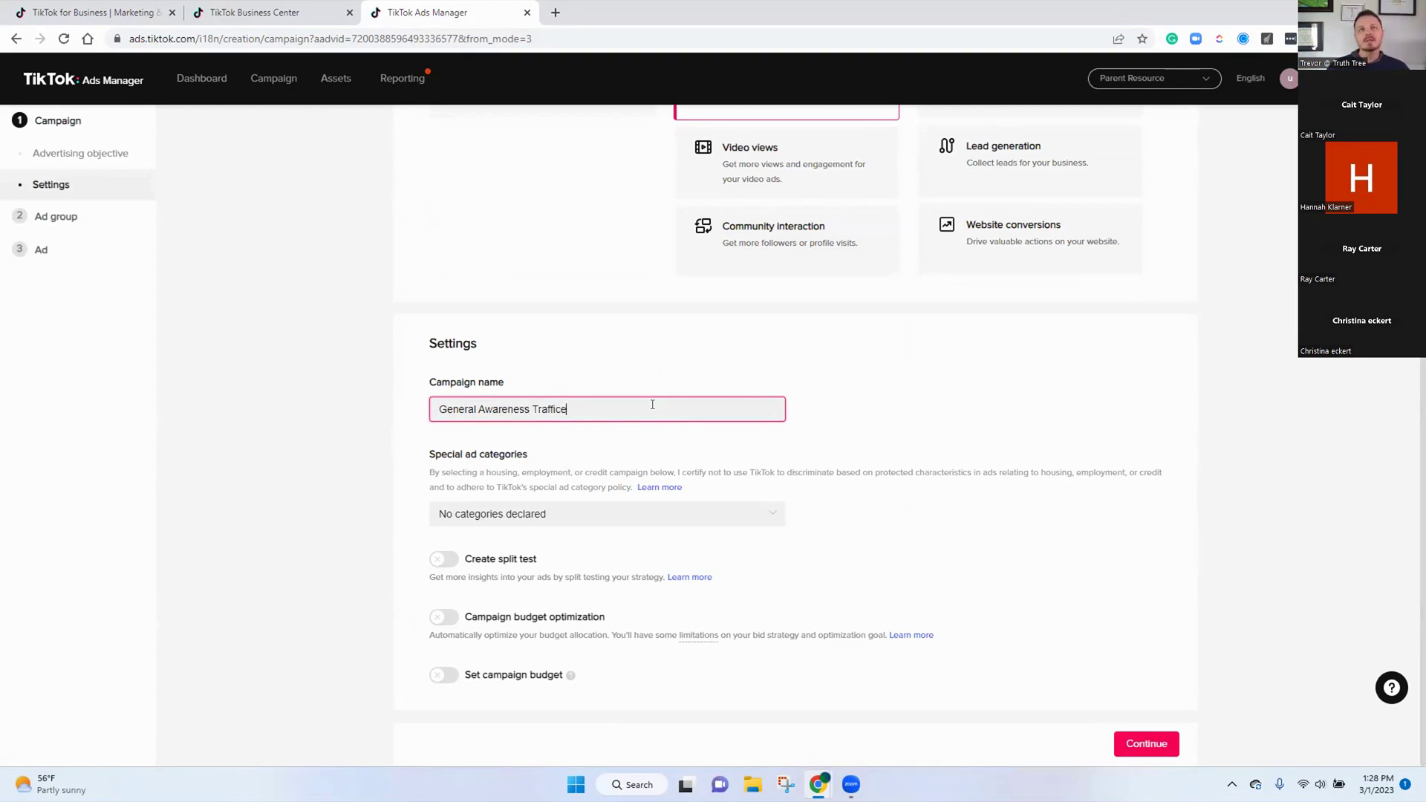
pyautogui.press('BackSpace')
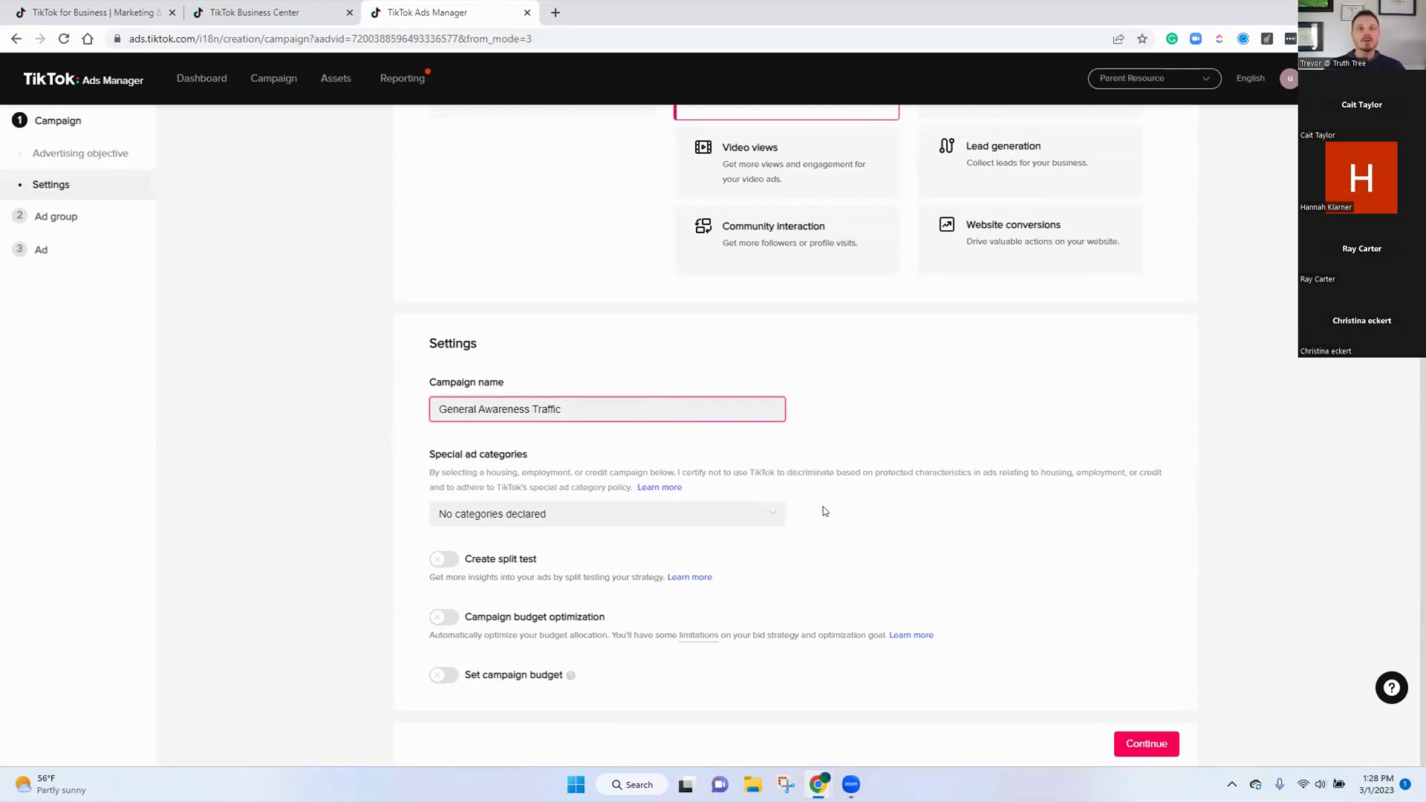
pyautogui.click(730, 516)
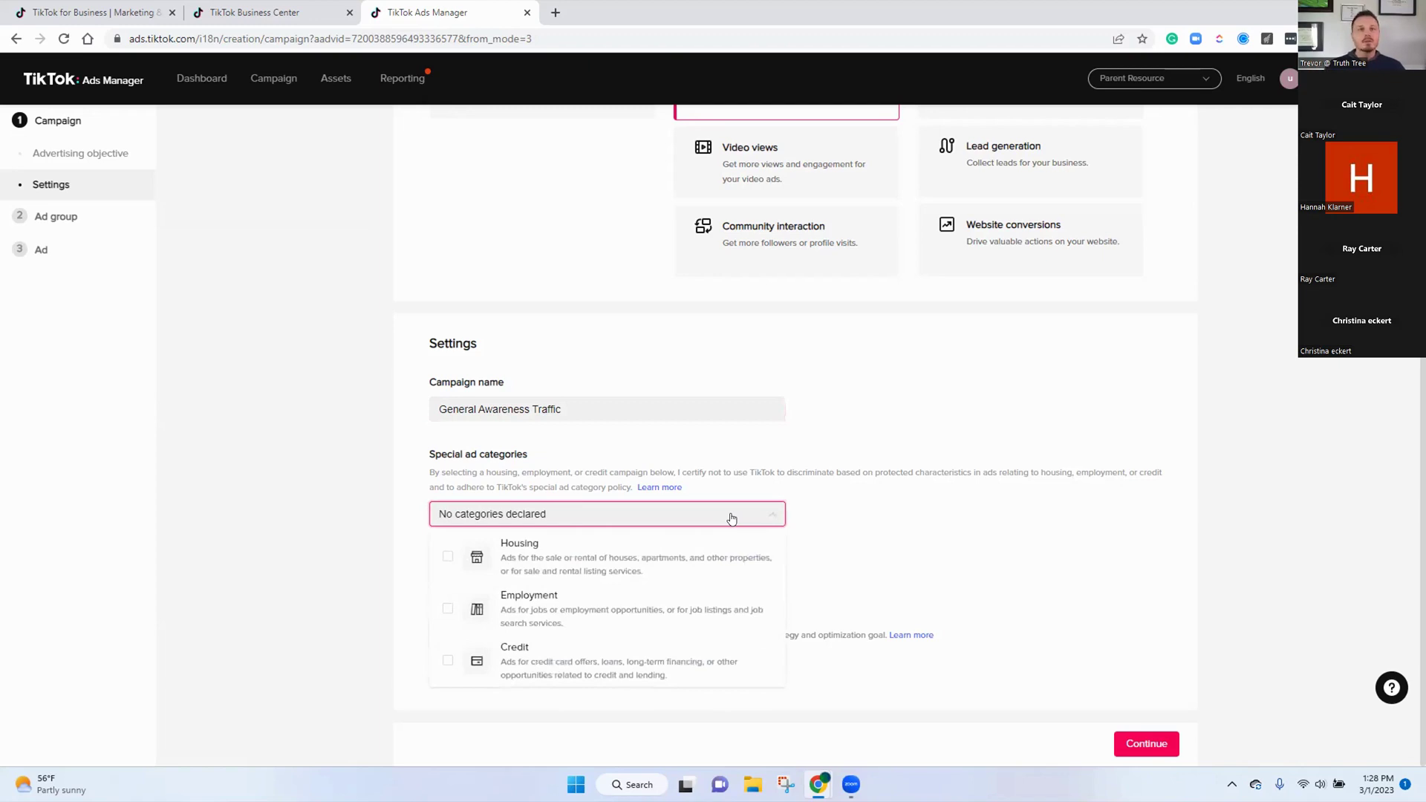
pyautogui.click(884, 518)
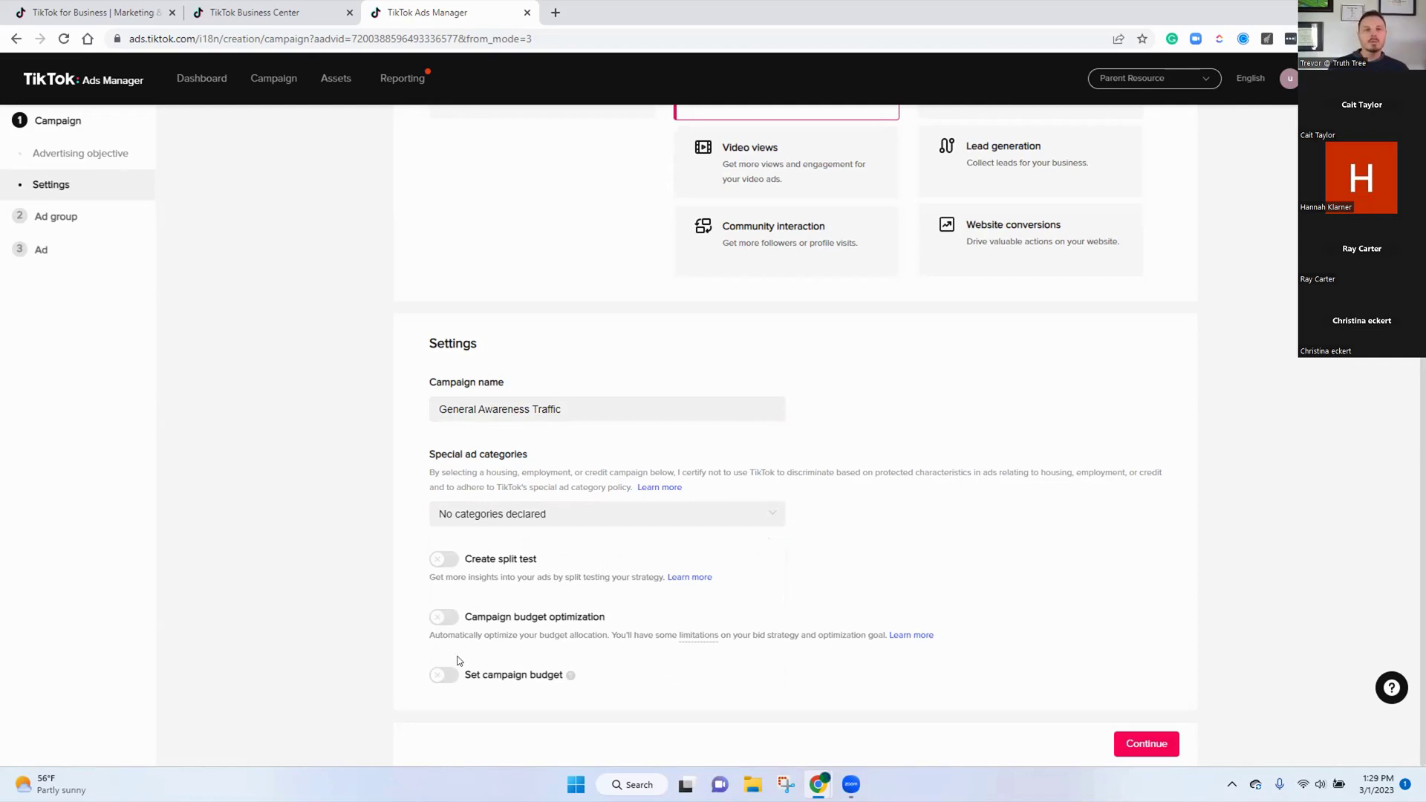
# Try a daily campaign budget of 20.00 USD and turn the campaign budget off again
pyautogui.click(443, 676)
pyautogui.click(570, 699)
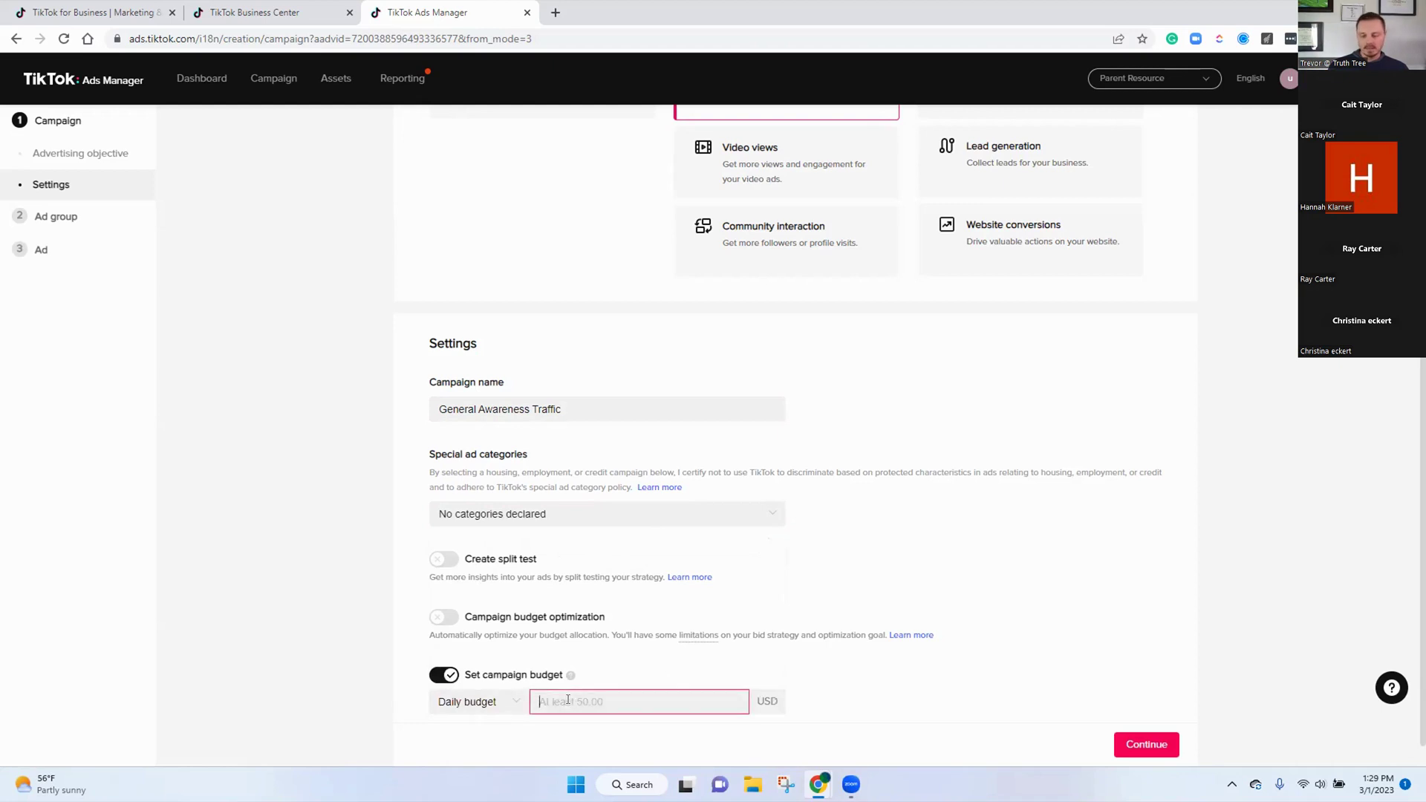
pyautogui.write('20.00')
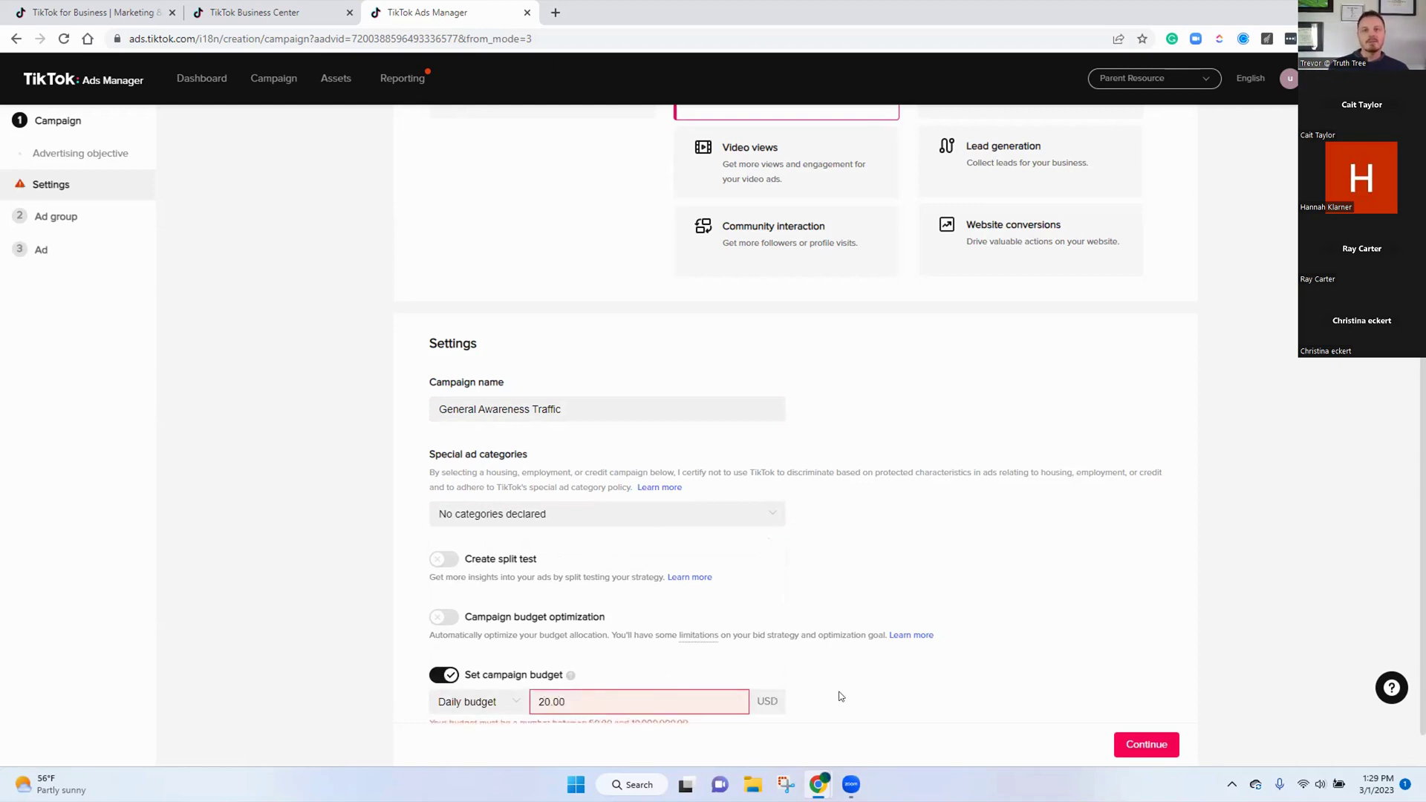
pyautogui.scroll(-1, 821, 684)
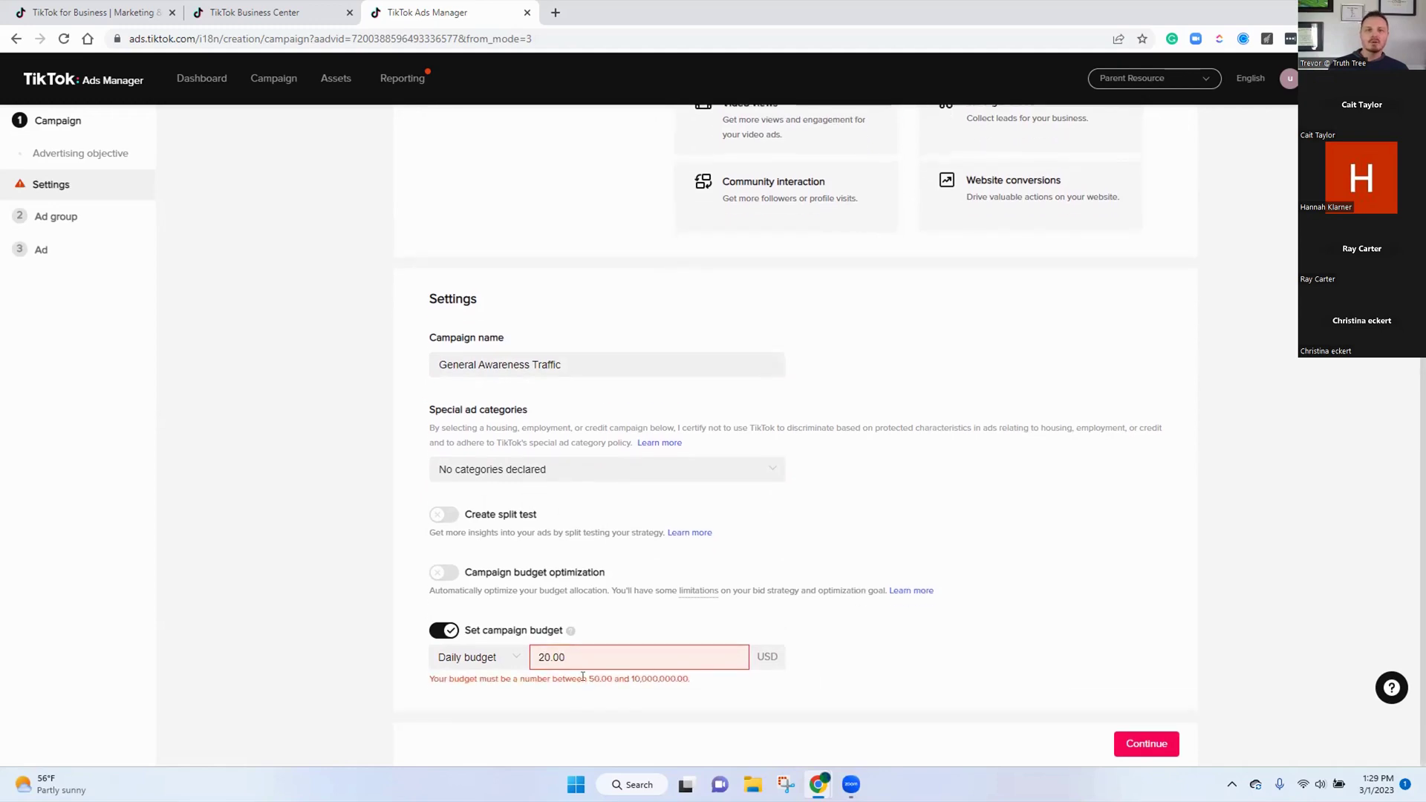
pyautogui.click(444, 631)
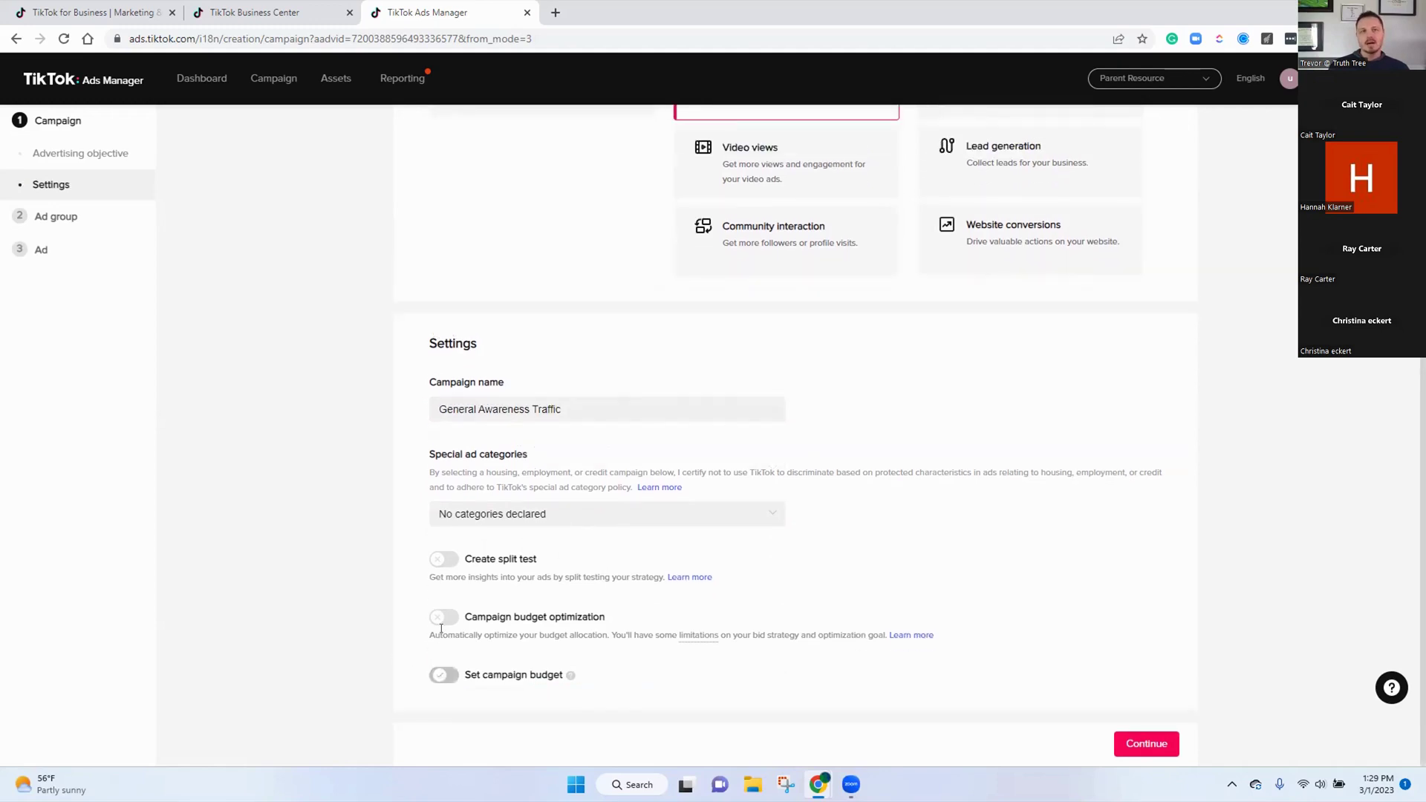
# Continue to the ad group settings and name the ad group "TT 1"
pyautogui.click(1129, 742)
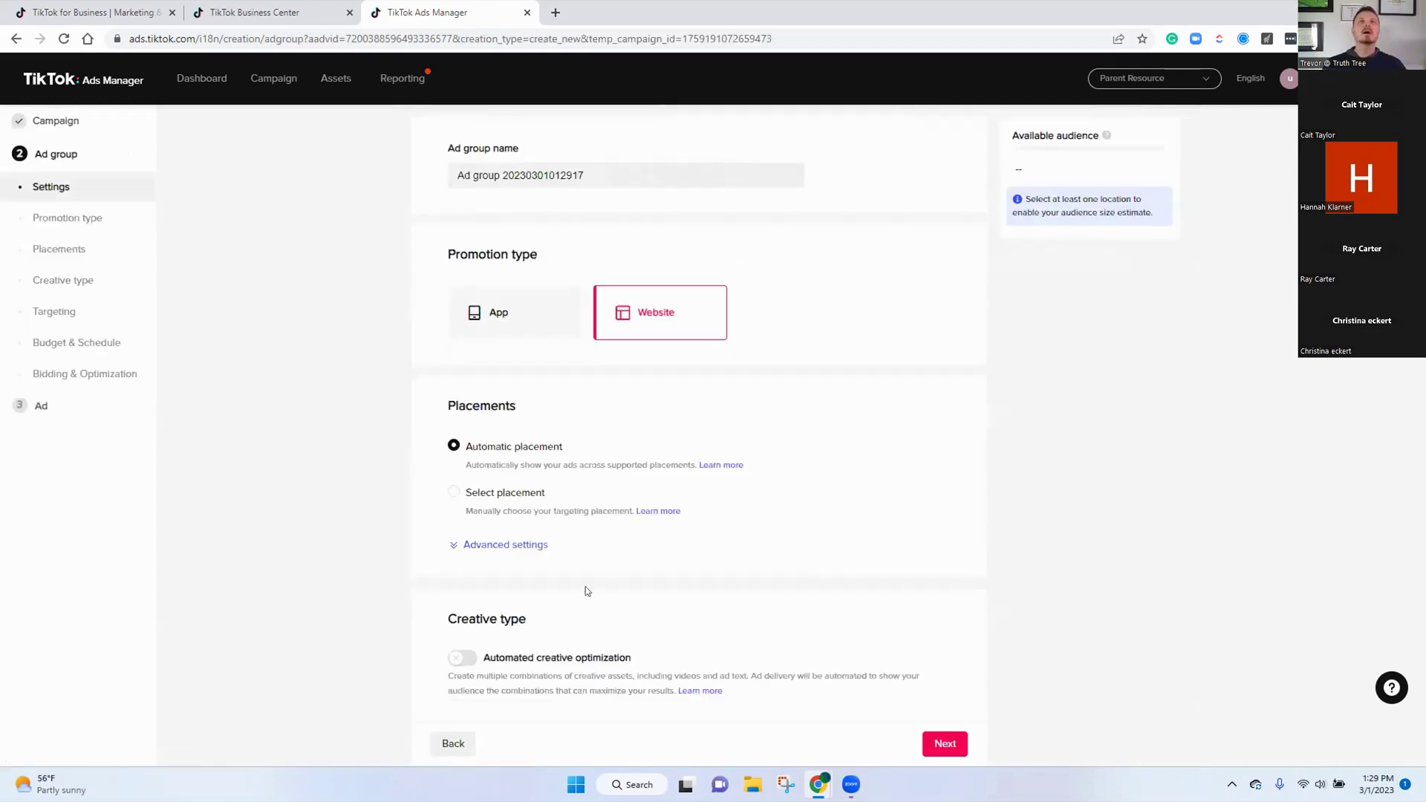
pyautogui.tripleClick(578, 173)
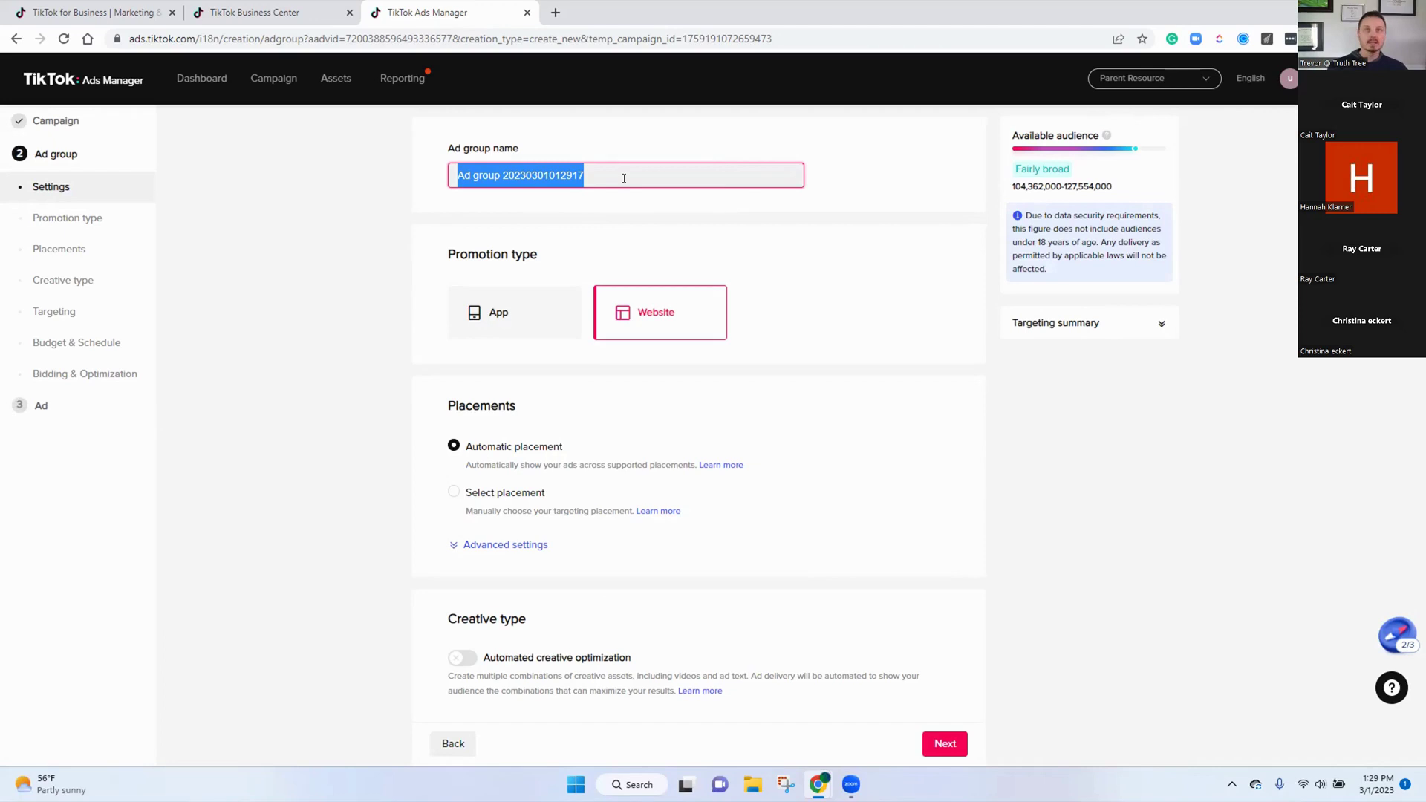
pyautogui.write('TT 1')
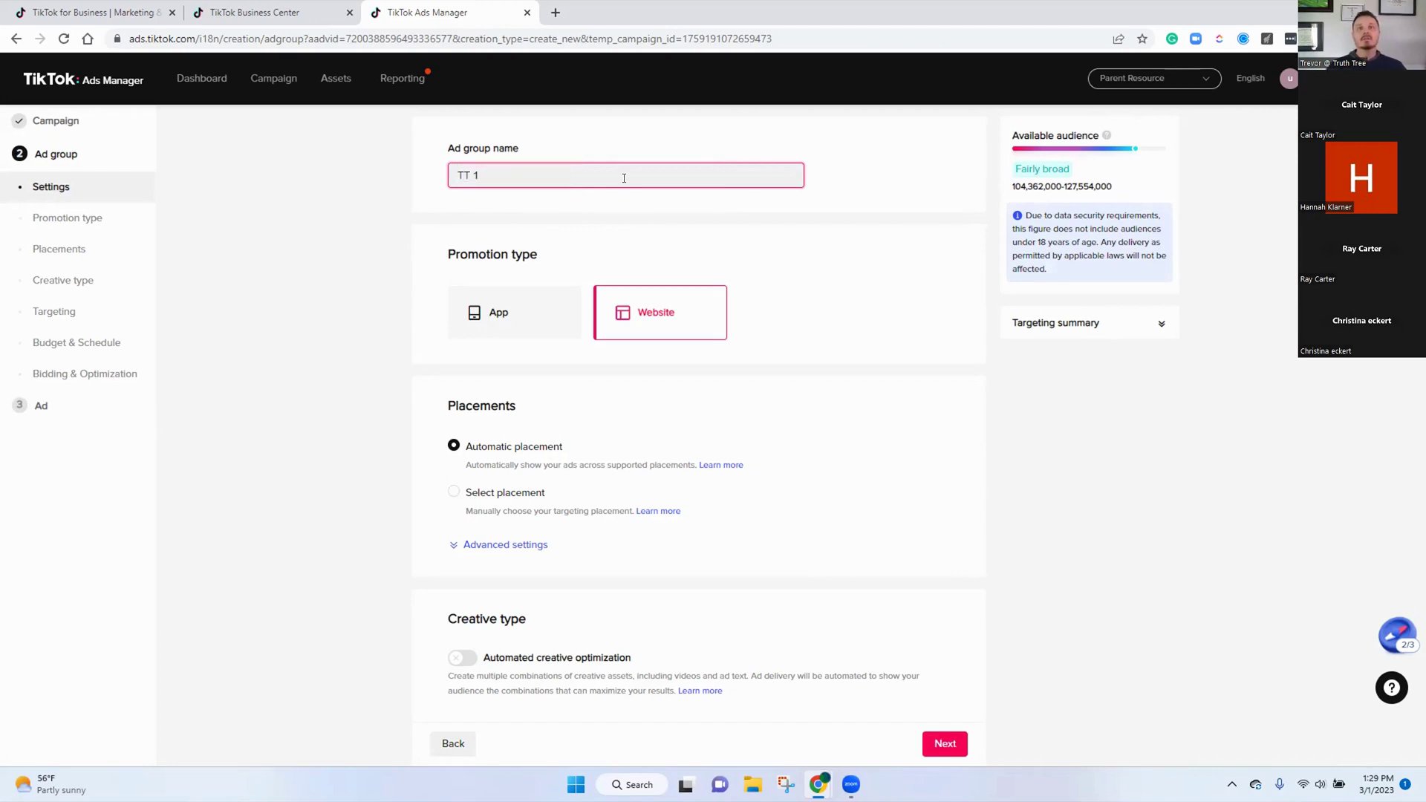
pyautogui.click(739, 246)
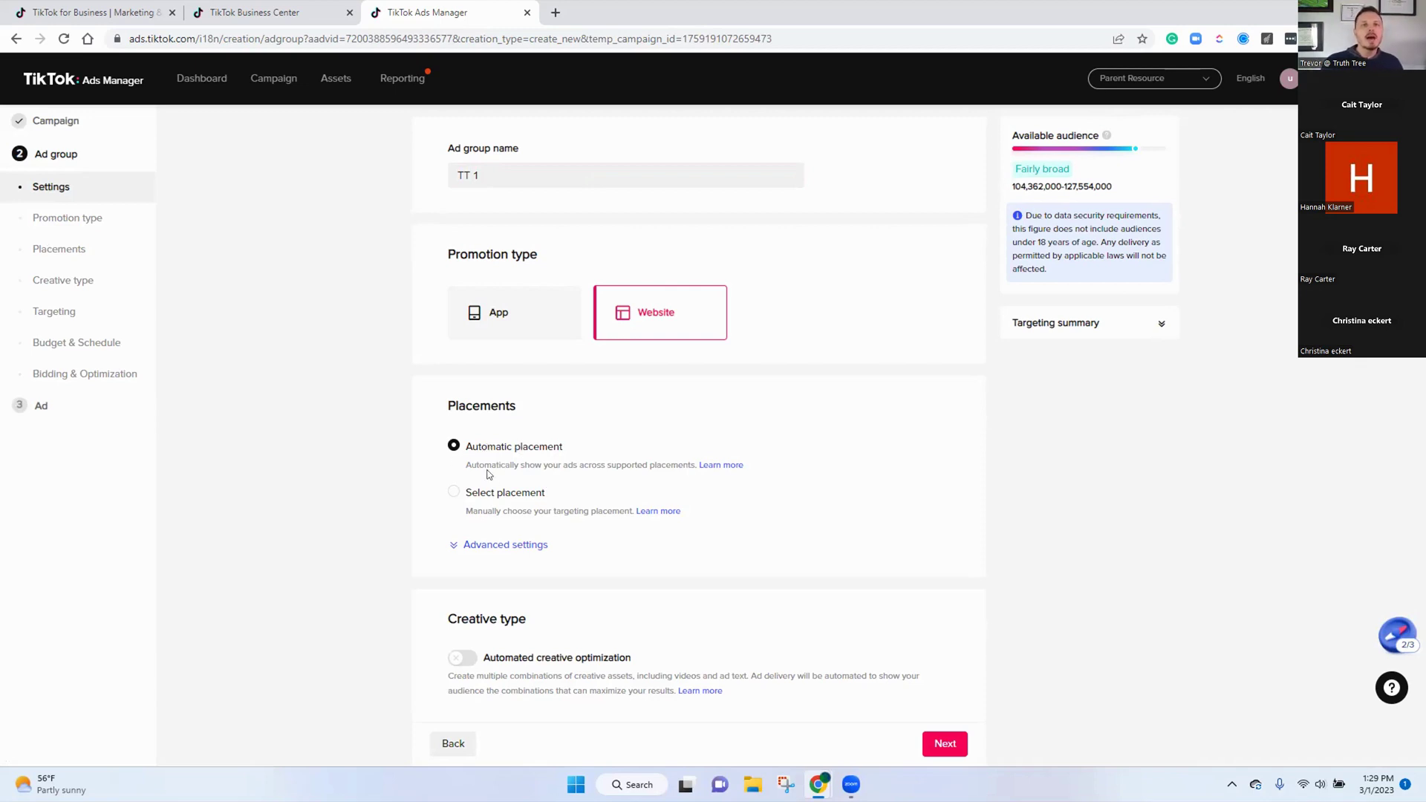
# Choose the placements manually, keeping TikTok and excluding Pangle
pyautogui.click(453, 493)
pyautogui.click(465, 609)
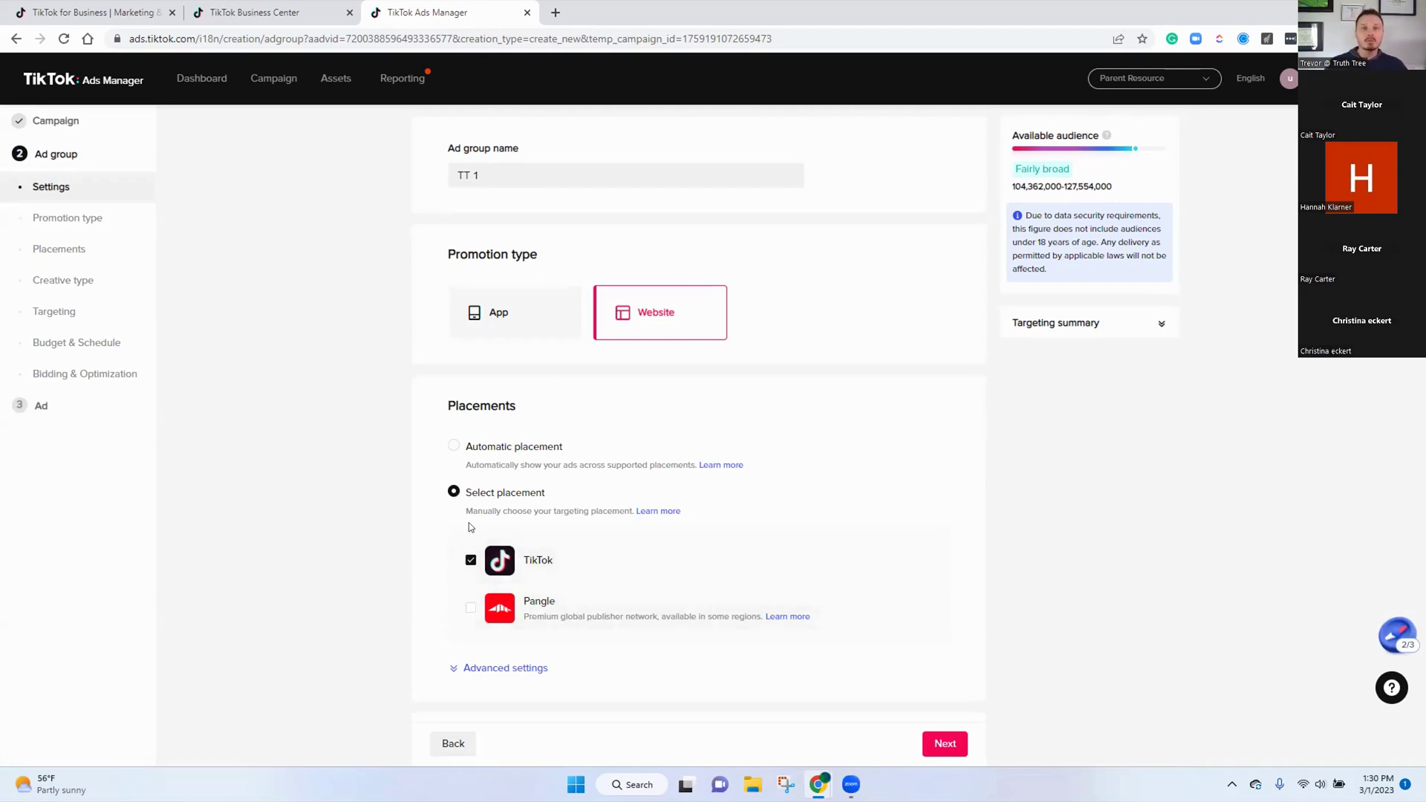
# Try switching Automated creative optimization on and off again, and highlight its description of automated ad delivery
pyautogui.scroll(-5, 470, 560)
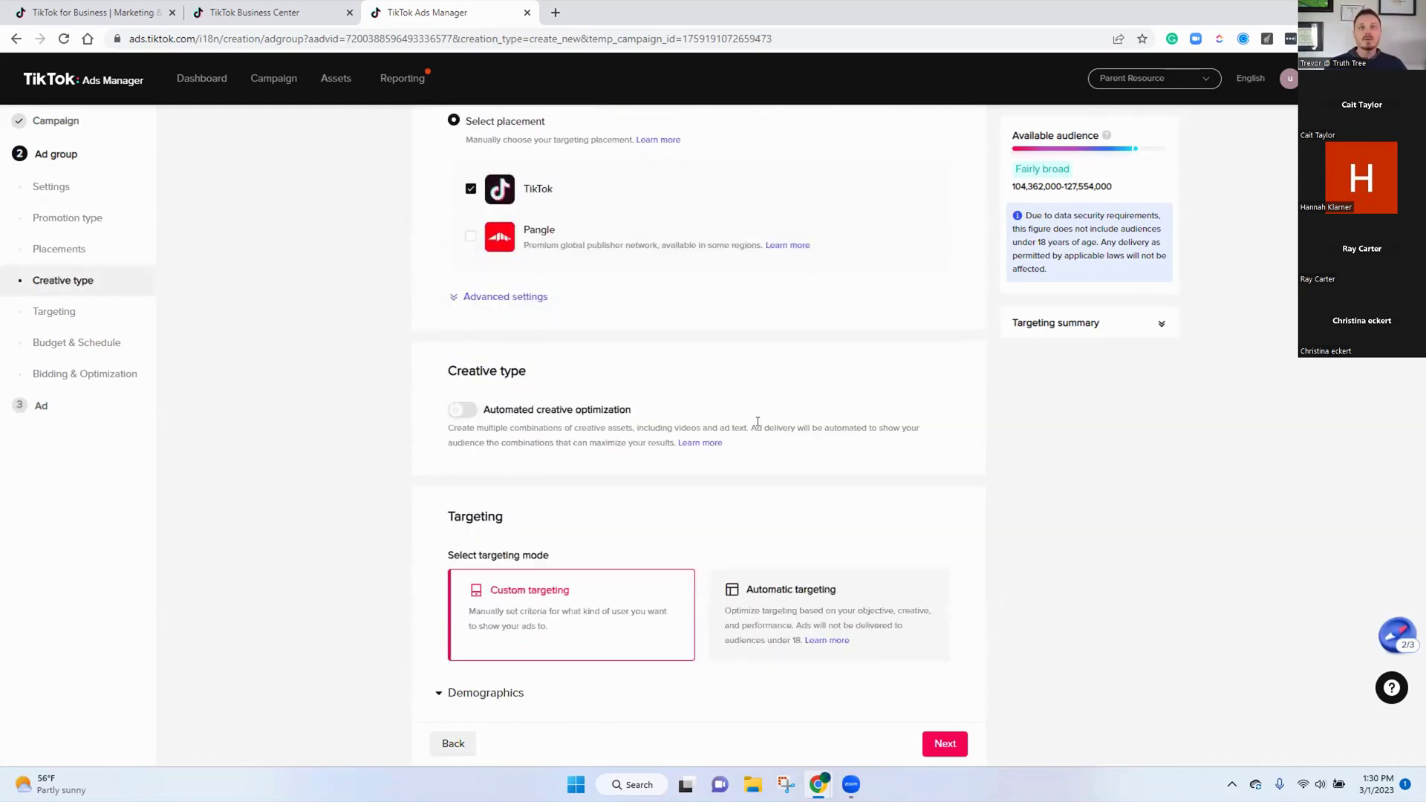
pyautogui.click(458, 412)
pyautogui.click(459, 413)
pyautogui.moveTo(748, 427); pyautogui.dragTo(675, 439)
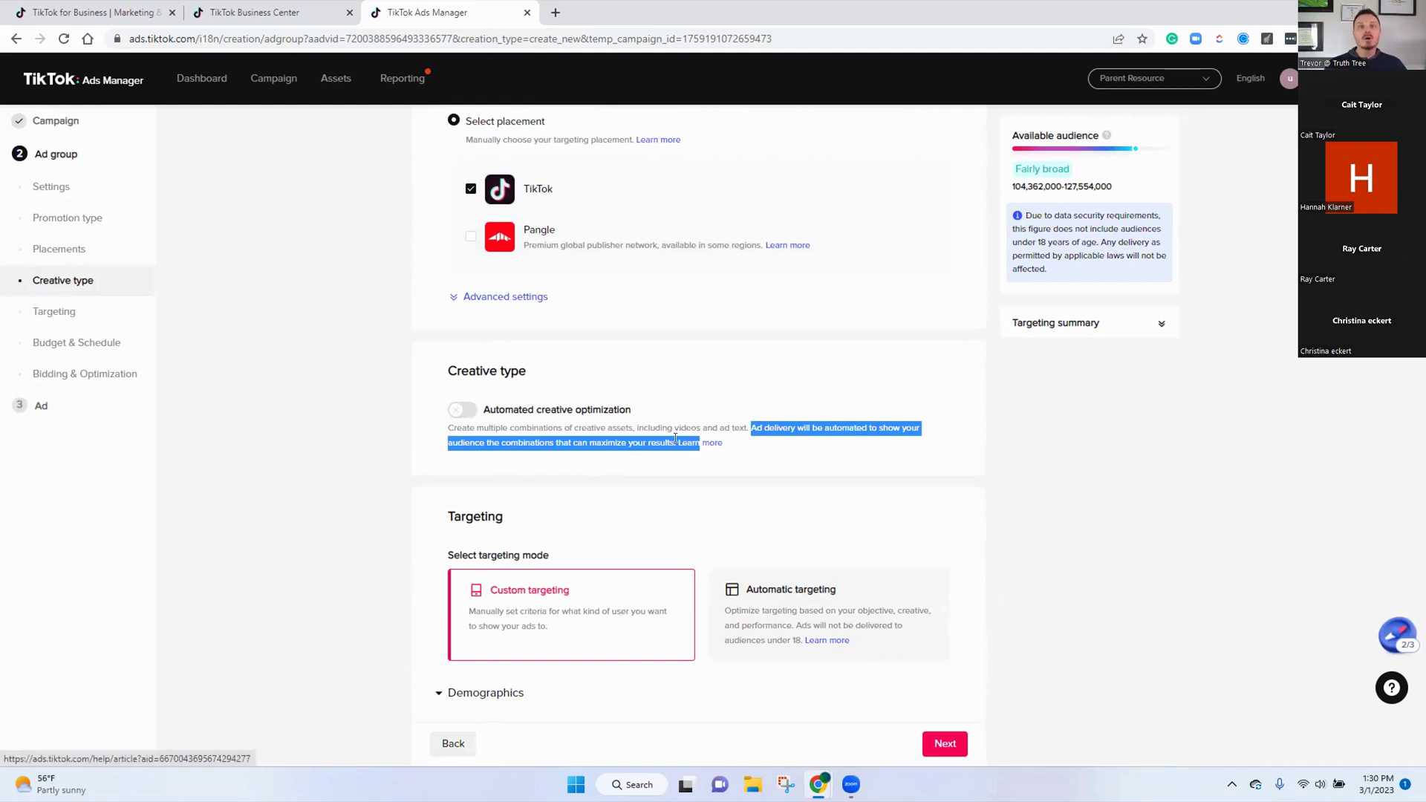
pyautogui.moveTo(682, 438); pyautogui.dragTo(676, 446)
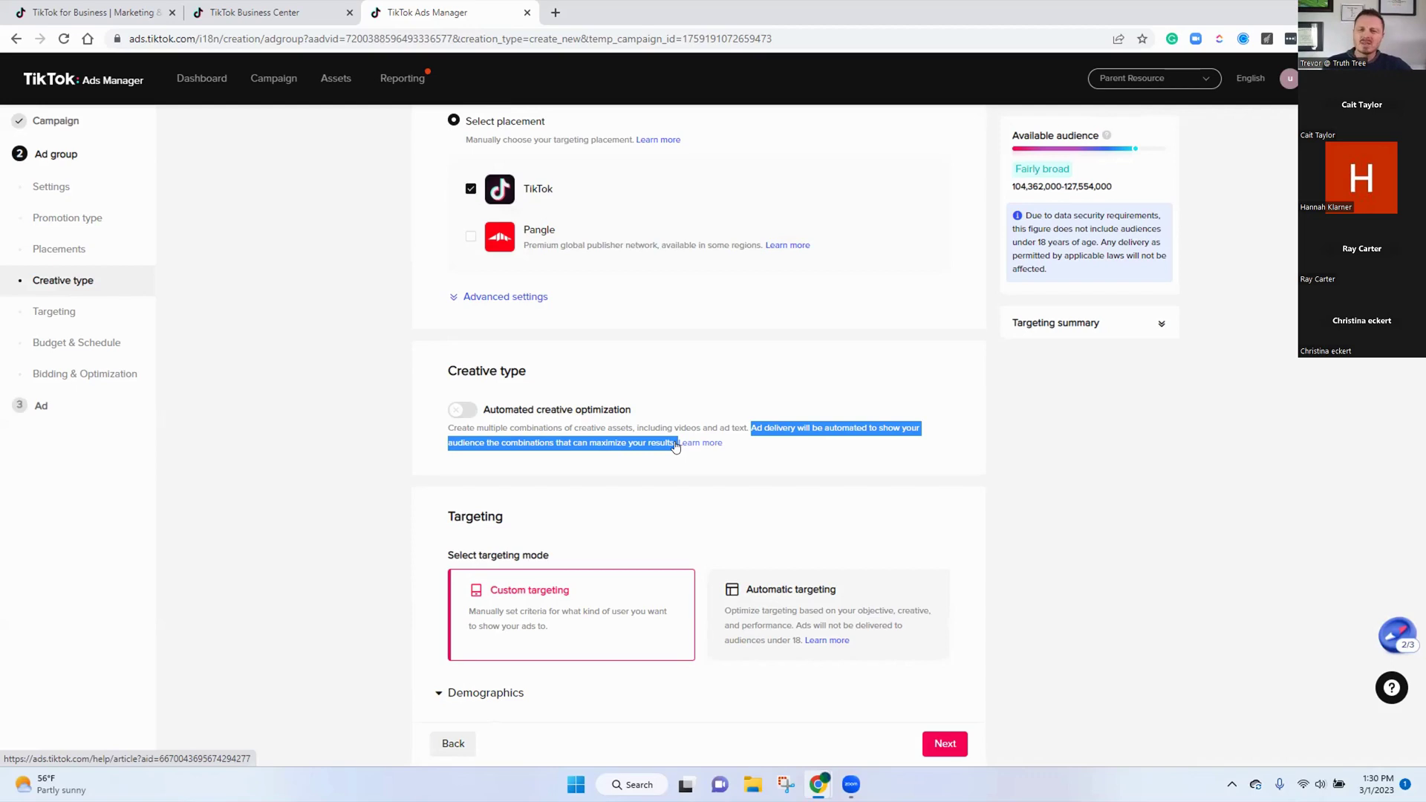
# Try the automatic targeting mode and switch back to custom targeting
pyautogui.click(715, 506)
pyautogui.scroll(-2, 715, 506)
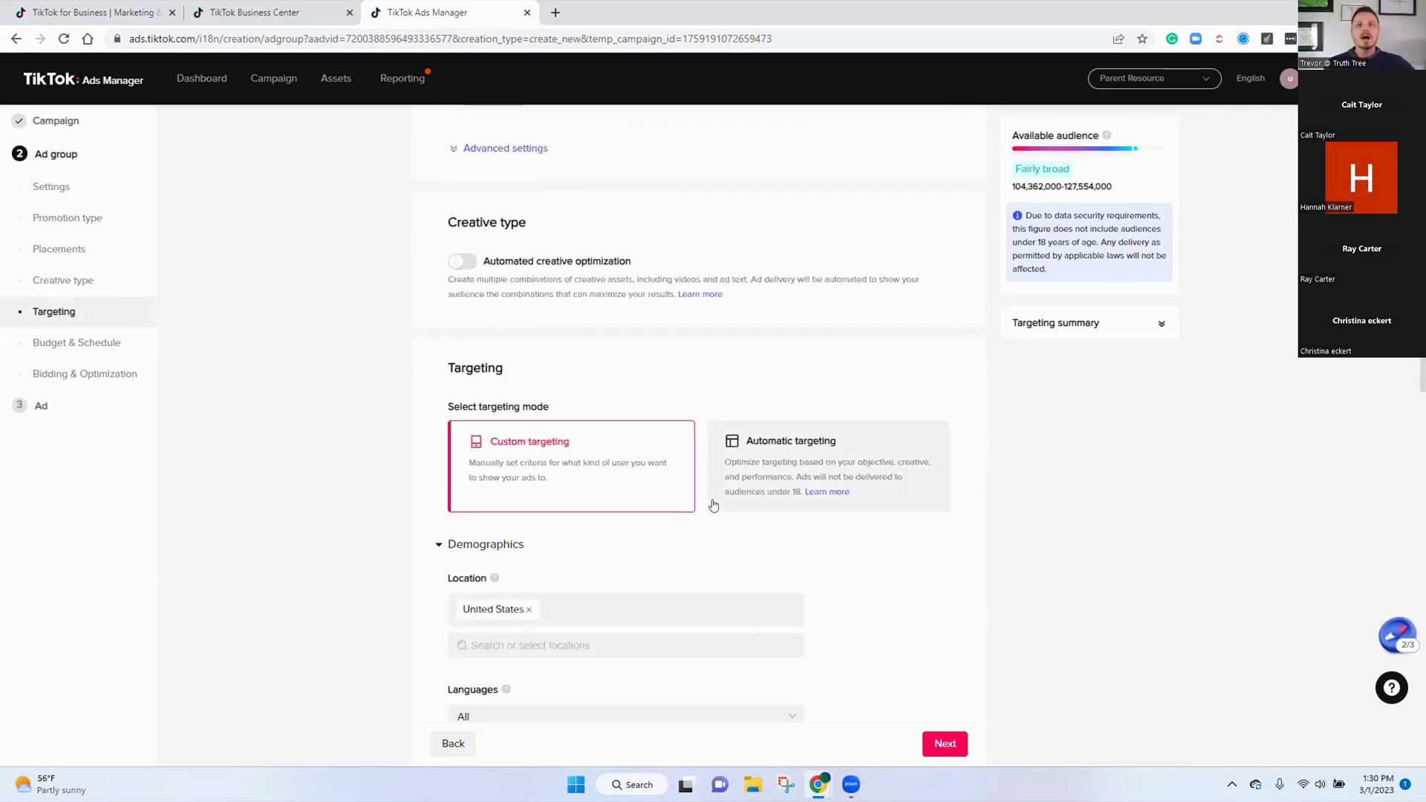
pyautogui.click(808, 461)
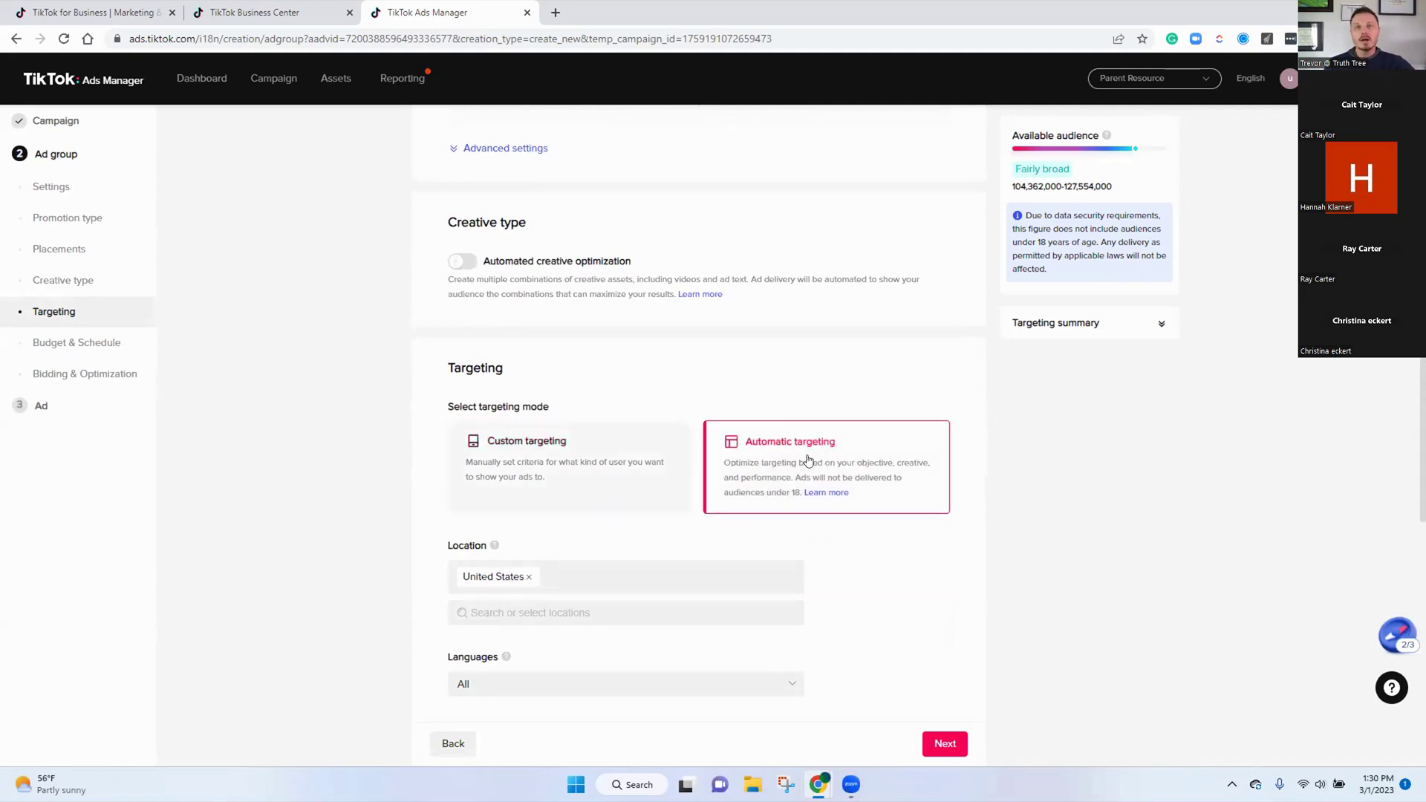
pyautogui.click(601, 468)
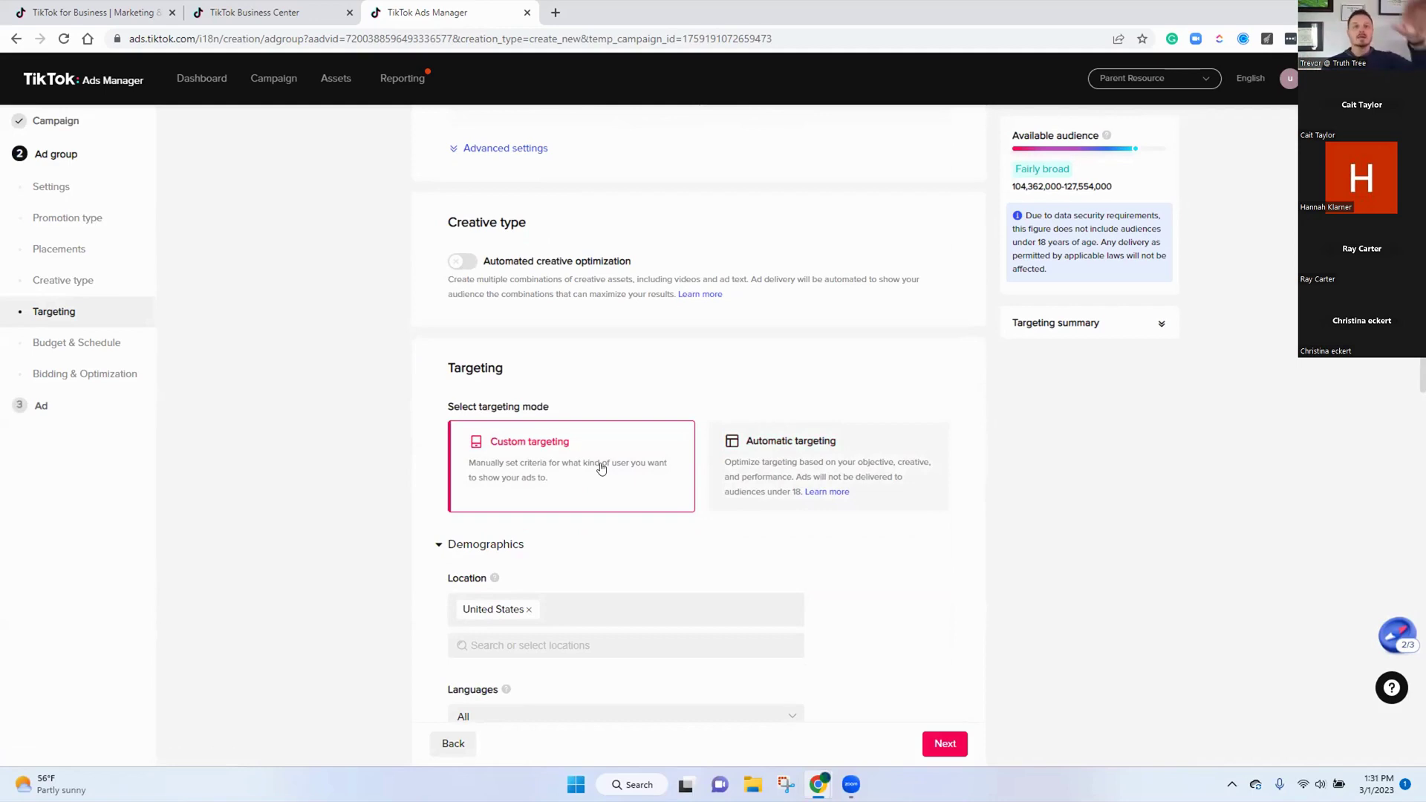
# Remove United States from the targeted locations and browse the list of available countries
pyautogui.scroll(-2, 541, 489)
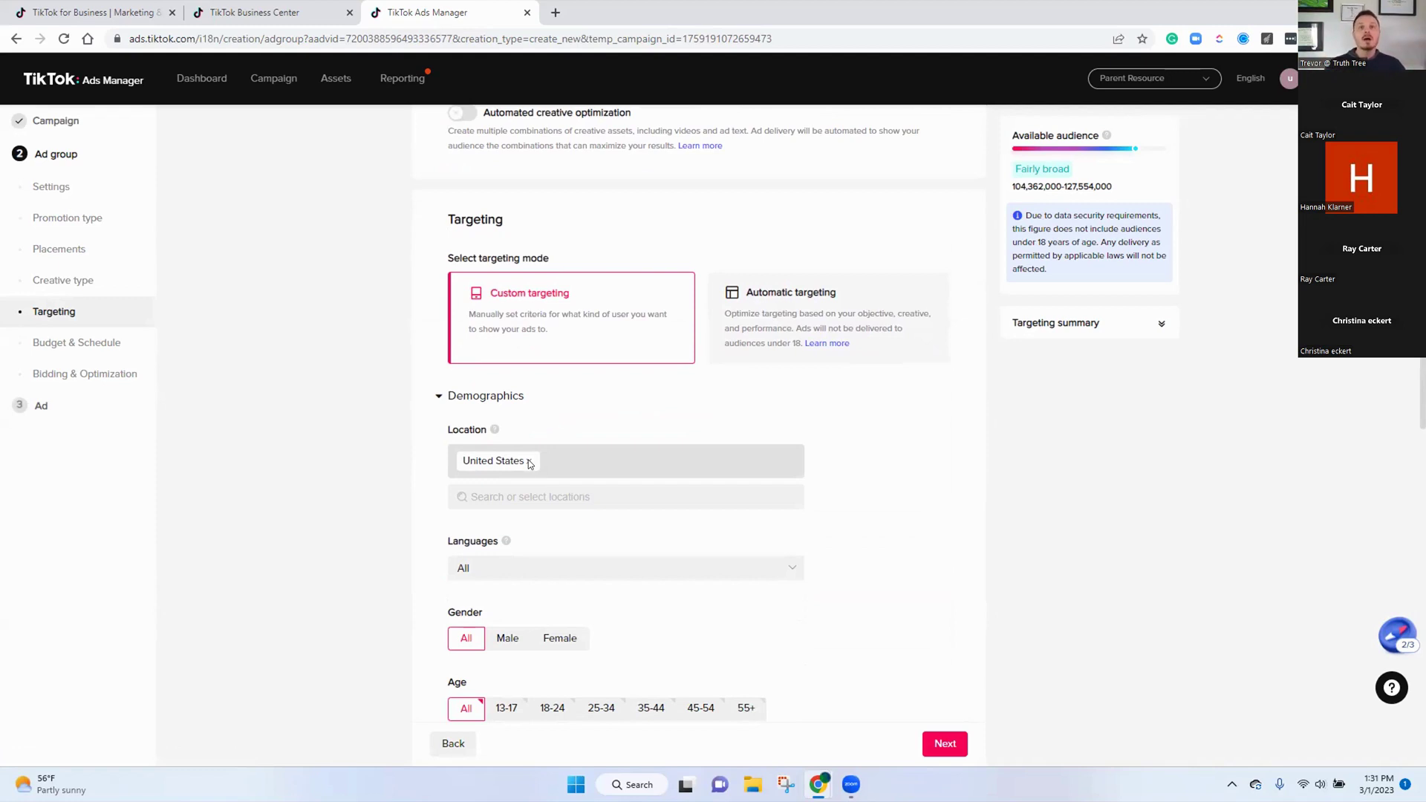
pyautogui.click(530, 462)
pyautogui.click(493, 459)
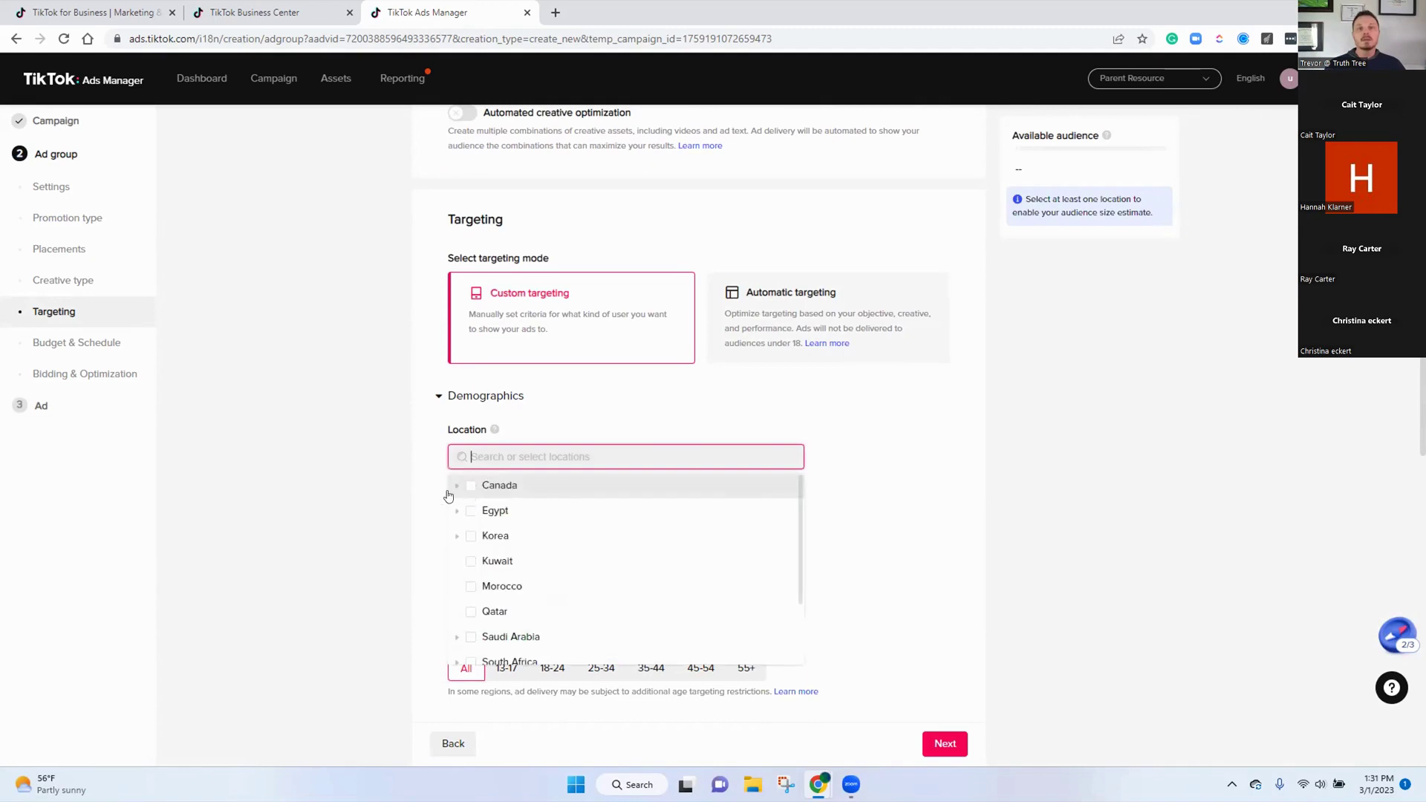
pyautogui.scroll(-2, 453, 493)
pyautogui.scroll(-2, 458, 493)
pyautogui.scroll(2, 457, 492)
pyautogui.scroll(2, 460, 501)
pyautogui.scroll(-3, 464, 513)
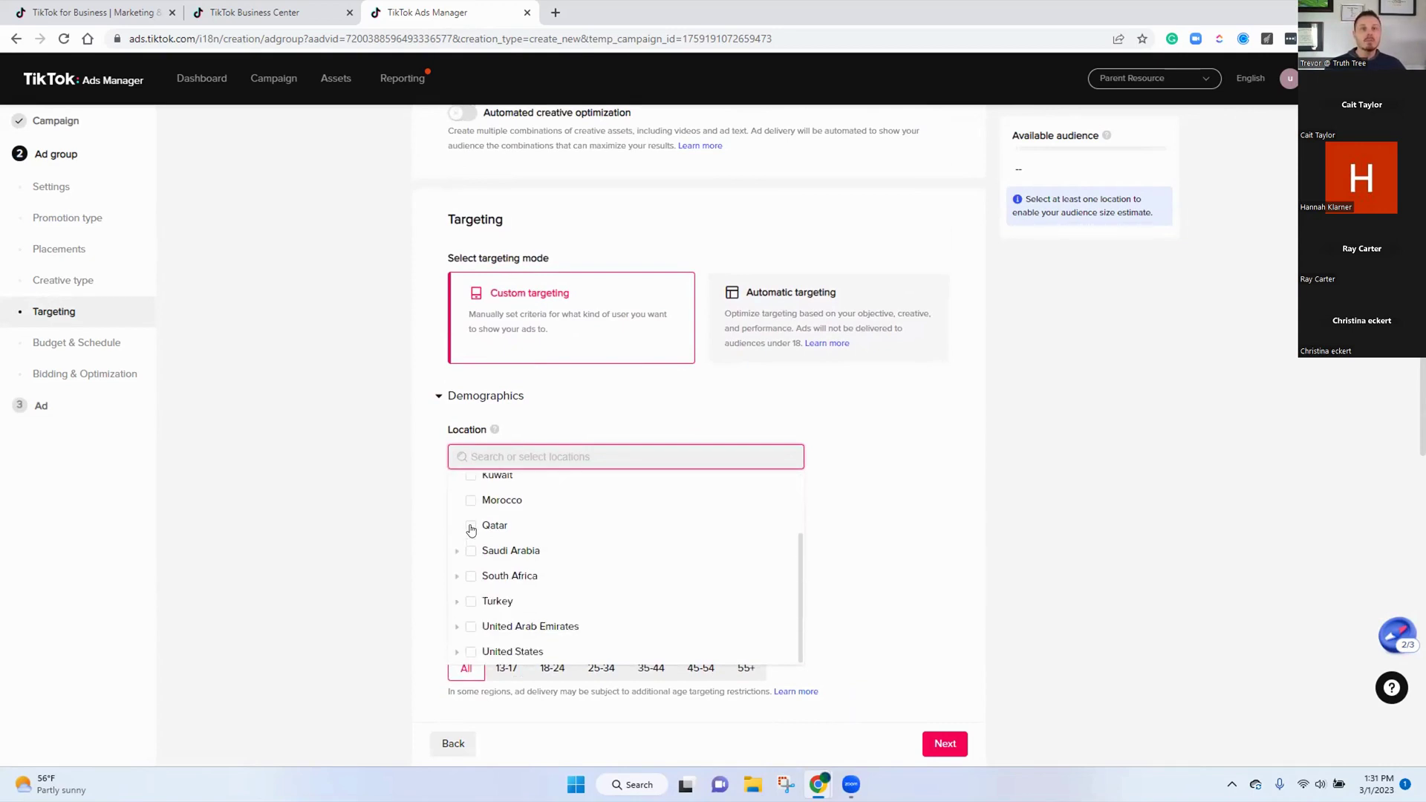
# Expand the United States locations by state down to Arizona's Maricopa County and examine how finely cities can be targeted
pyautogui.click(455, 652)
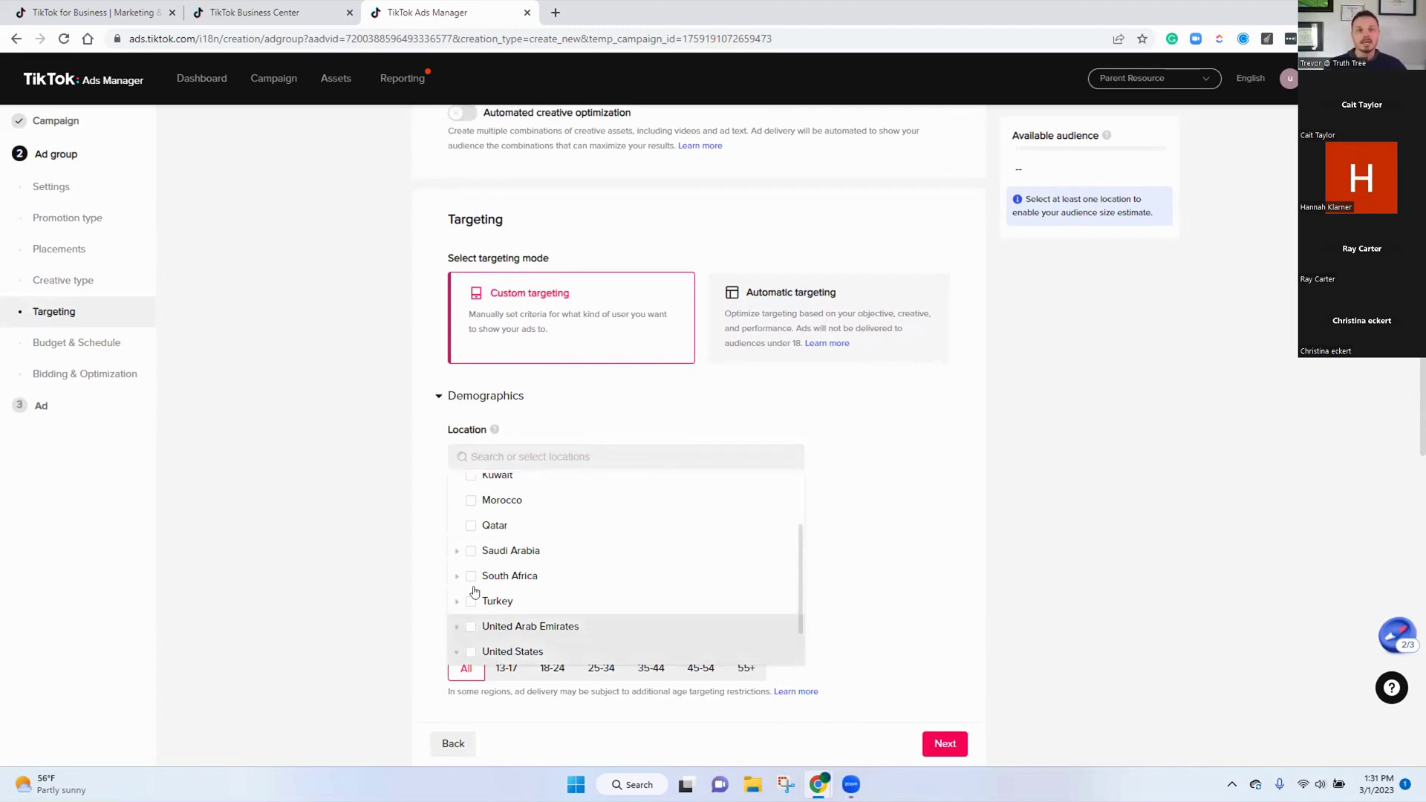
pyautogui.scroll(-2, 479, 588)
pyautogui.scroll(-2, 484, 579)
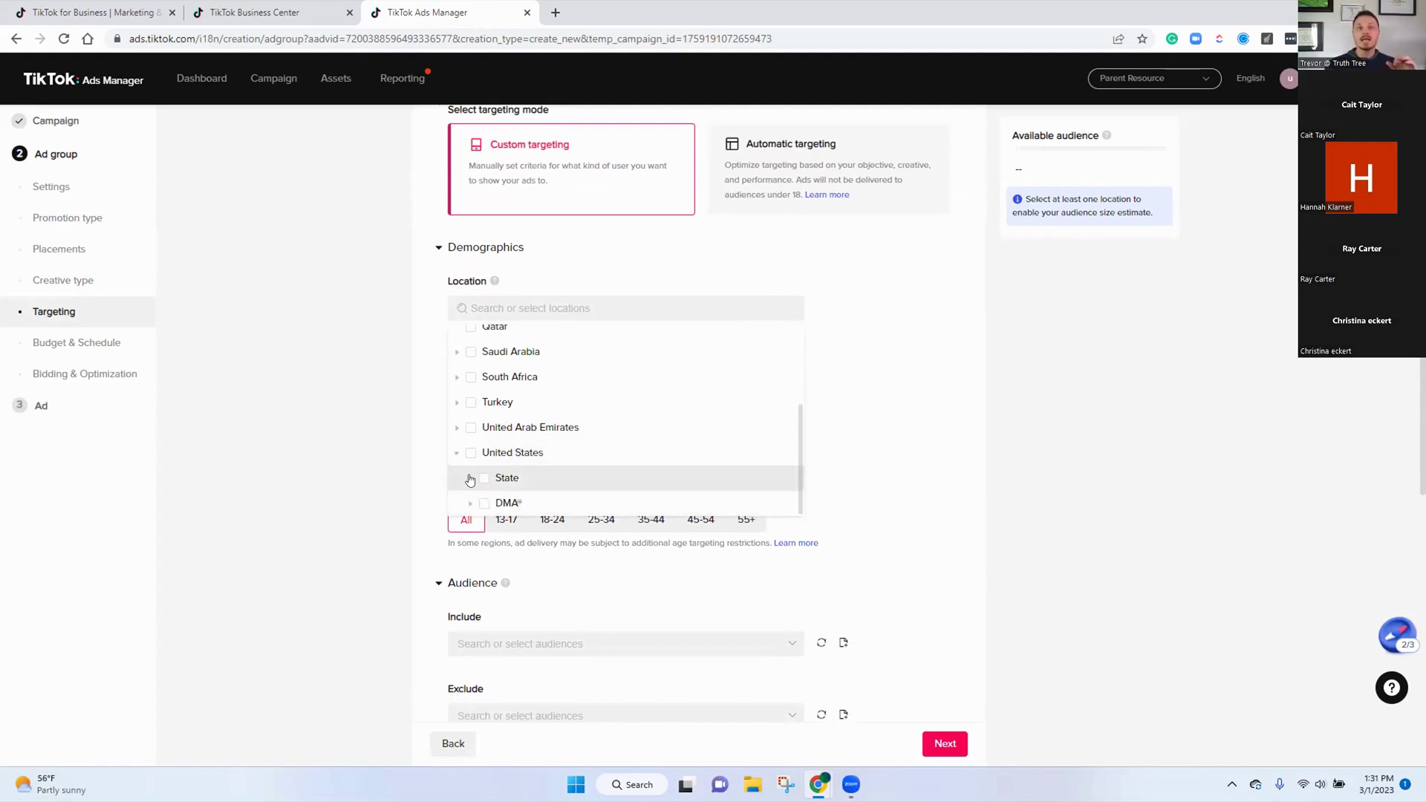
pyautogui.scroll(-2, 470, 479)
pyautogui.scroll(2, 470, 480)
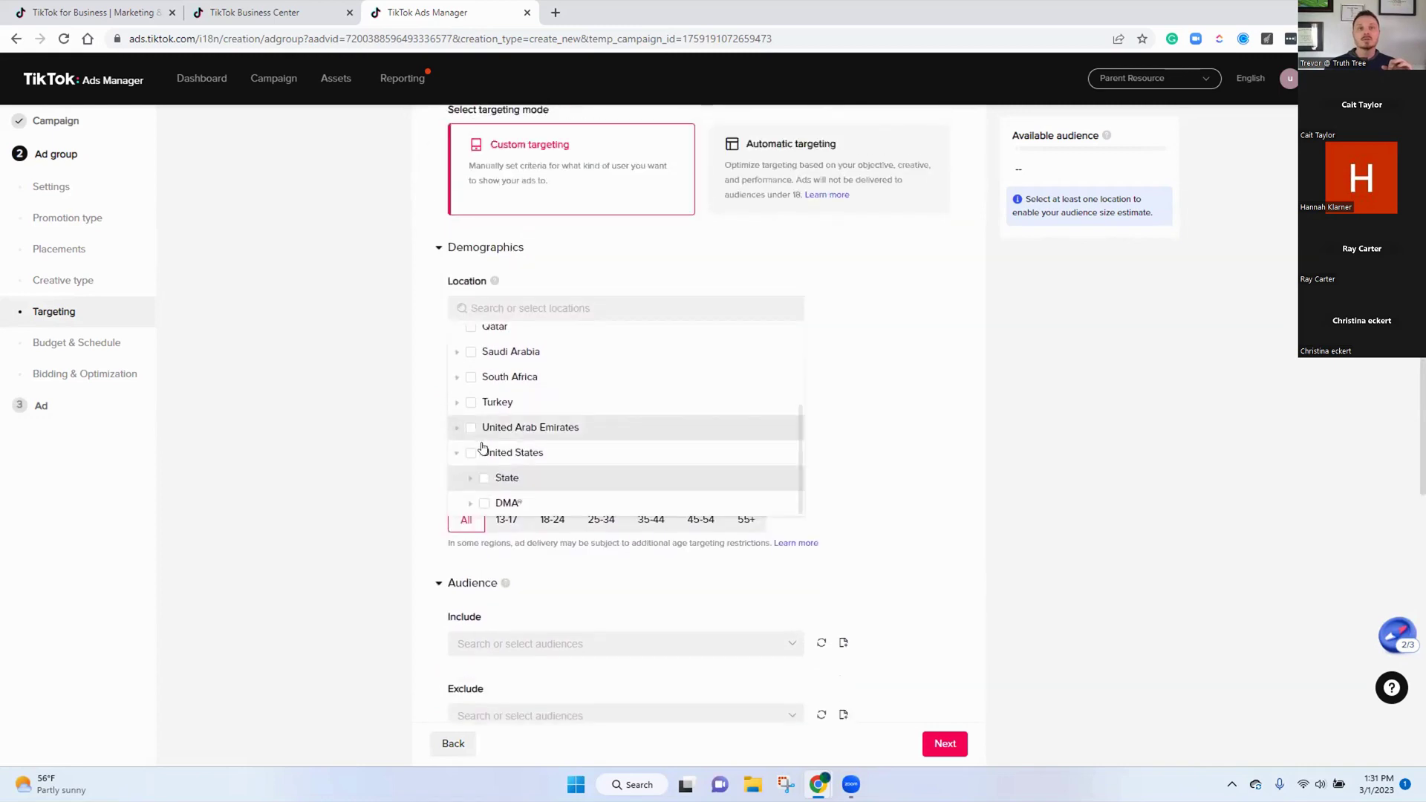
pyautogui.click(468, 480)
pyautogui.scroll(-1, 477, 458)
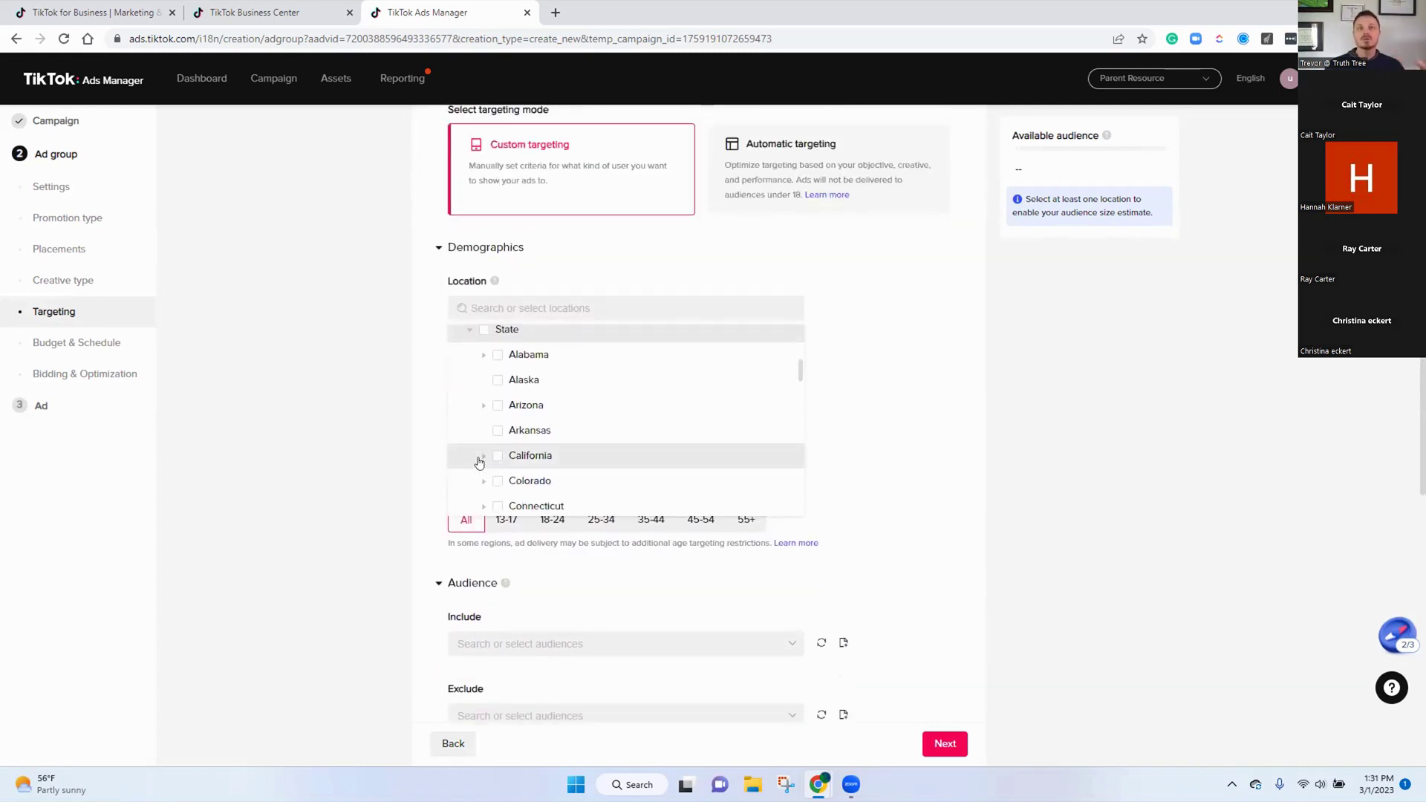
pyautogui.click(483, 406)
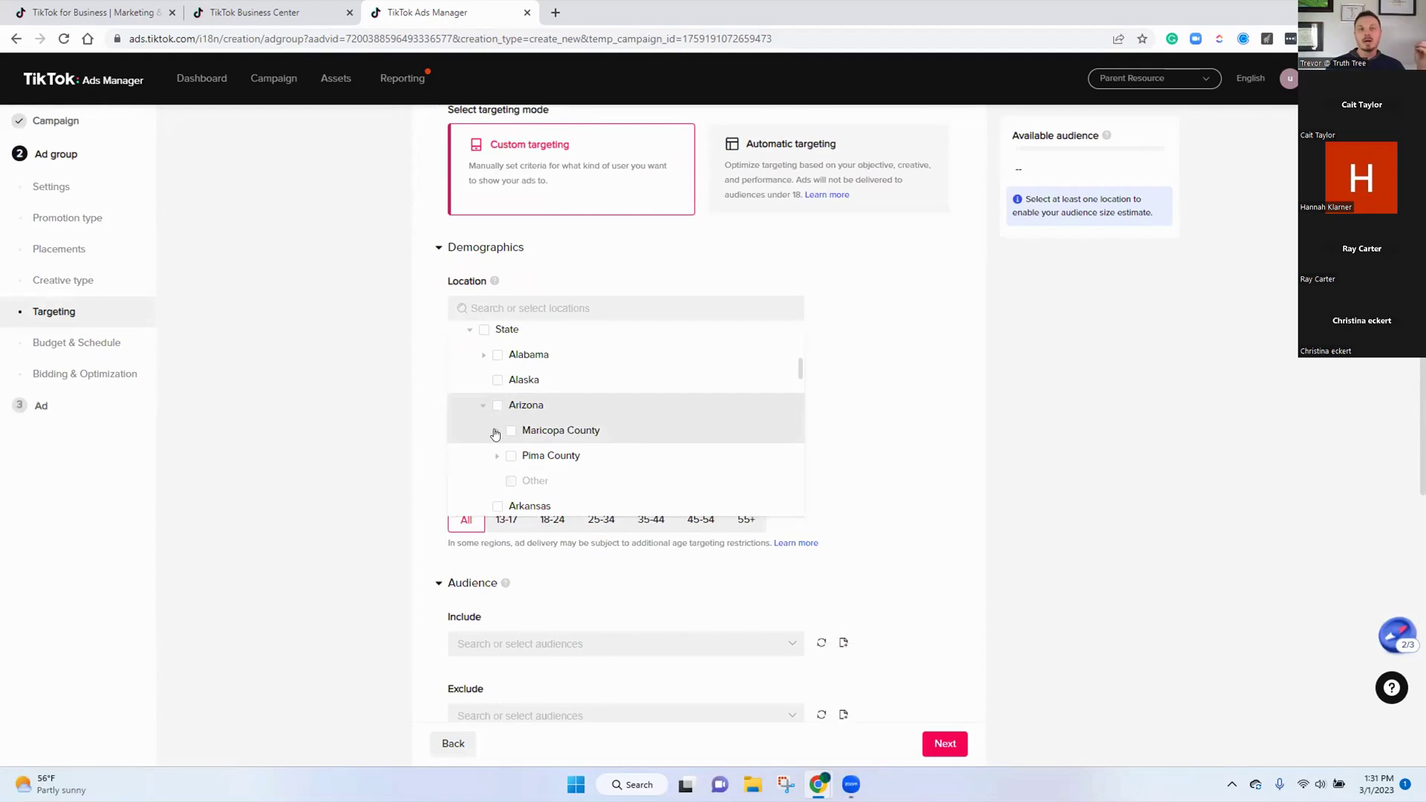
pyautogui.click(495, 433)
pyautogui.scroll(-3, 503, 441)
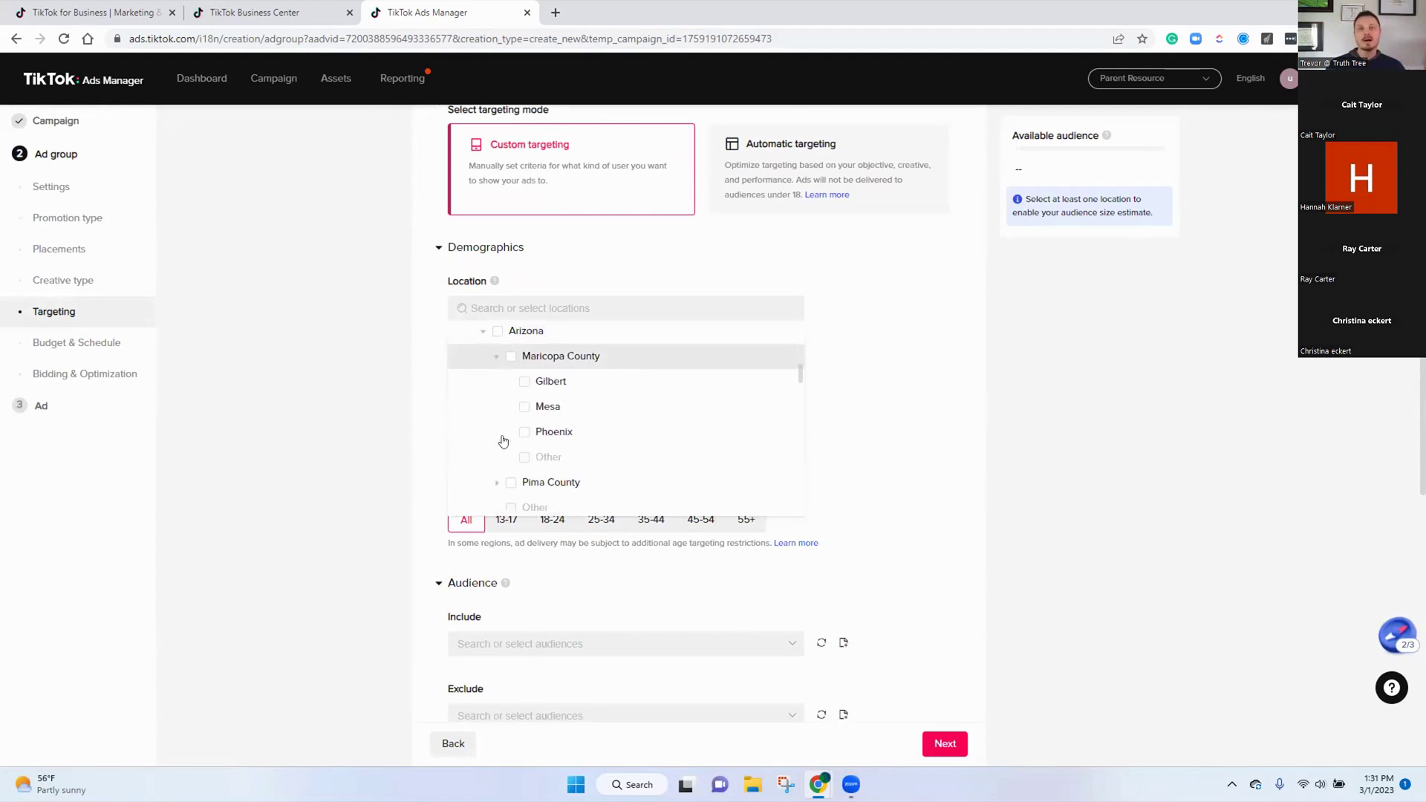
pyautogui.scroll(2, 579, 377)
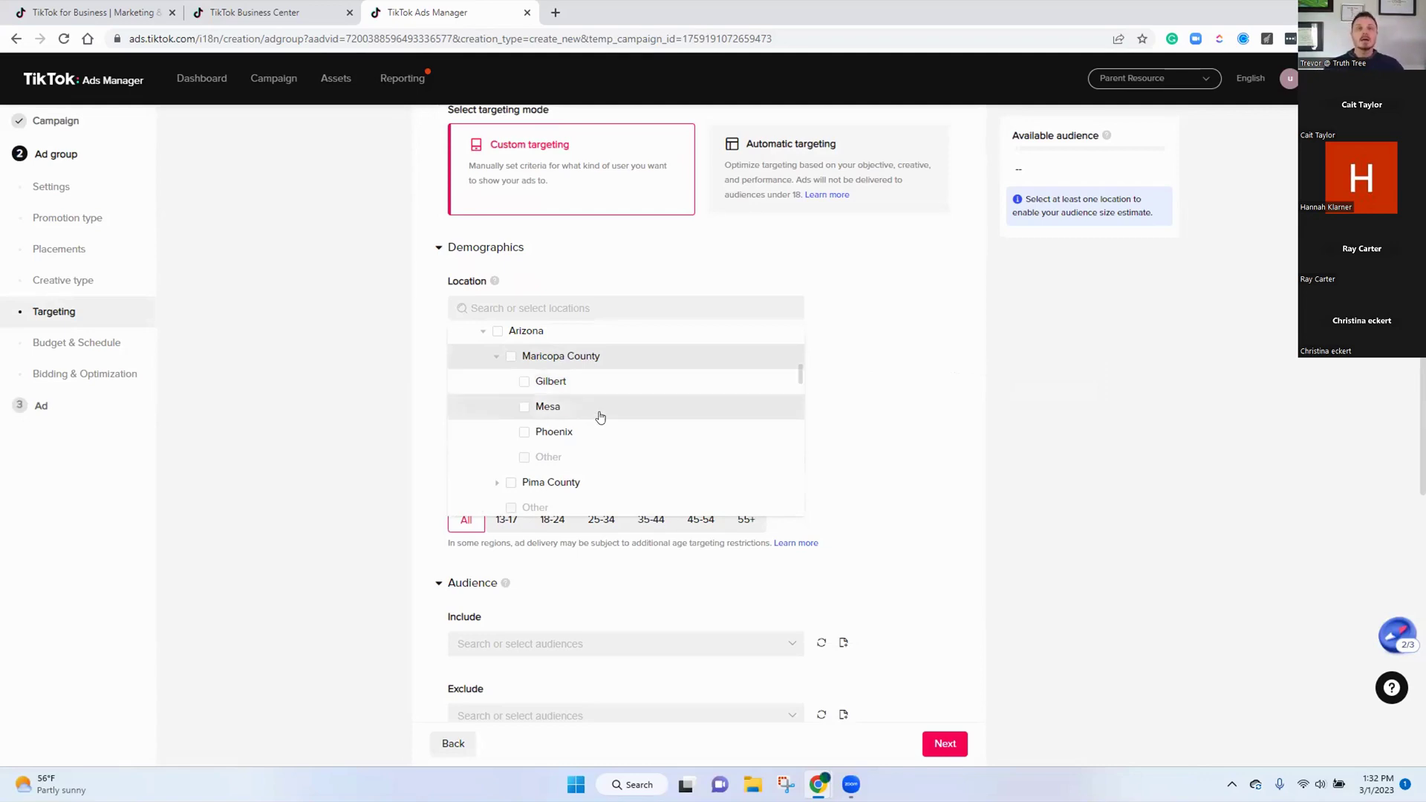
# Pick the Philadelphia DMA from the United States DMA locations and expand the targeting summary
pyautogui.scroll(-3, 594, 416)
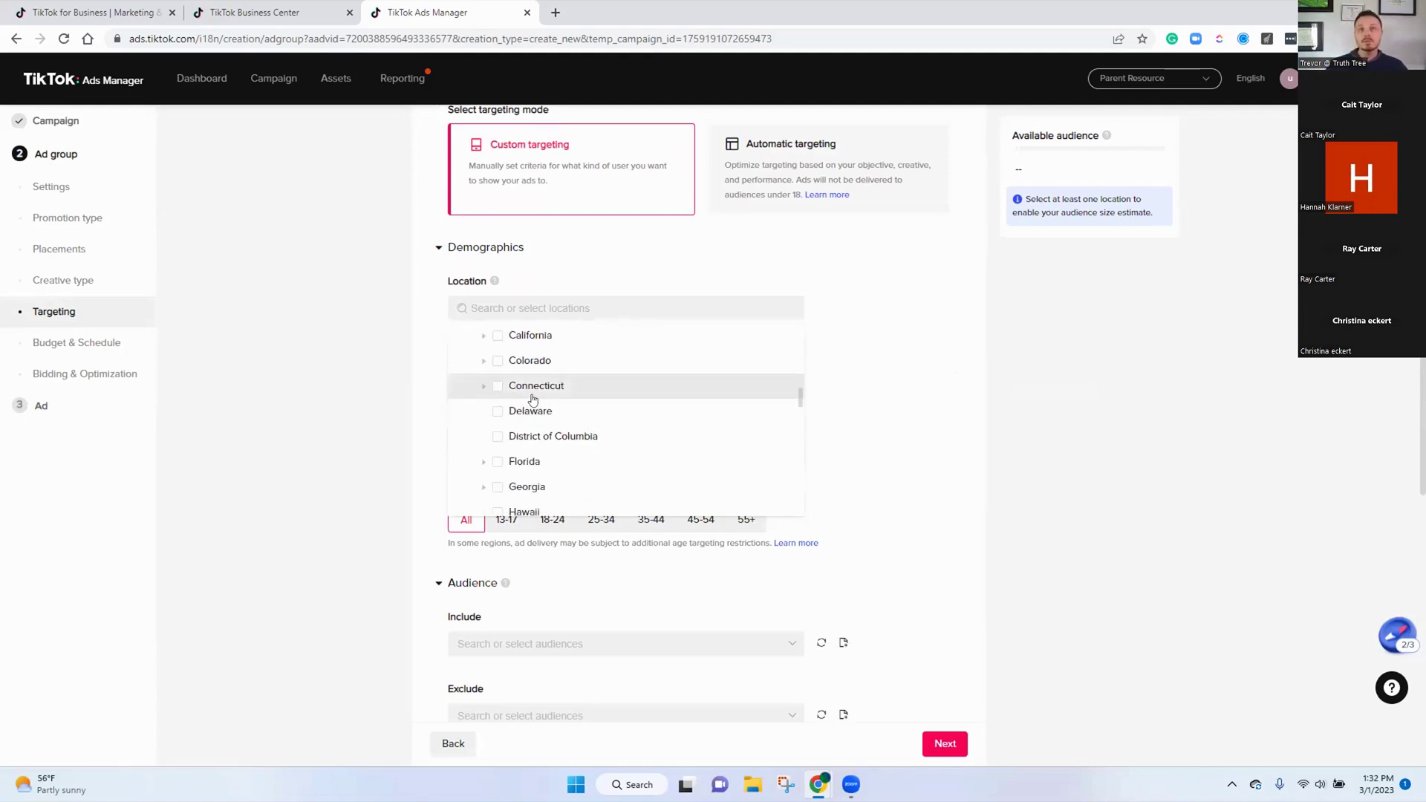
pyautogui.scroll(-4, 518, 420)
pyautogui.scroll(-6, 518, 421)
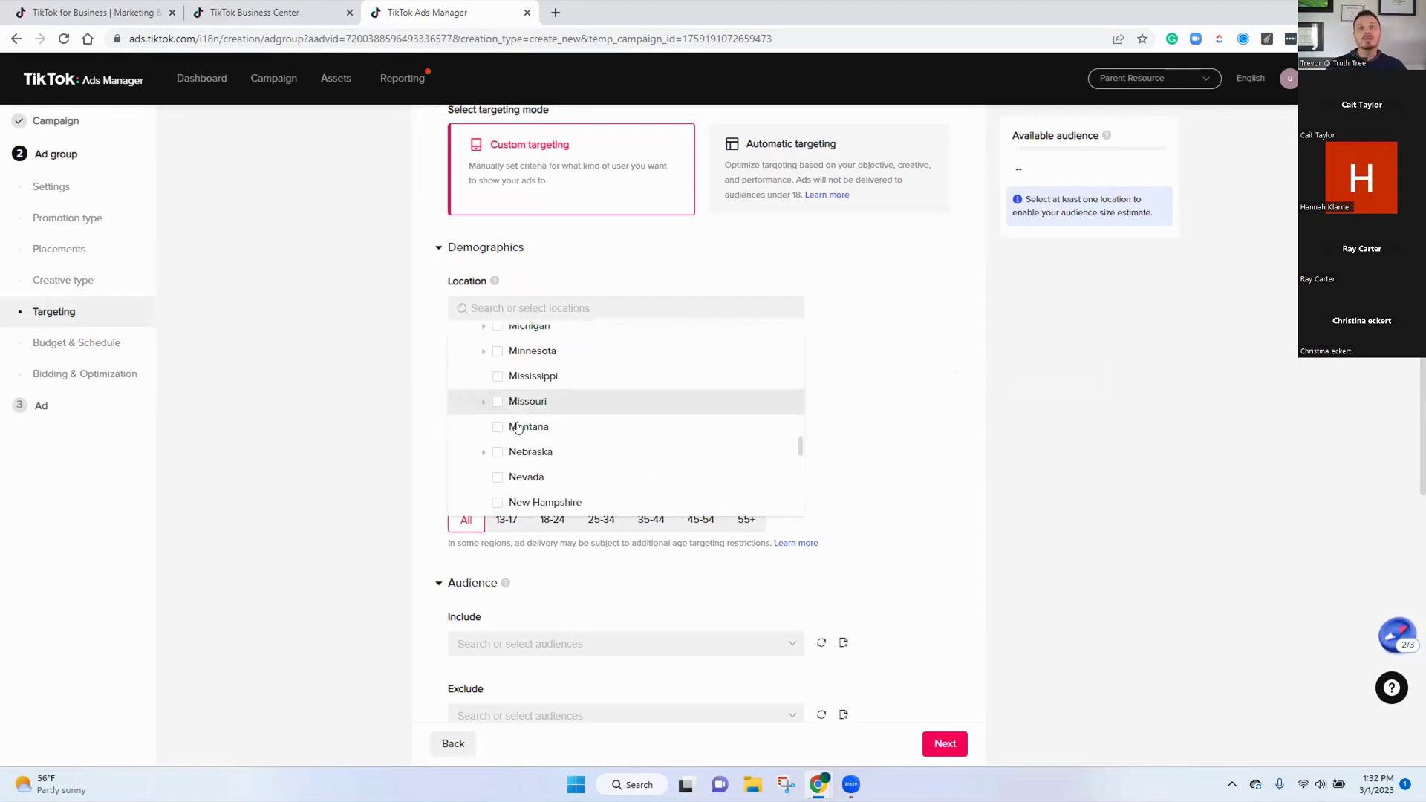
pyautogui.scroll(-3, 791, 481)
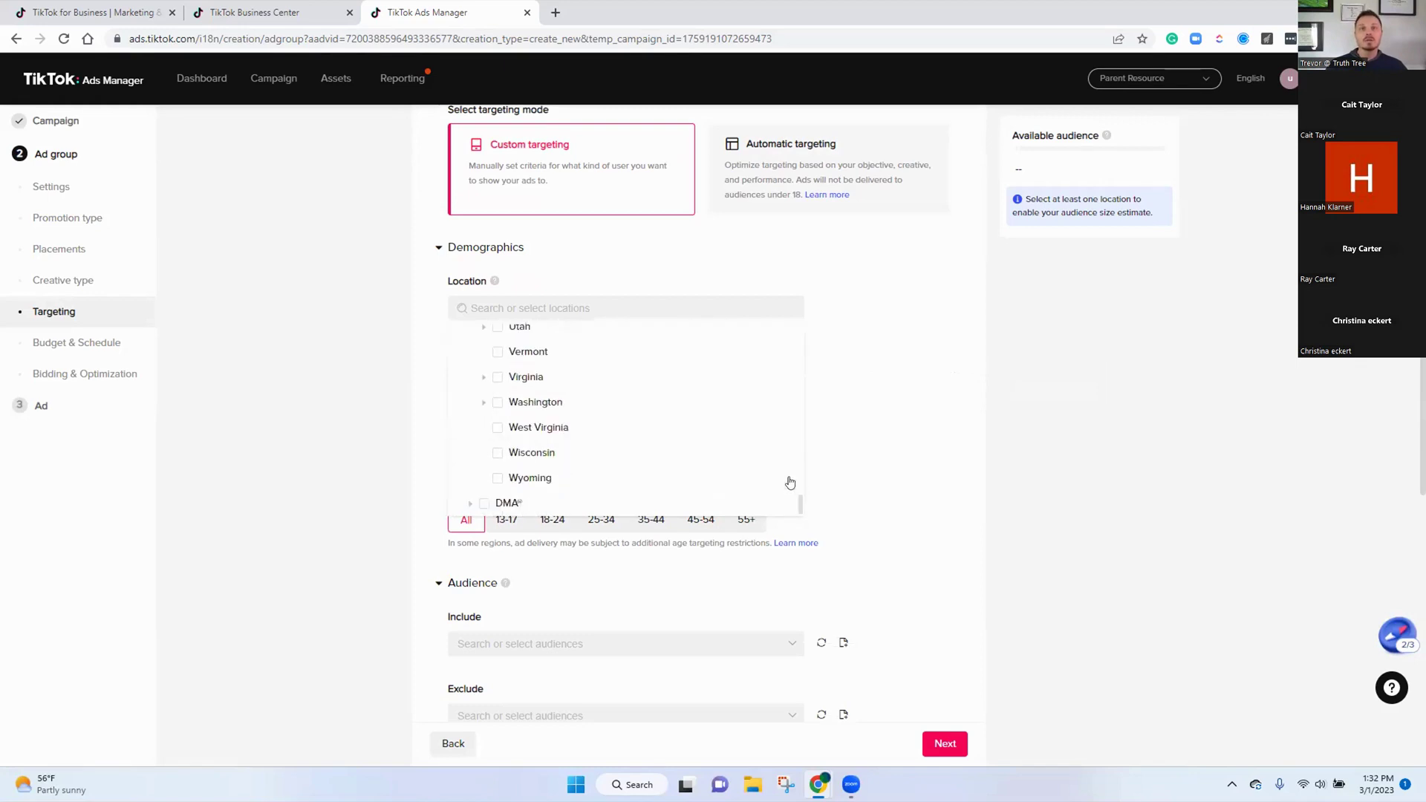
pyautogui.click(468, 506)
pyautogui.scroll(-8, 557, 477)
pyautogui.scroll(-10, 580, 469)
pyautogui.scroll(-12, 583, 468)
pyautogui.scroll(-10, 583, 471)
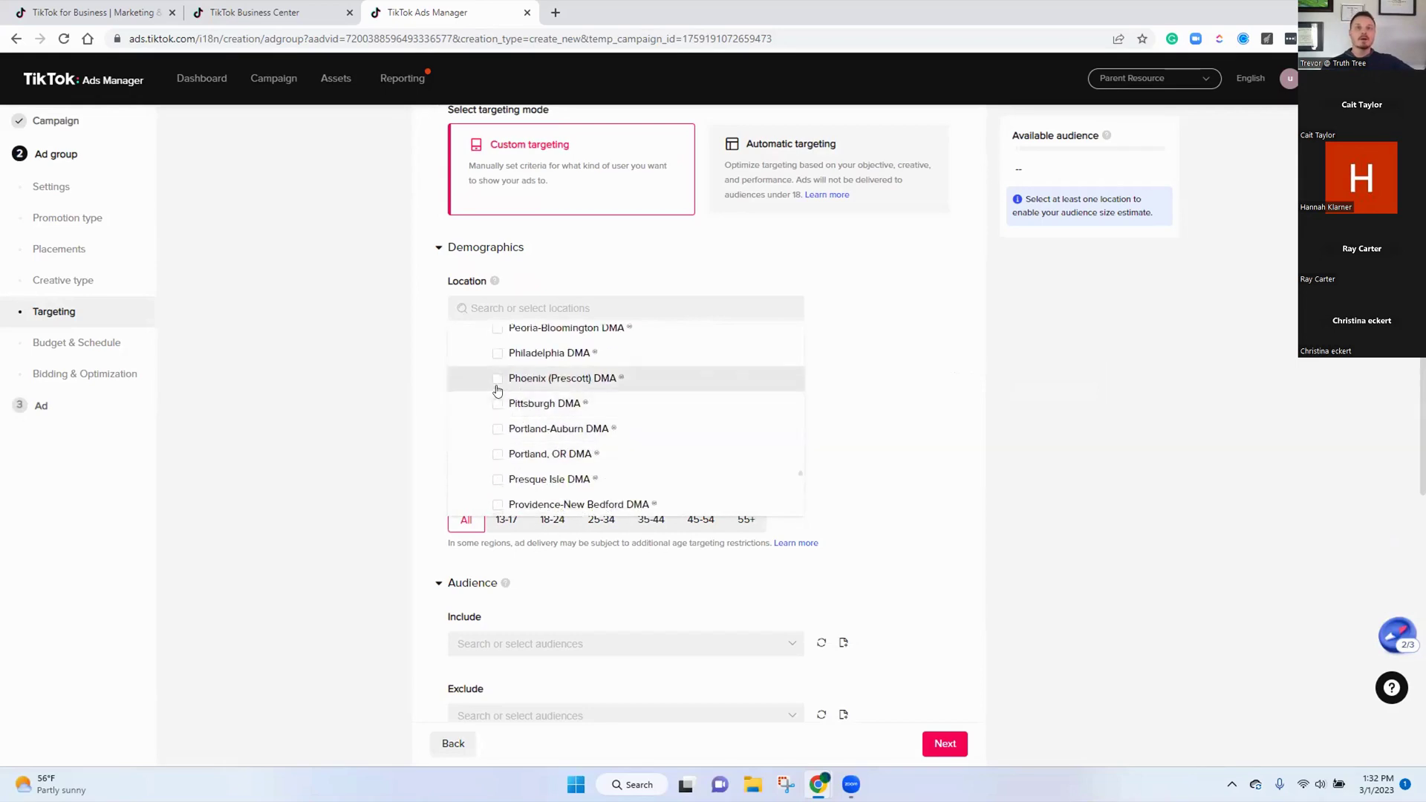
pyautogui.click(493, 359)
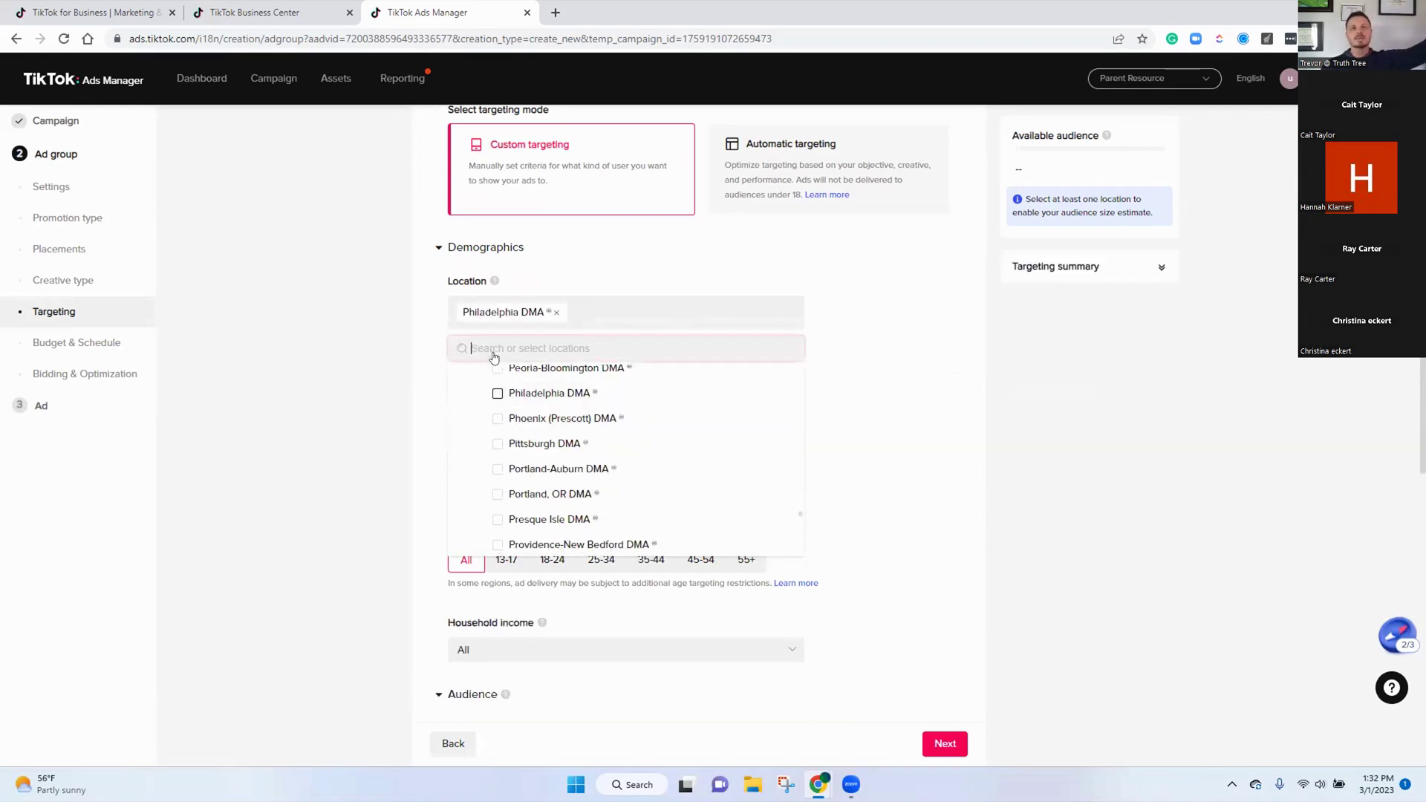
pyautogui.scroll(3, 973, 422)
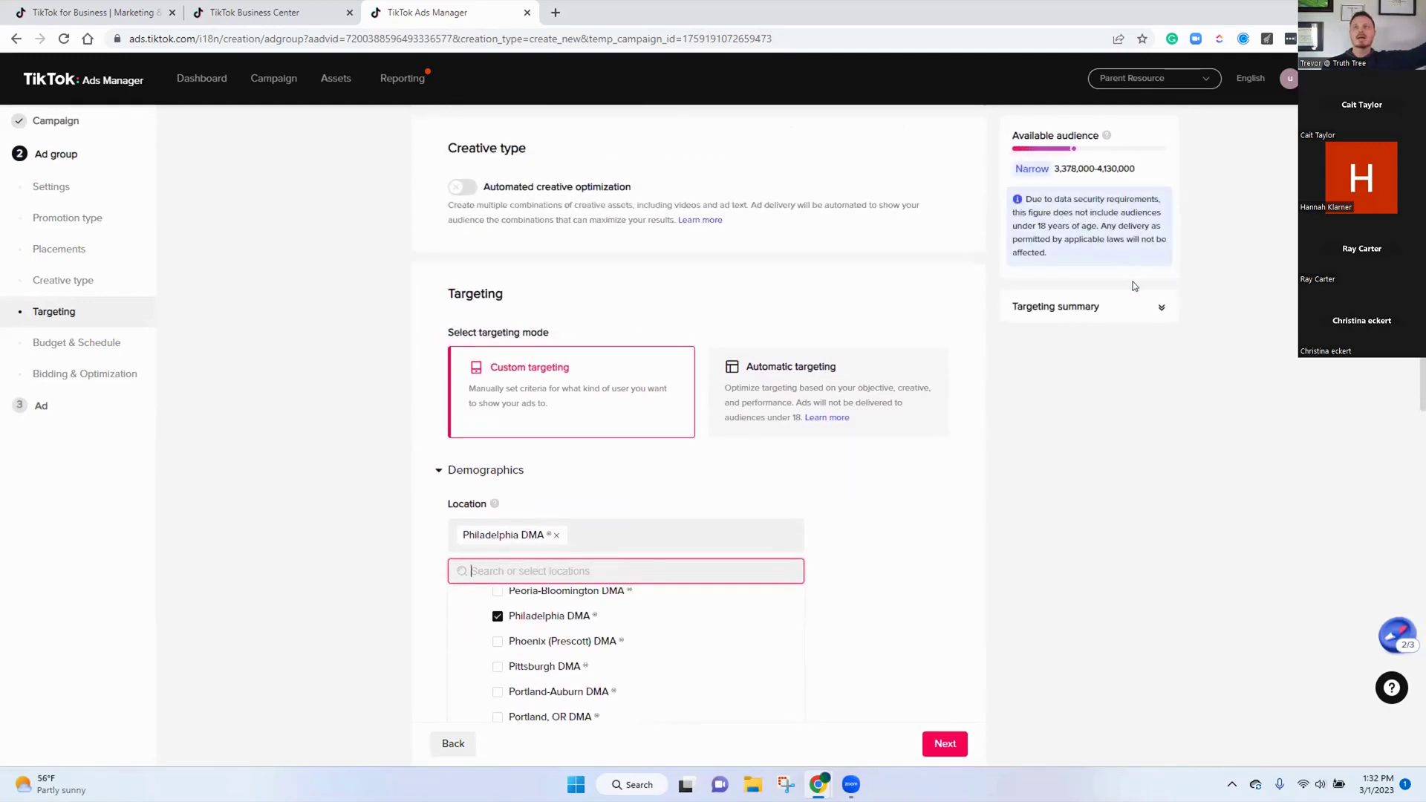
pyautogui.click(1140, 315)
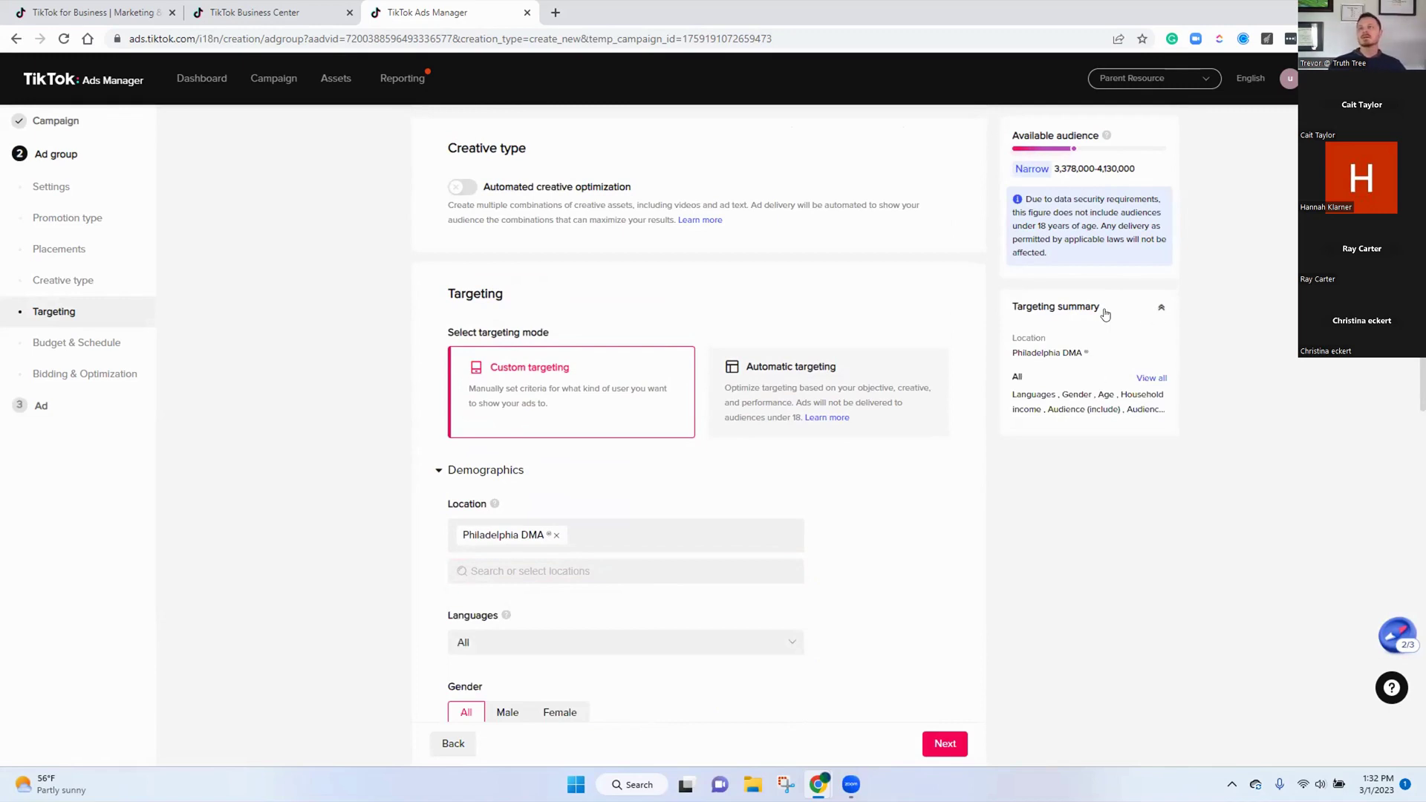
# Limit the targeted age groups to 25-34, 35-44, 45-54 and 55+
pyautogui.scroll(-4, 713, 538)
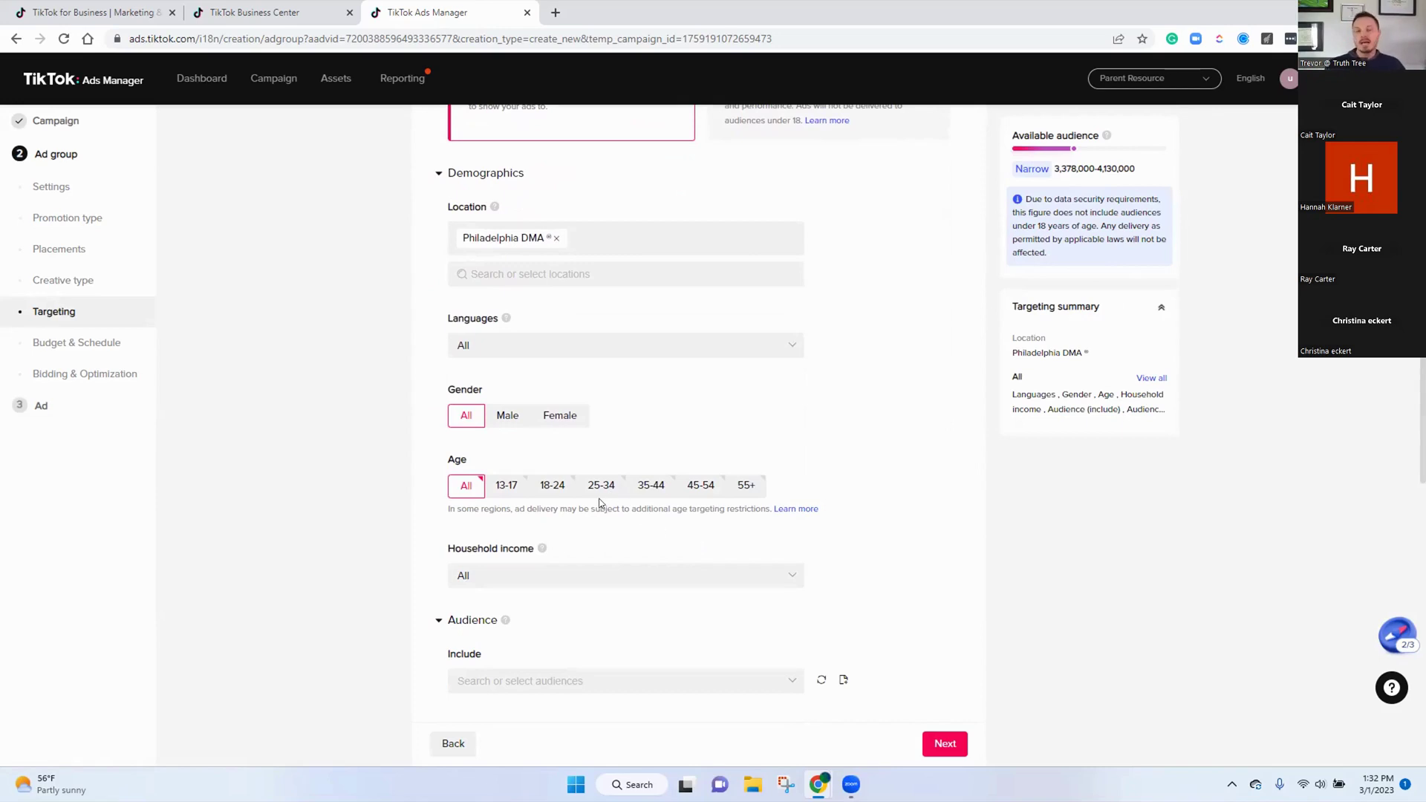
pyautogui.click(595, 491)
pyautogui.scroll(1, 654, 494)
pyautogui.click(659, 566)
pyautogui.click(700, 562)
pyautogui.click(747, 563)
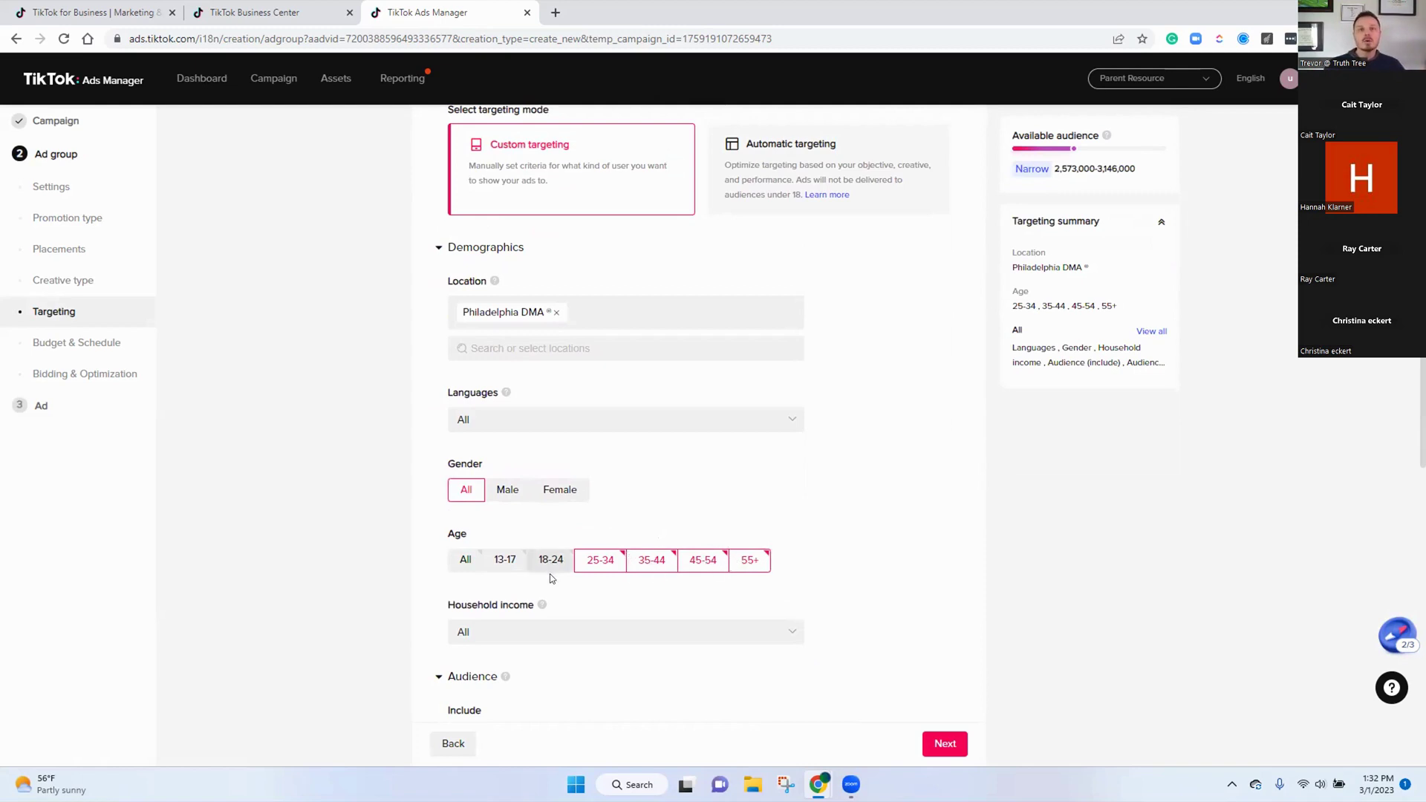
# Try adding the 13-17 age group and removing it again, and highlight the available audience estimate
pyautogui.scroll(-1, 542, 531)
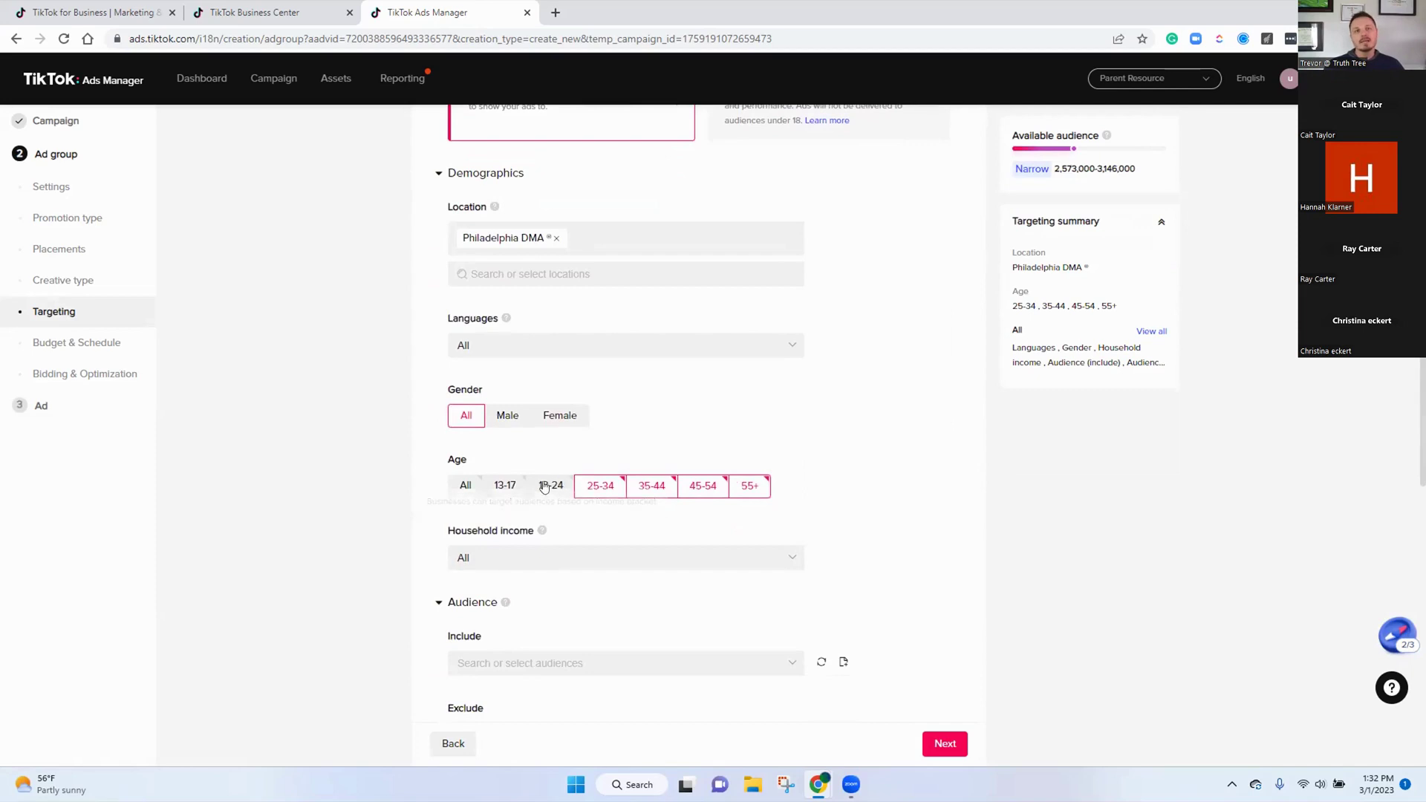
pyautogui.click(499, 486)
pyautogui.click(498, 486)
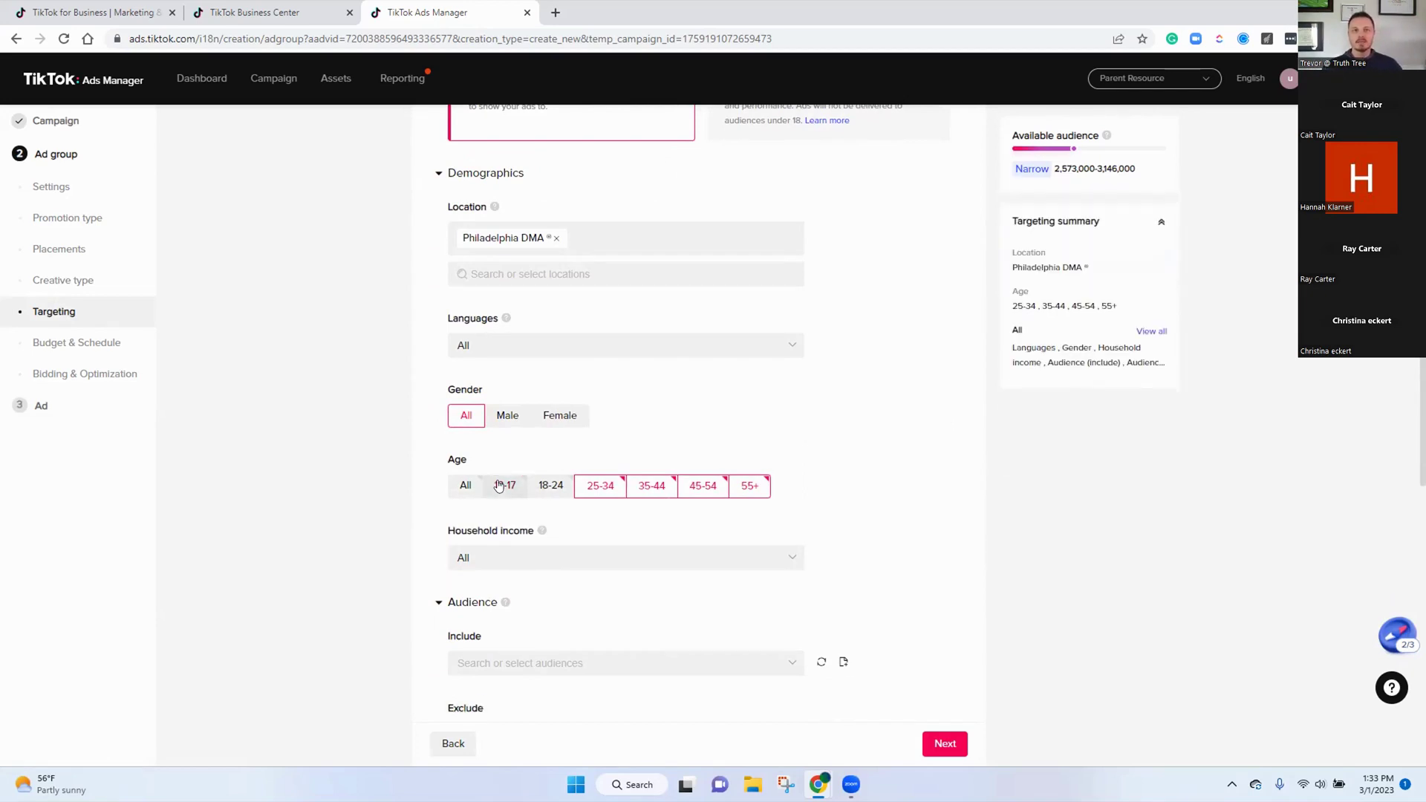
pyautogui.moveTo(1090, 165); pyautogui.dragTo(1050, 166)
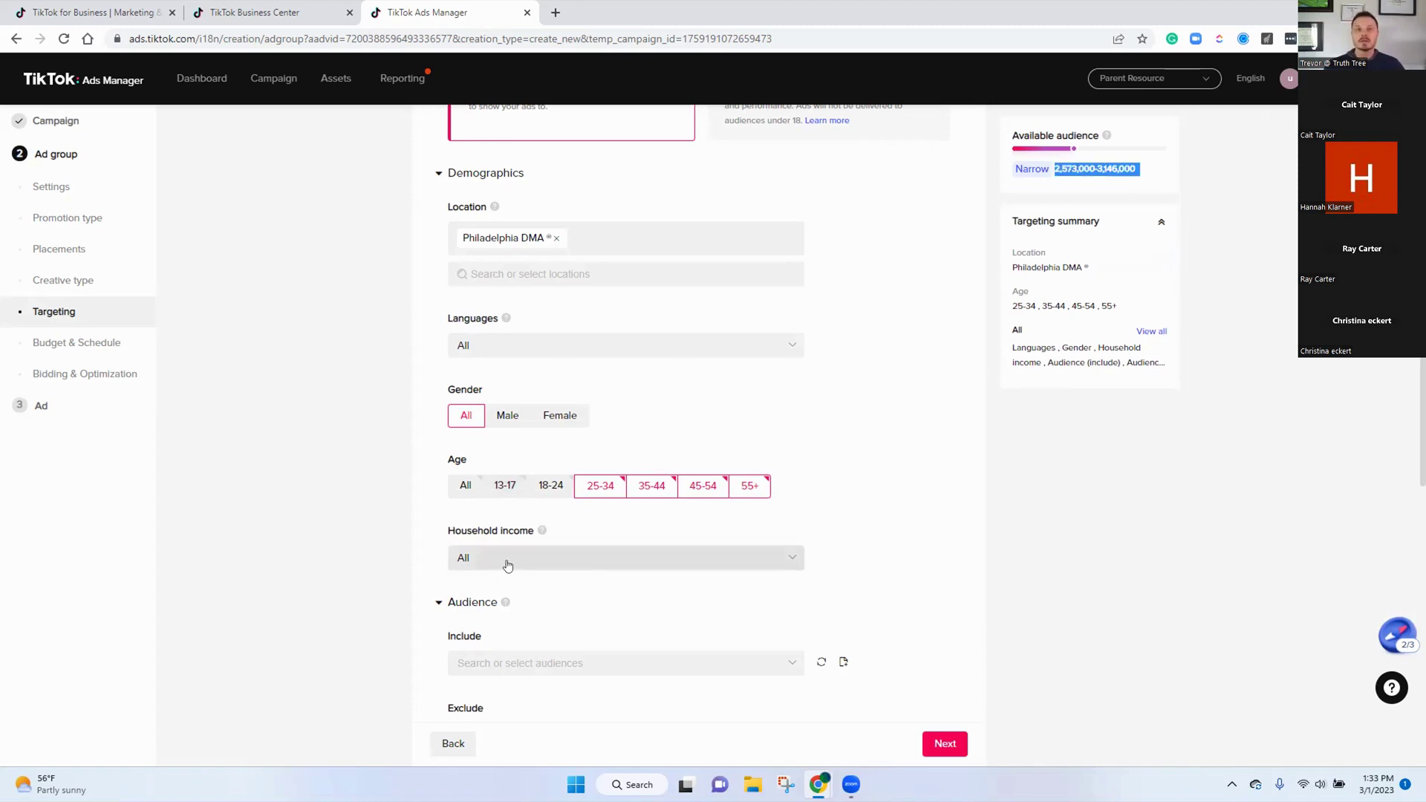
# Restrict household income to the Top 10%-25% and Top 10% of ZIP codes (US)
pyautogui.scroll(-1, 512, 550)
pyautogui.click(543, 485)
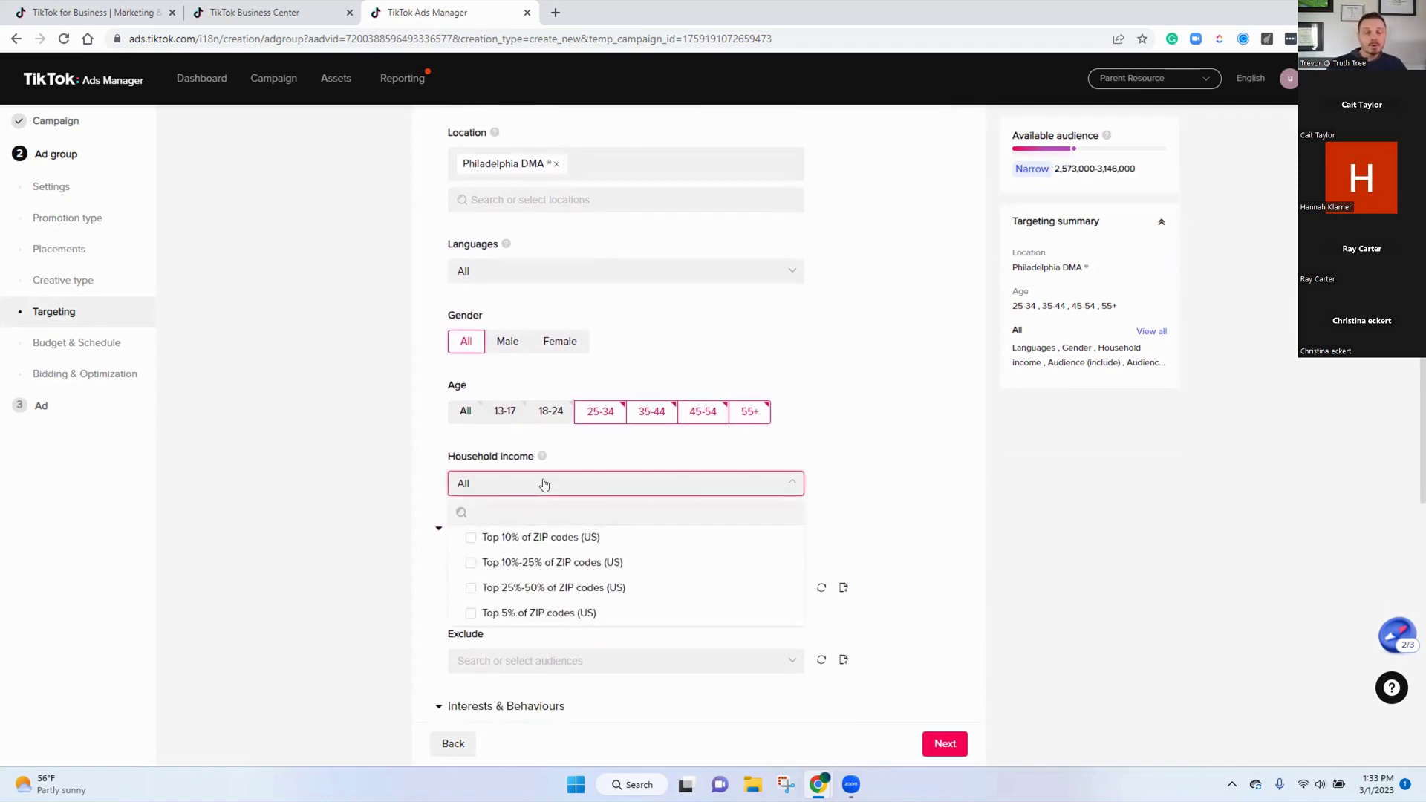
pyautogui.click(468, 572)
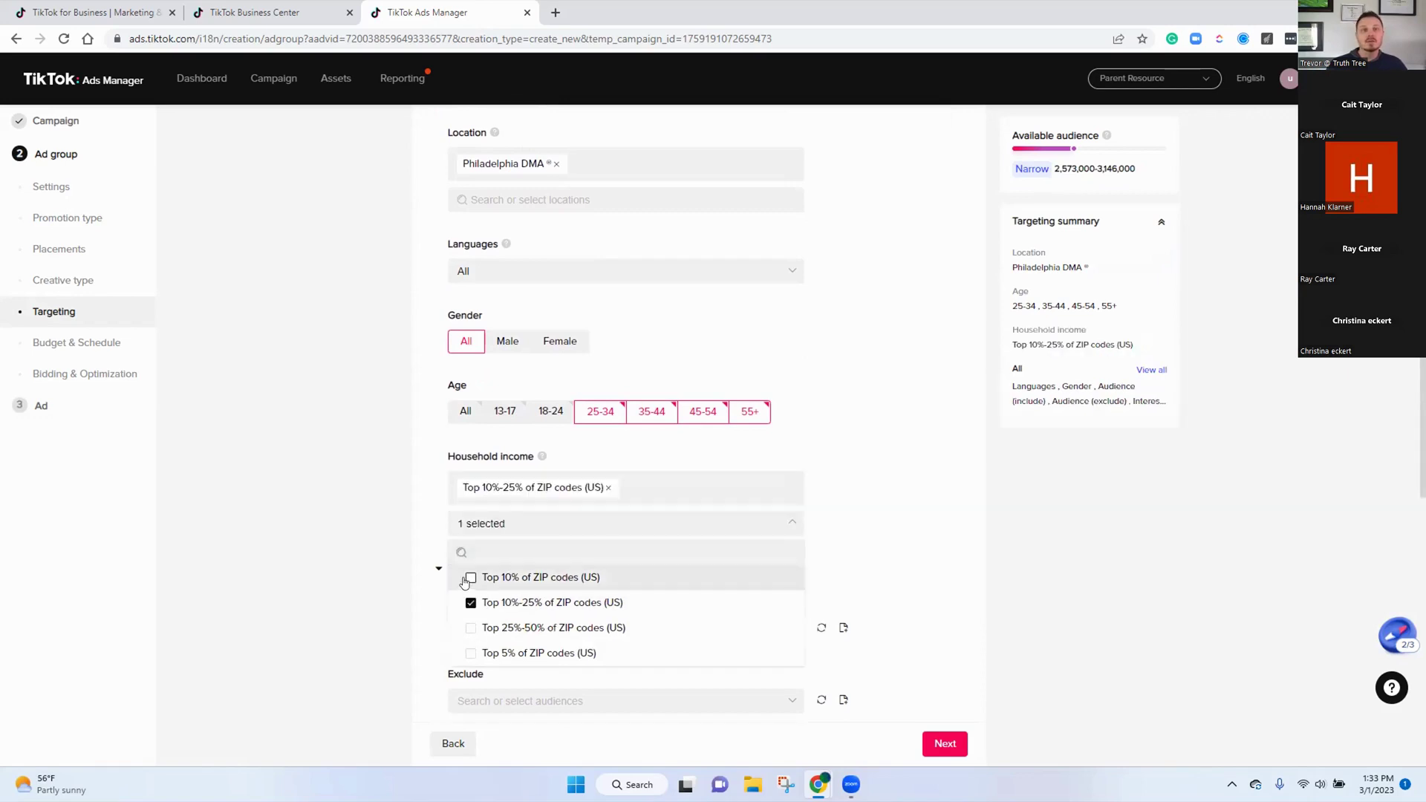
pyautogui.click(467, 578)
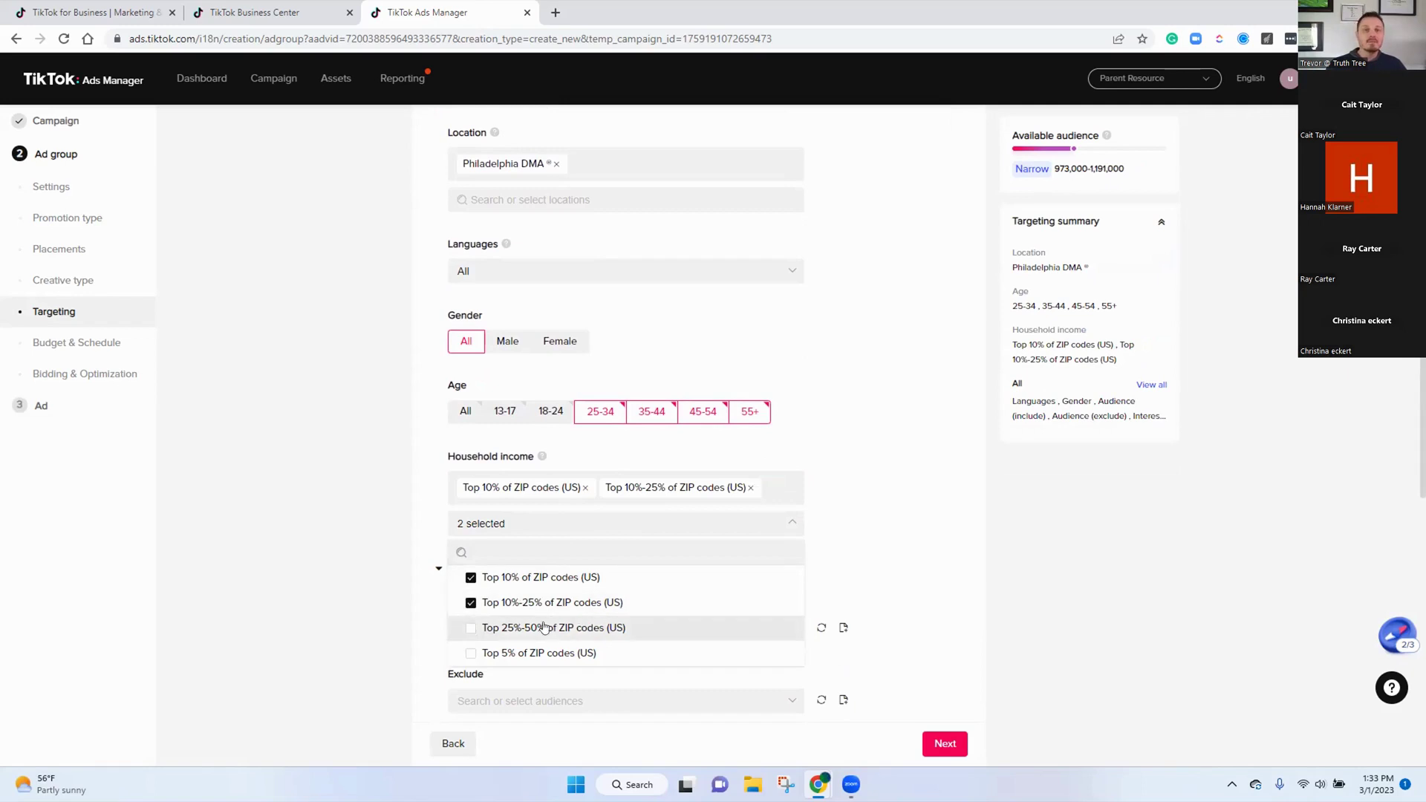
# Add an interests condition under Interests & Behaviours and open its list of selectable interests
pyautogui.scroll(-6, 303, 617)
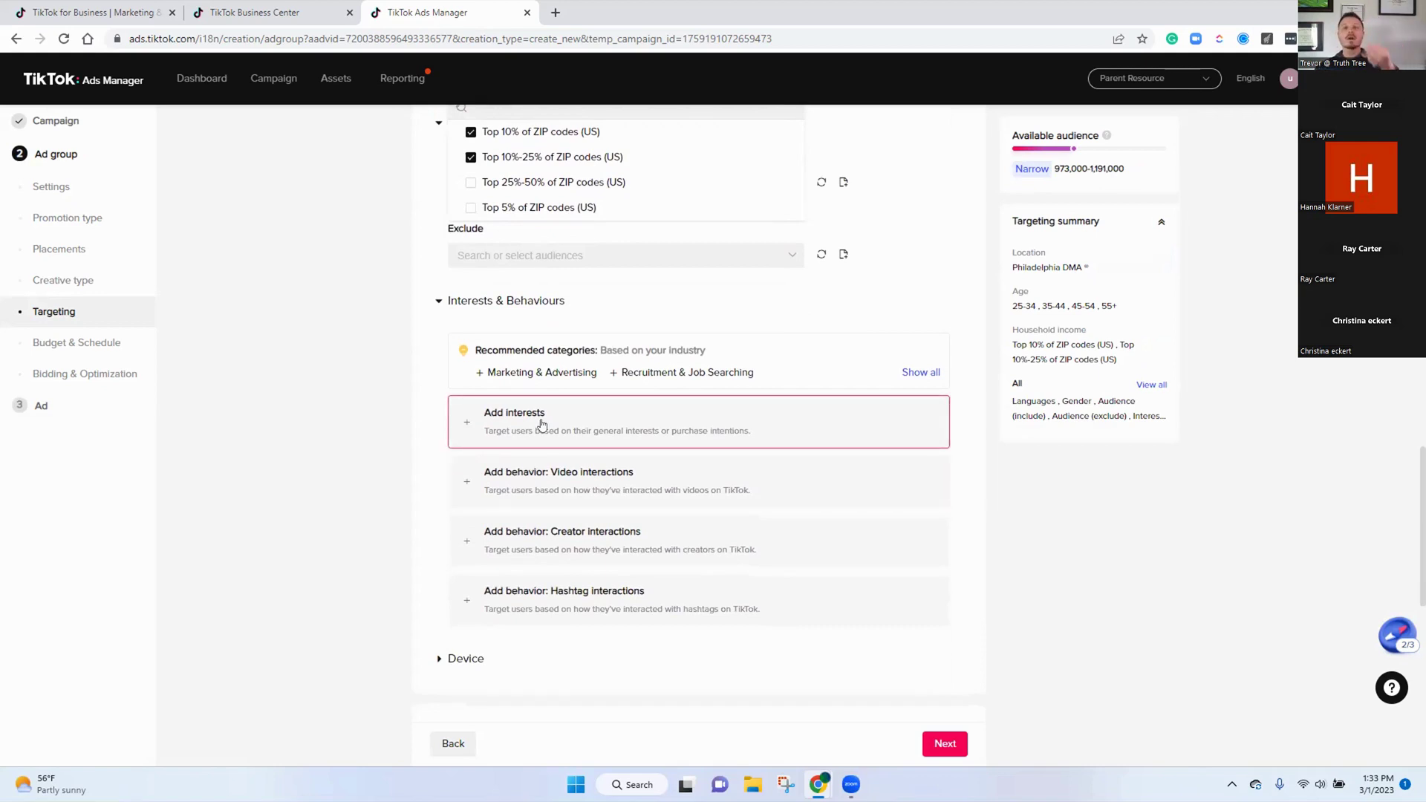
pyautogui.click(543, 426)
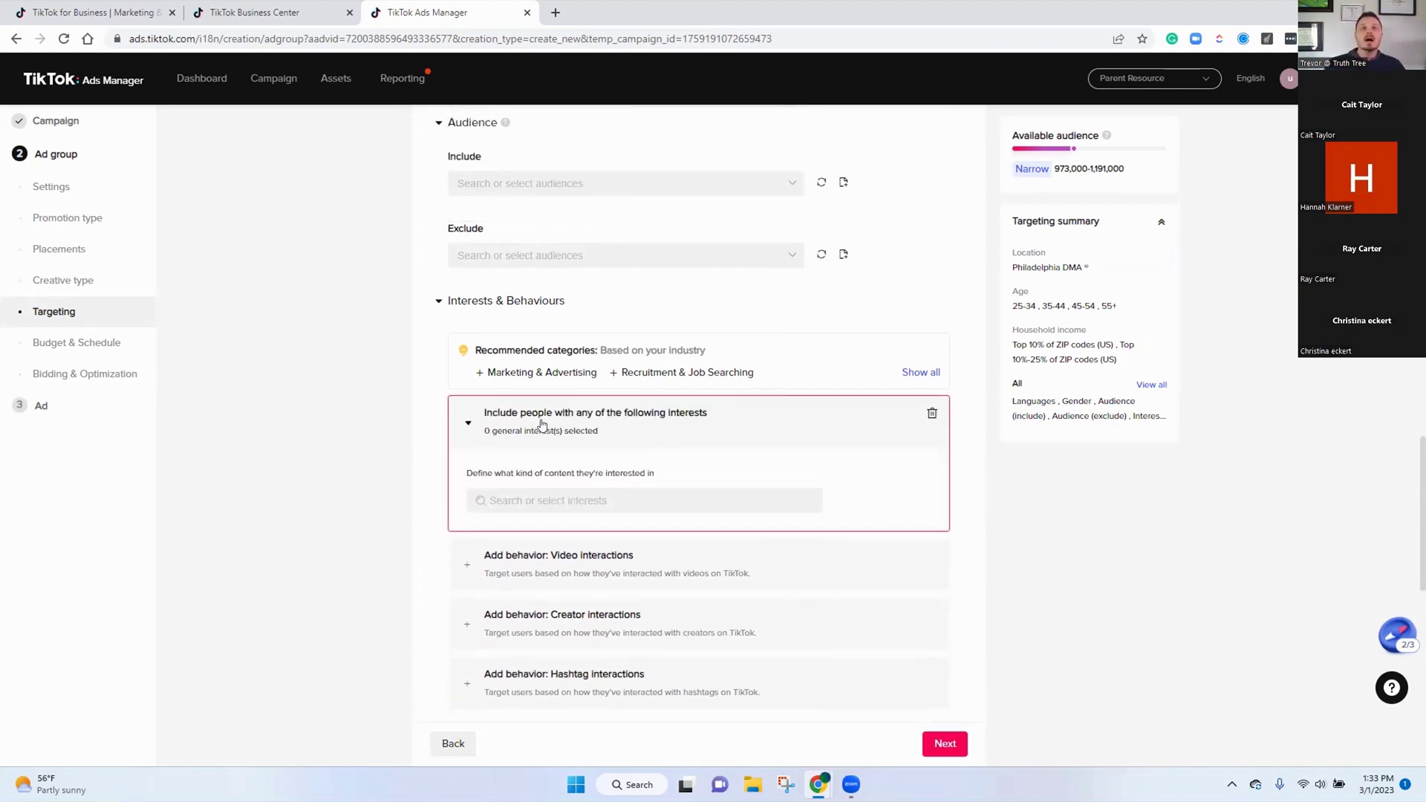
pyautogui.scroll(-3, 574, 510)
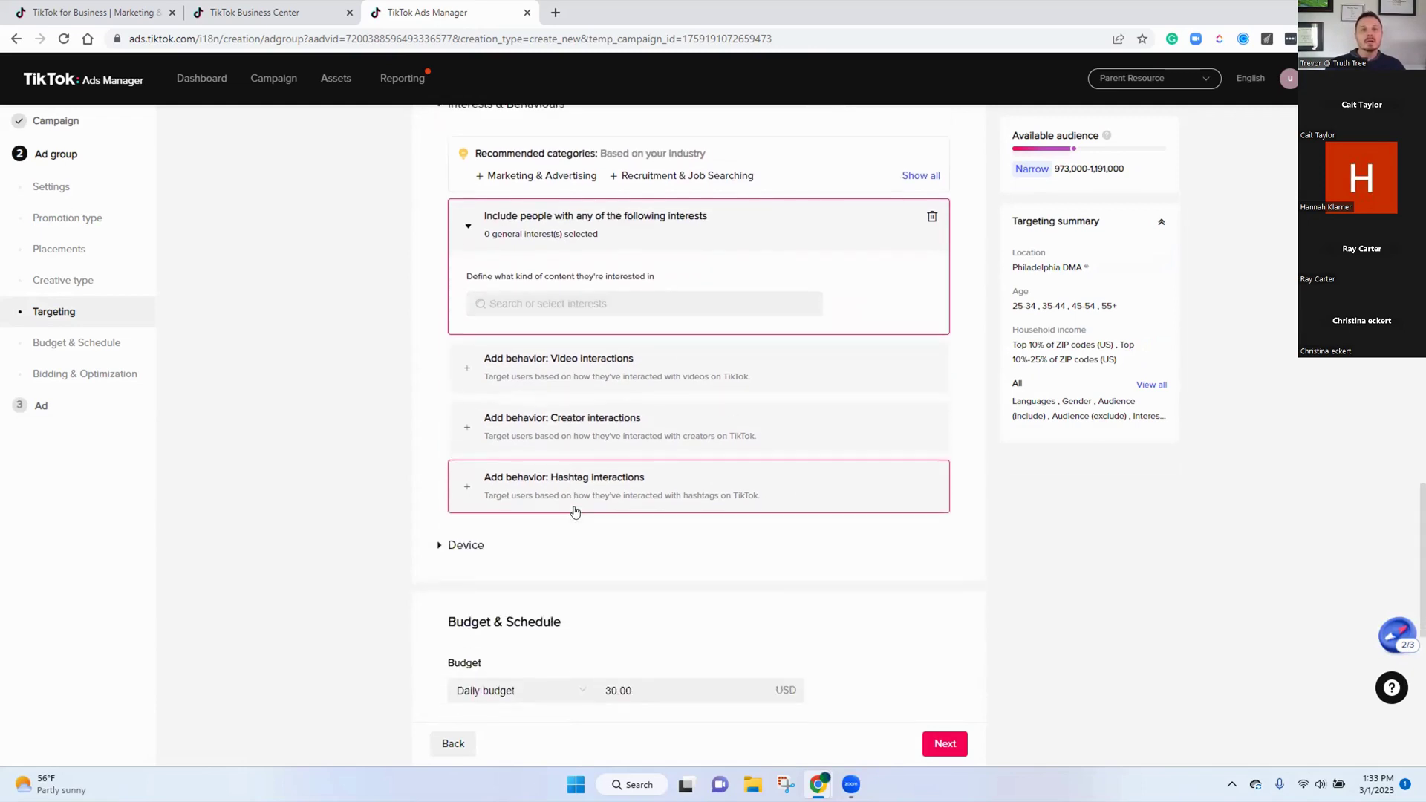
pyautogui.scroll(1, 573, 516)
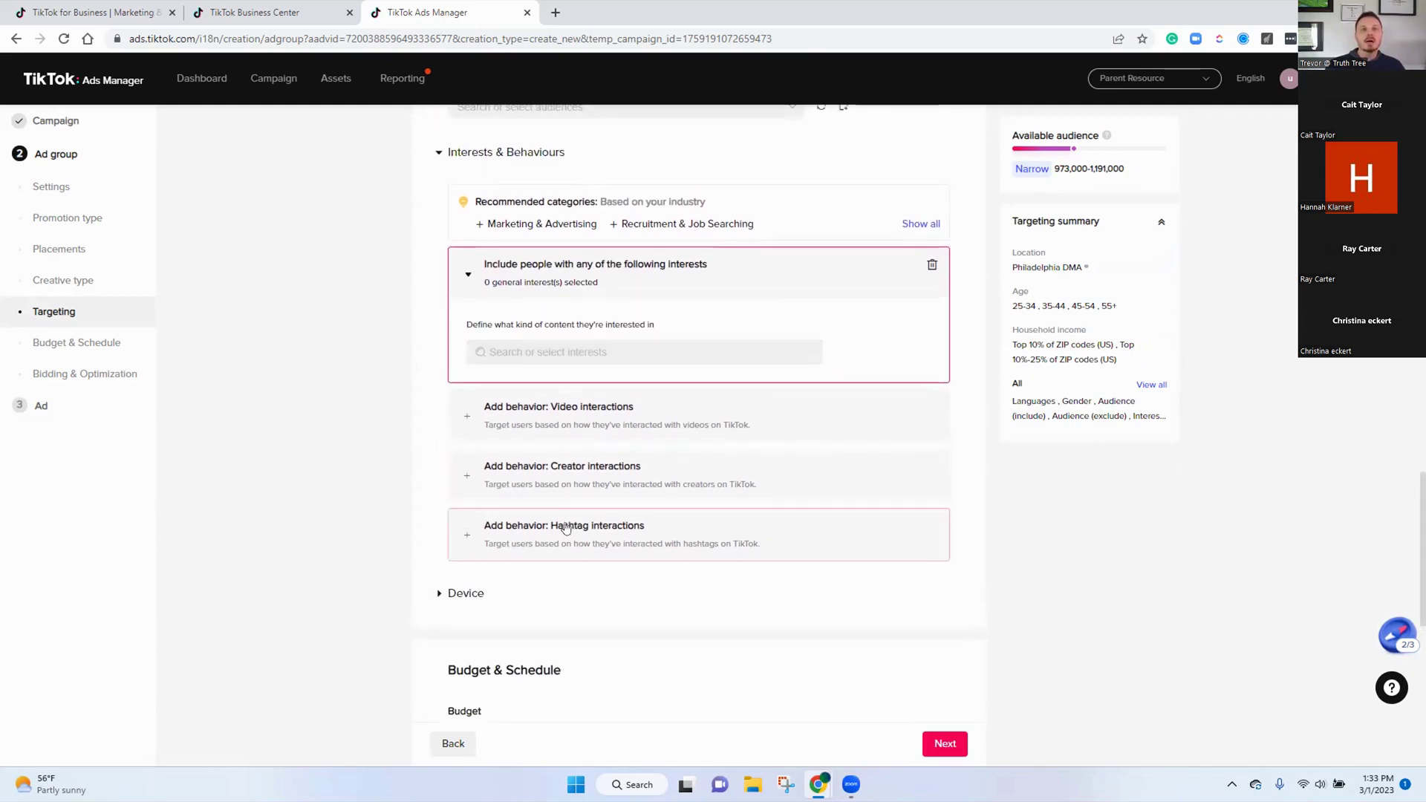
pyautogui.click(564, 355)
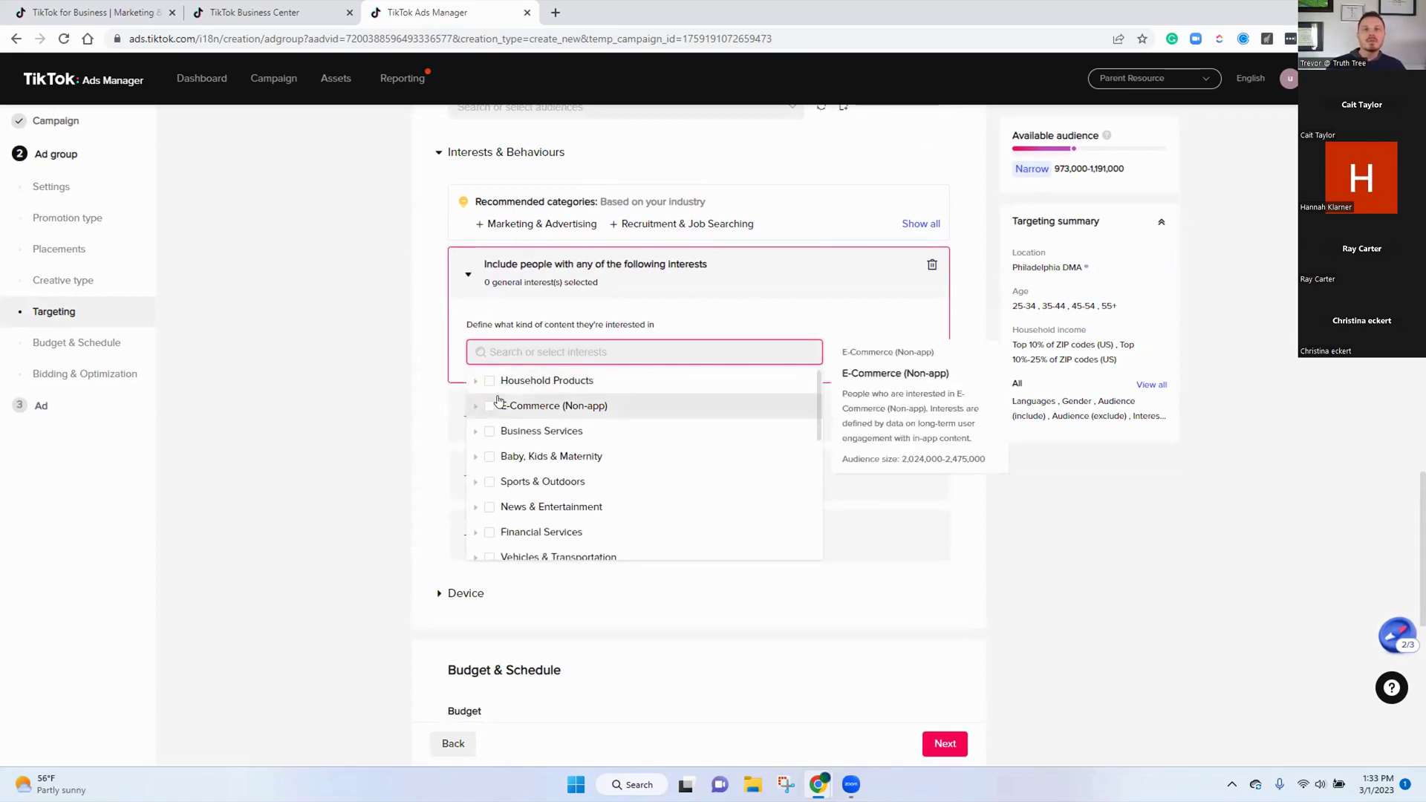
# Include the Education interests Early Childhood & Preschool Education and Primary & Secondary Education & K-12, and highlight the available audience estimate
pyautogui.scroll(-3, 497, 415)
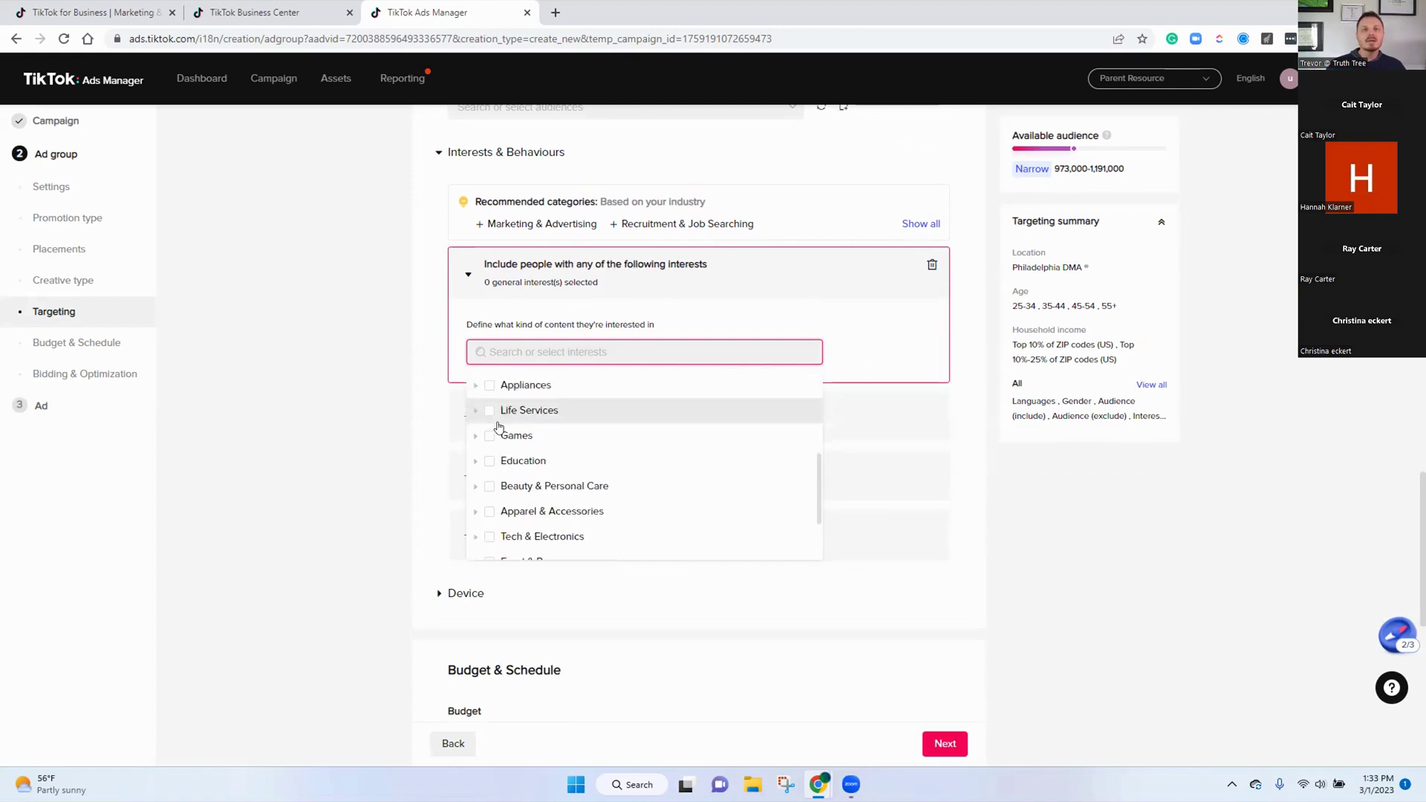
pyautogui.click(474, 462)
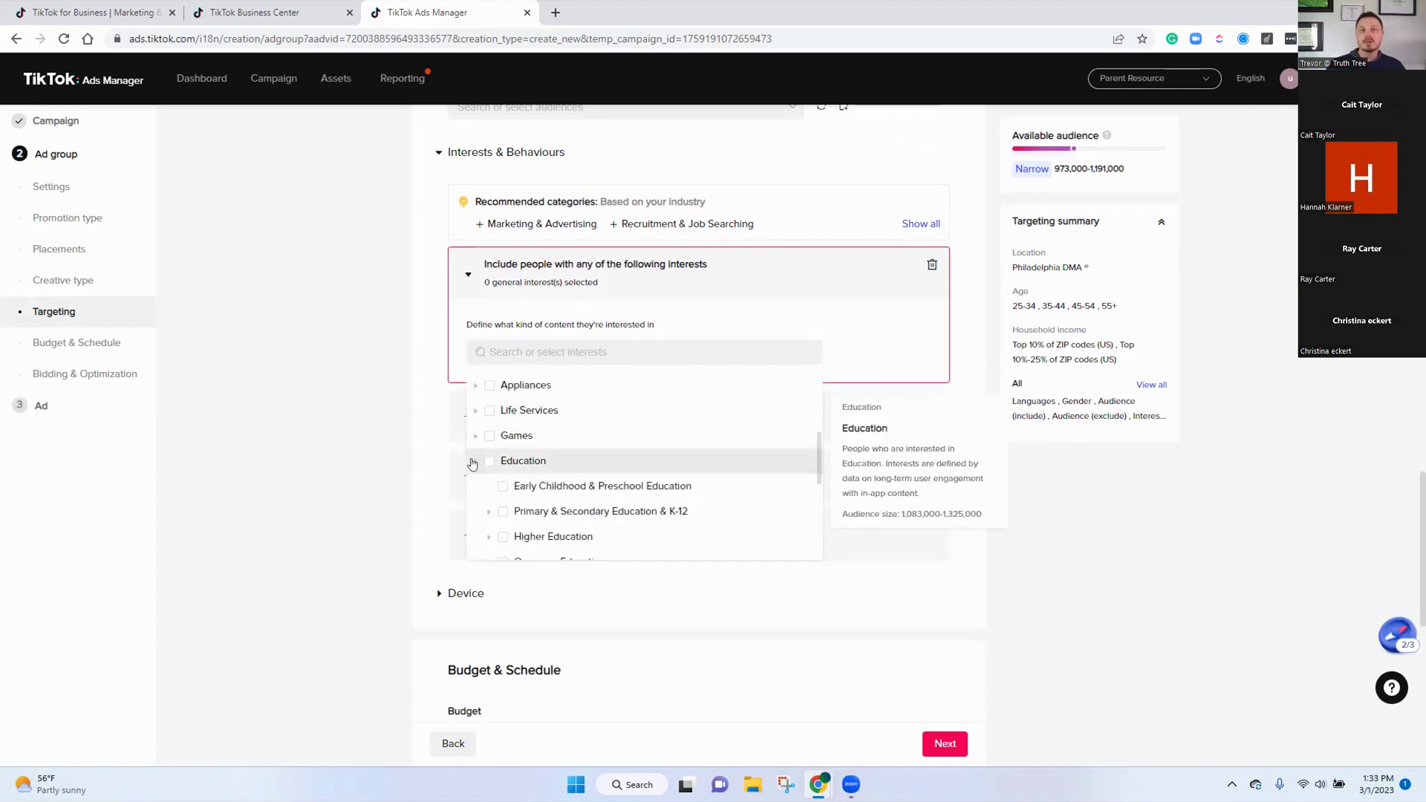
pyautogui.click(503, 485)
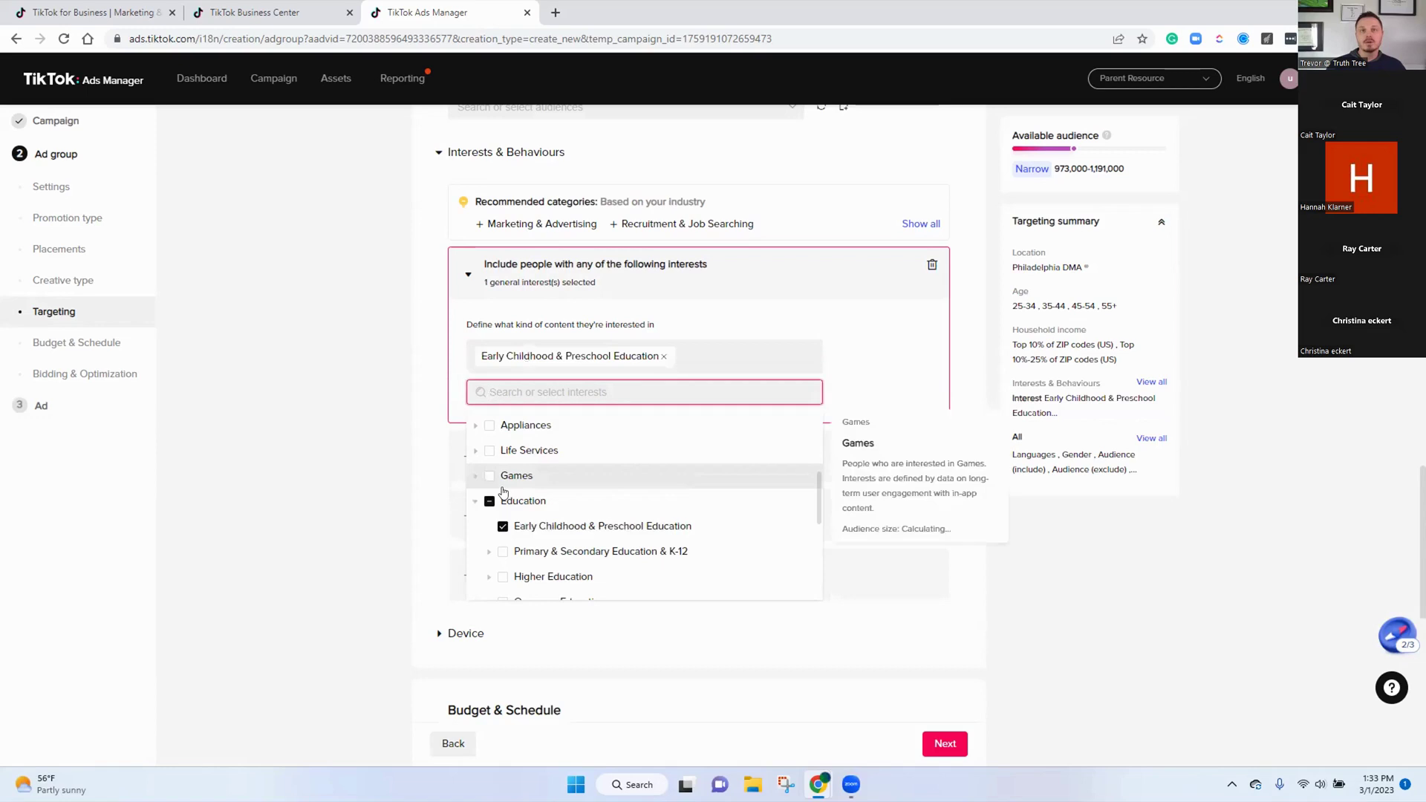
pyautogui.scroll(-1, 502, 492)
pyautogui.click(498, 478)
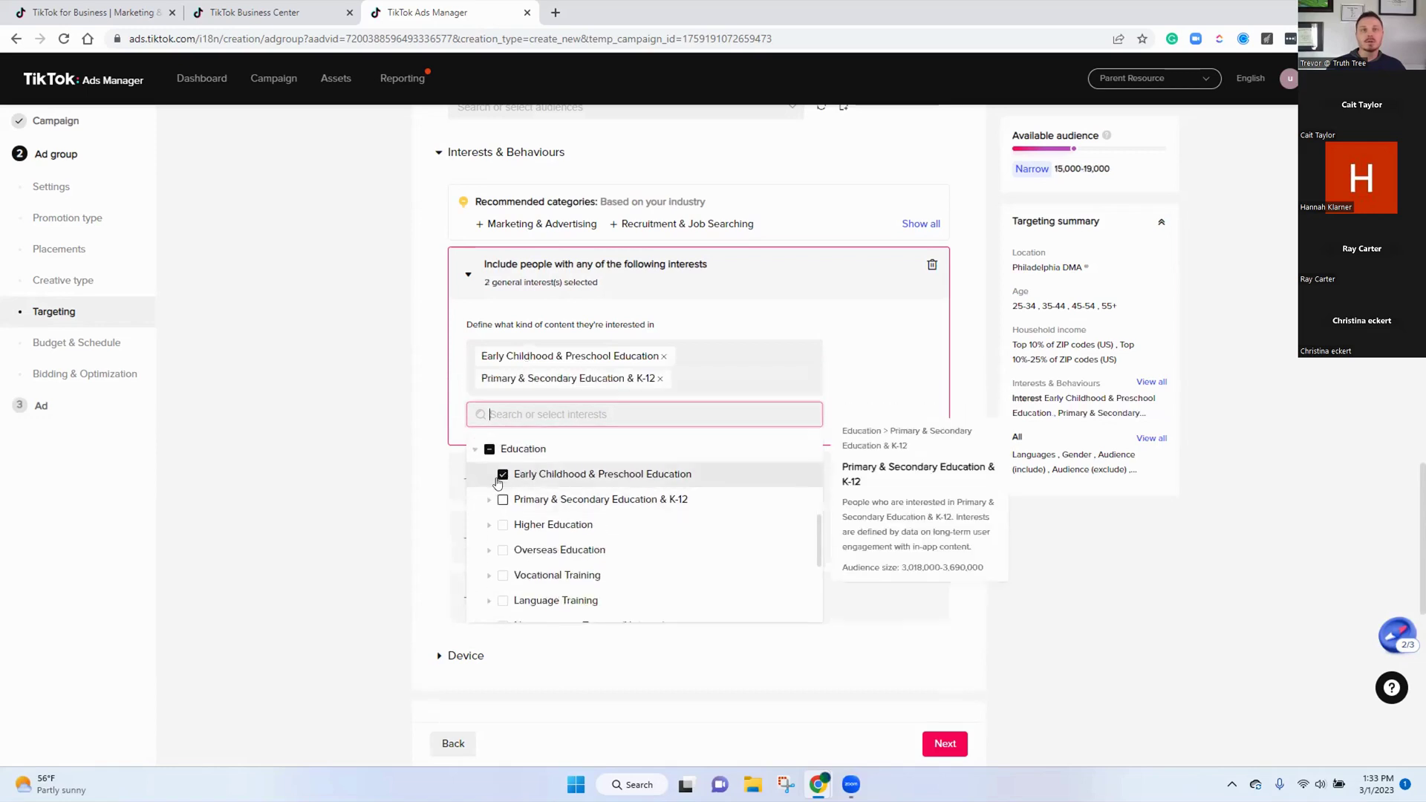
pyautogui.scroll(-2, 494, 481)
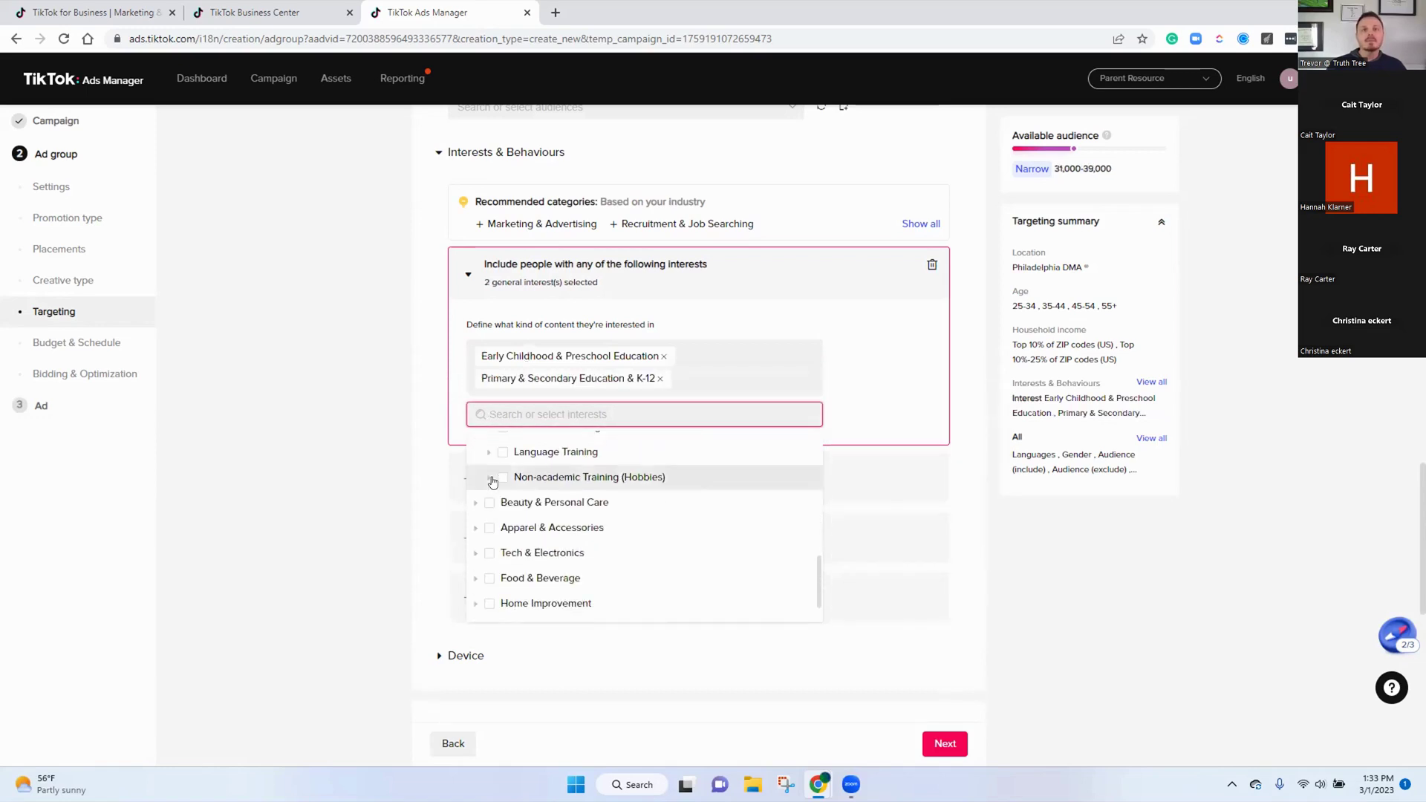
pyautogui.scroll(2, 493, 472)
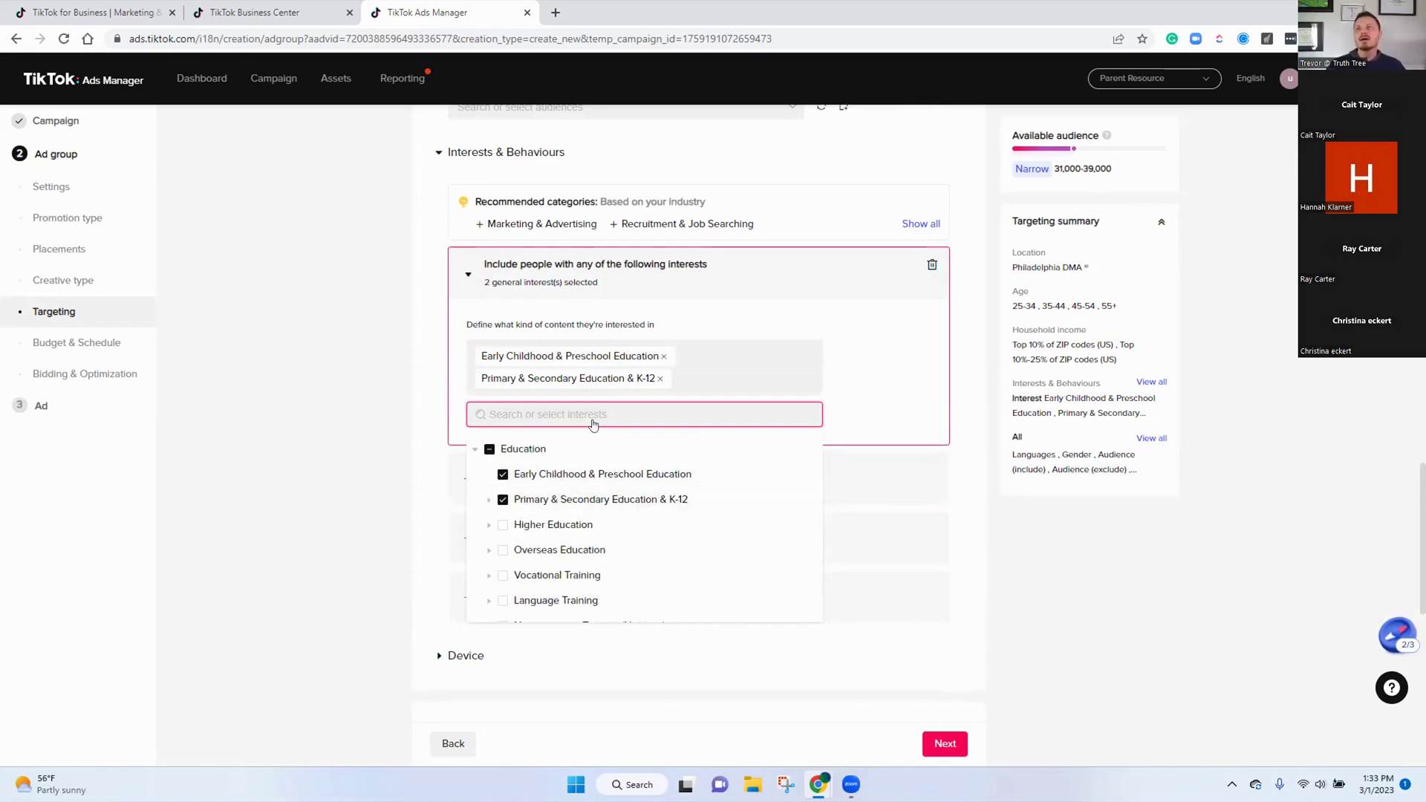
pyautogui.moveTo(1112, 168); pyautogui.dragTo(1051, 165)
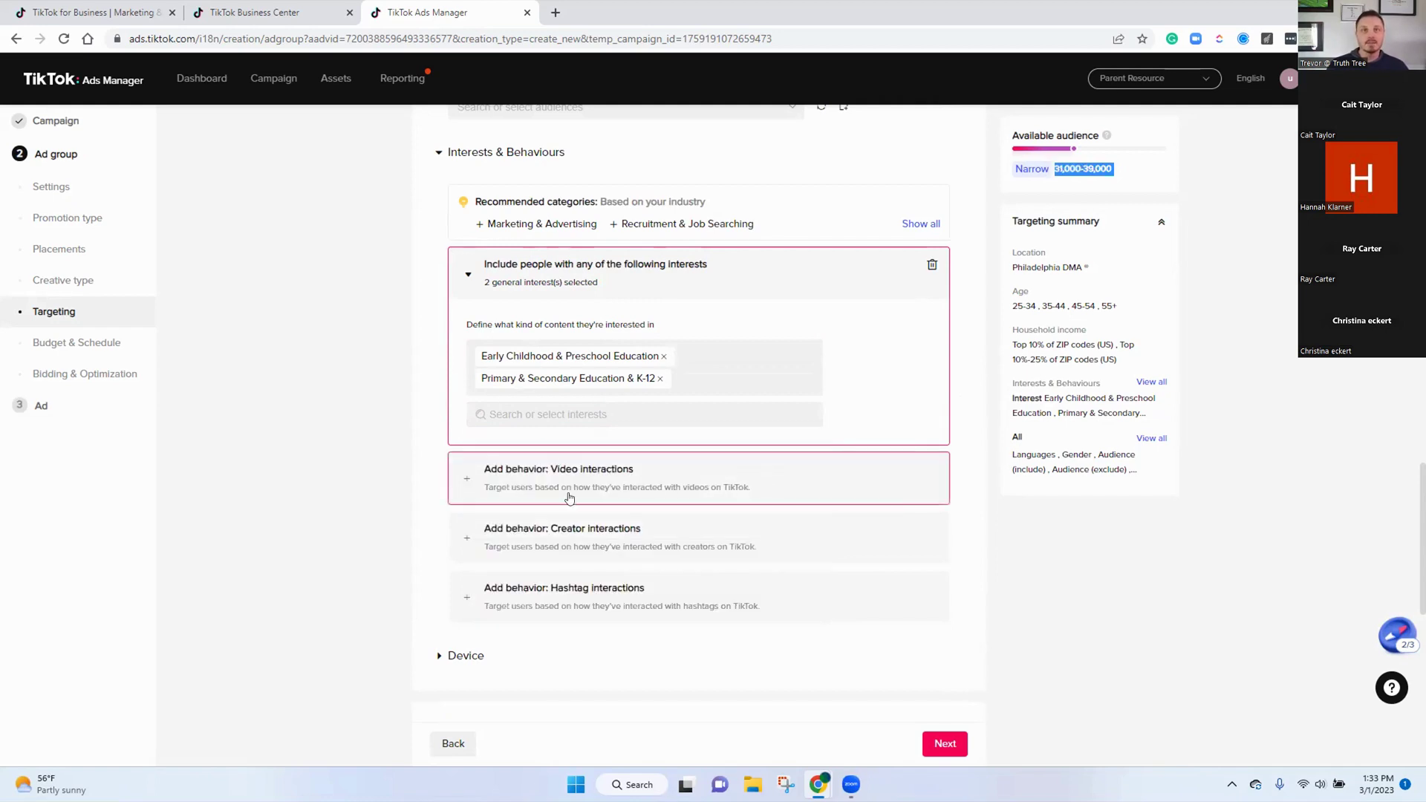
# Include the whole Education category under the Apps interests, and highlight the available audience estimate
pyautogui.click(546, 415)
pyautogui.scroll(-5, 558, 496)
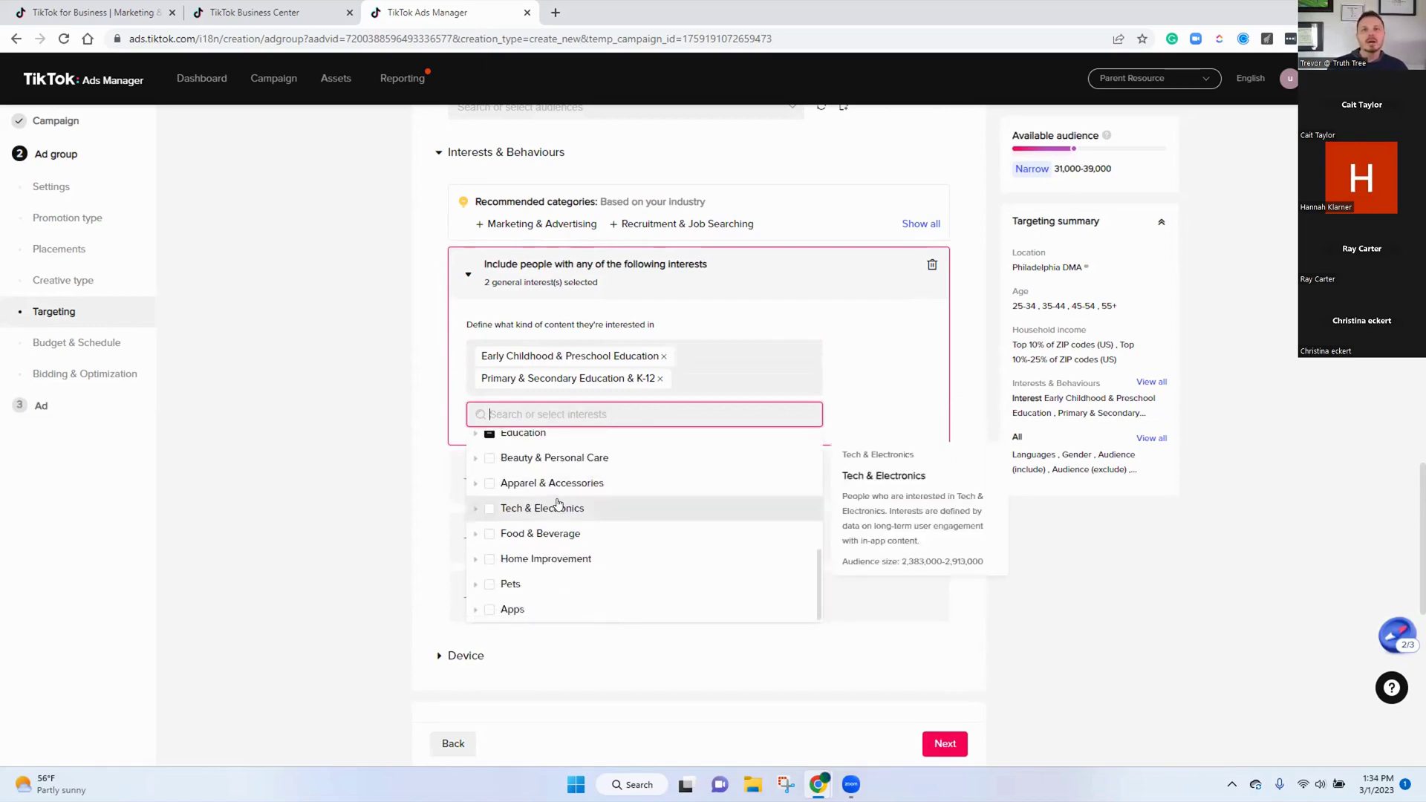
pyautogui.click(474, 612)
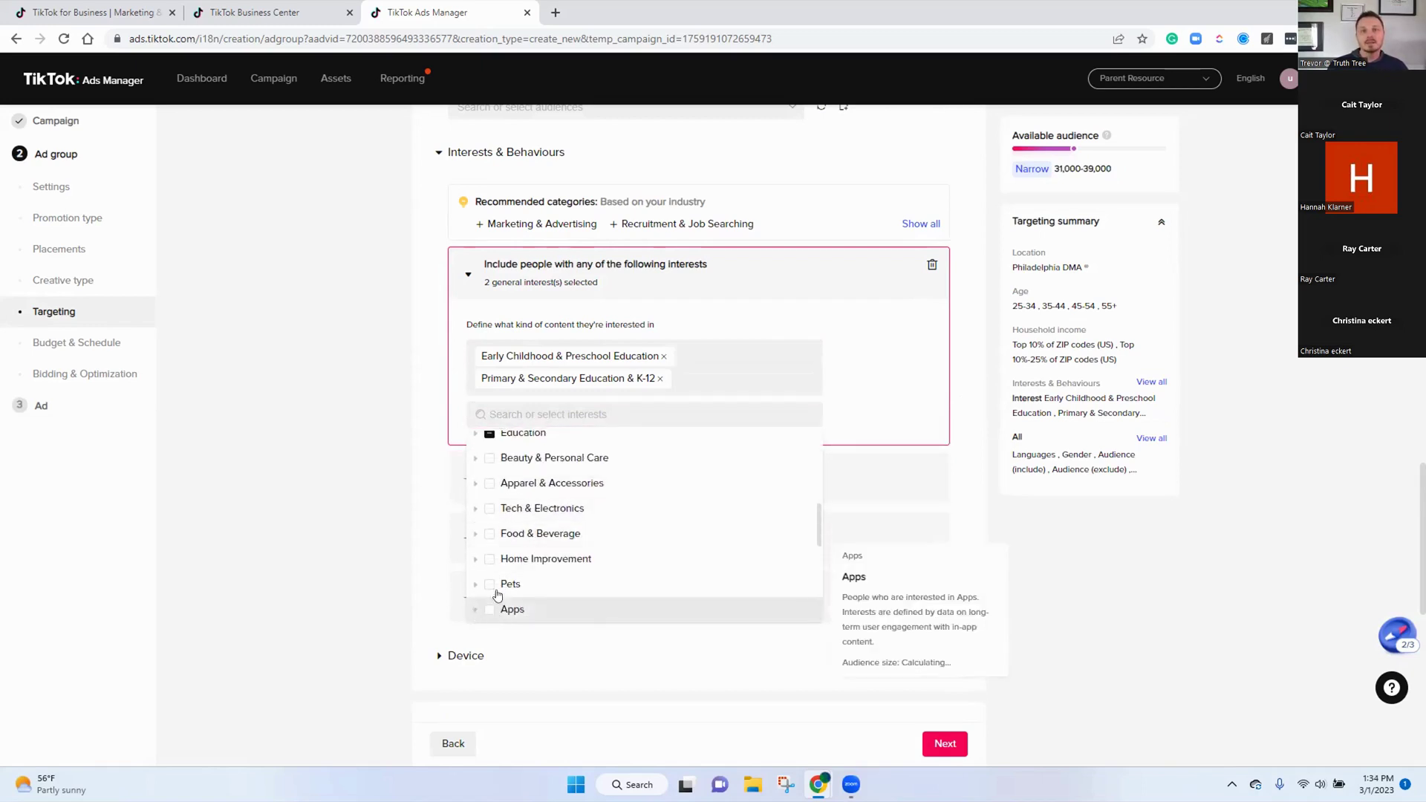
pyautogui.click(474, 612)
pyautogui.scroll(-2, 564, 564)
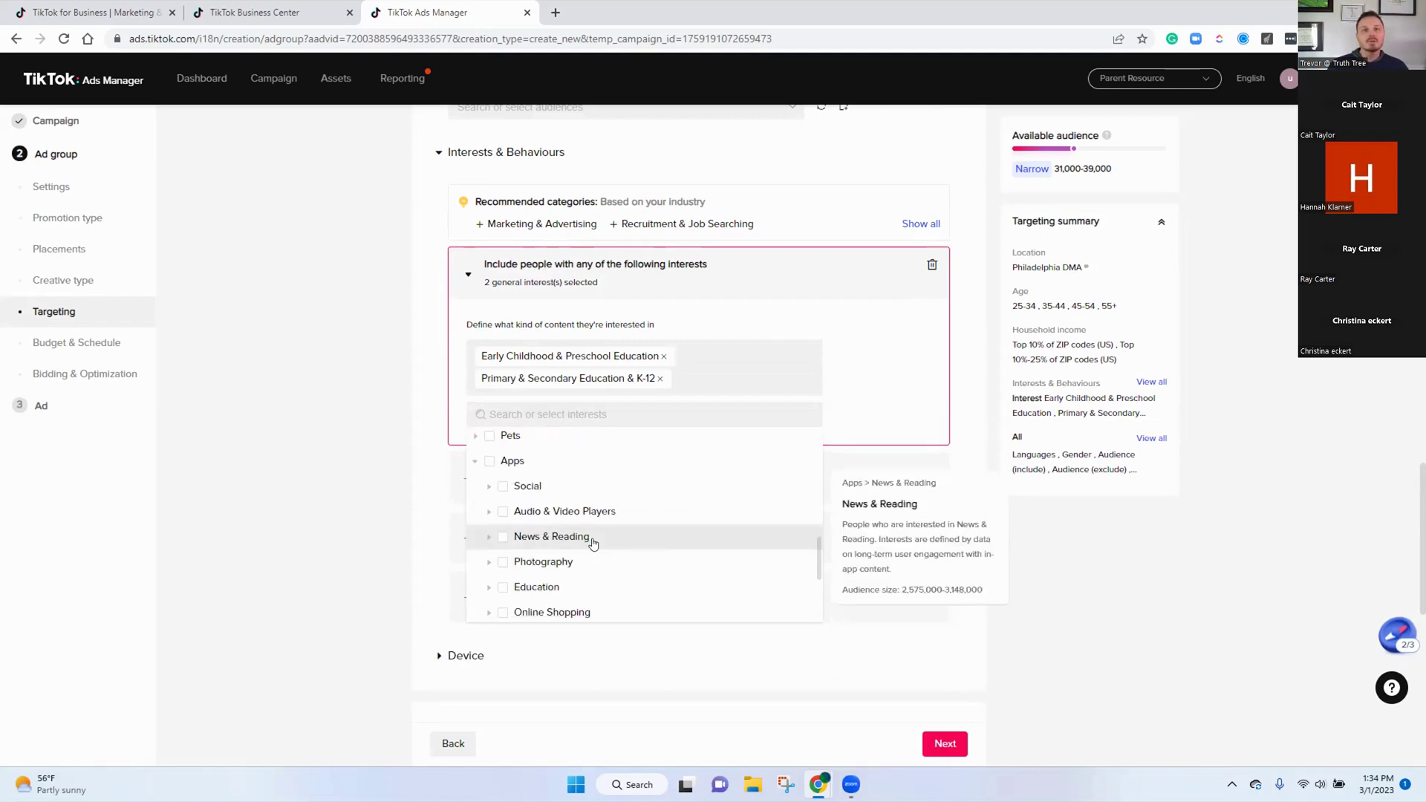
pyautogui.scroll(-2, 592, 541)
pyautogui.click(486, 512)
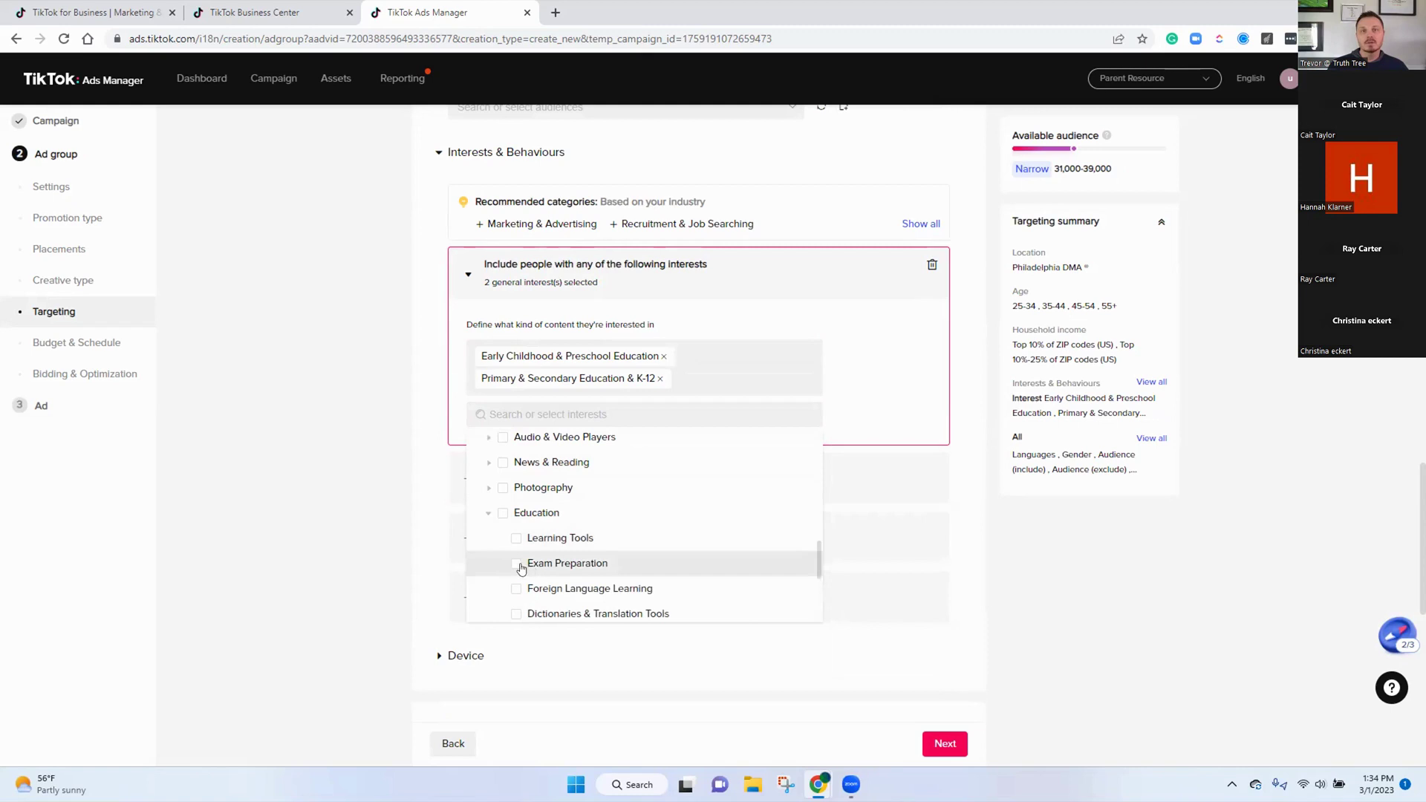
pyautogui.click(503, 512)
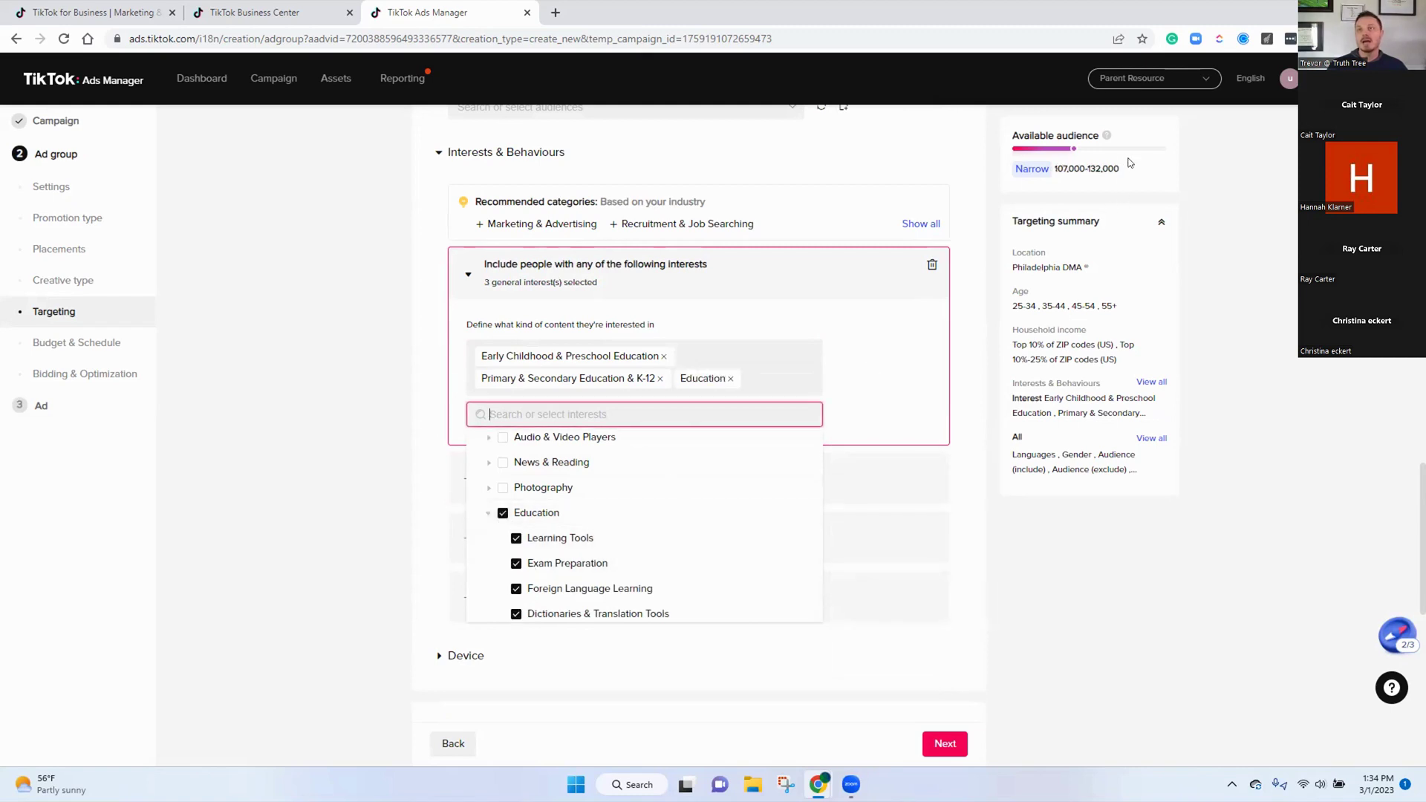
pyautogui.moveTo(1126, 171); pyautogui.dragTo(1055, 164)
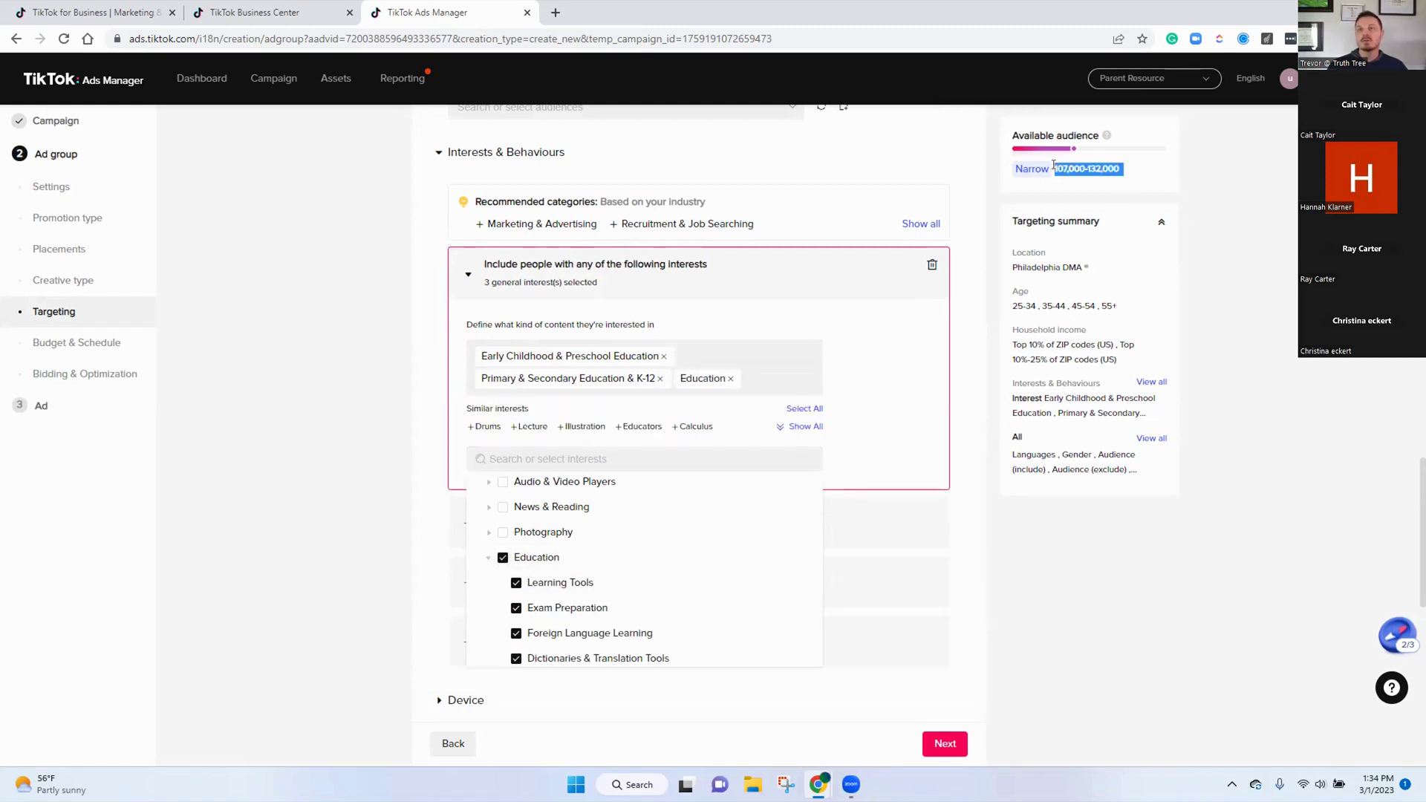
# Search the interests for "parent" and include Parenting, Parent and Parenting mom
pyautogui.click(580, 461)
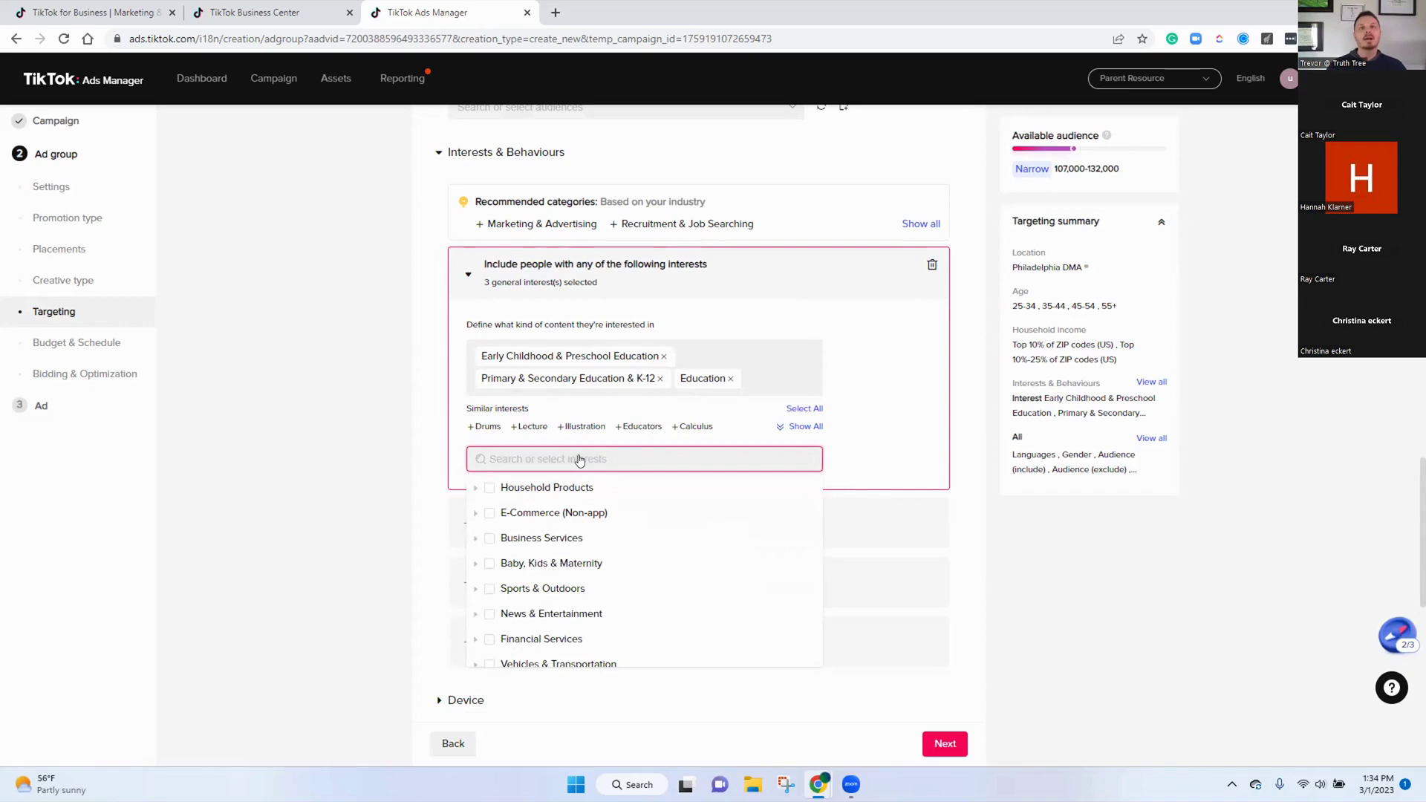
pyautogui.write('parent')
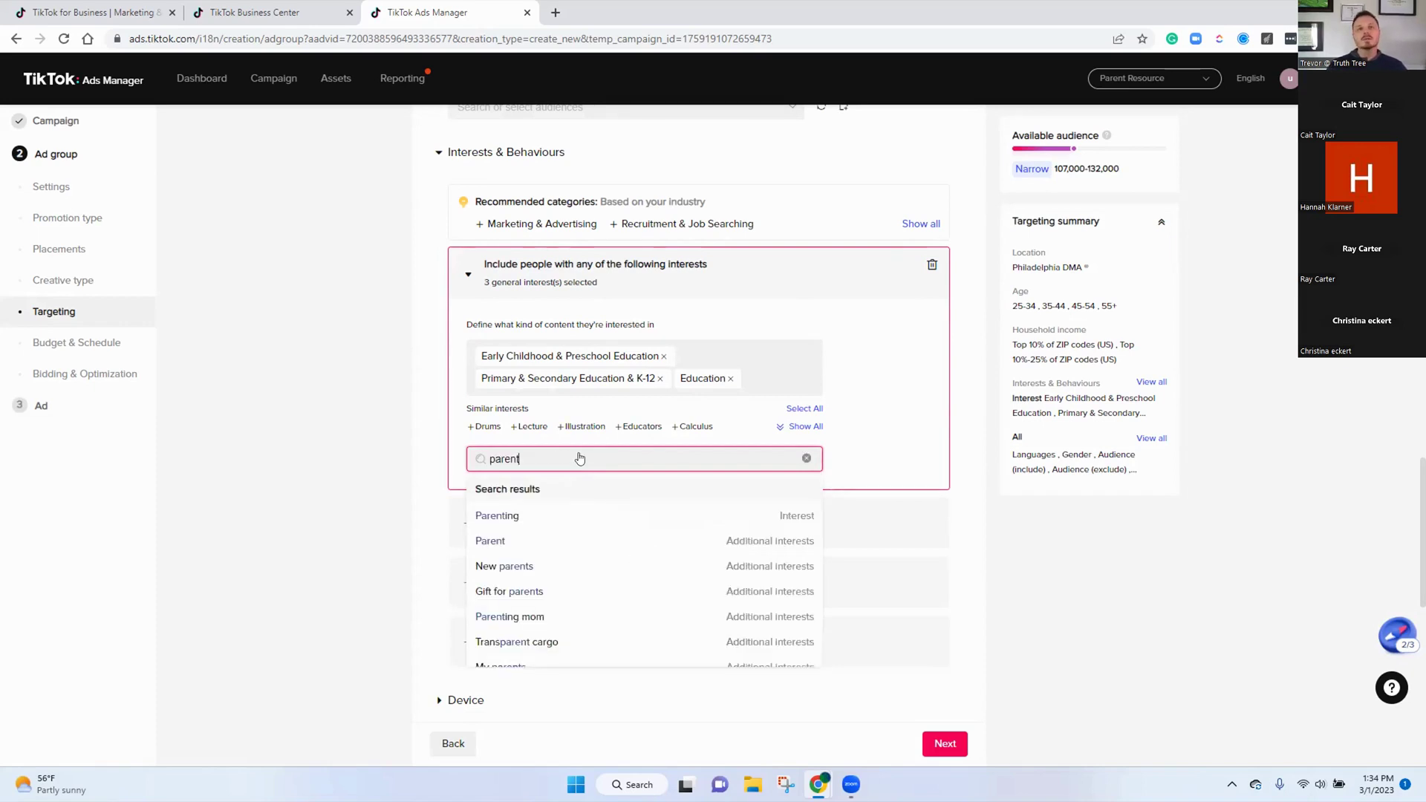
pyautogui.click(504, 517)
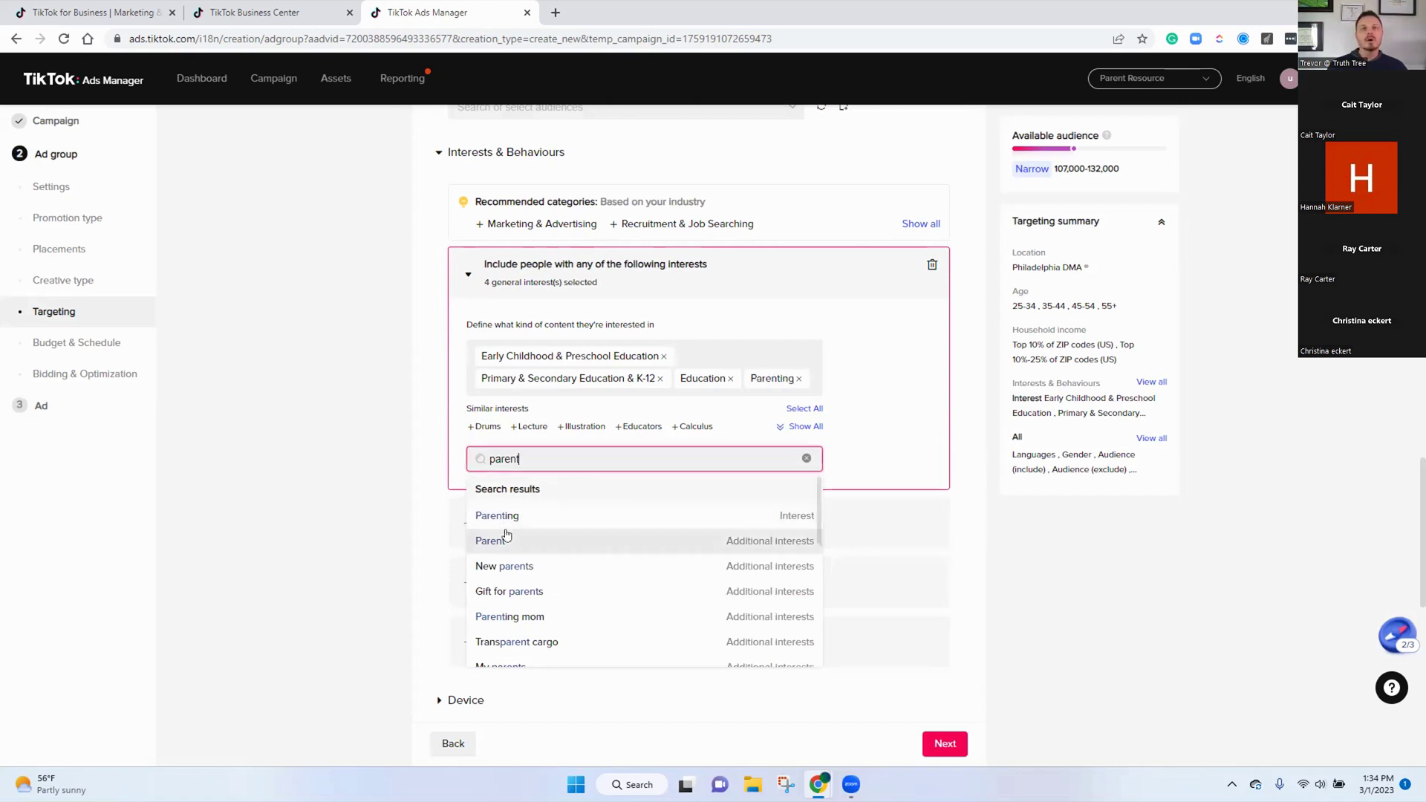
pyautogui.click(506, 537)
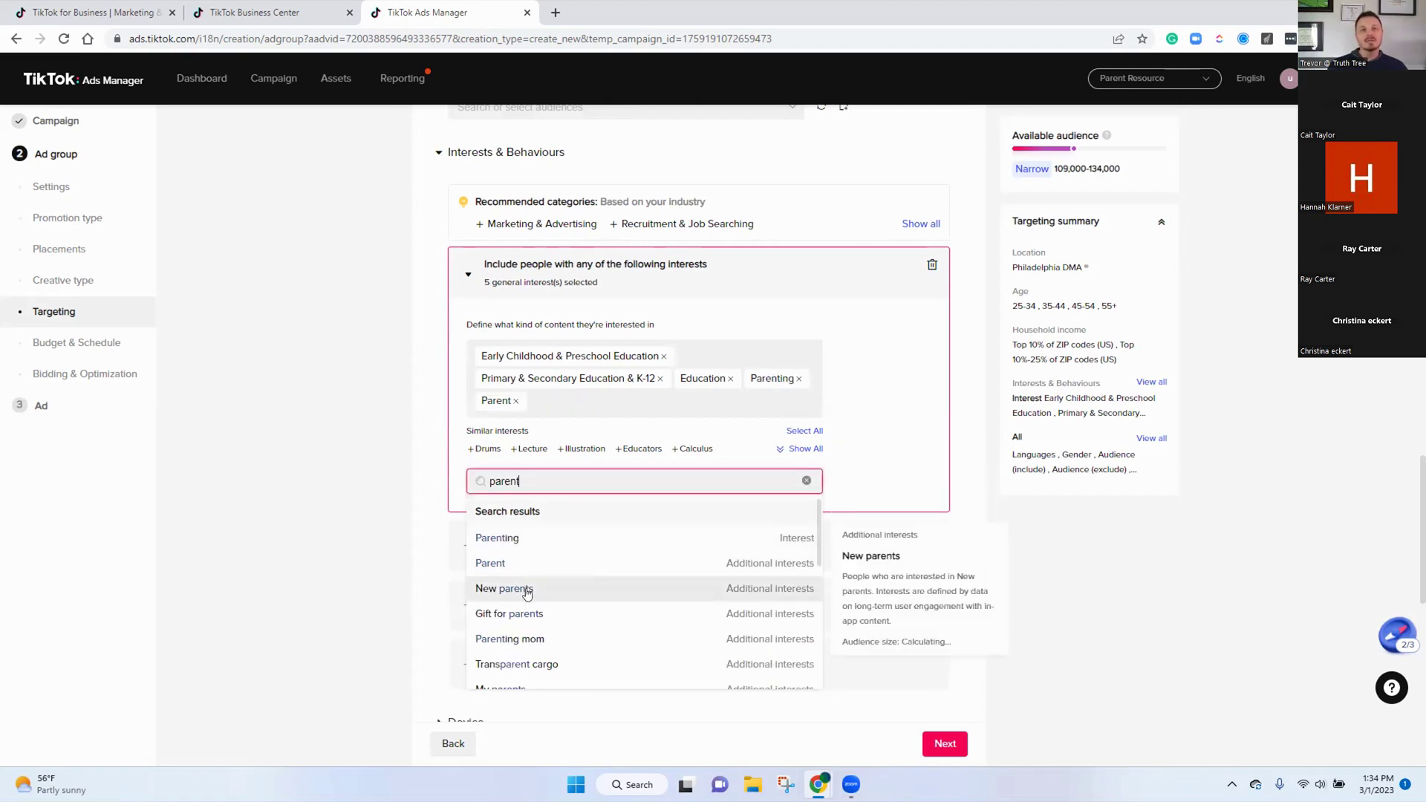
pyautogui.scroll(-2, 526, 591)
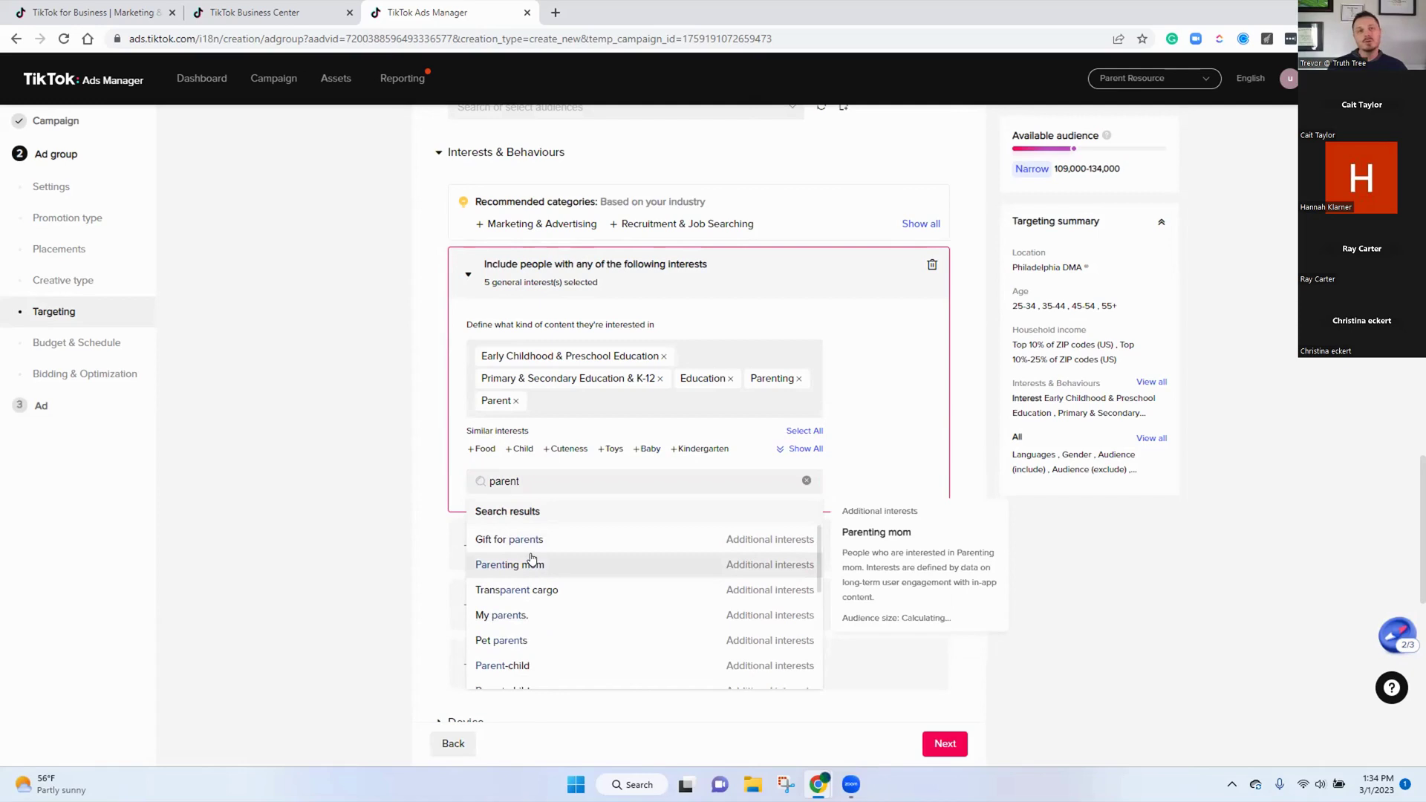
pyautogui.click(532, 558)
# Include Parenting tips and All parents from the same search results, and highlight the available audience estimate
pyautogui.scroll(-2, 532, 558)
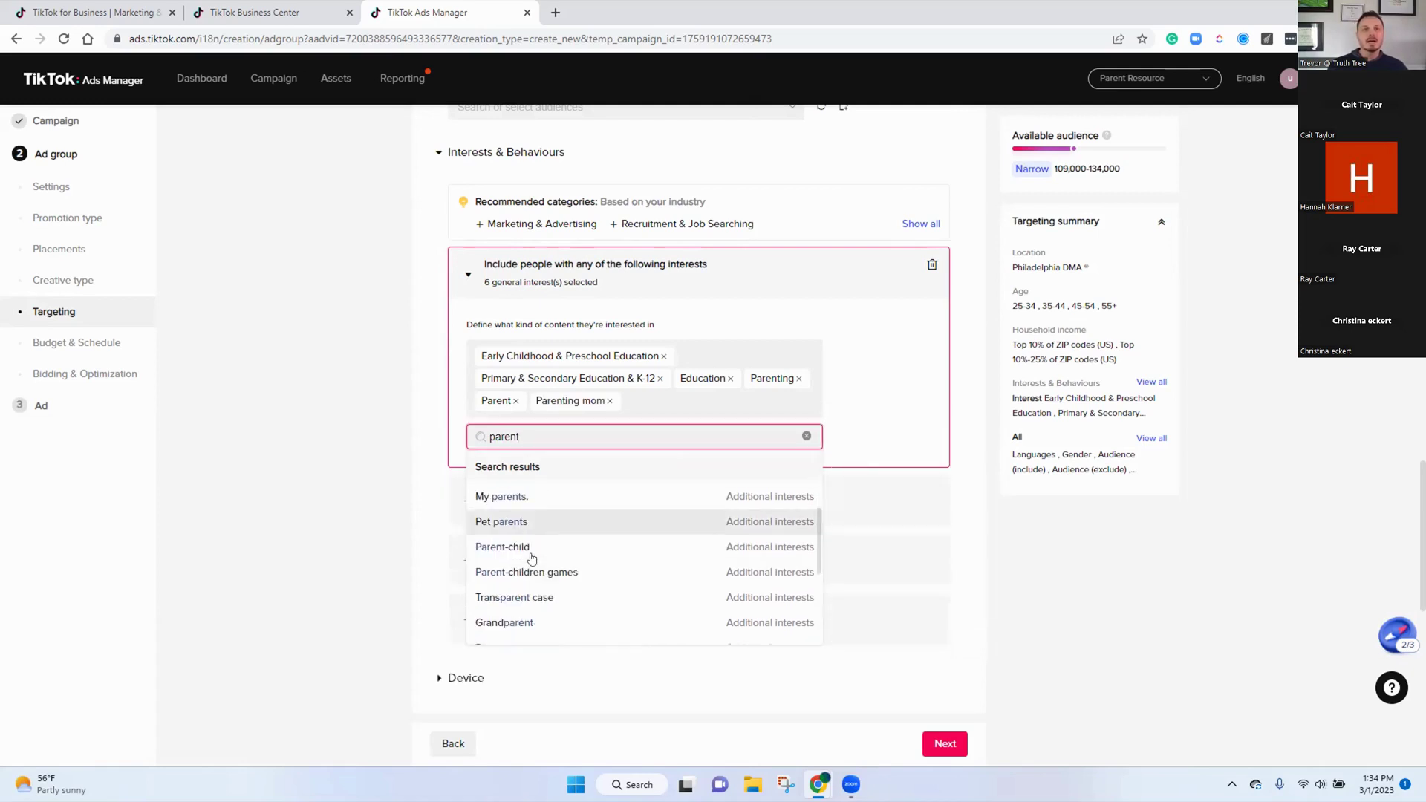
pyautogui.moveTo(565, 569)
pyautogui.scroll(-2, 566, 570)
pyautogui.click(565, 572)
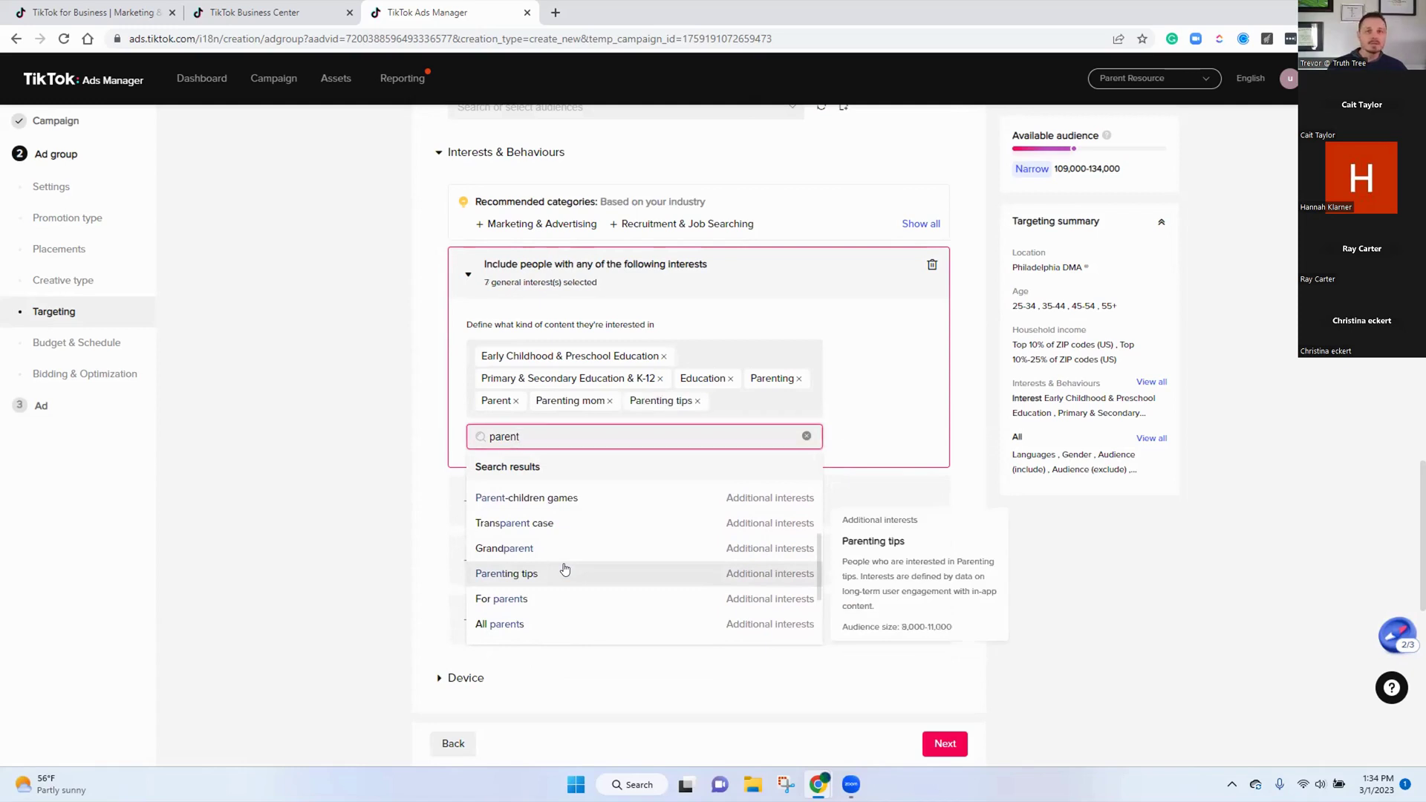
pyautogui.click(573, 623)
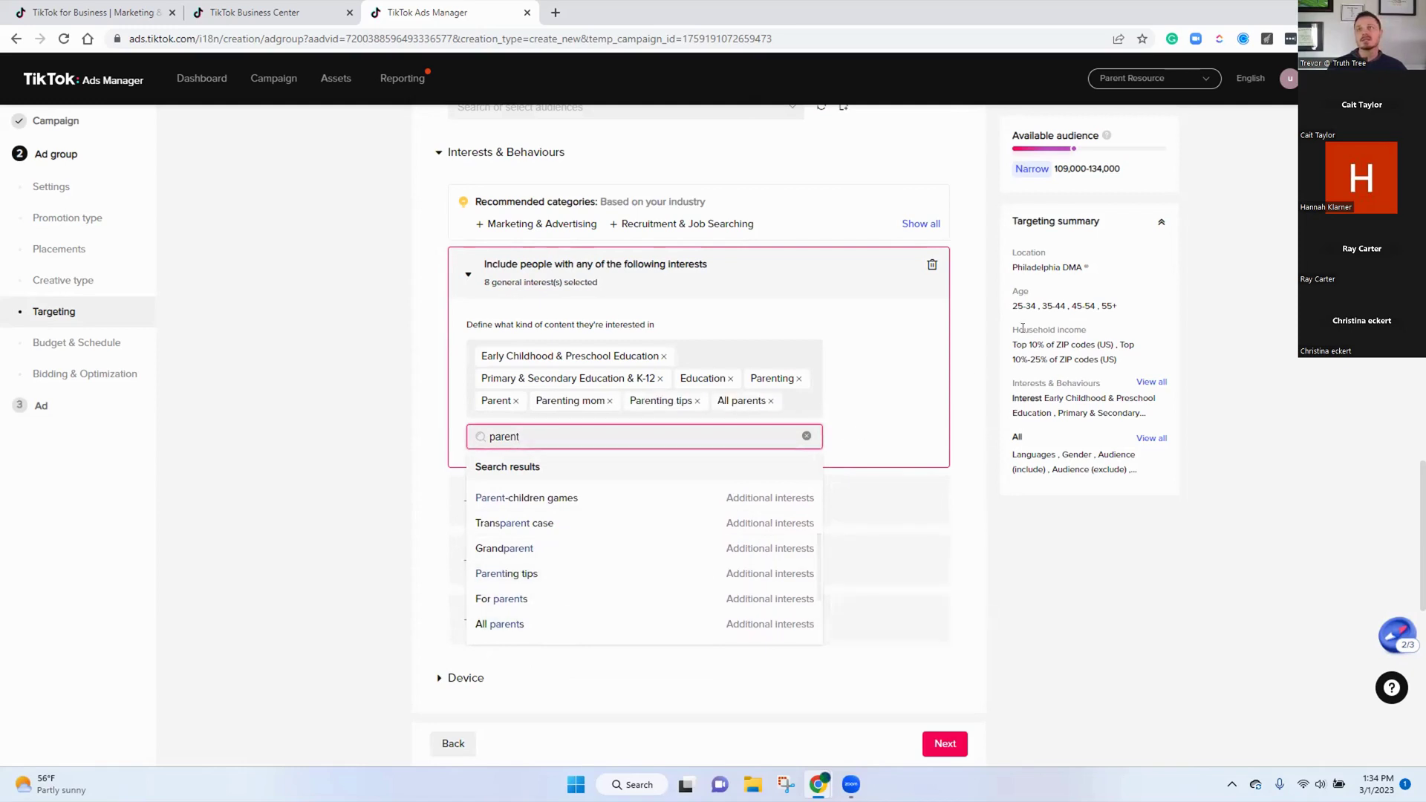
pyautogui.moveTo(1117, 167); pyautogui.dragTo(1059, 171)
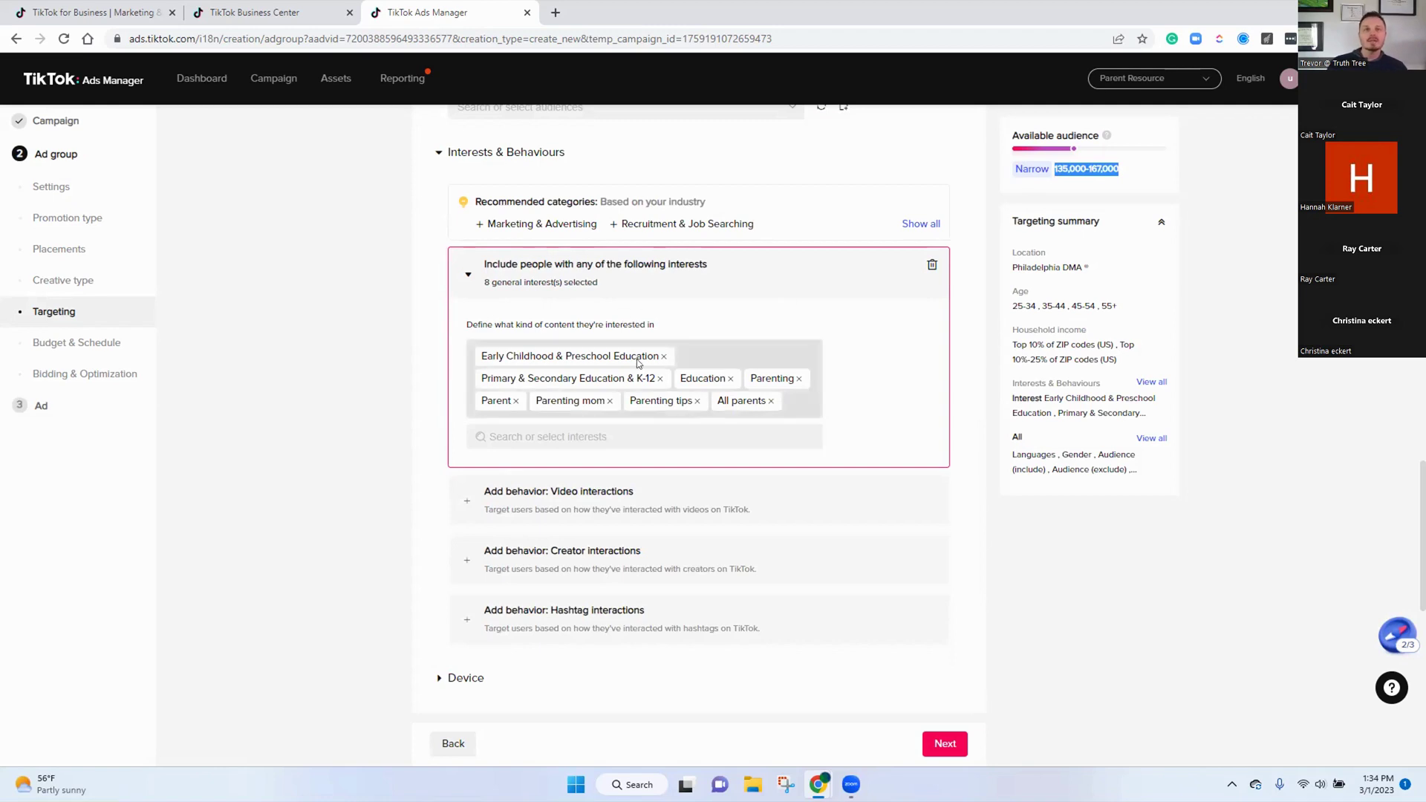
# Set the ad group's daily budget to 20 USD
pyautogui.scroll(-2, 637, 362)
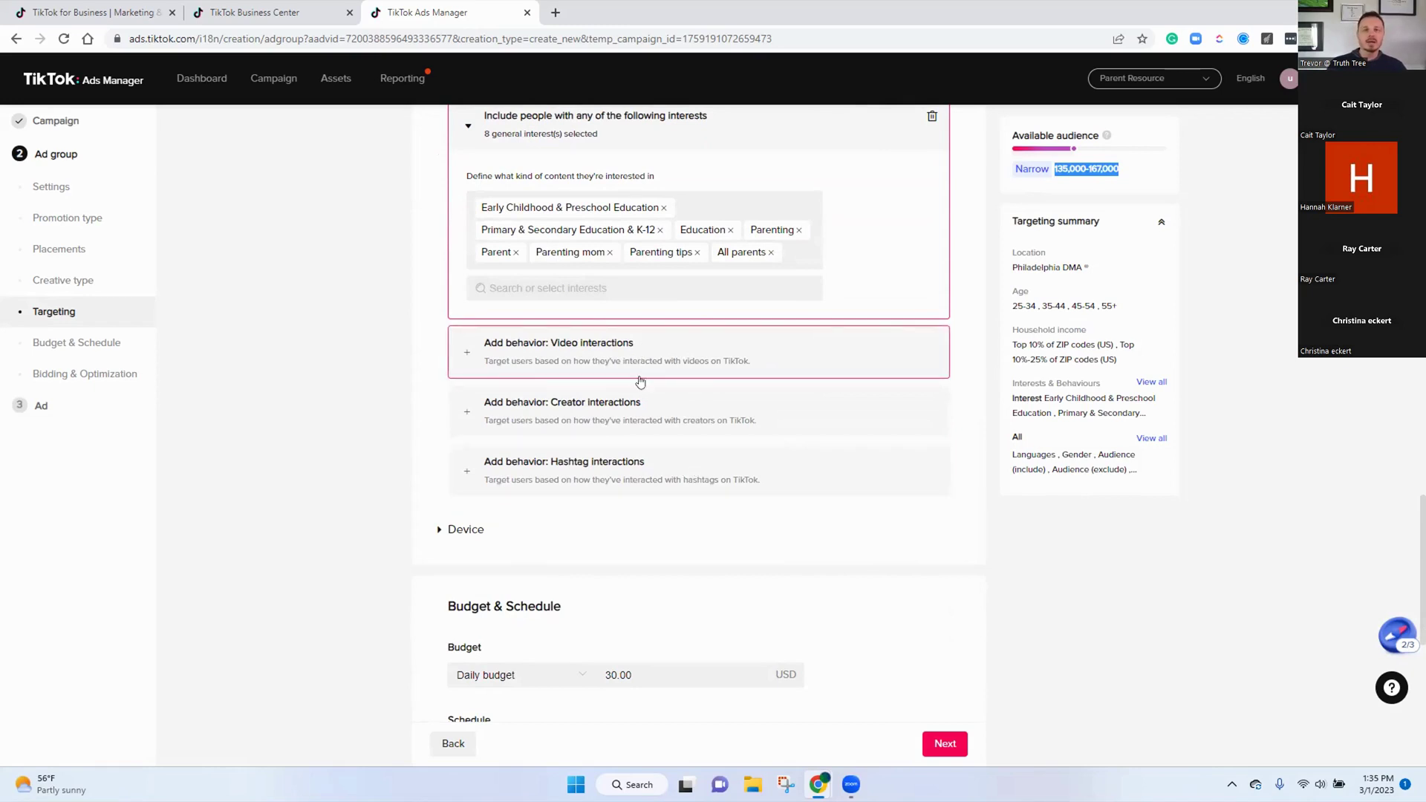
pyautogui.scroll(-2, 640, 382)
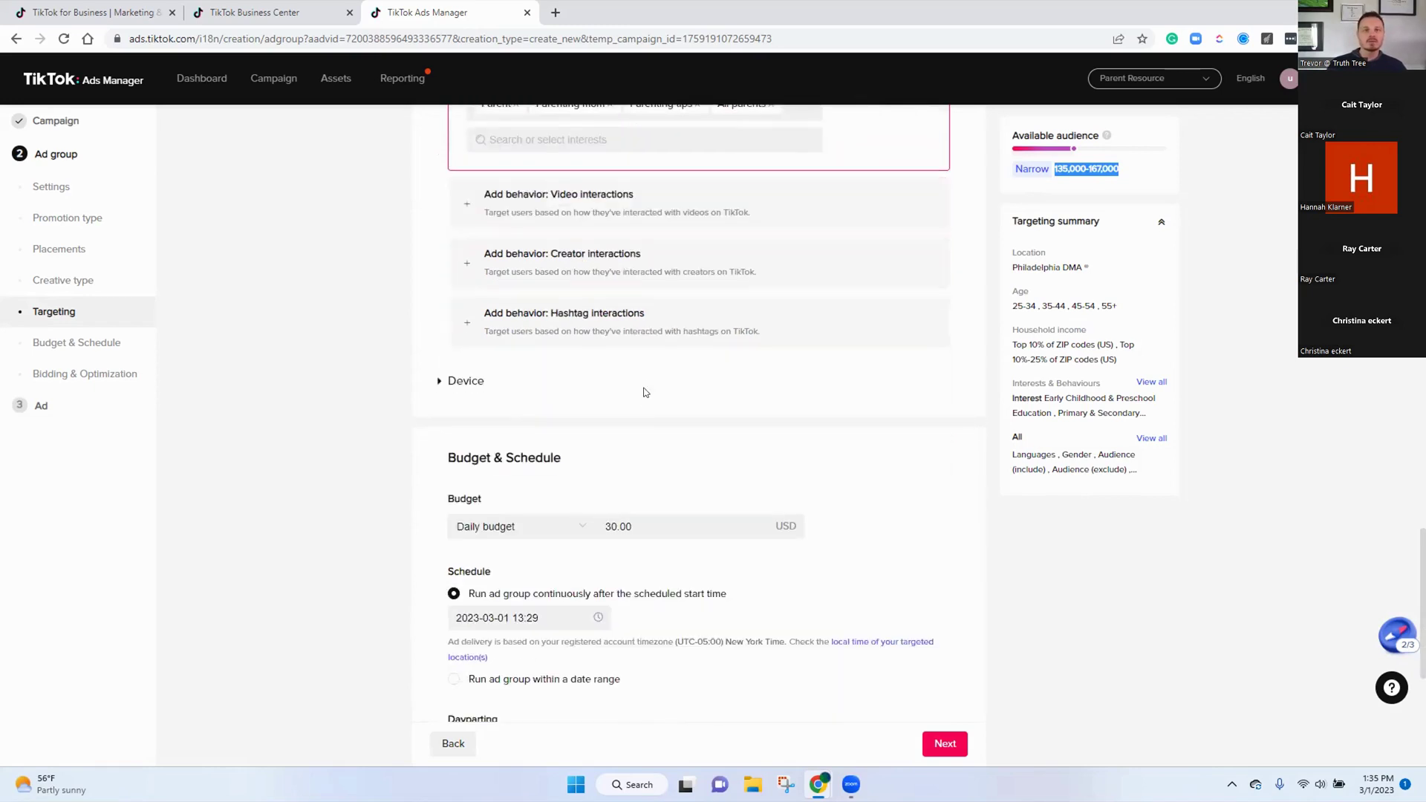
pyautogui.doubleClick(652, 522)
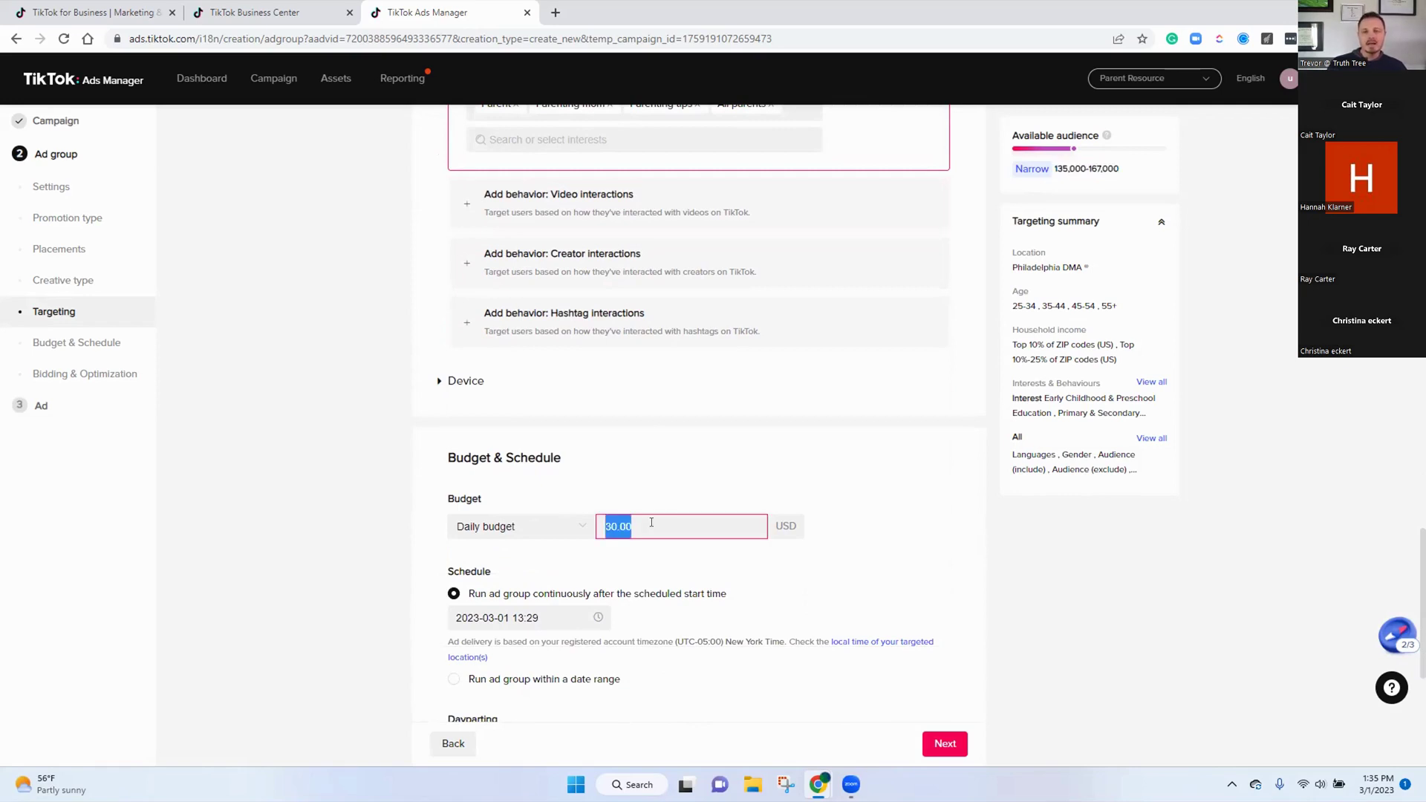
pyautogui.write('20')
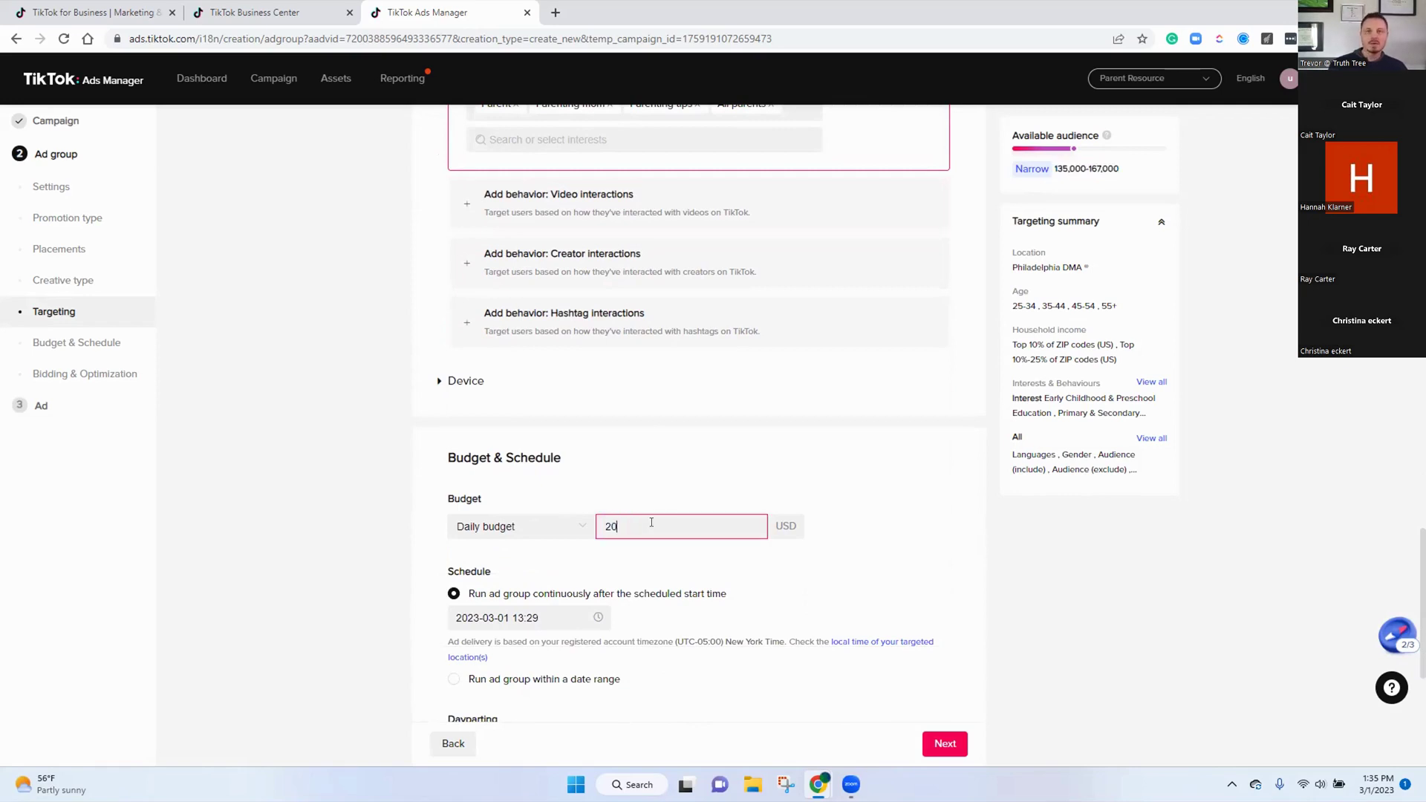
pyautogui.click(805, 460)
# Try a daily budget of 19 USD, and set it back to 20 USD
pyautogui.doubleClick(618, 529)
pyautogui.write('19')
pyautogui.click(685, 483)
pyautogui.doubleClick(651, 524)
pyautogui.write('20')
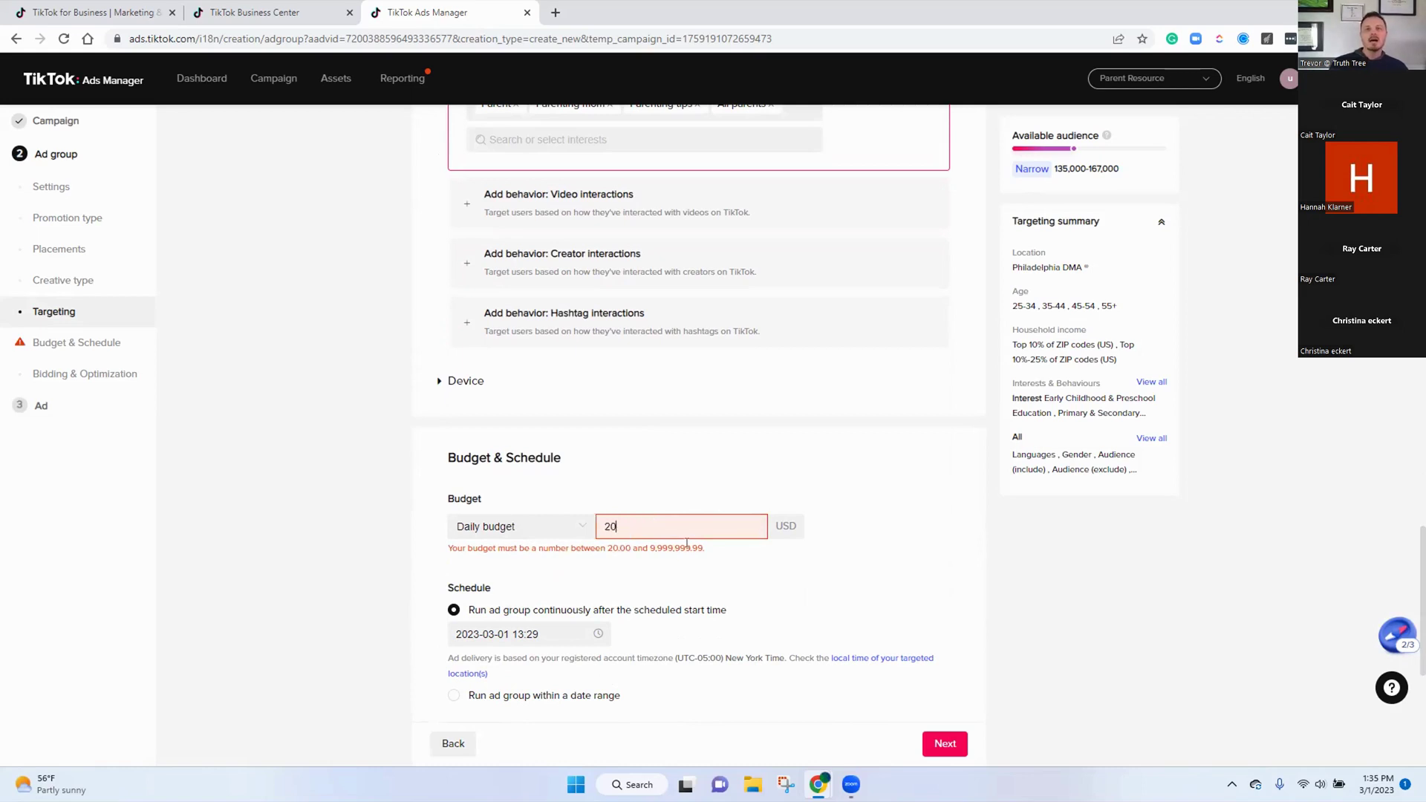
pyautogui.click(694, 563)
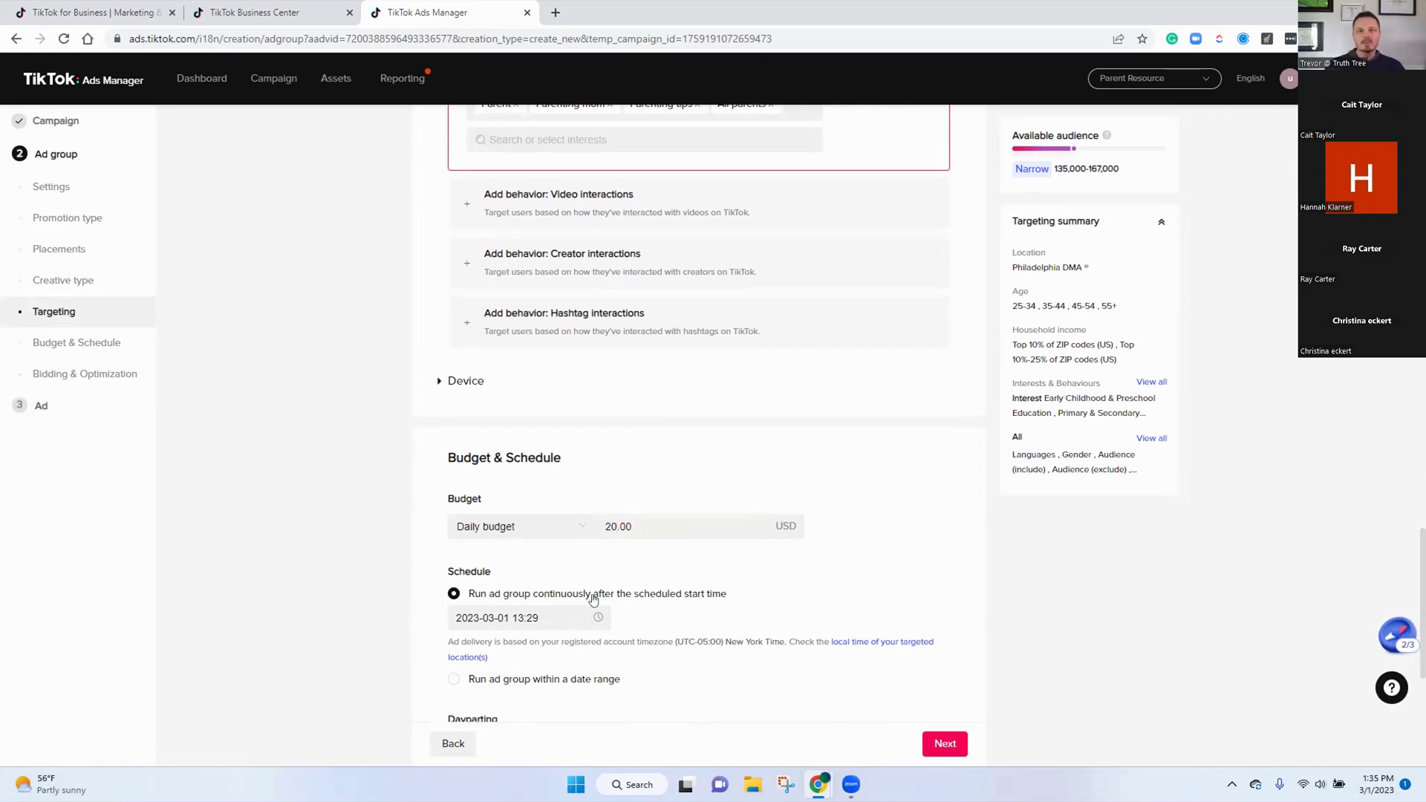
# Schedule the ad group to run within a date range
pyautogui.scroll(-2, 586, 605)
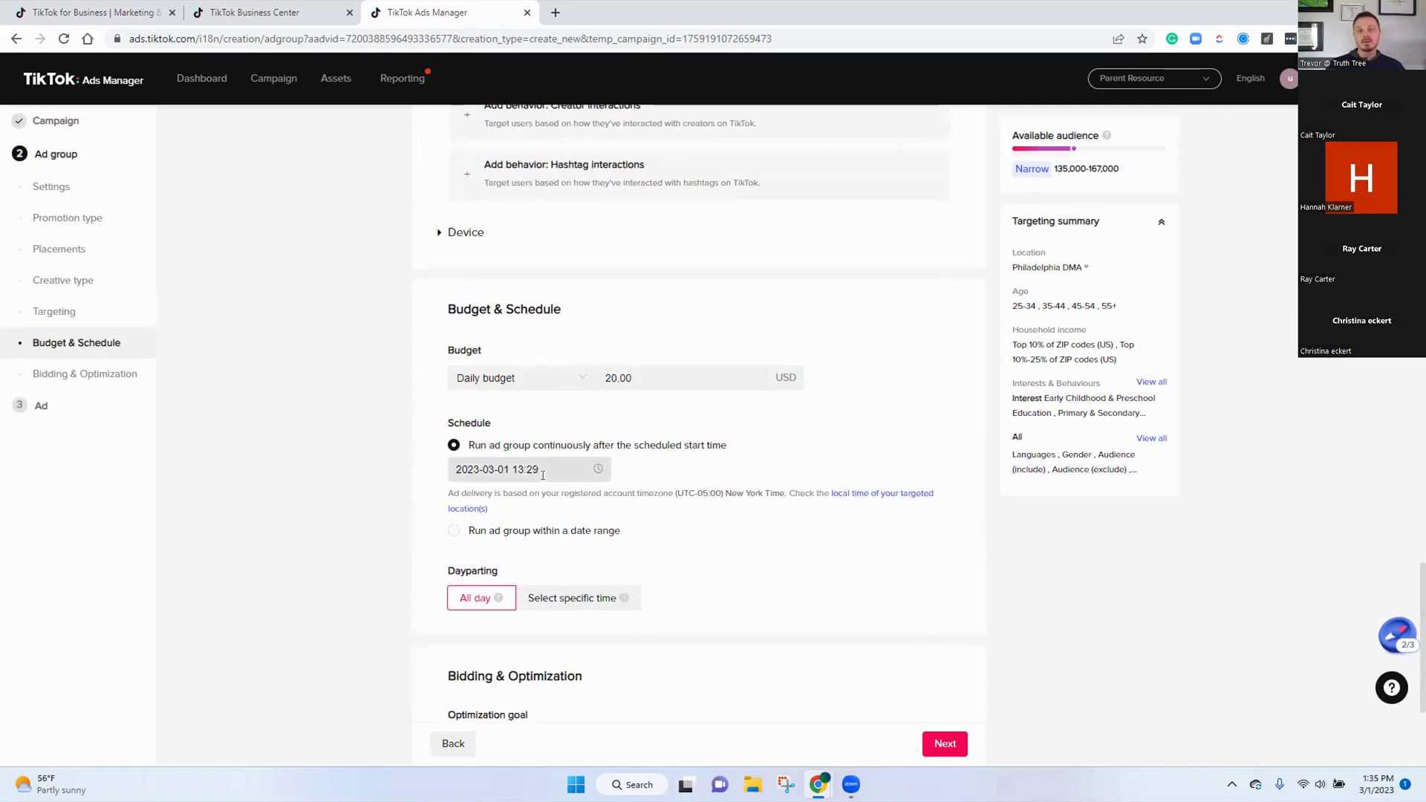
pyautogui.click(520, 531)
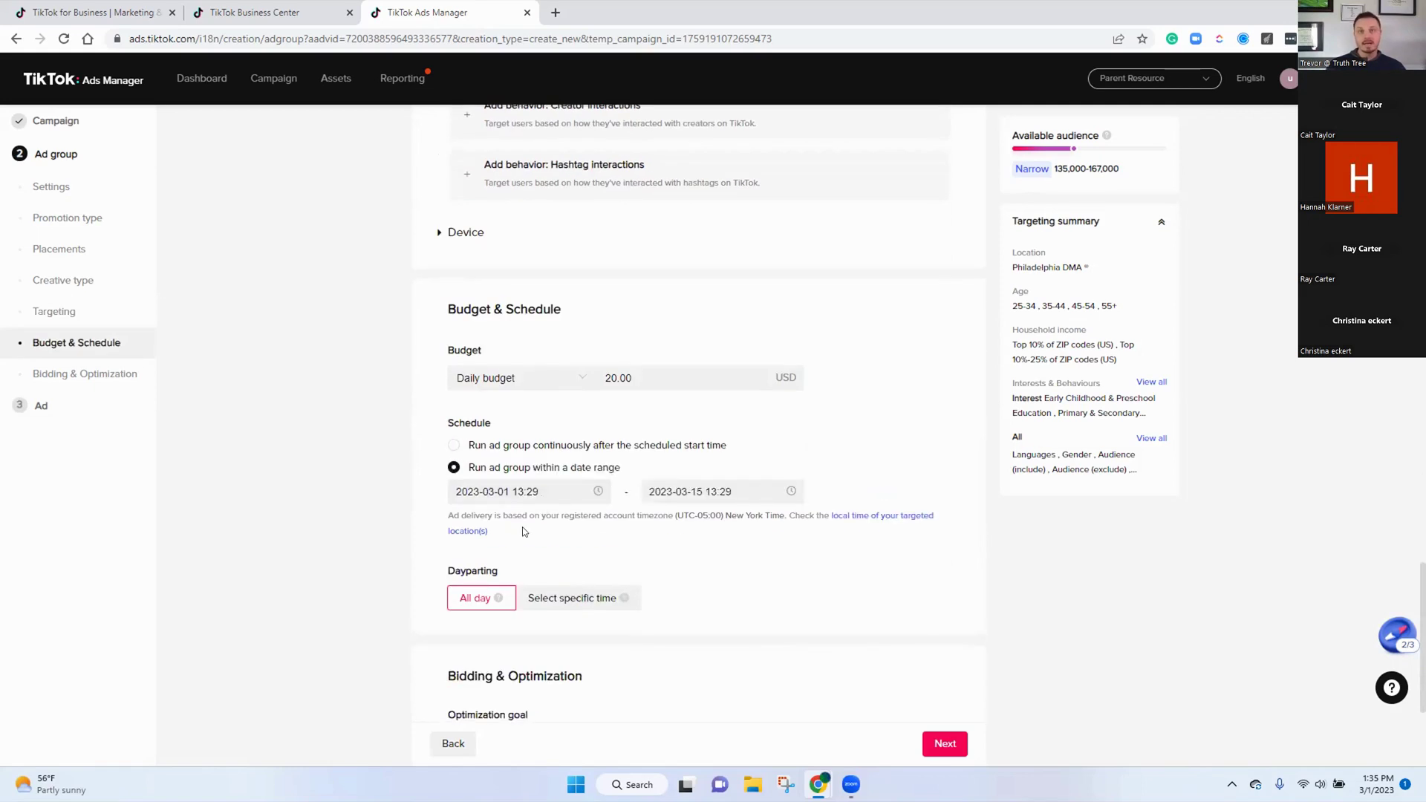
pyautogui.click(701, 494)
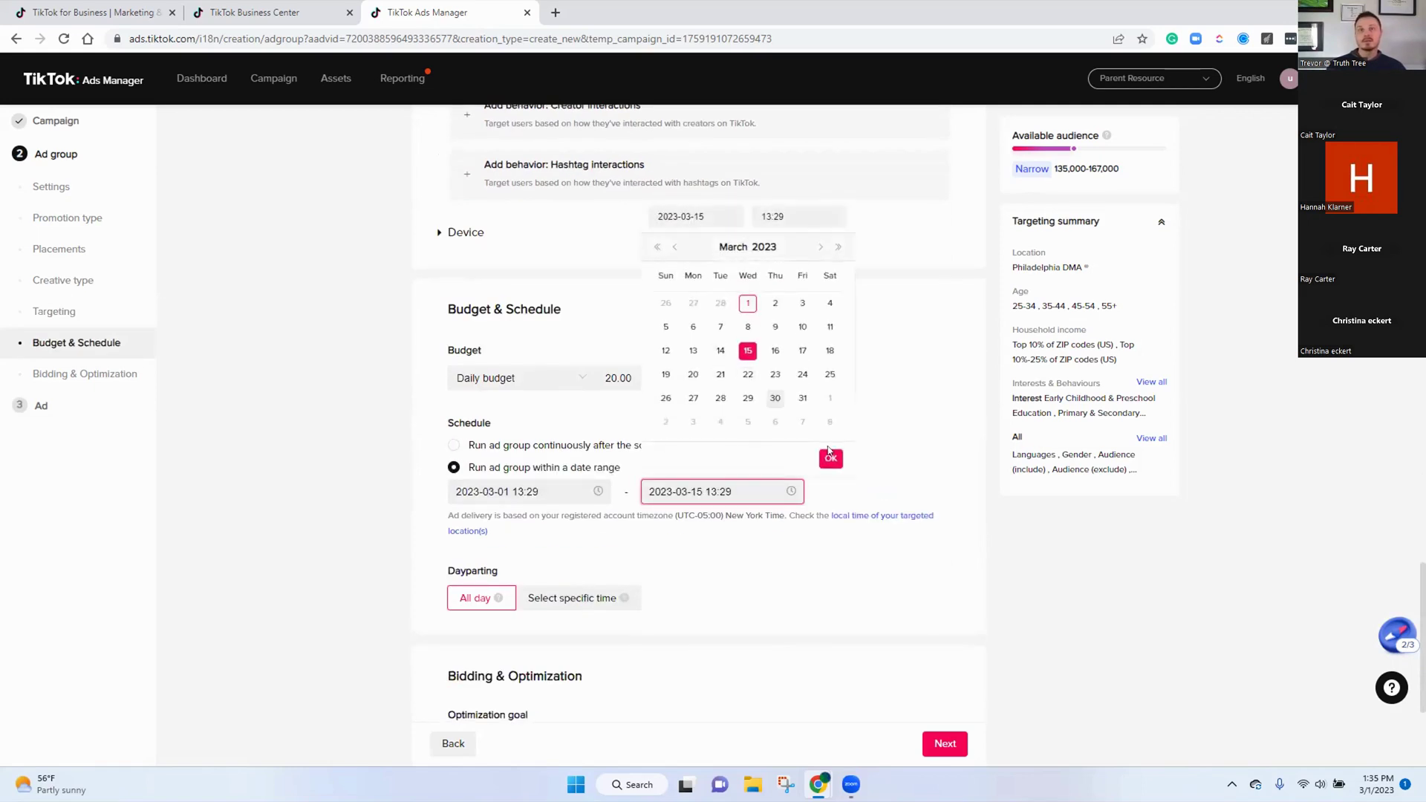
pyautogui.click(830, 460)
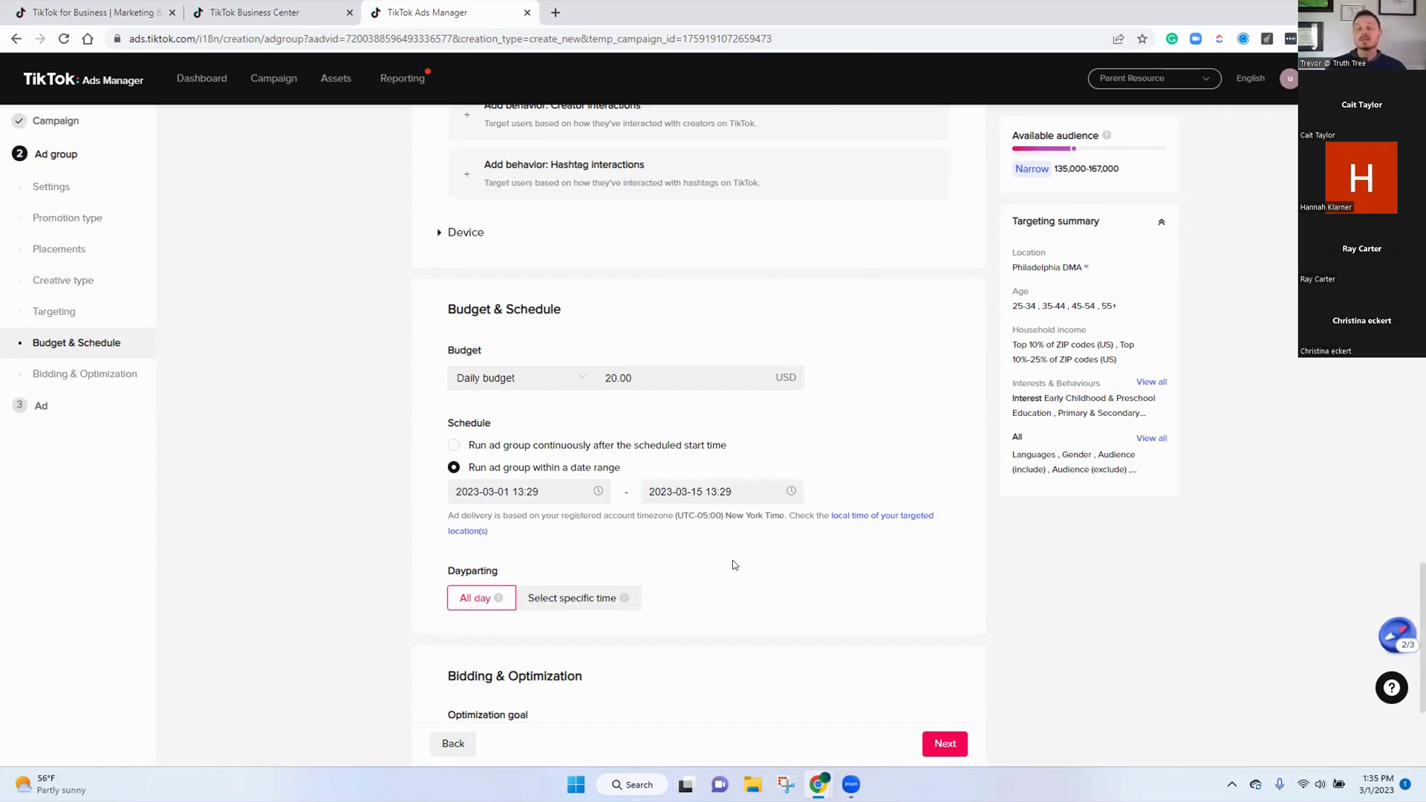
# Choose Click as the ad group's optimization goal under Bidding & Optimization
pyautogui.scroll(-2, 734, 565)
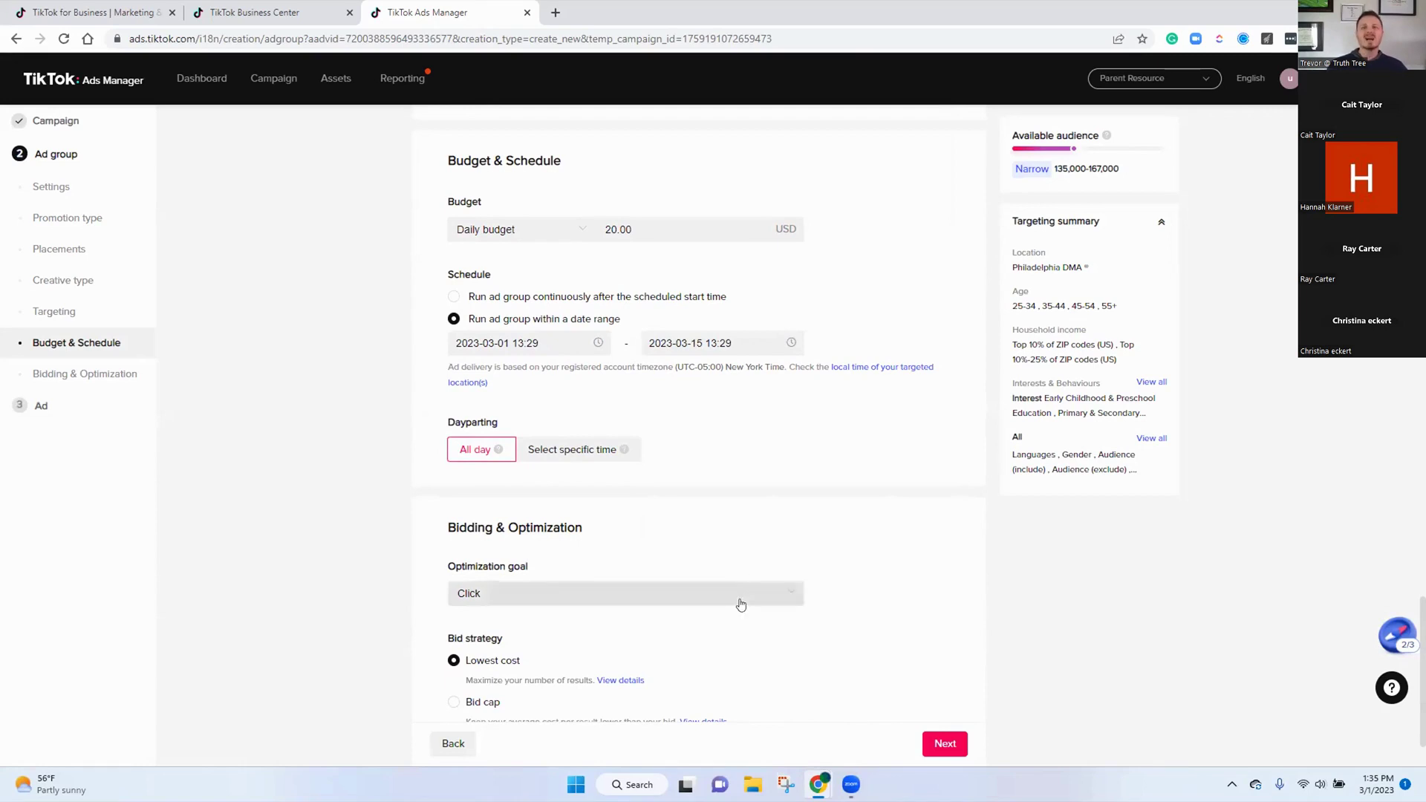
pyautogui.click(743, 590)
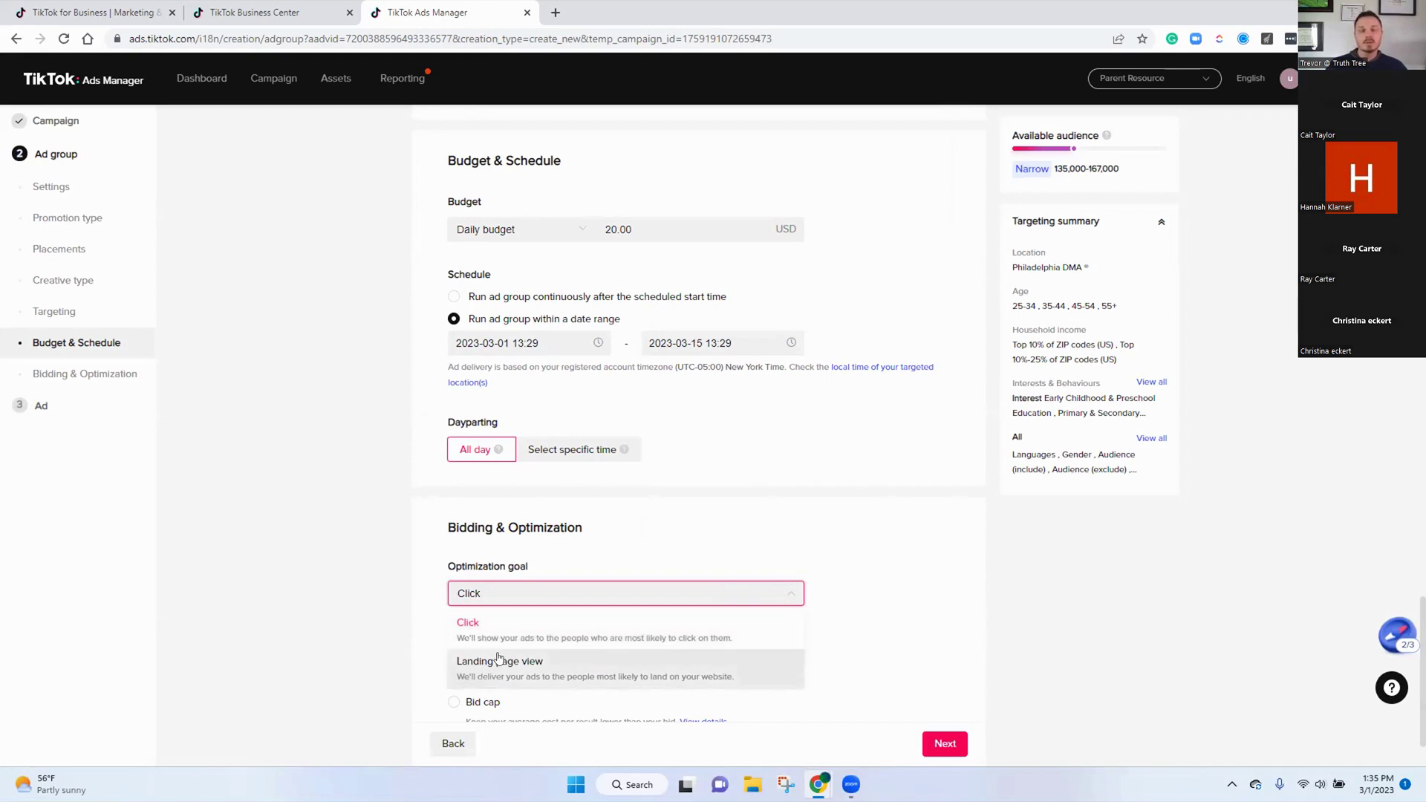
pyautogui.tripleClick(529, 571)
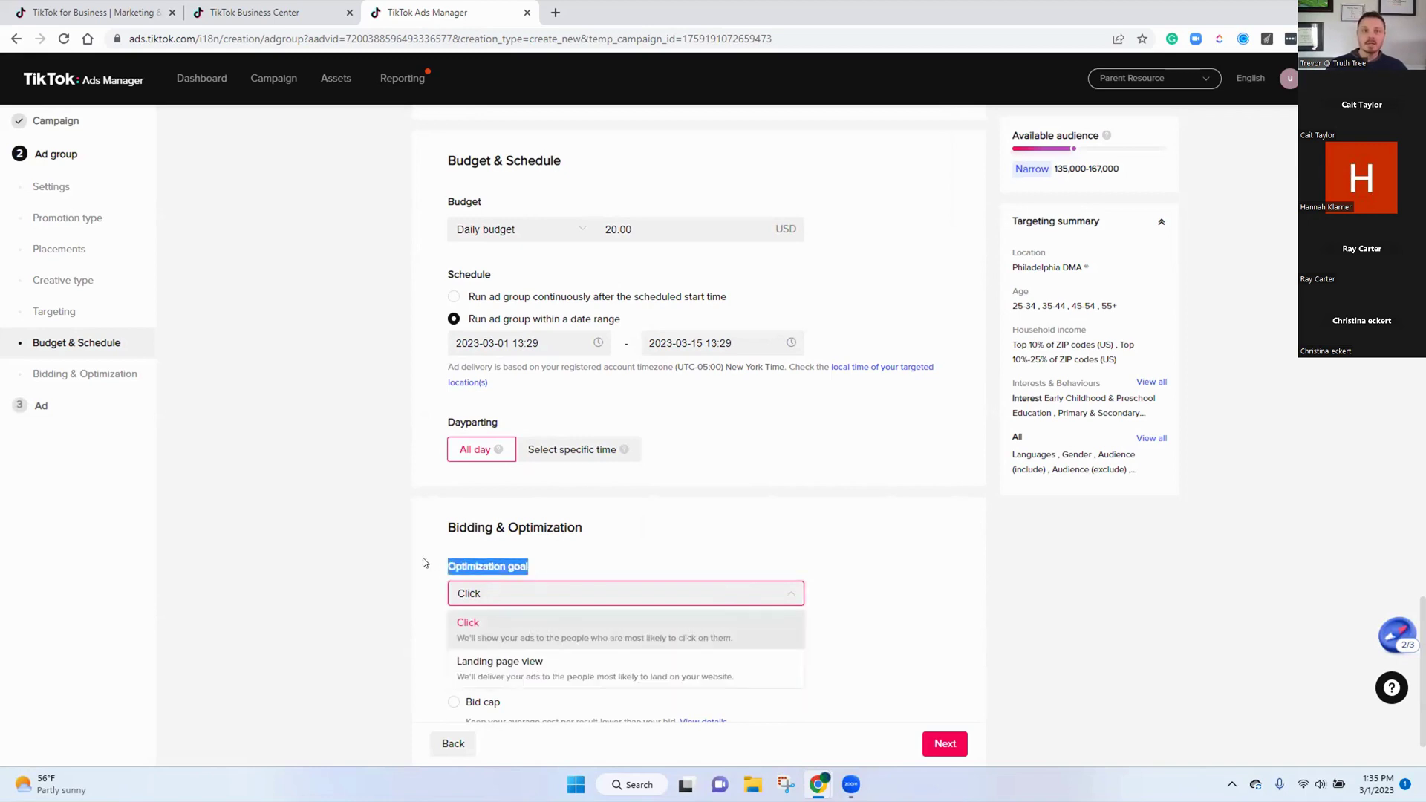
pyautogui.click(480, 599)
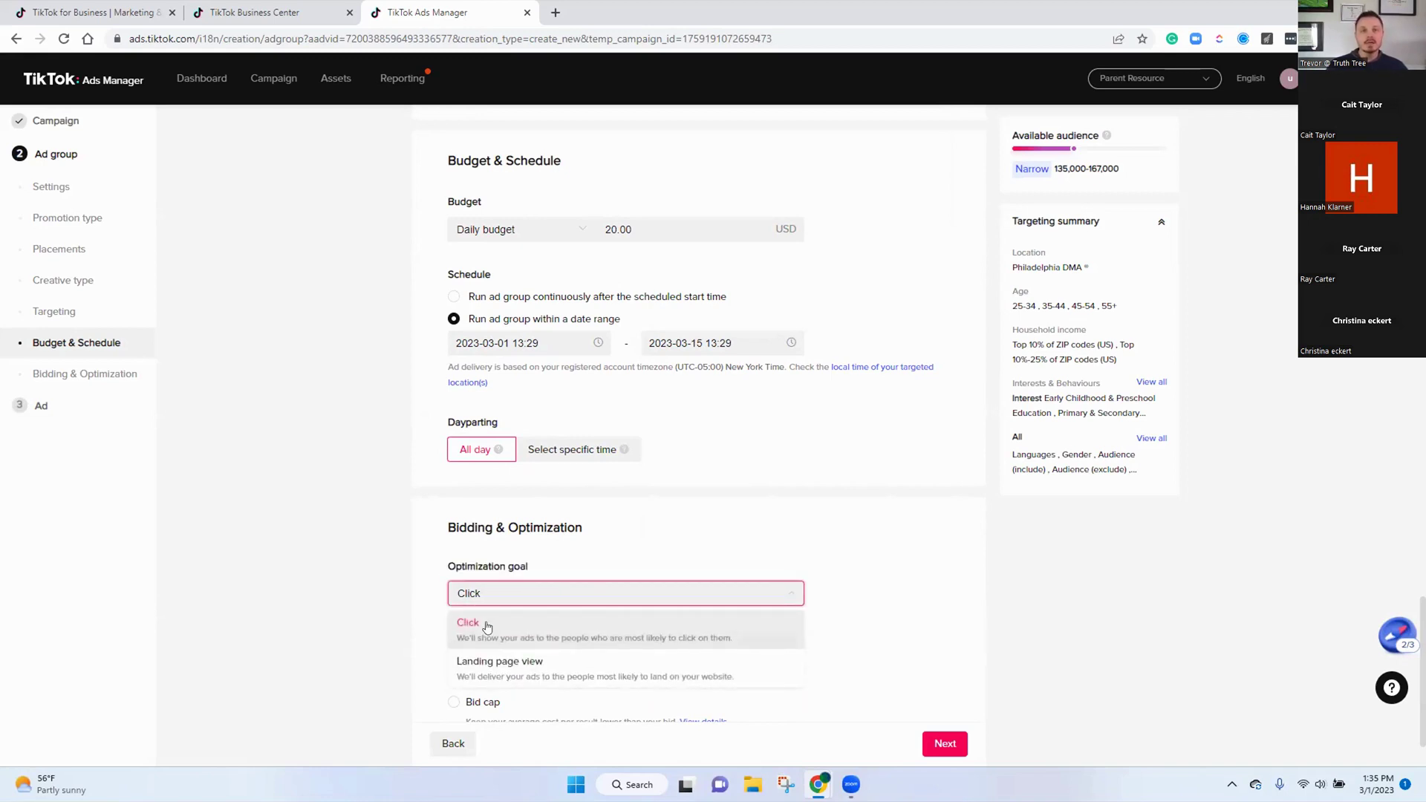
pyautogui.click(488, 628)
pyautogui.scroll(-1, 517, 613)
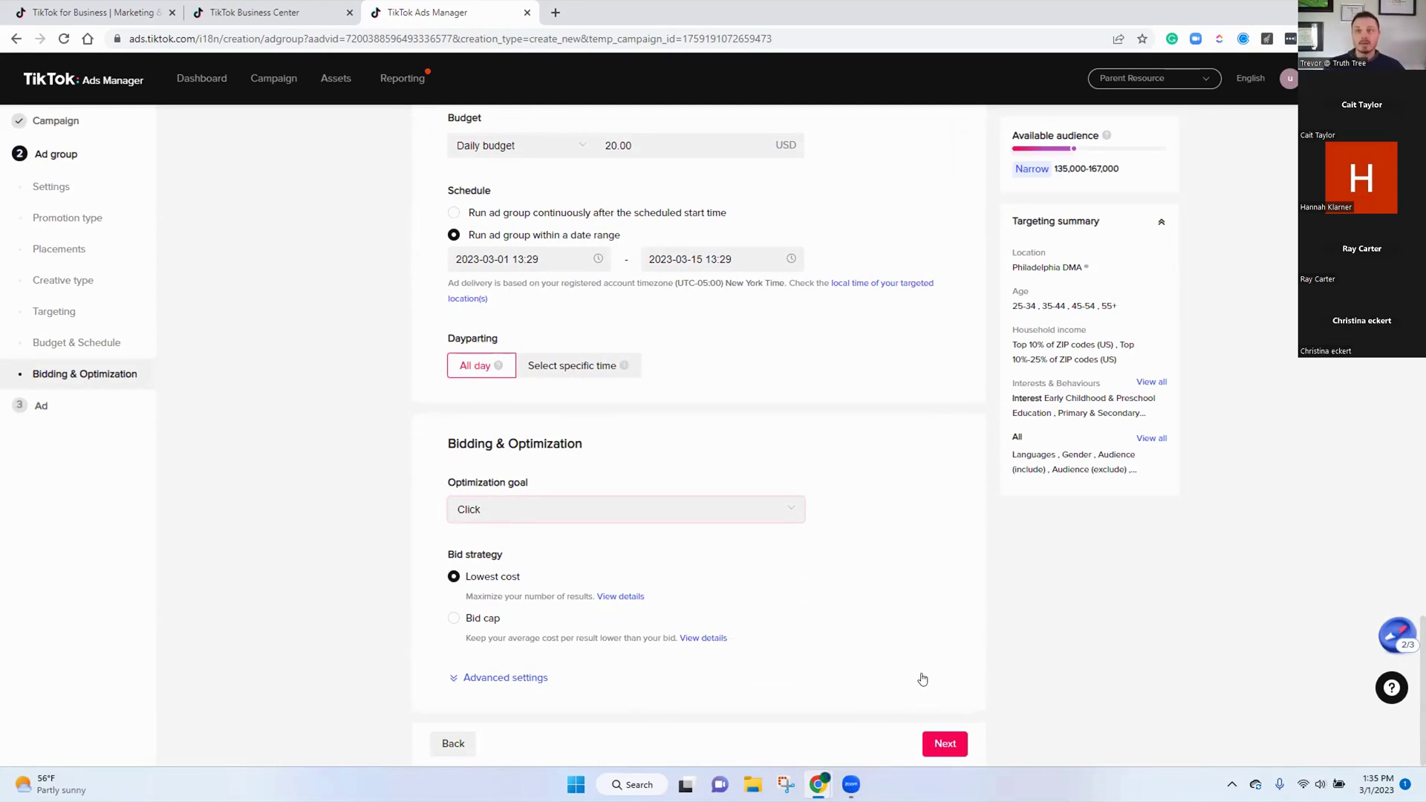
# Replace the Philadelphia DMA target location with the city of Philadelphia, Philadelphia County, Pennsylvania
pyautogui.scroll(12, 920, 675)
pyautogui.scroll(10, 935, 619)
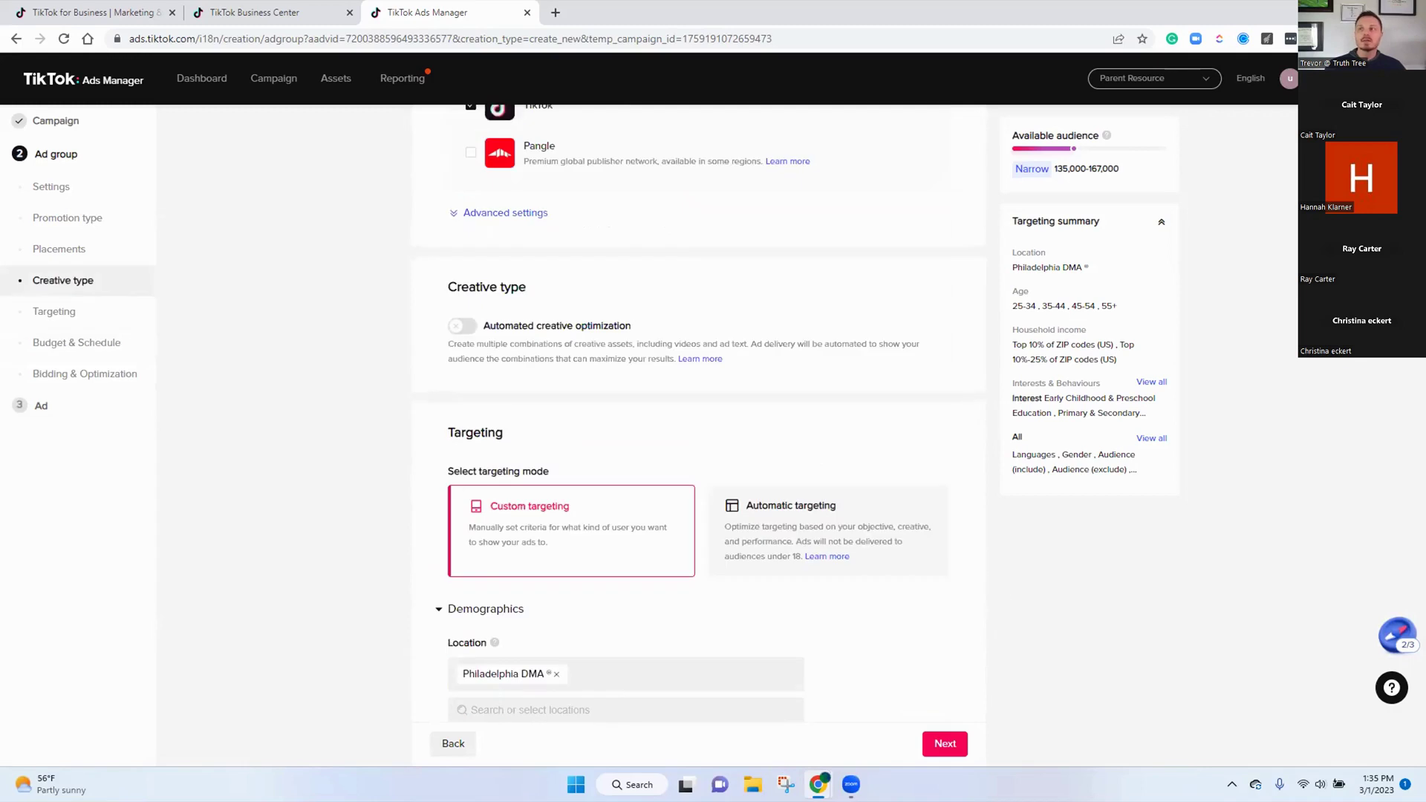
pyautogui.scroll(6, 698, 434)
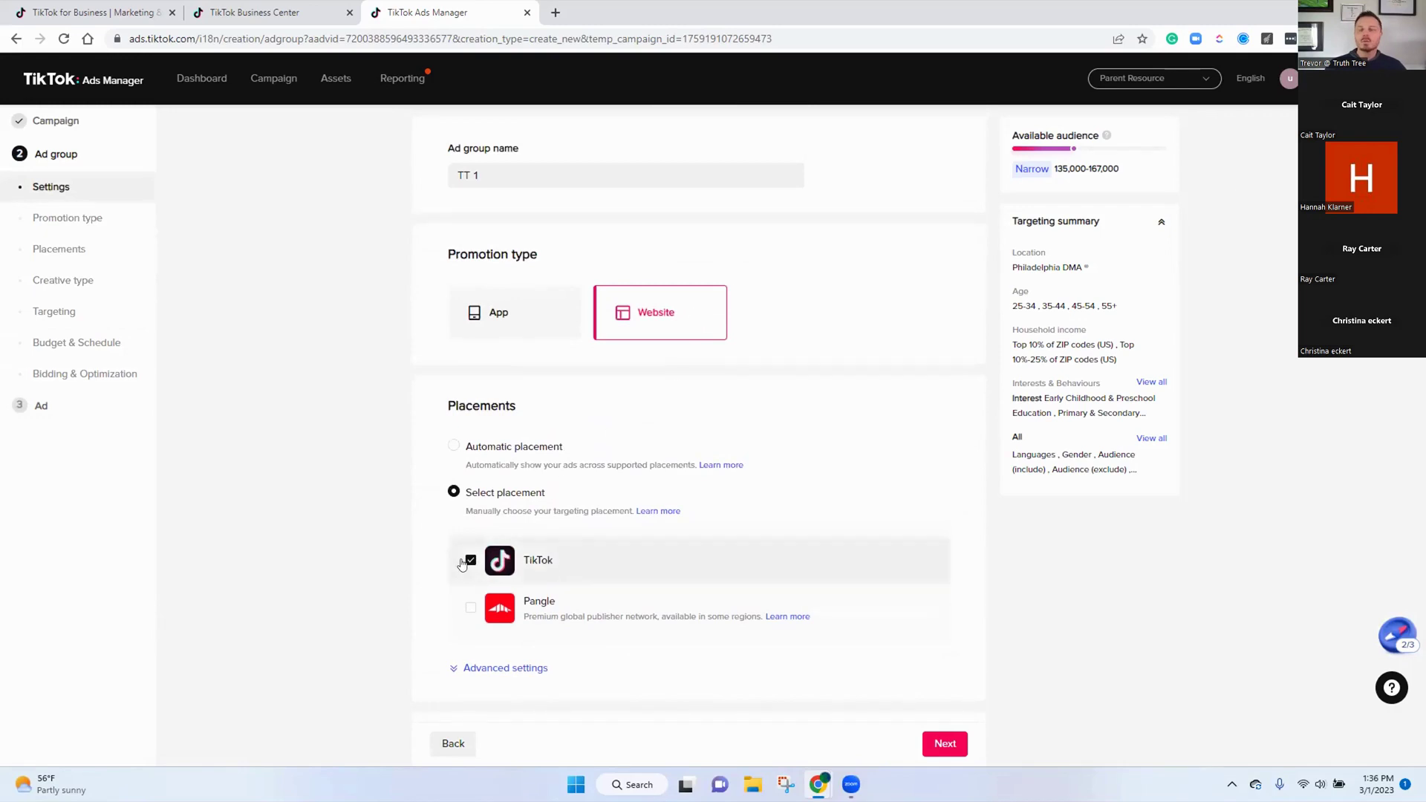
pyautogui.scroll(-4, 462, 564)
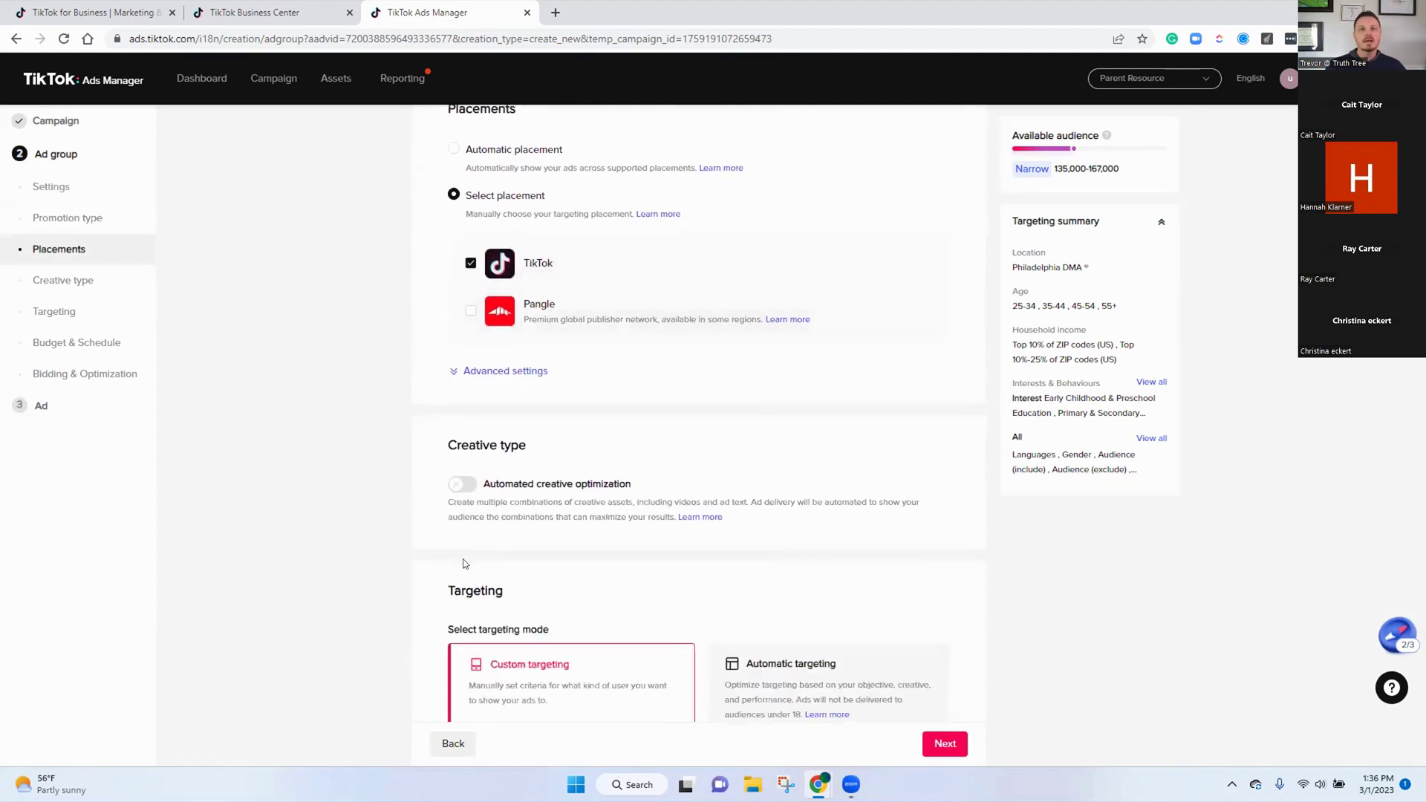
pyautogui.scroll(-4, 462, 487)
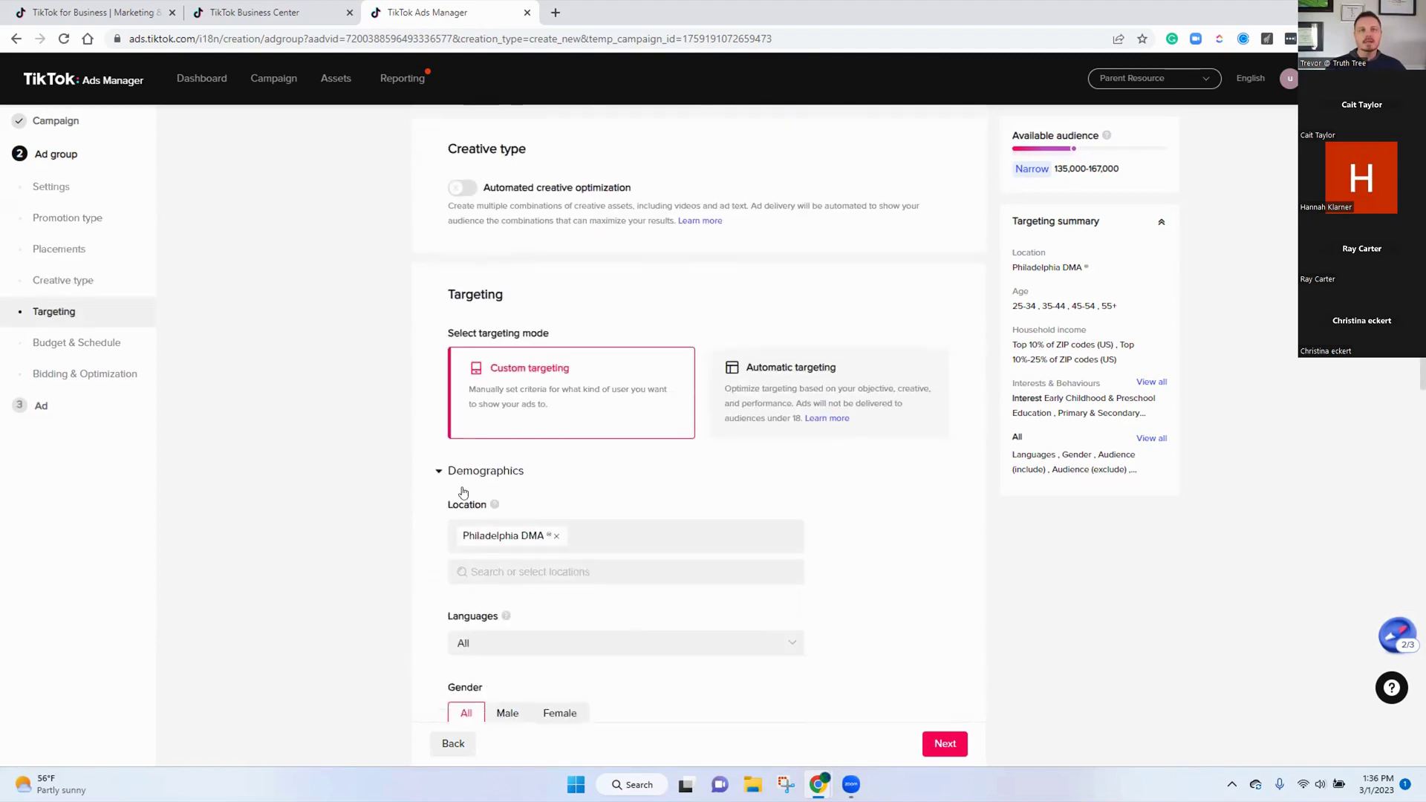
pyautogui.scroll(-1, 519, 438)
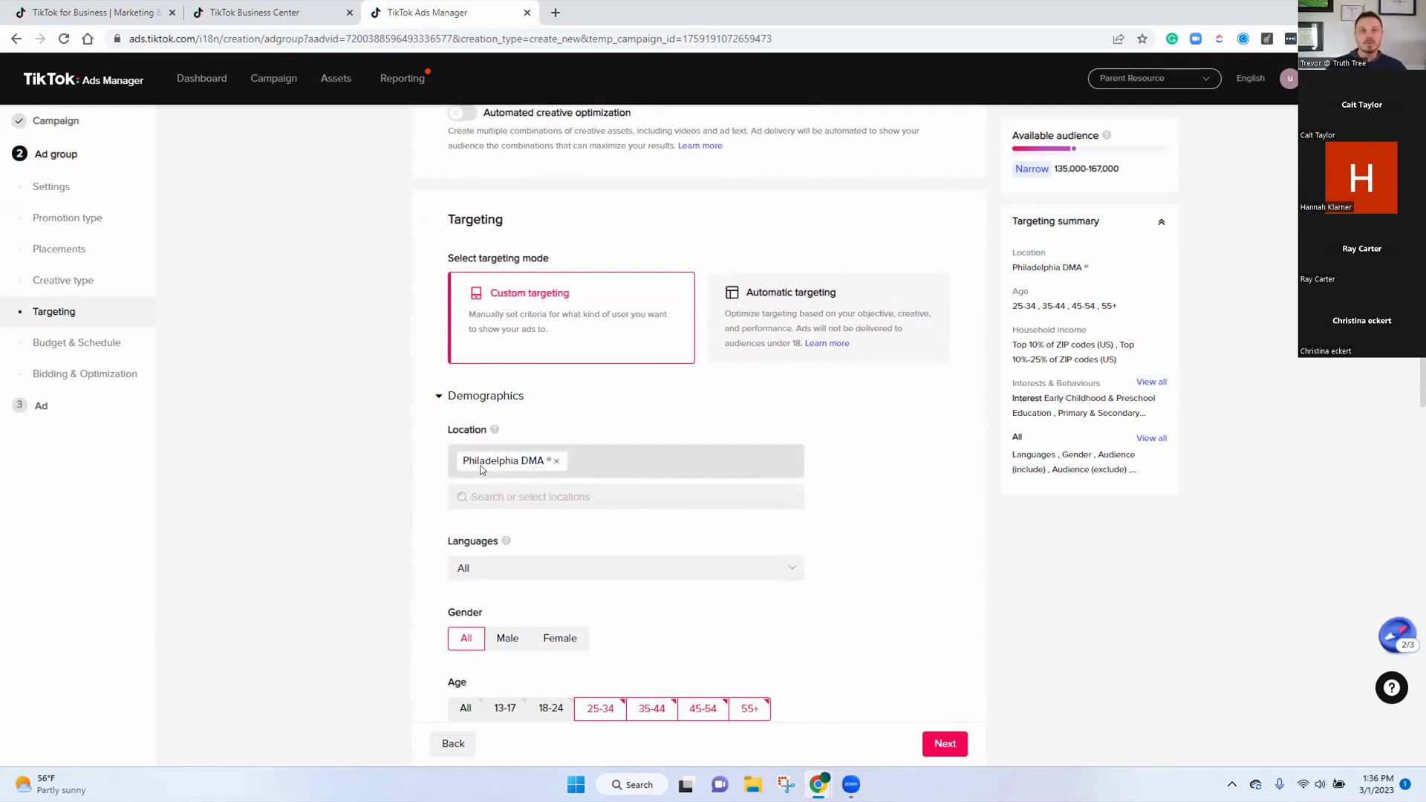
pyautogui.click(556, 460)
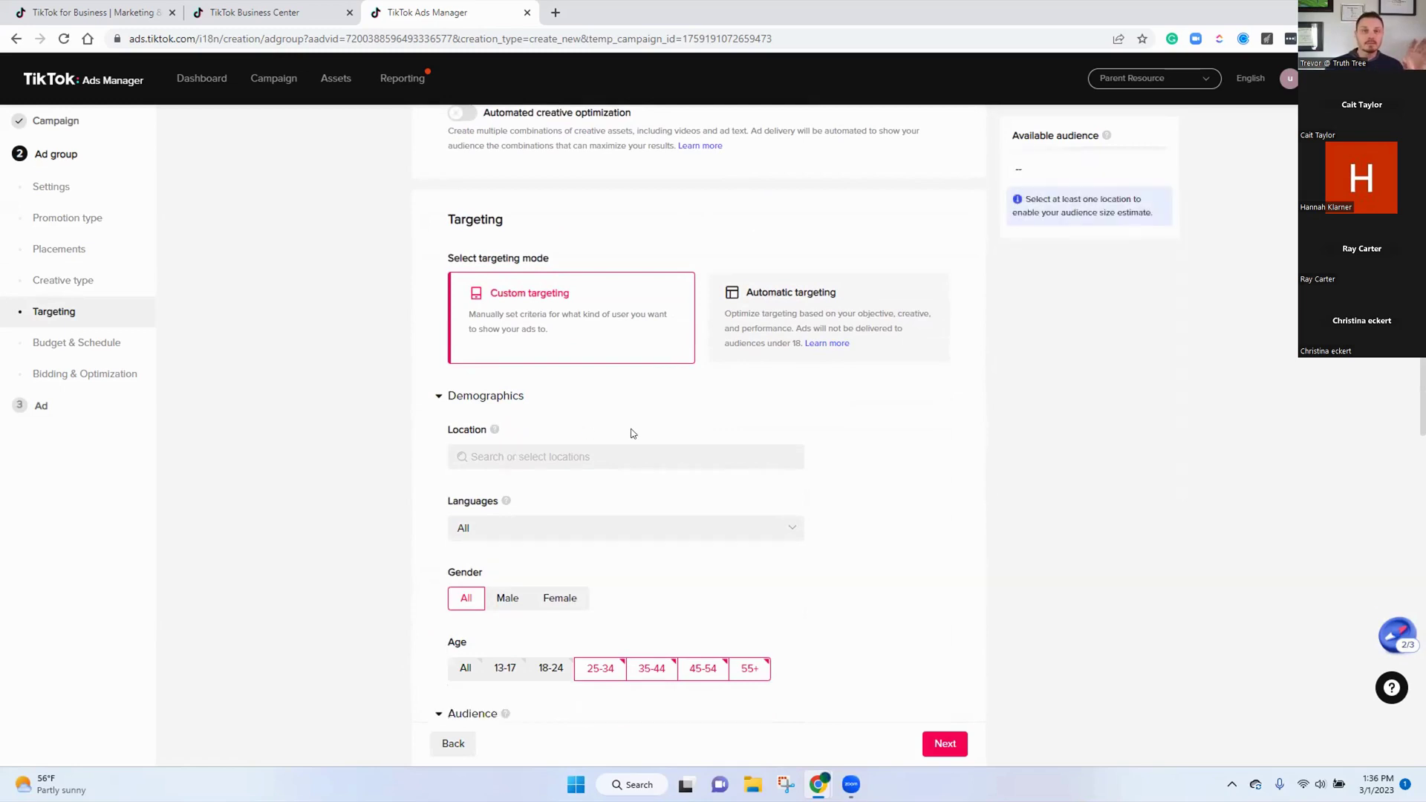
pyautogui.click(586, 455)
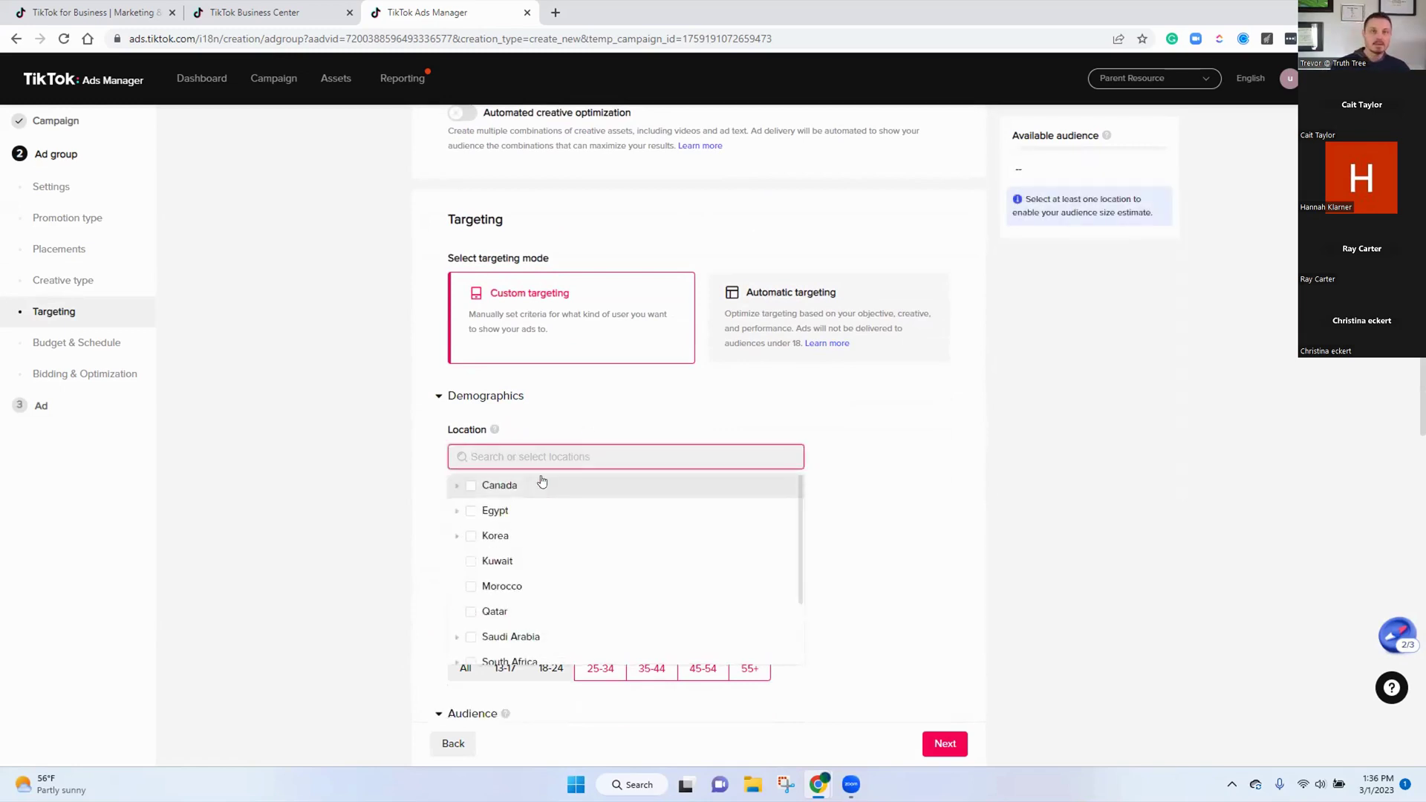
pyautogui.write('phila')
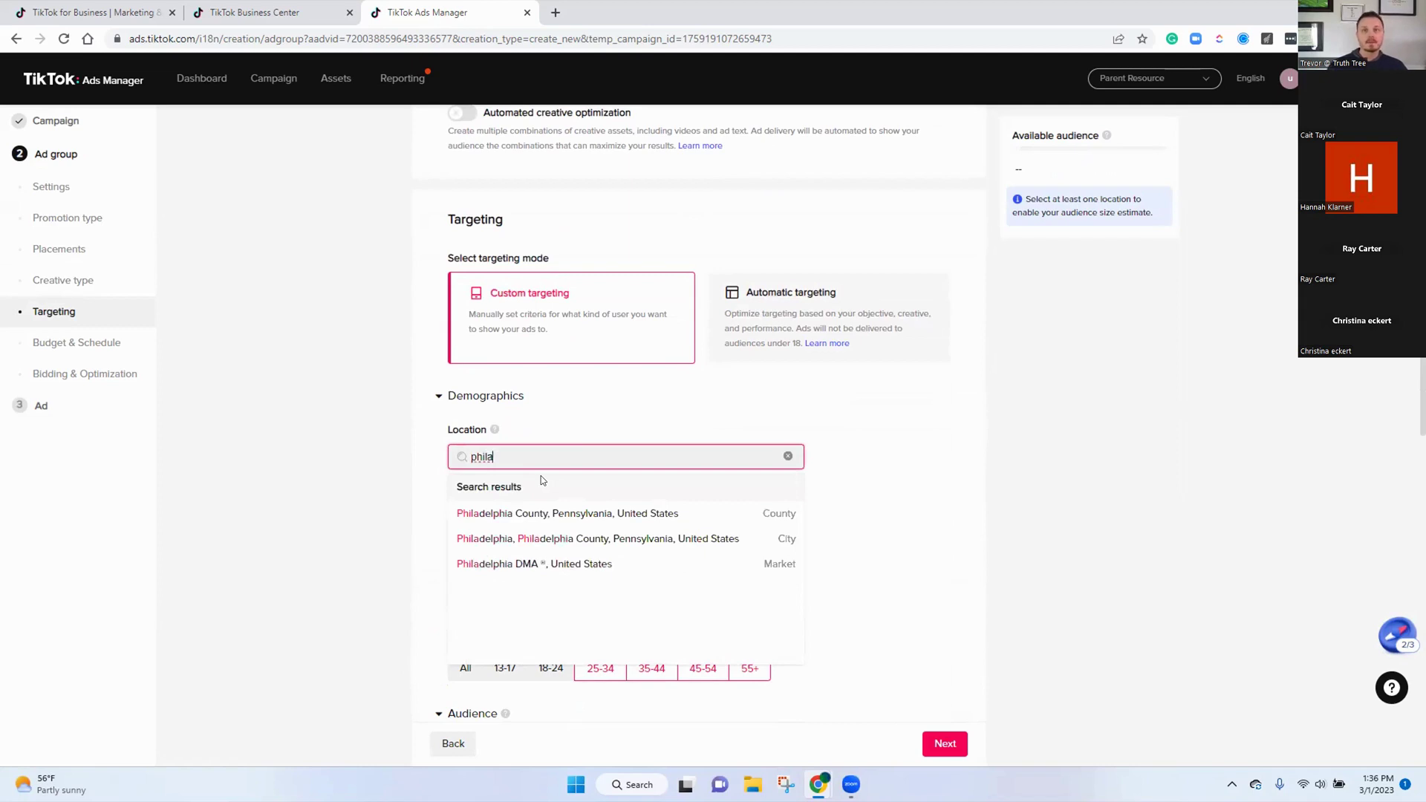
pyautogui.click(561, 537)
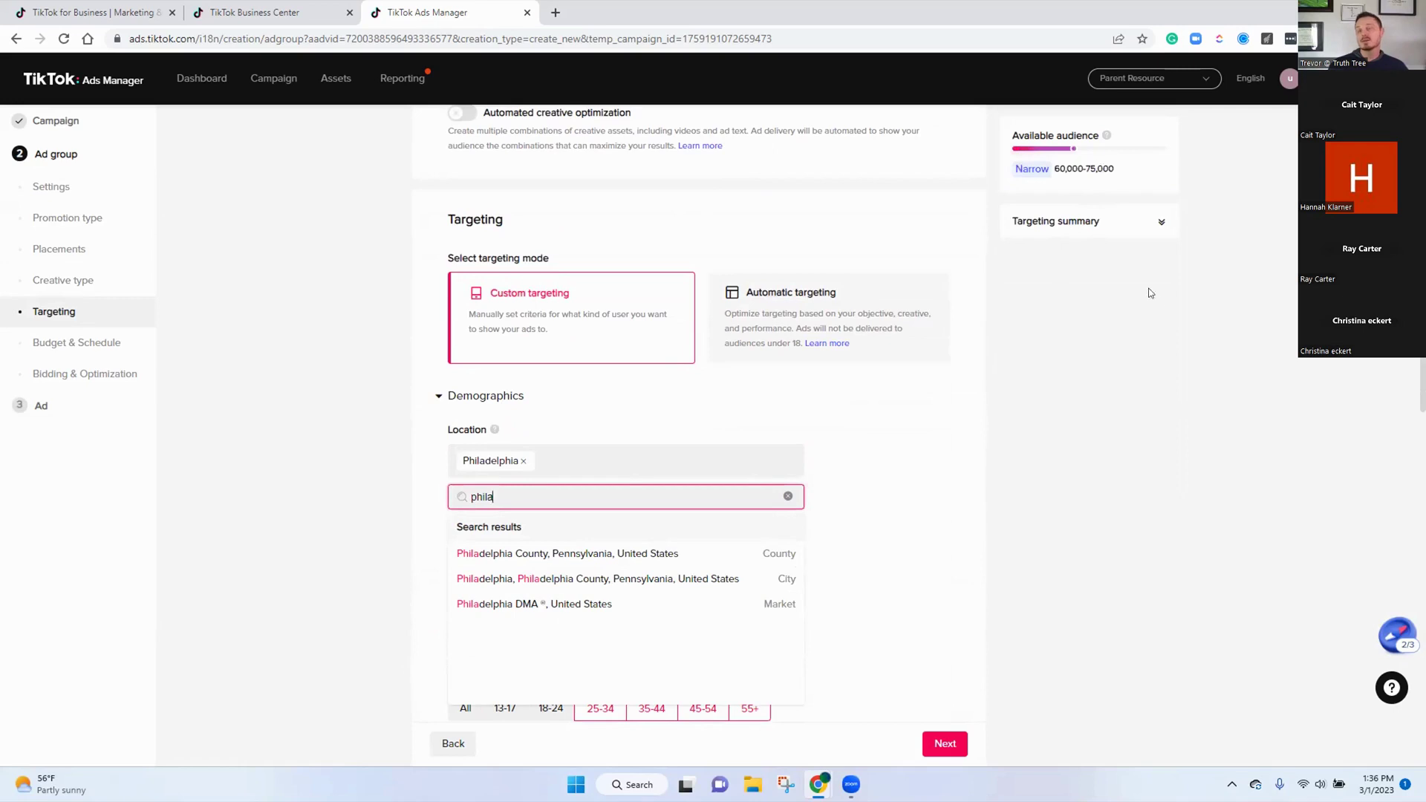
# Expand the advanced bidding settings to examine the ad group's billing event and delivery type
pyautogui.scroll(-10, 1114, 449)
pyautogui.scroll(-8, 1112, 468)
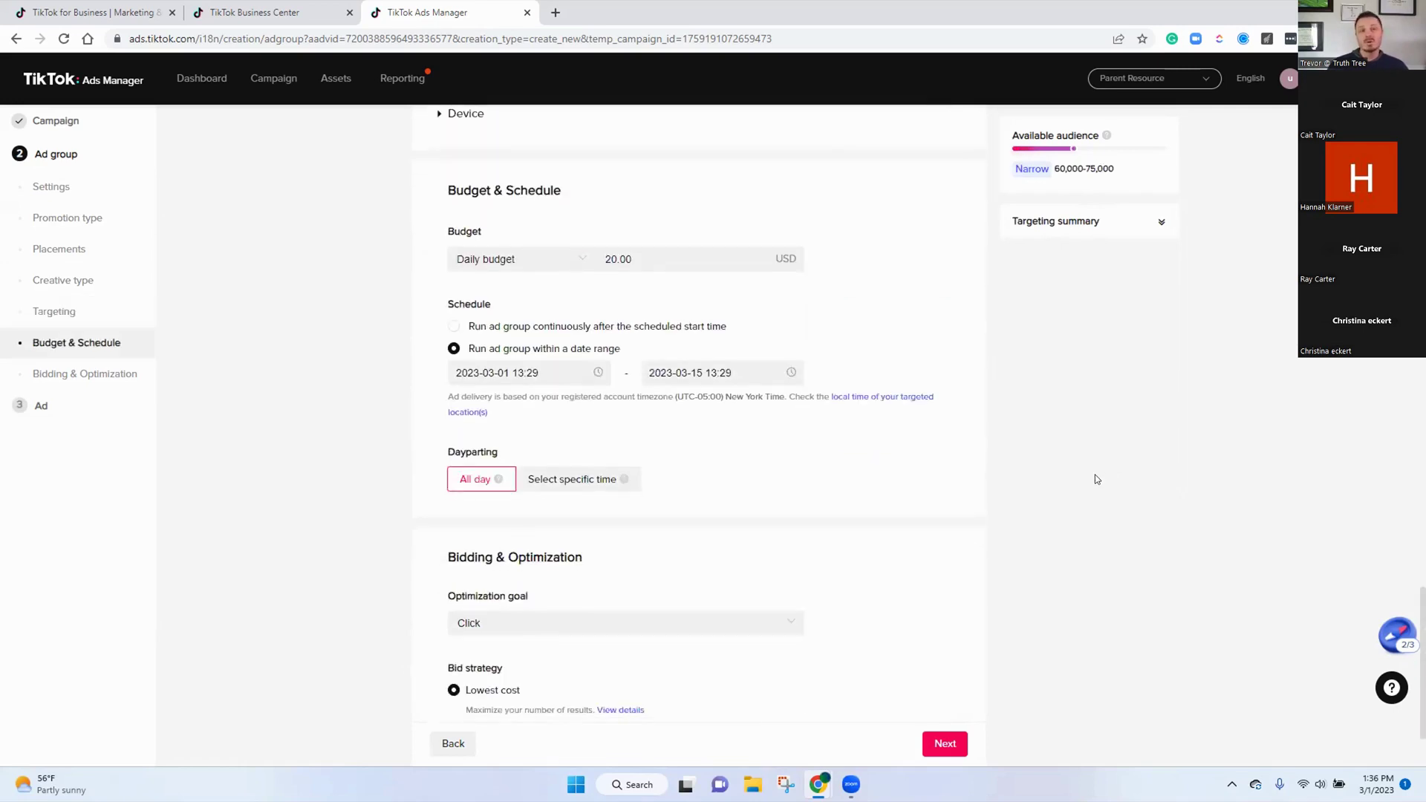
pyautogui.scroll(-2, 1097, 479)
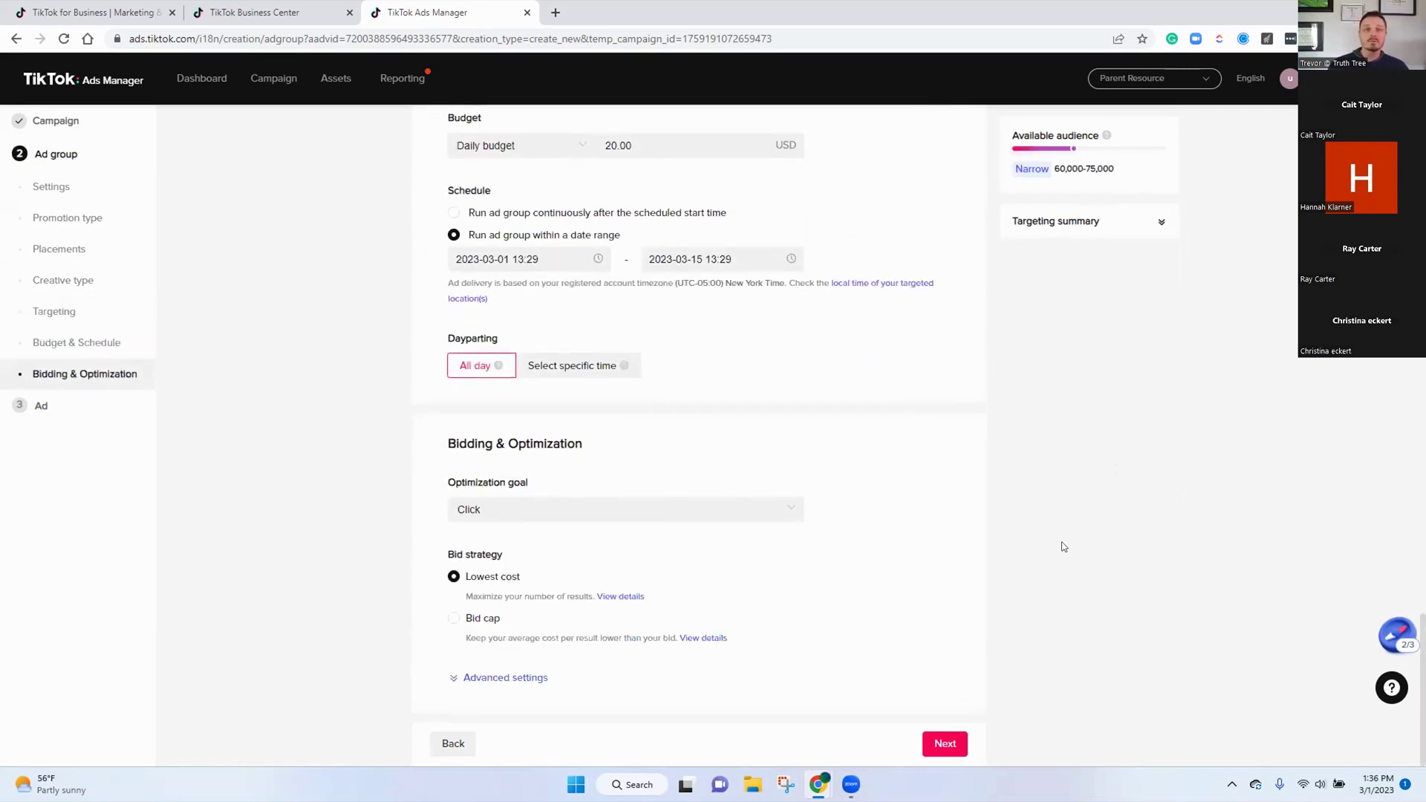
pyautogui.click(510, 677)
pyautogui.scroll(-2, 561, 594)
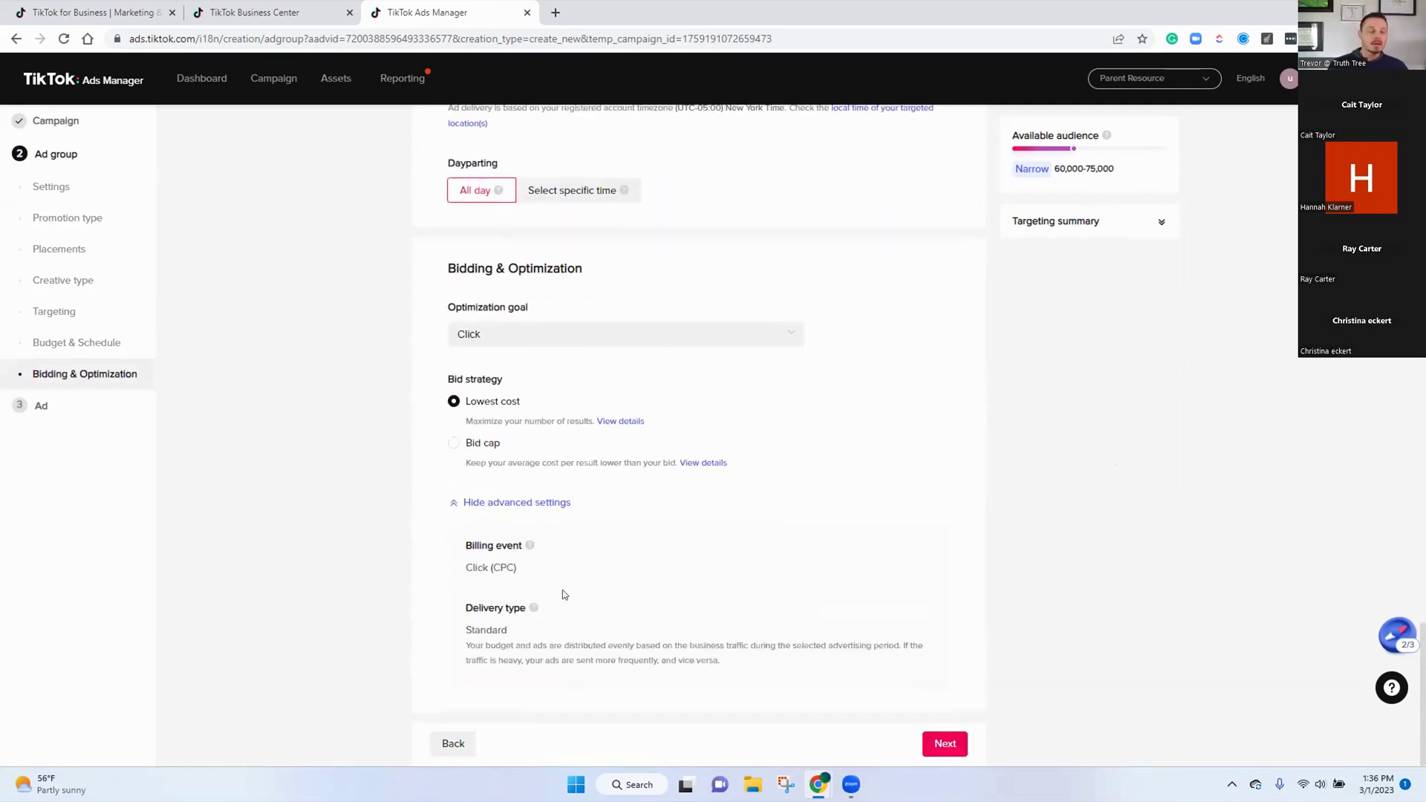
# Proceed from the ad group to the ad setup, and set the ad name to 1234 after the creative name
pyautogui.click(943, 743)
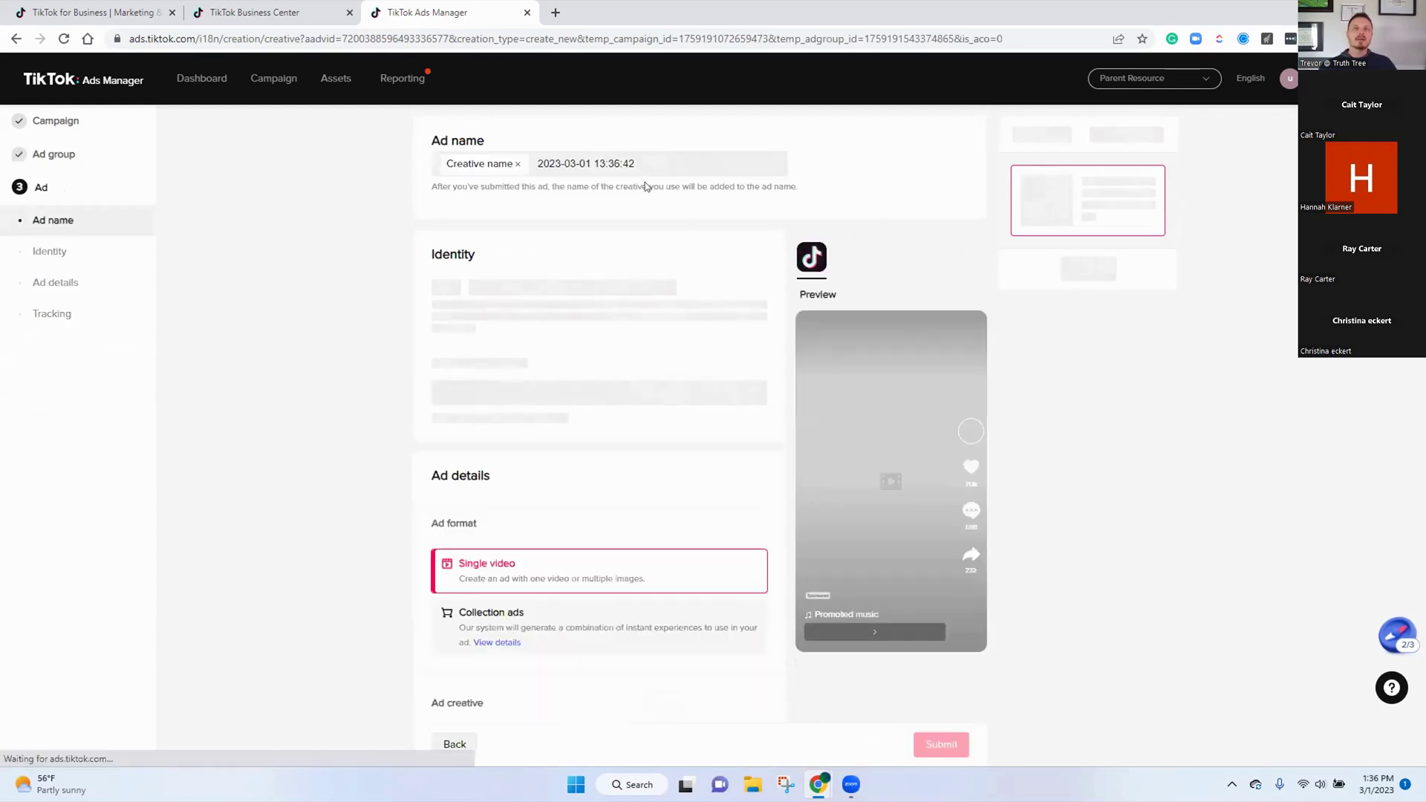
pyautogui.tripleClick(588, 165)
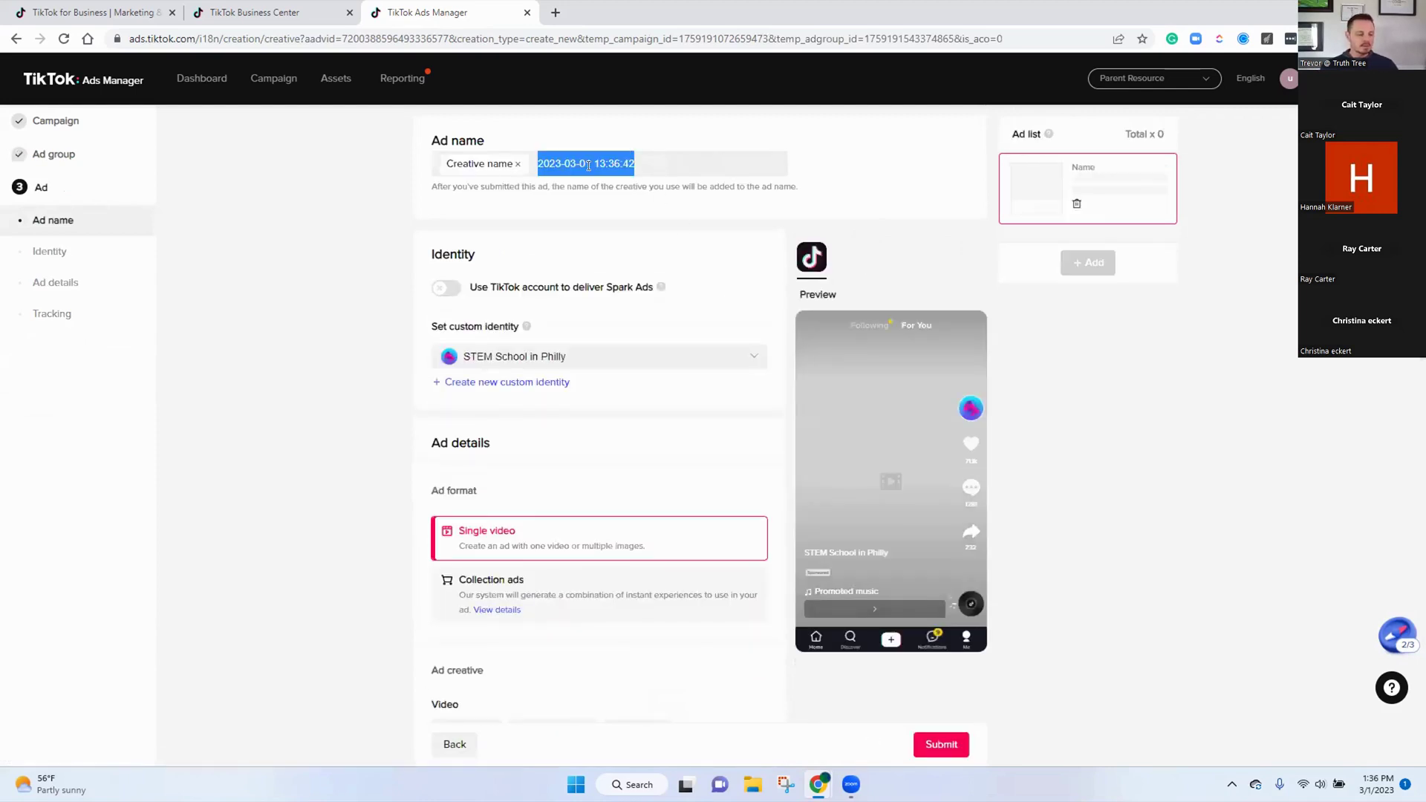
pyautogui.write('1234')
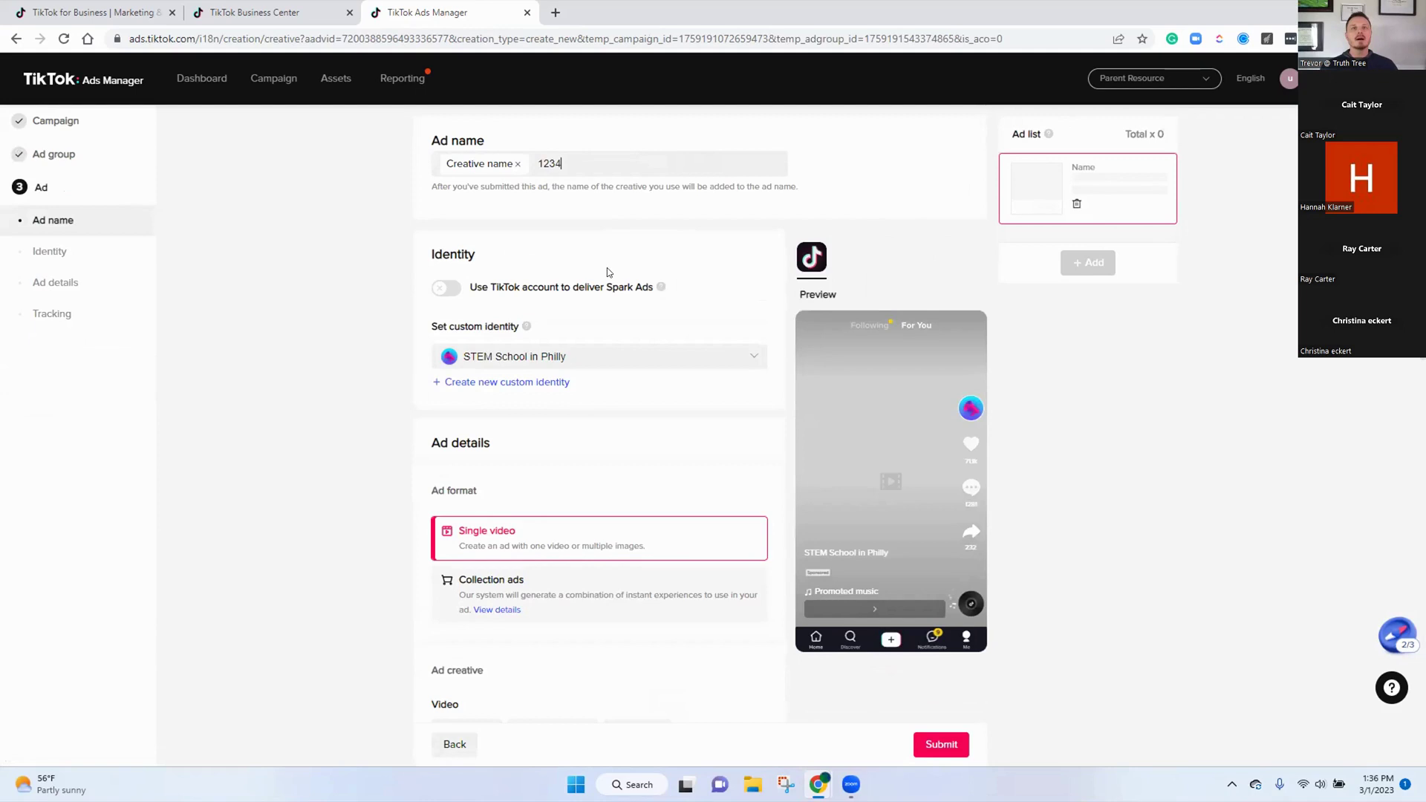
# Try using a TikTok account to deliver Spark Ads, and turn the option back off
pyautogui.click(445, 289)
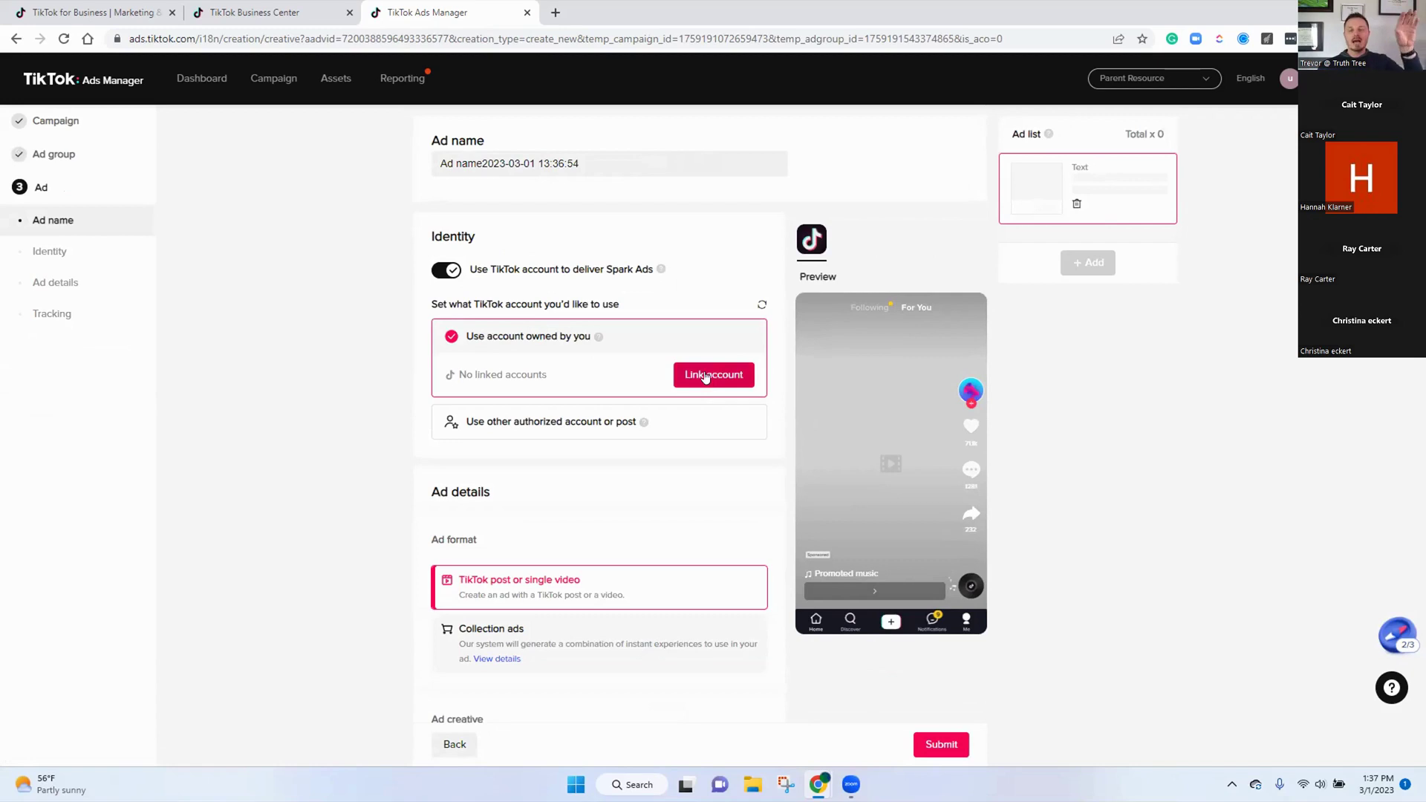
pyautogui.click(448, 271)
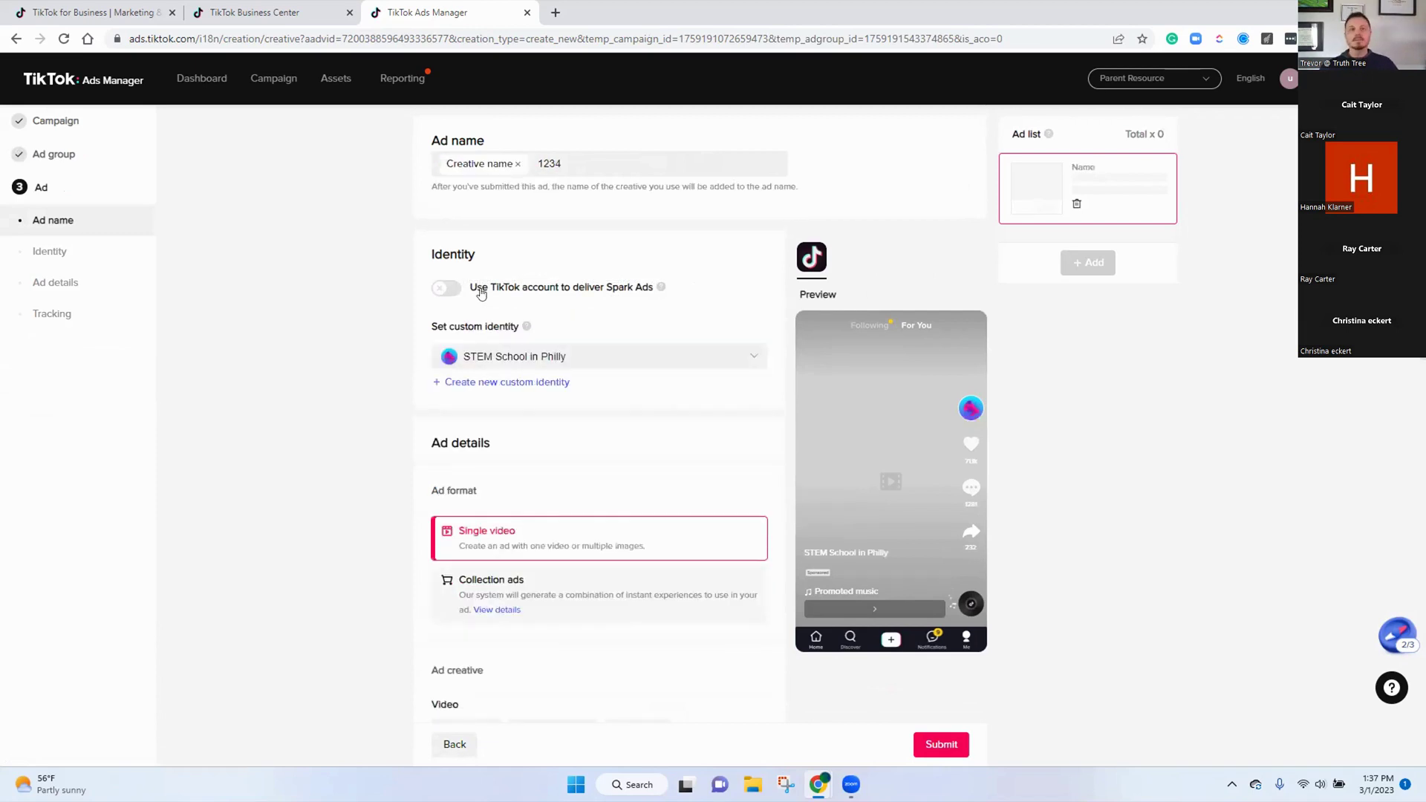
# Look at the video upload form and the video library offered for the ad creative, closing each one
pyautogui.scroll(-2, 479, 291)
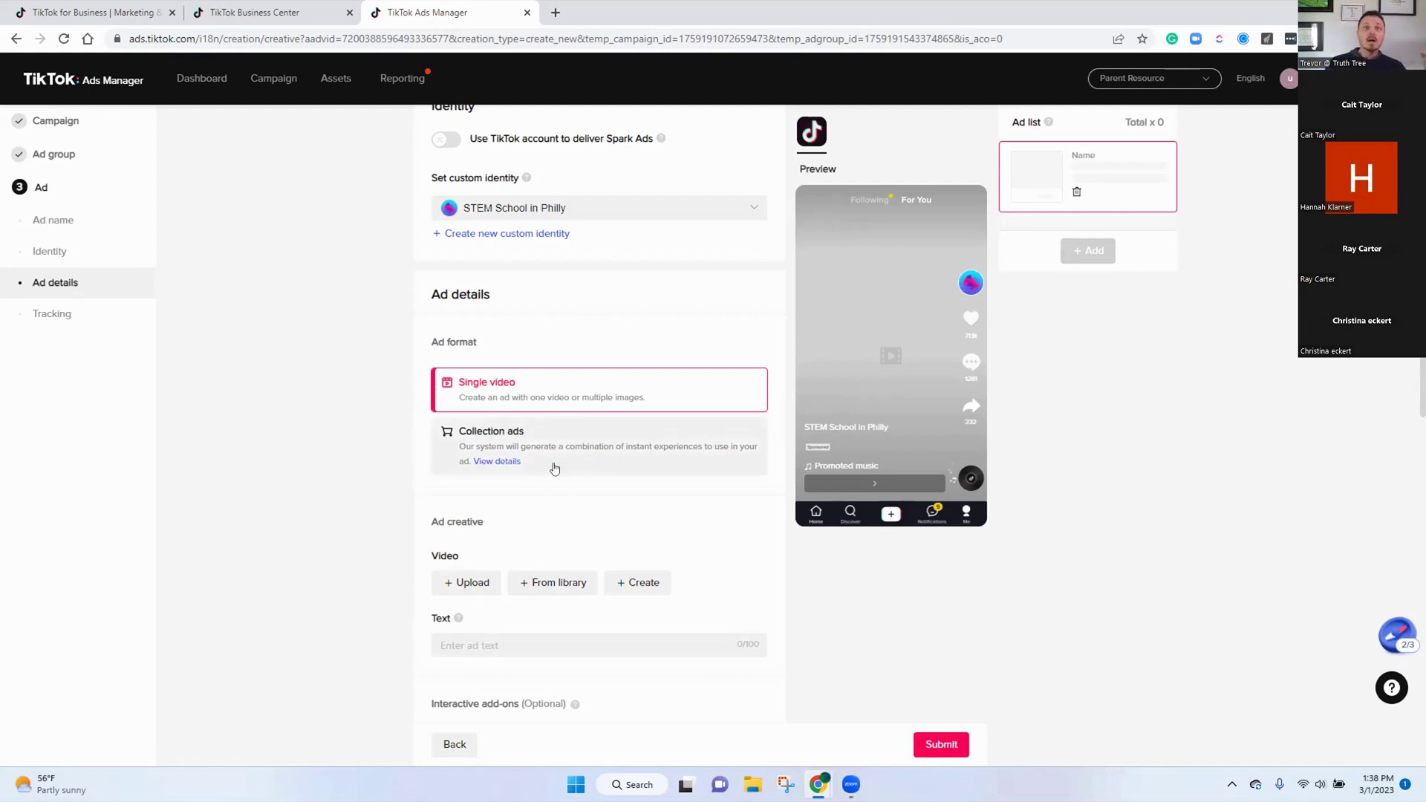
pyautogui.scroll(-2, 513, 510)
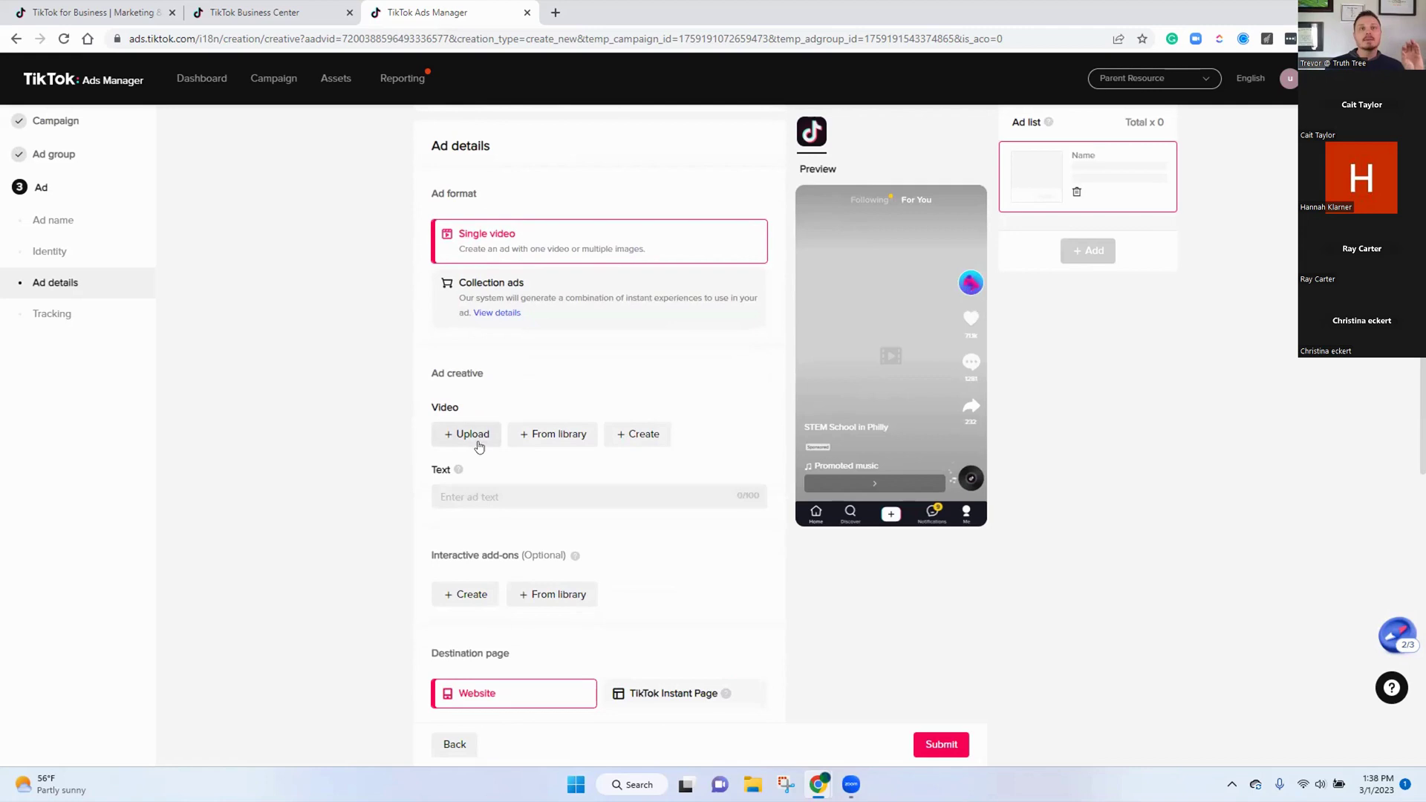
pyautogui.click(474, 436)
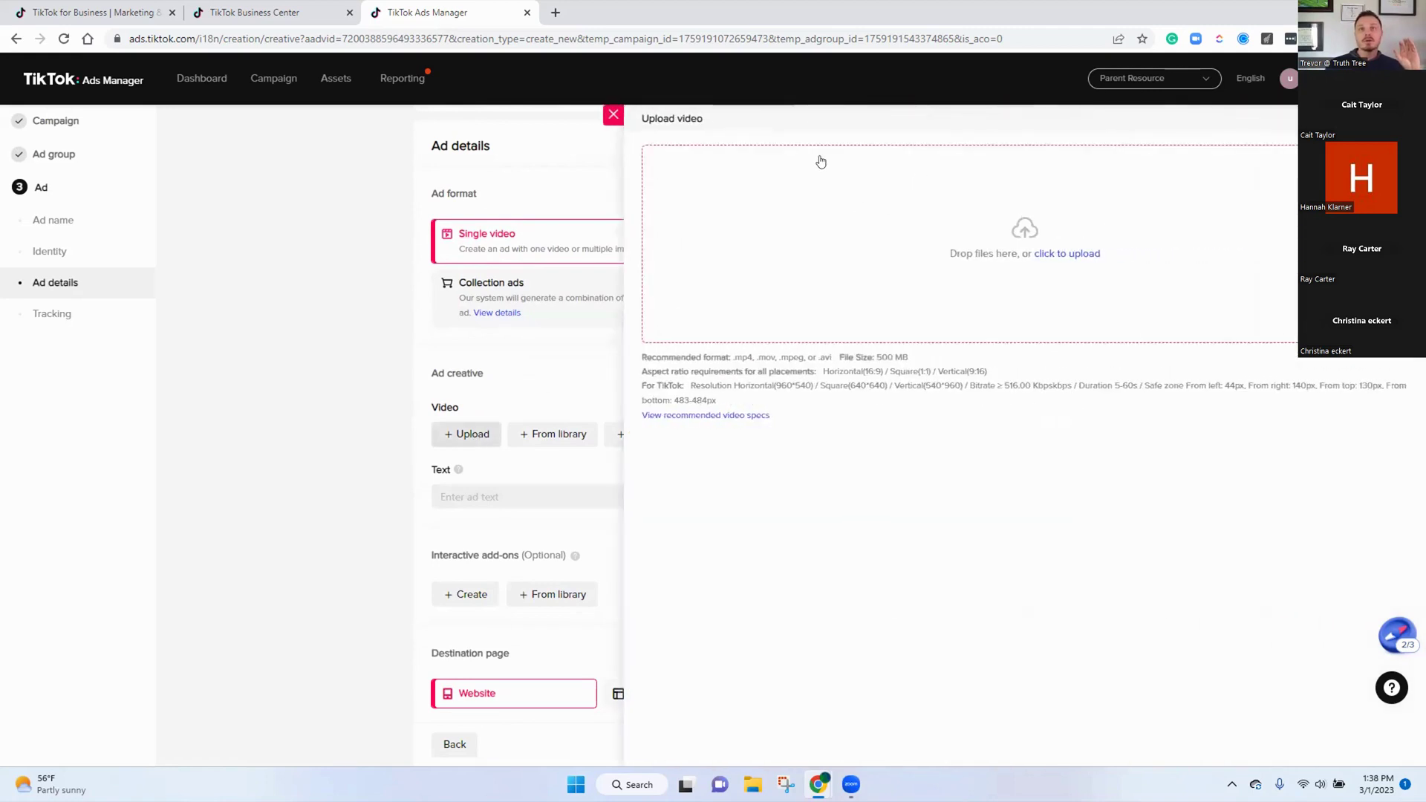
pyautogui.click(614, 113)
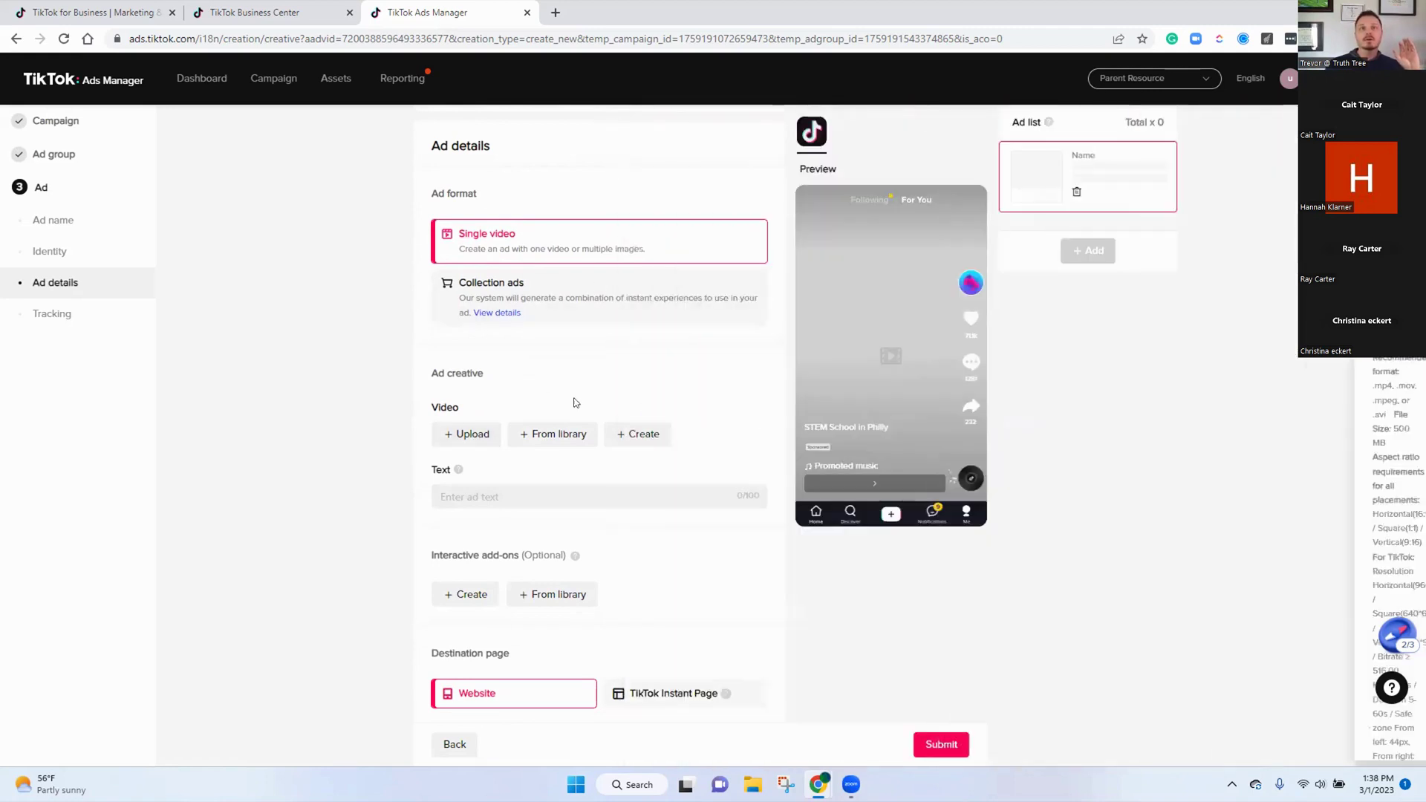
pyautogui.click(550, 433)
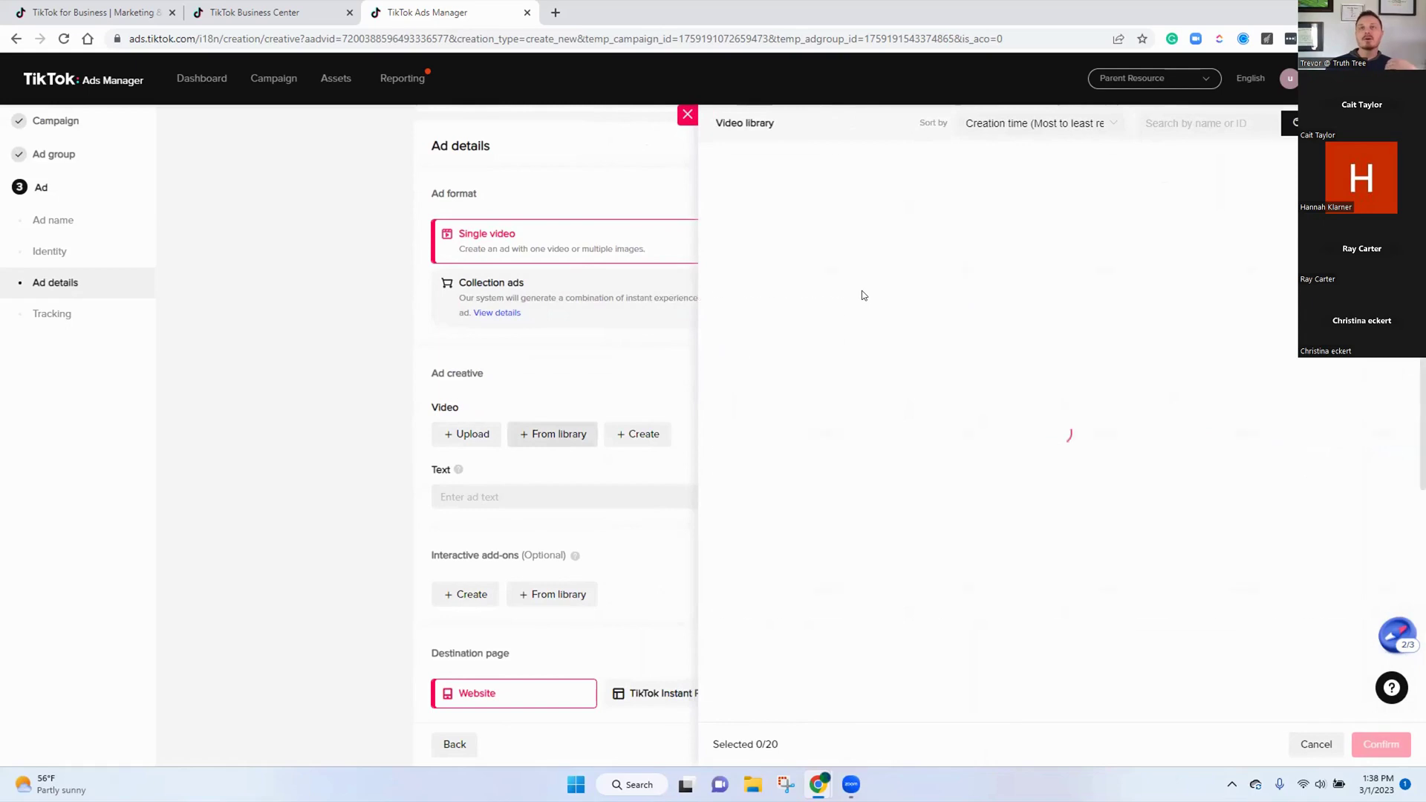
pyautogui.click(688, 115)
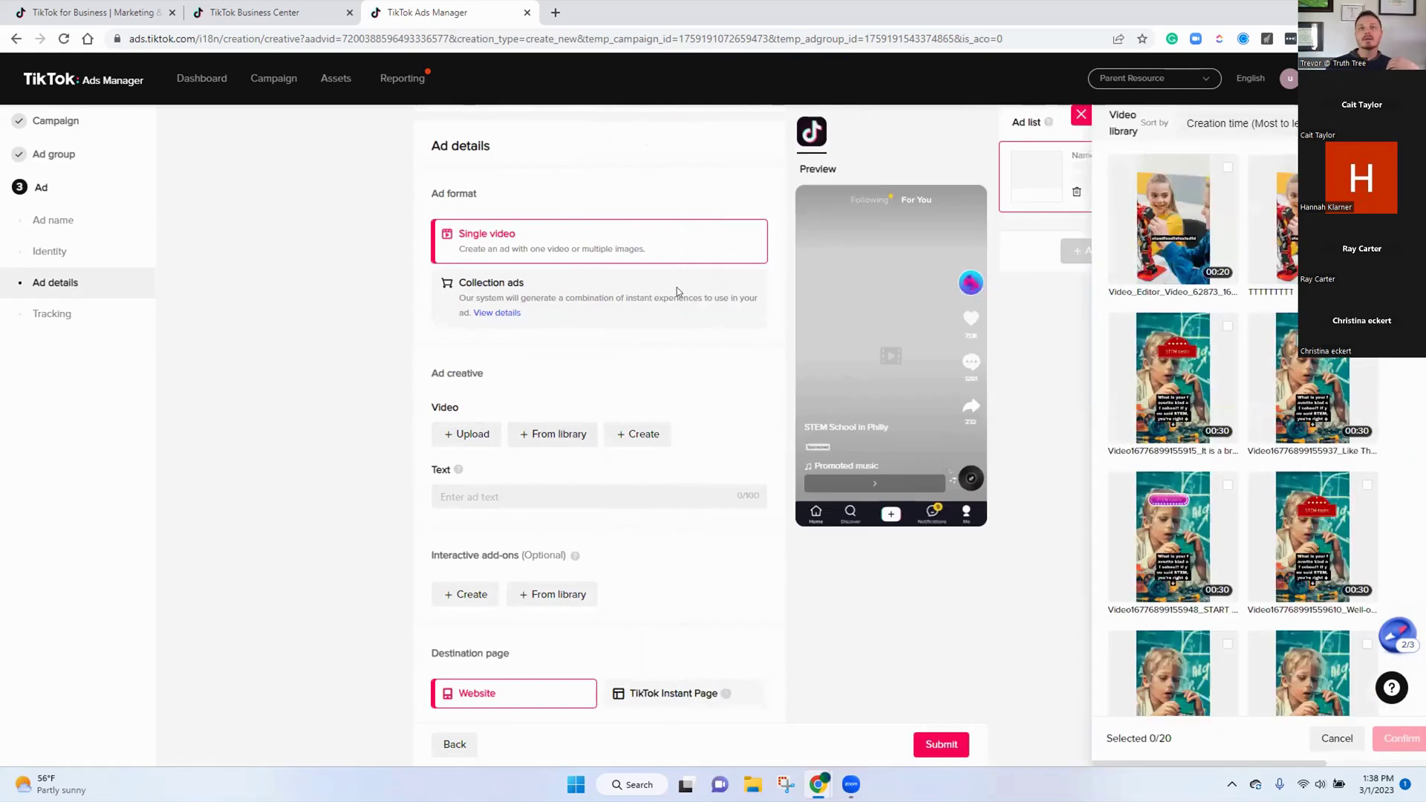
# Look at the video creation options, open a new video in the TikTok Video Editor, and exit back to the ad details
pyautogui.click(625, 435)
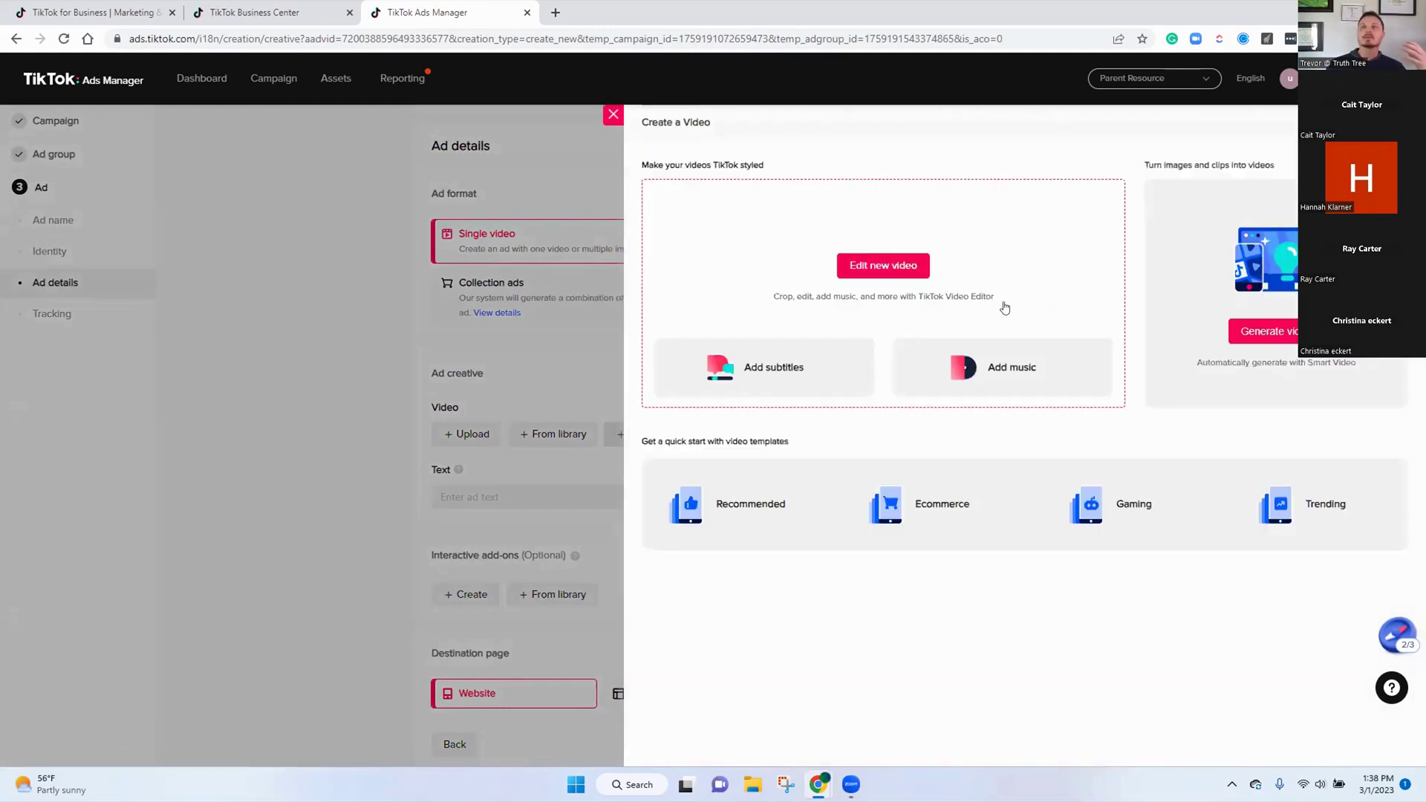
pyautogui.click(916, 266)
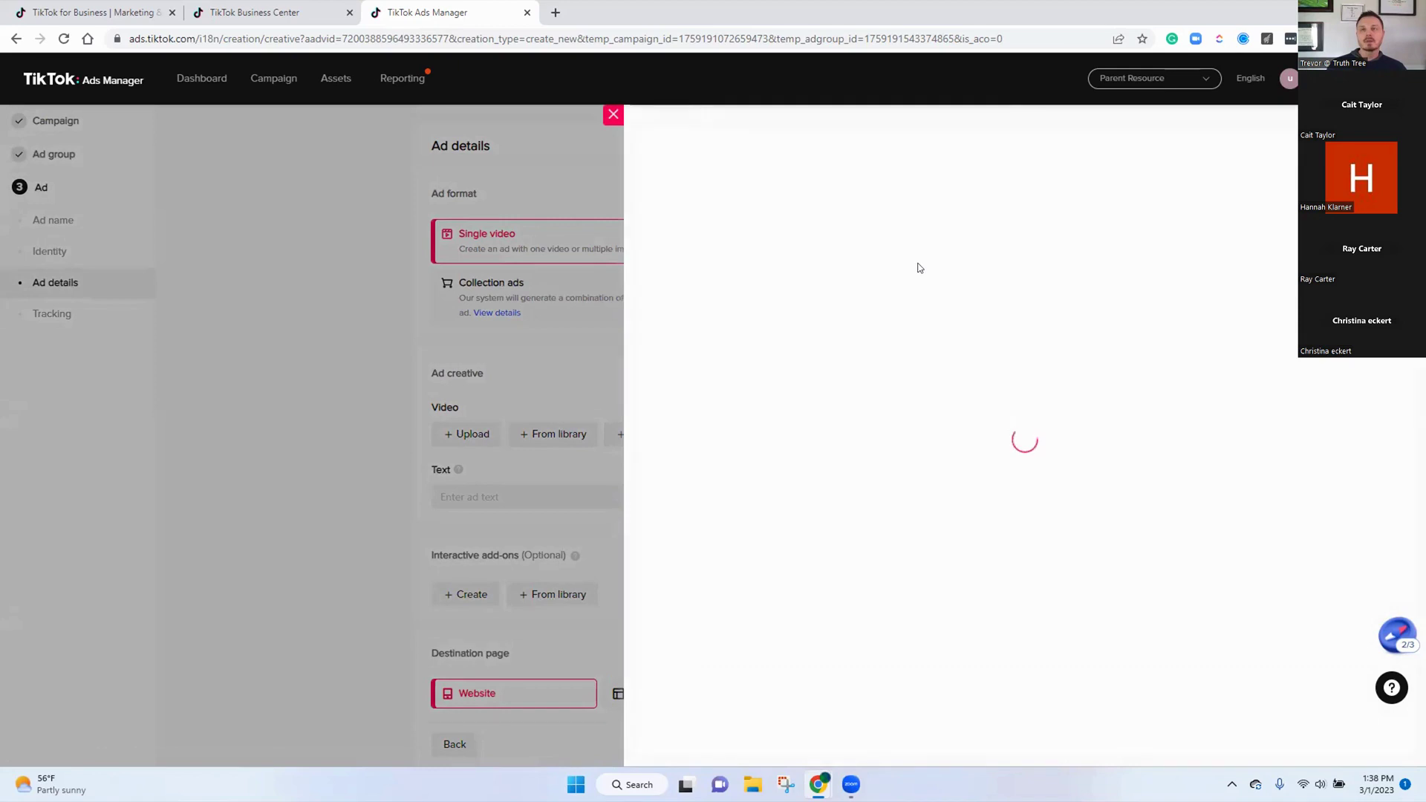
pyautogui.click(699, 211)
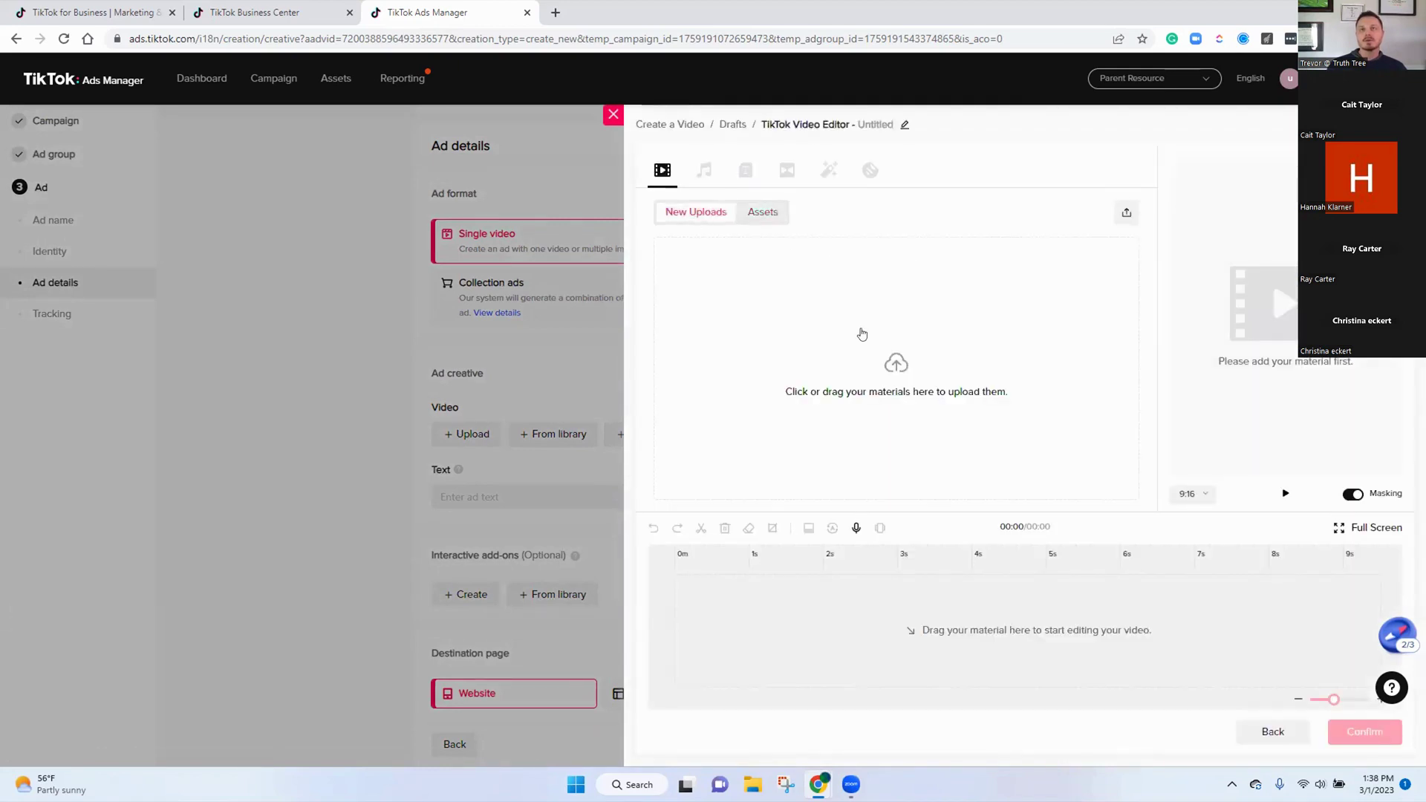
pyautogui.click(613, 113)
pyautogui.click(1136, 352)
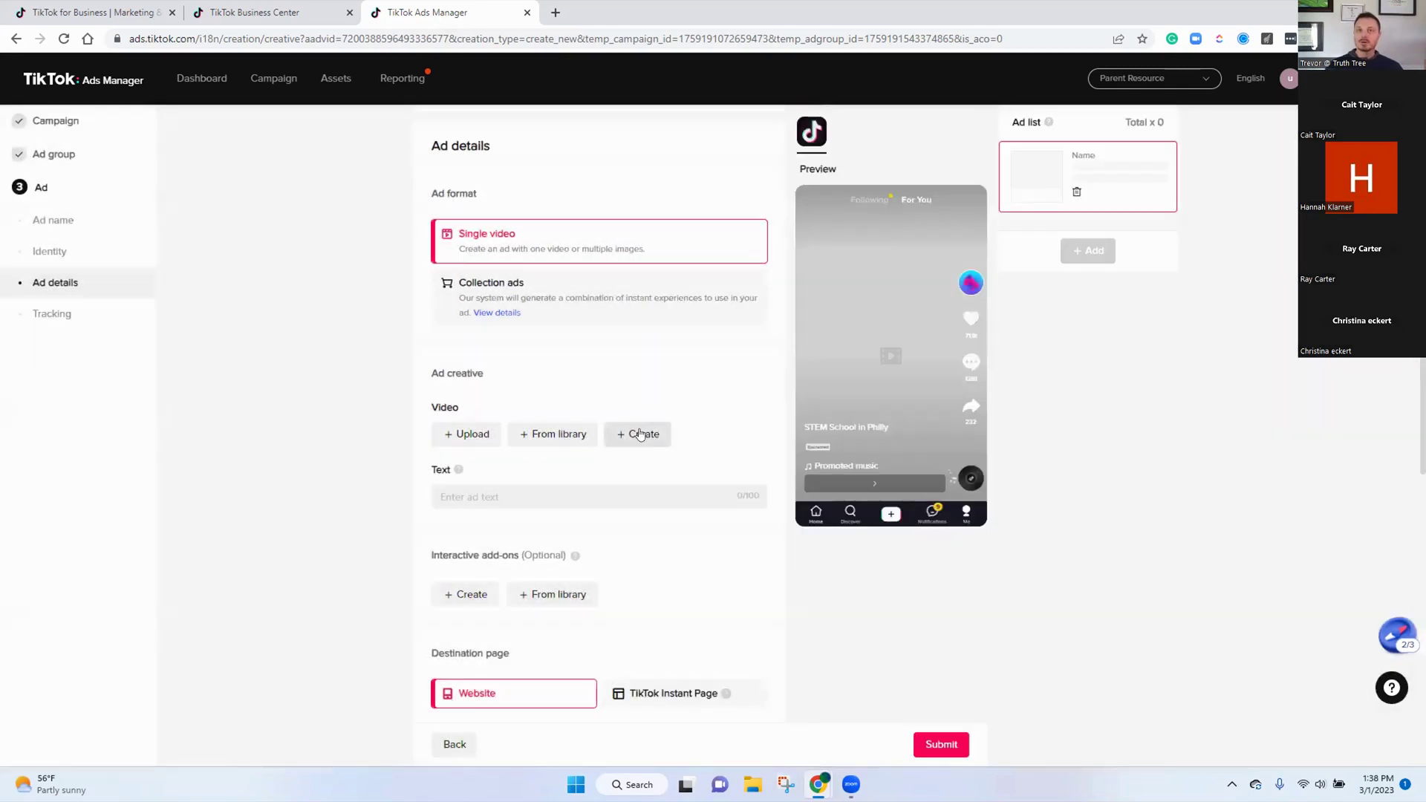
pyautogui.scroll(2, 625, 343)
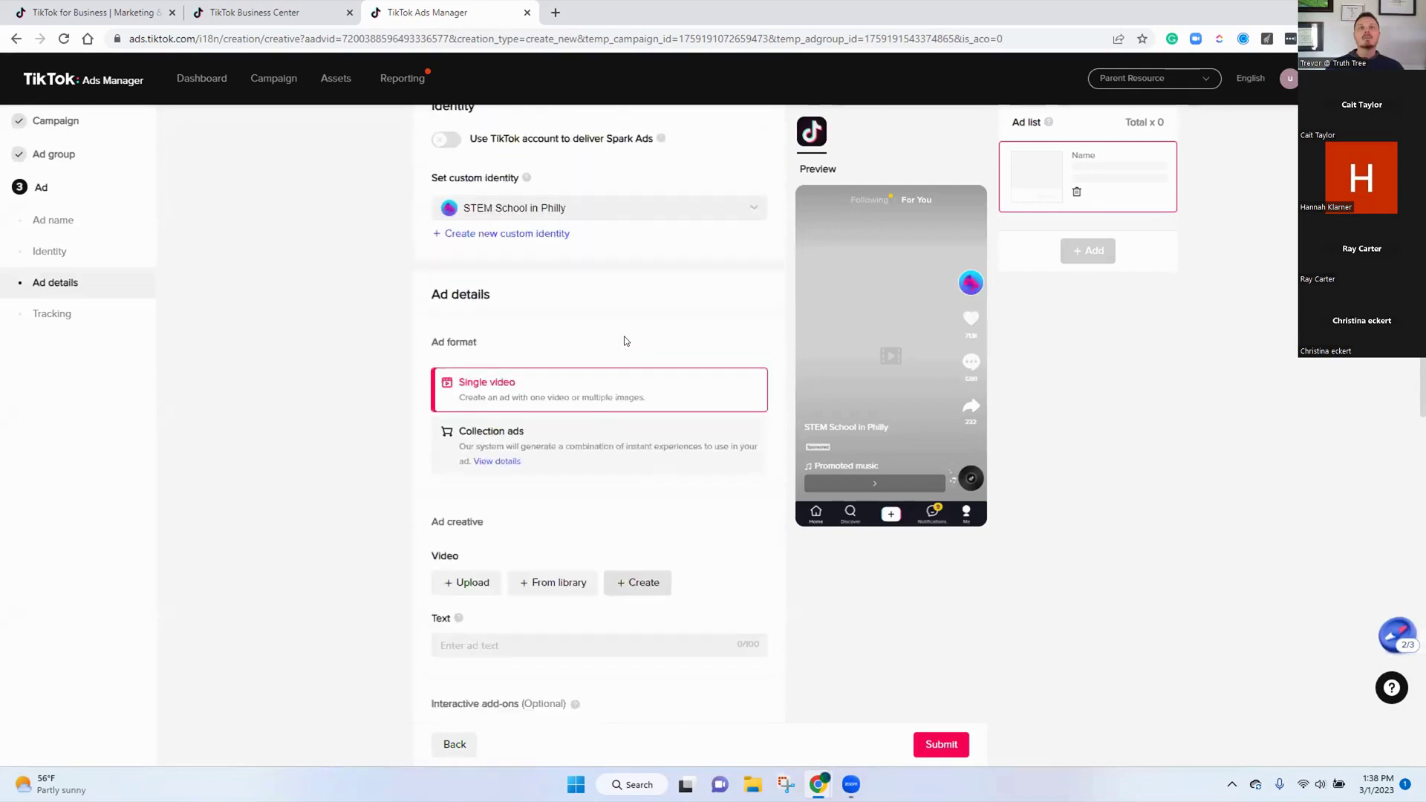
# Try K-12 School in Philadelphia as the ad's custom identity, and switch back to STEM School in Philly
pyautogui.scroll(2, 624, 341)
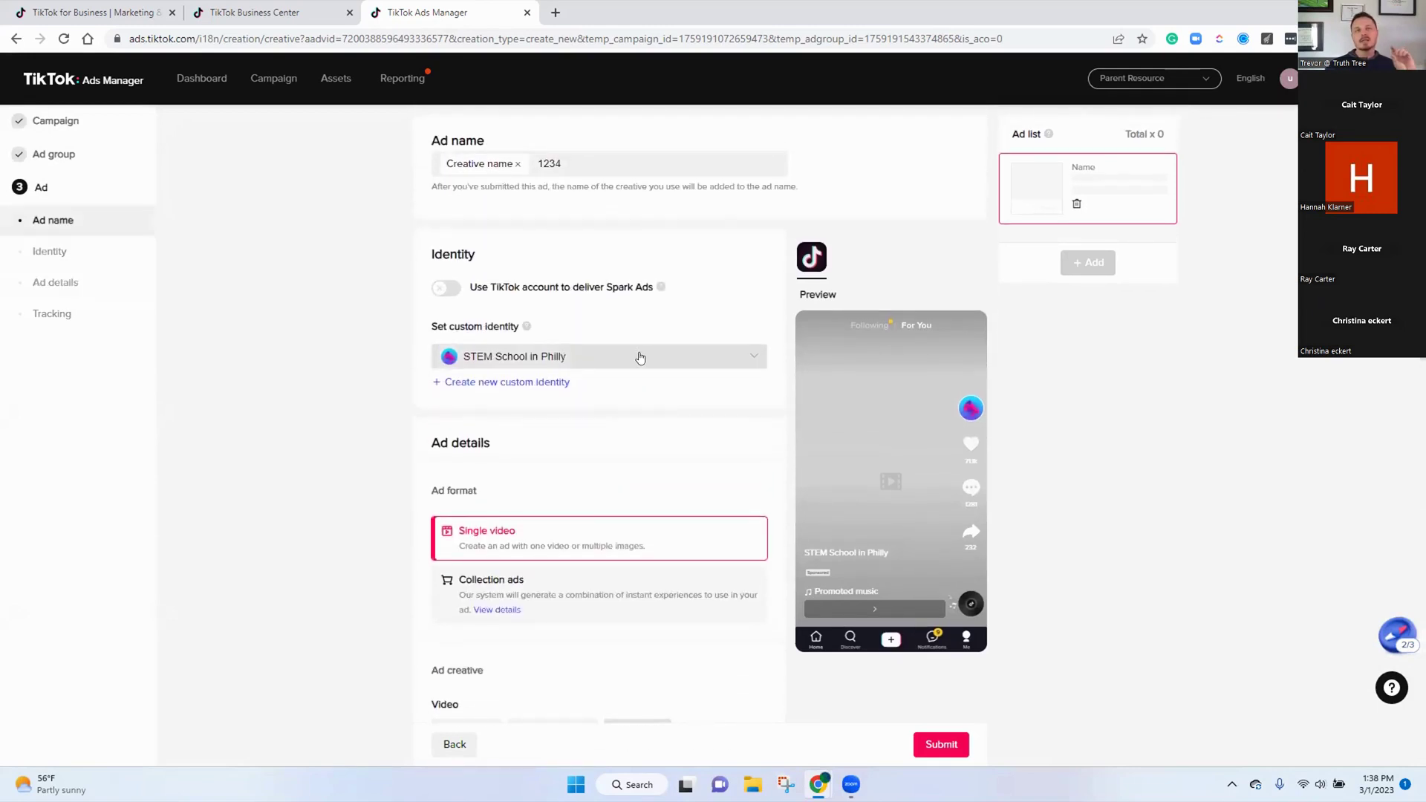
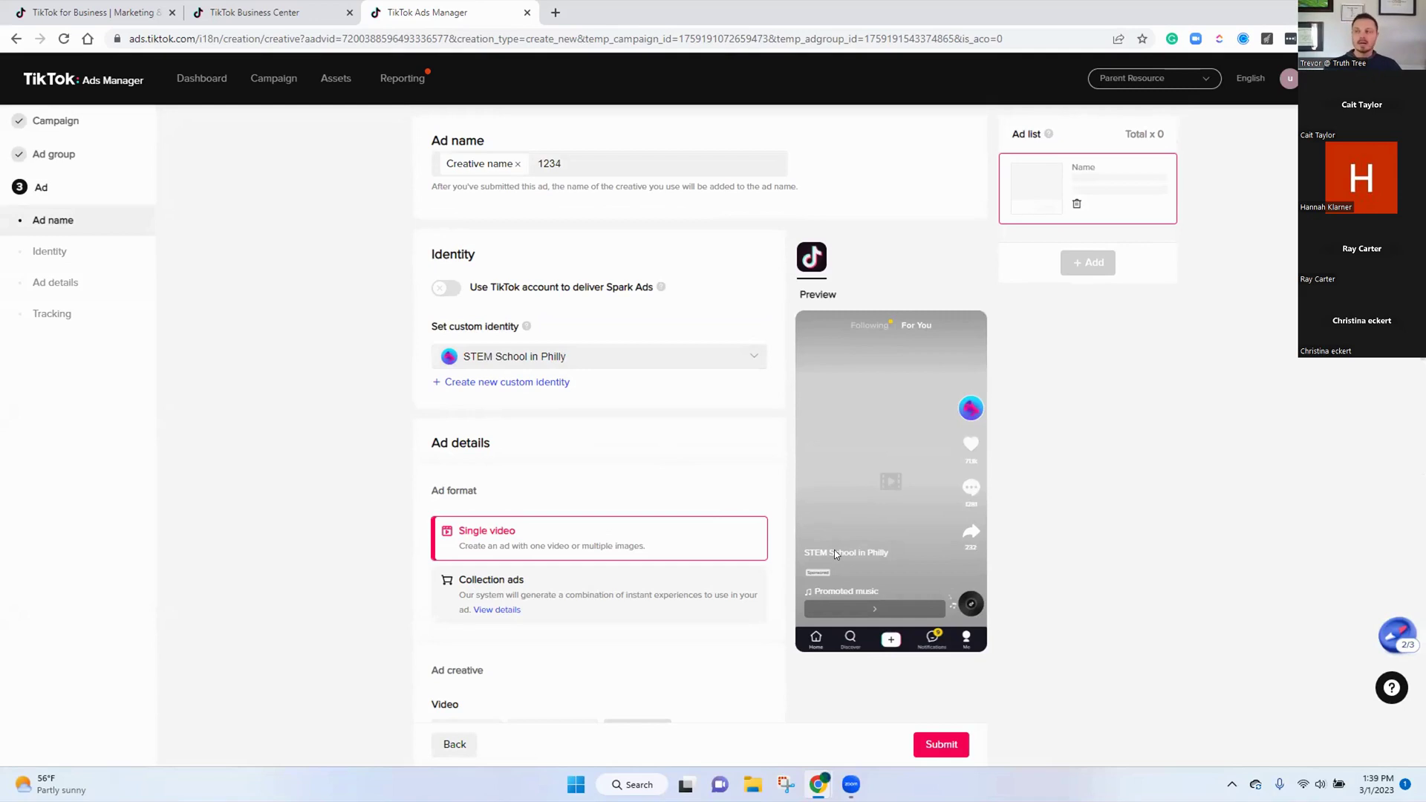
pyautogui.click(717, 361)
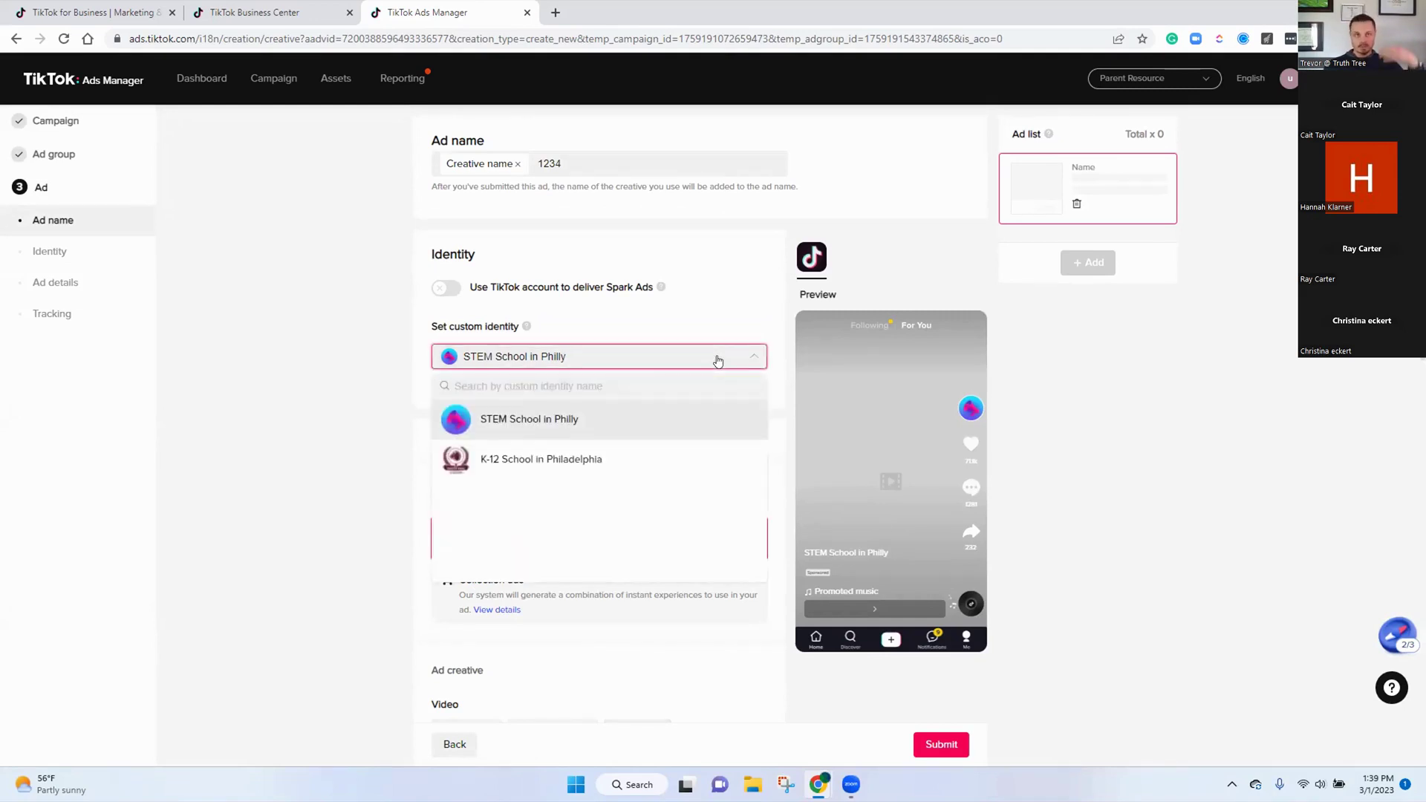
pyautogui.click(505, 460)
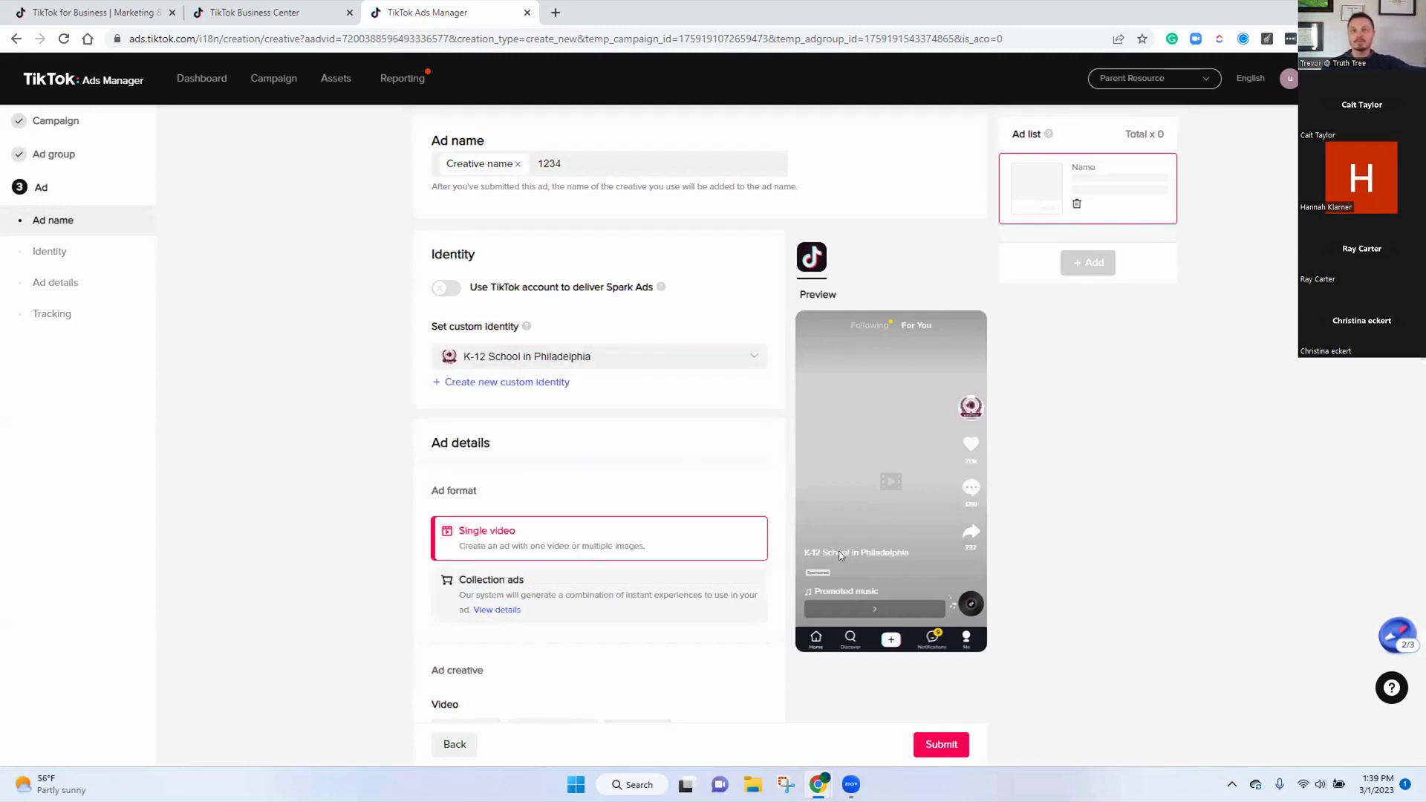
pyautogui.click(583, 358)
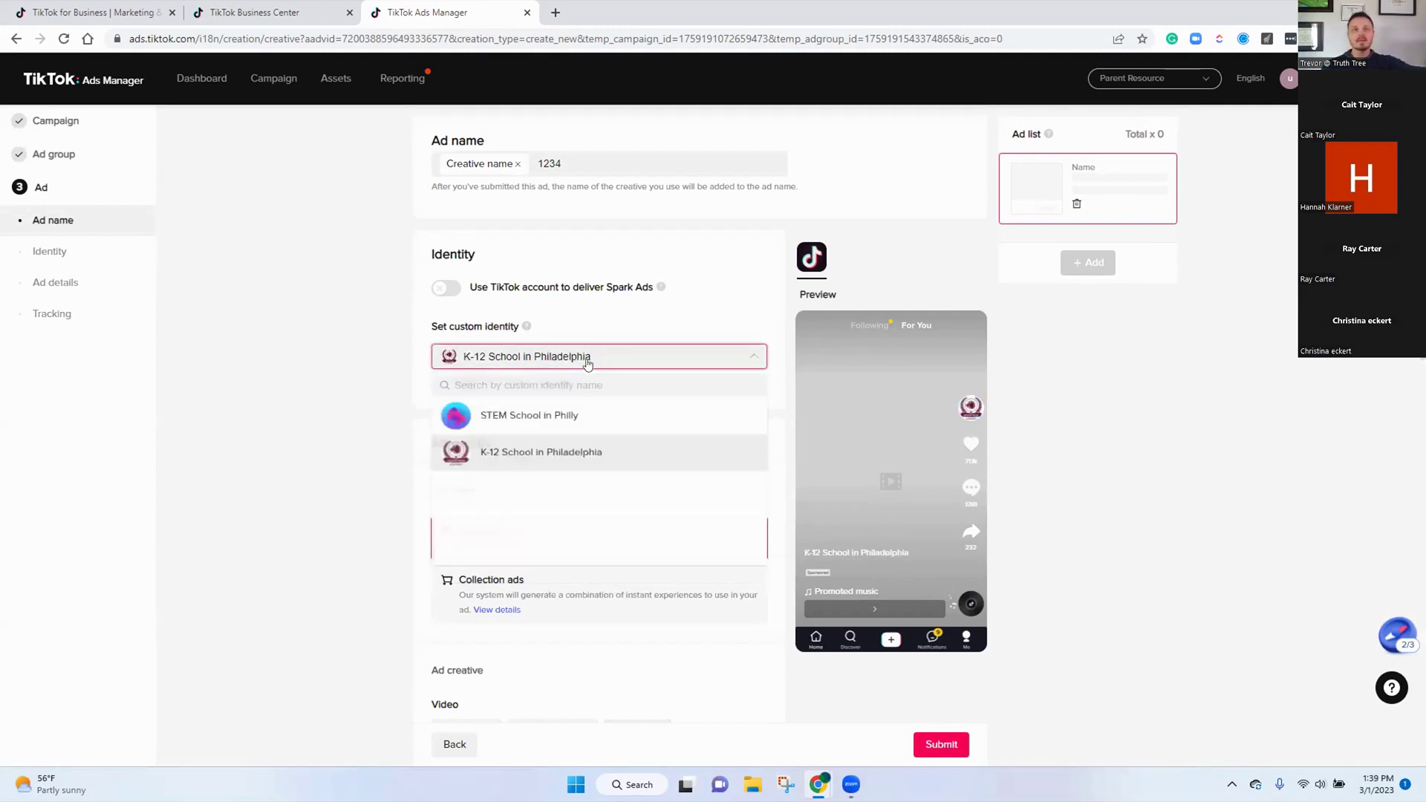
pyautogui.click(566, 421)
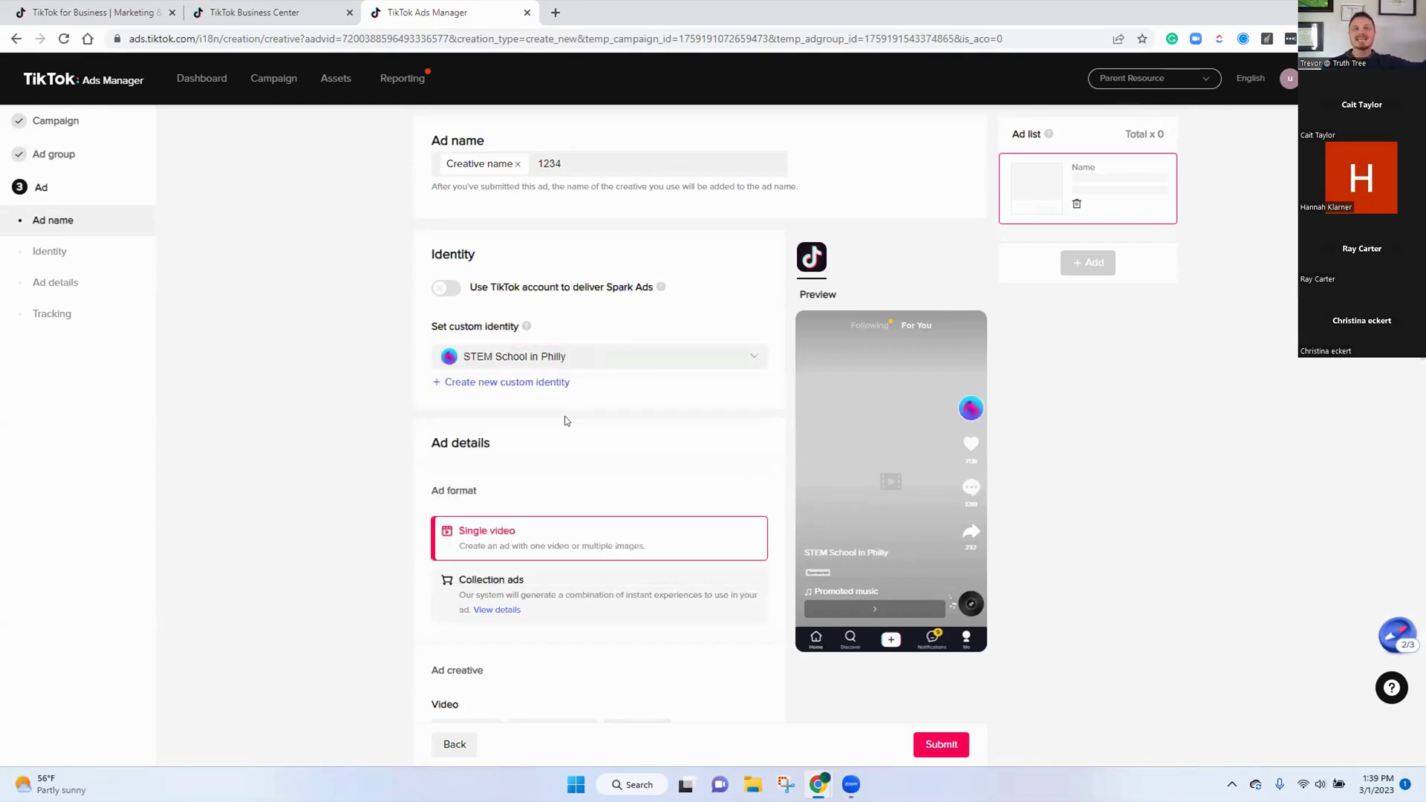
# Enter the ad text "Looking for the to STEM School?" in the ad creative
pyautogui.scroll(-2, 575, 441)
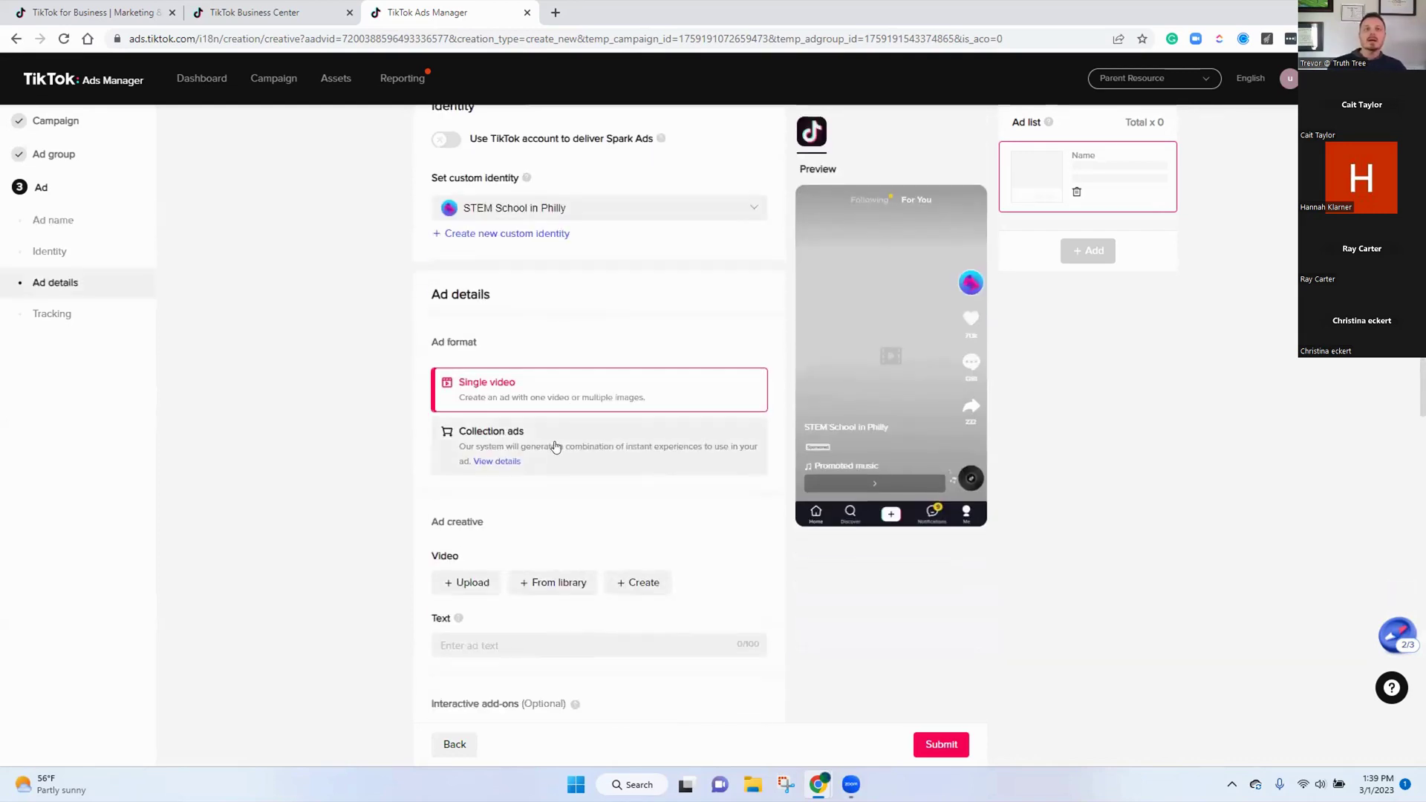
pyautogui.scroll(-2, 555, 446)
pyautogui.click(576, 495)
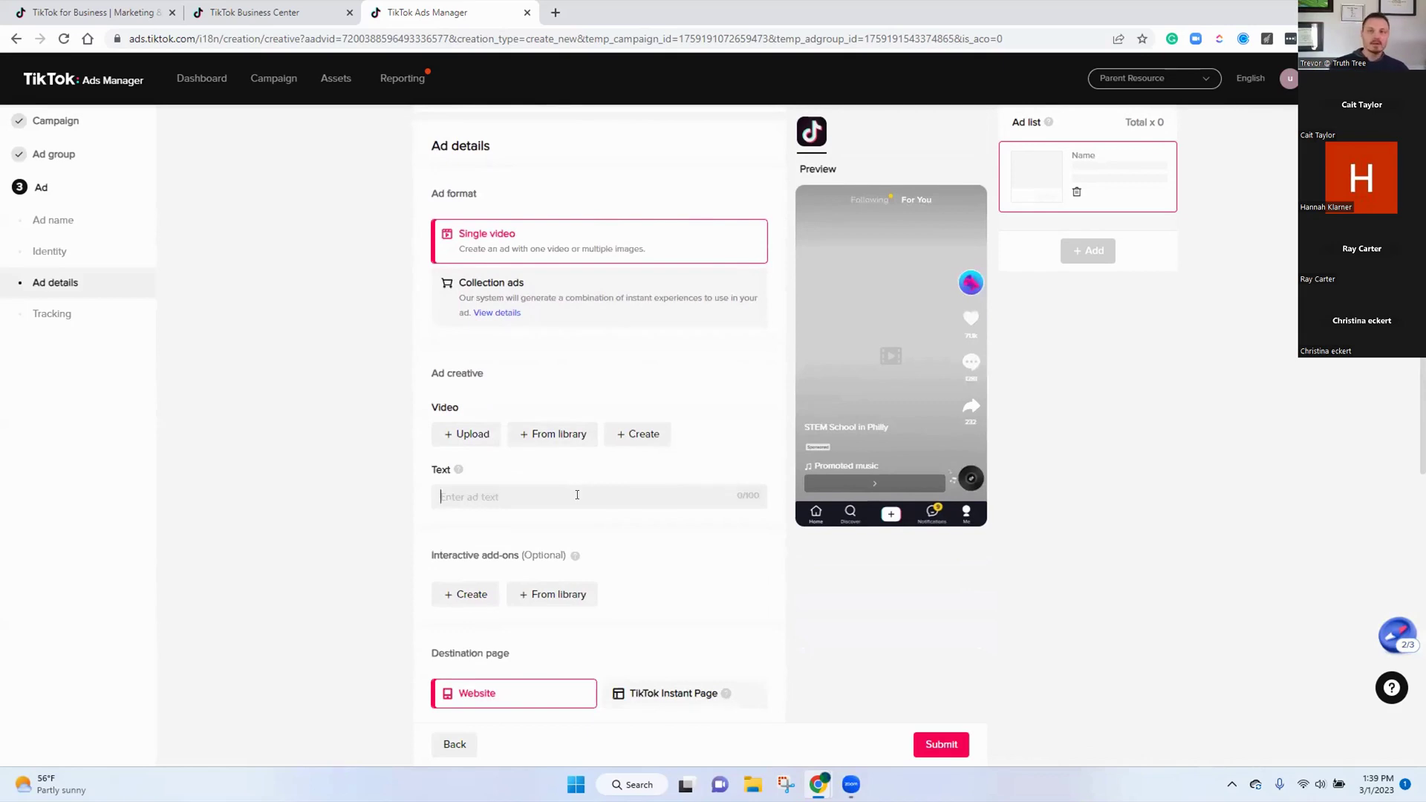
pyautogui.write('Looking for the to STEM School?')
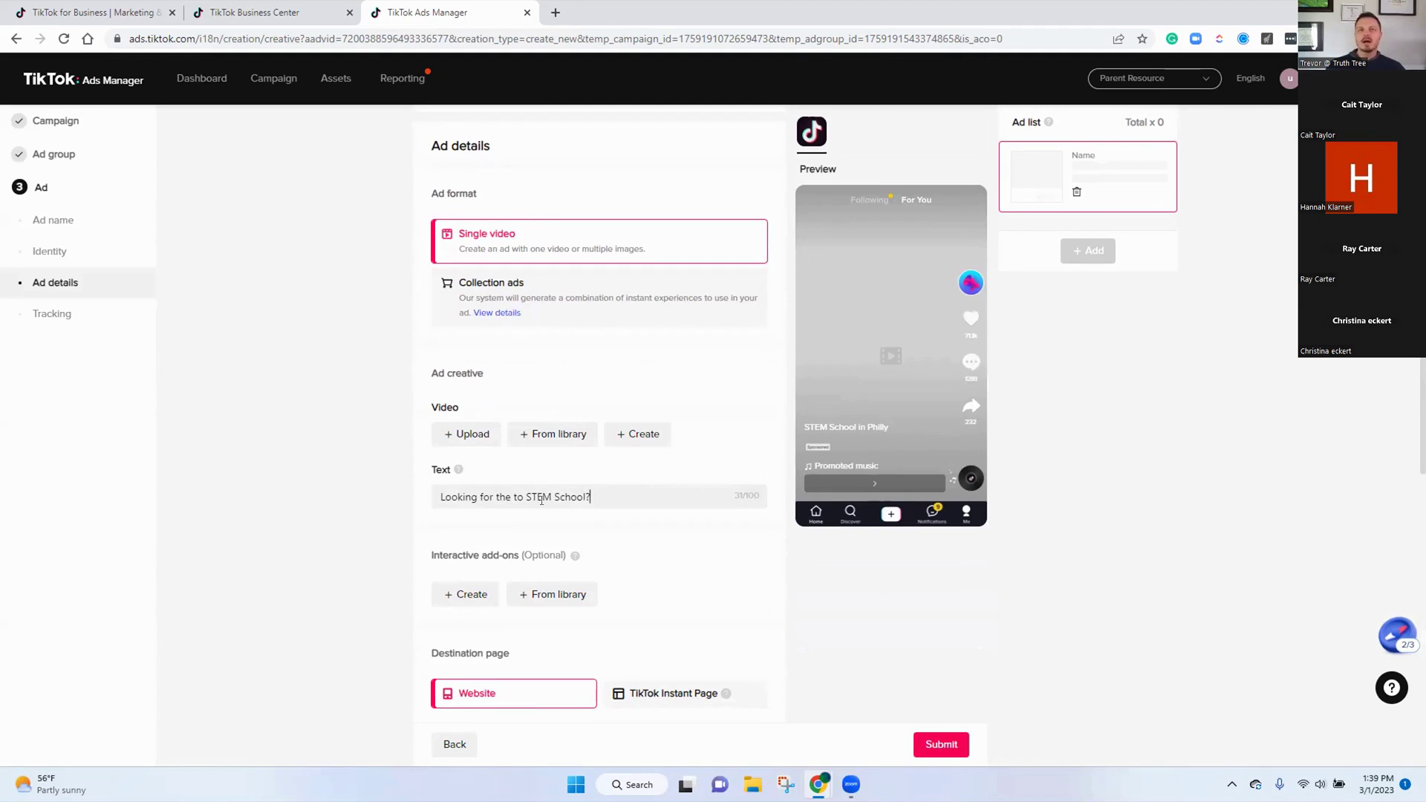
pyautogui.click(623, 475)
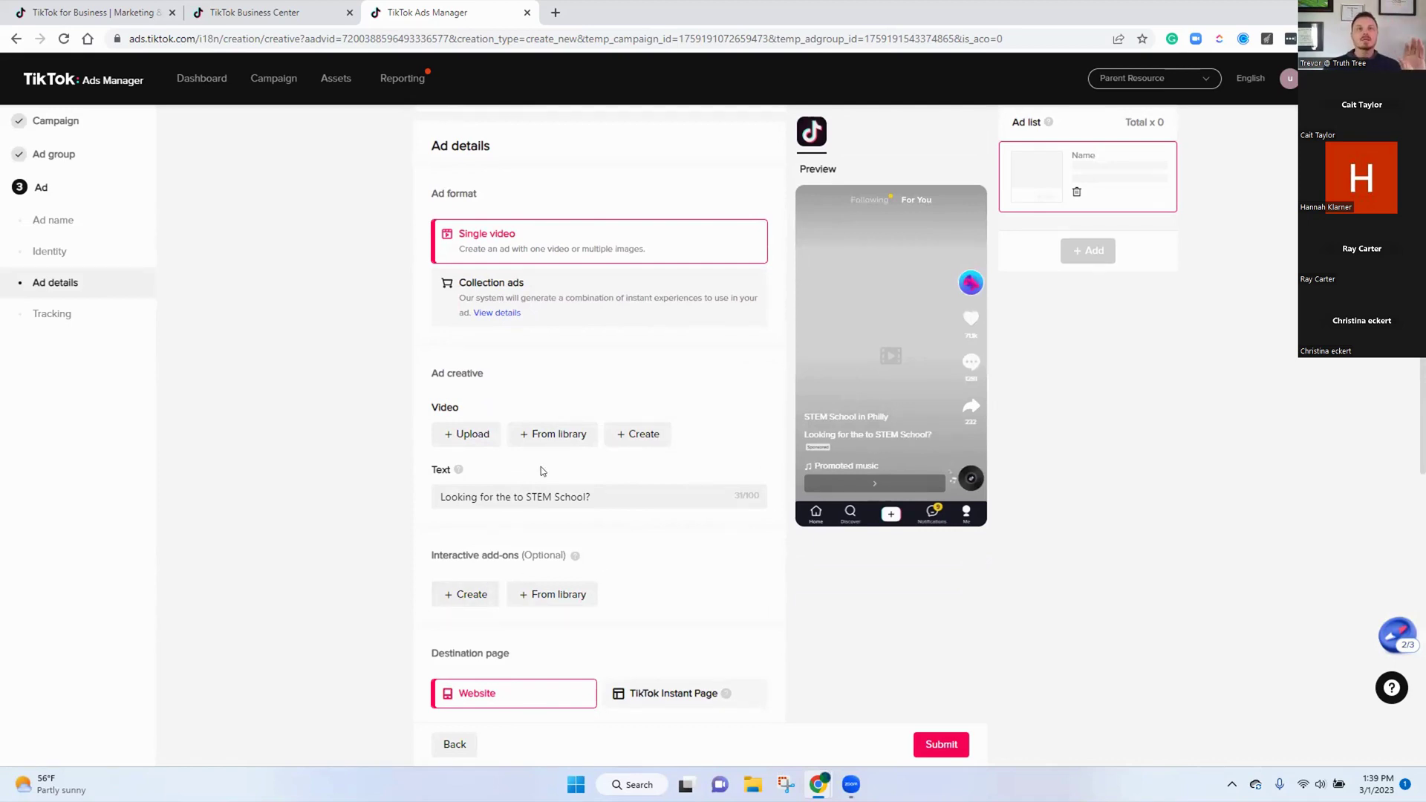
# Start a new video in the TikTok Video Editor and upload Untitled design (17), (18), (19) and Untitled (720 × 1280 px) from Downloads
pyautogui.click(635, 433)
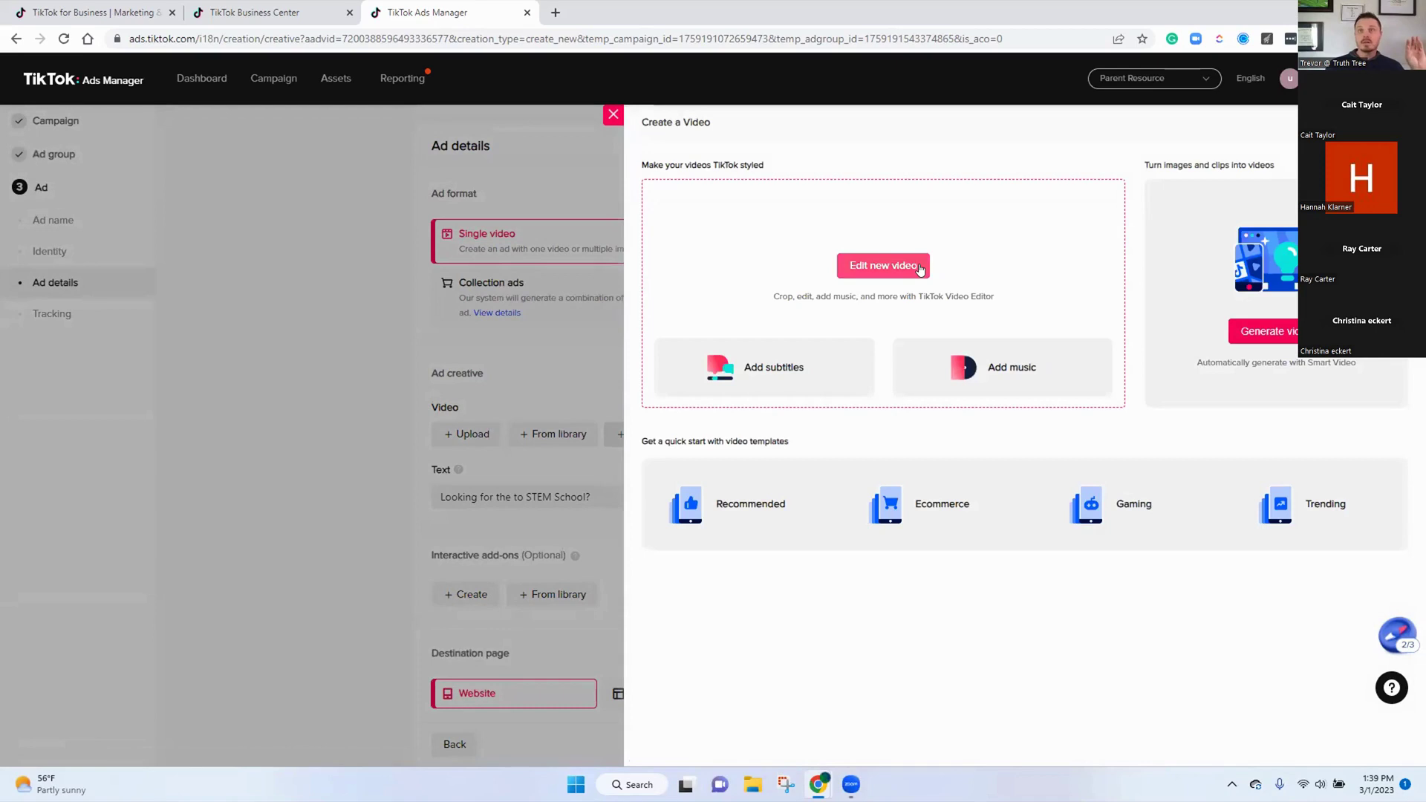
pyautogui.click(884, 267)
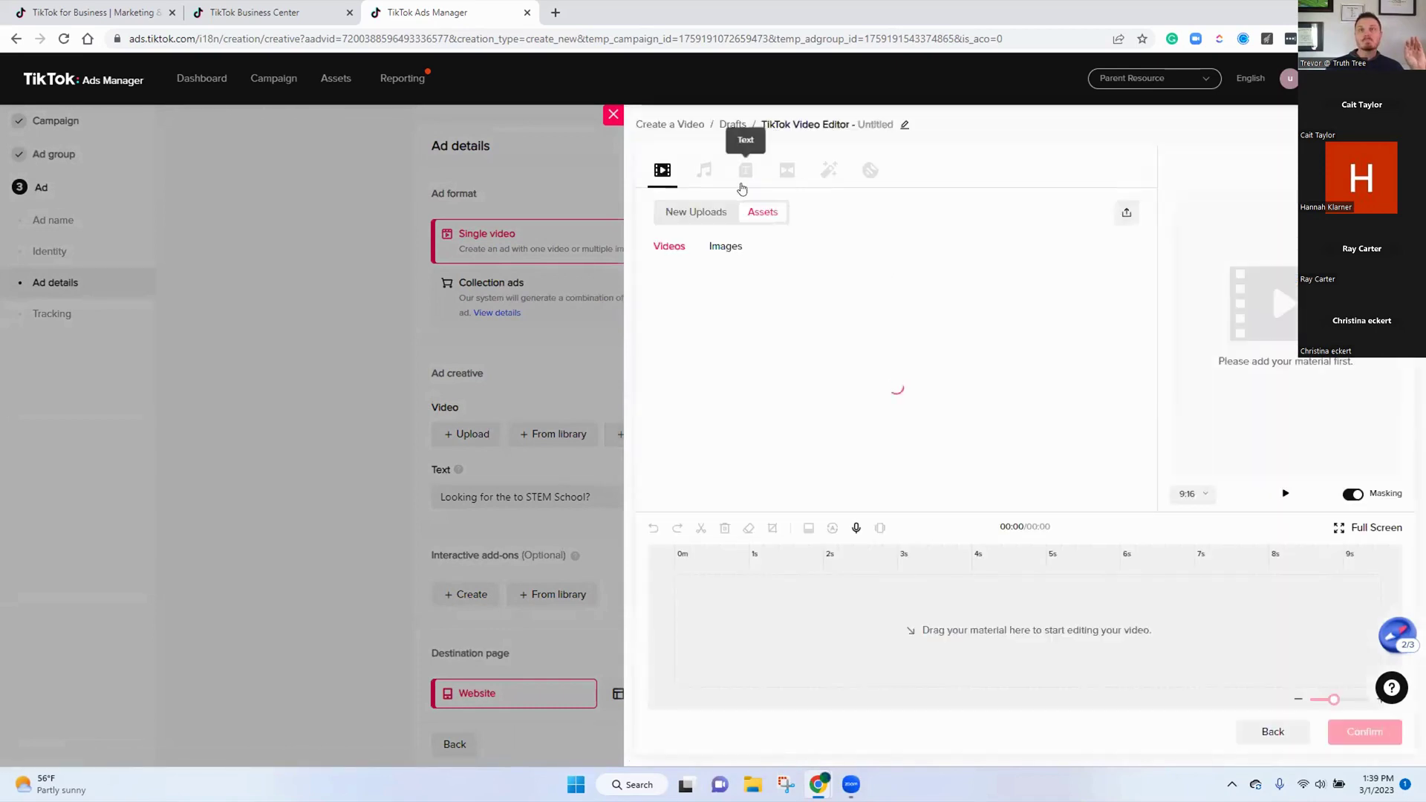
pyautogui.click(722, 212)
pyautogui.click(895, 364)
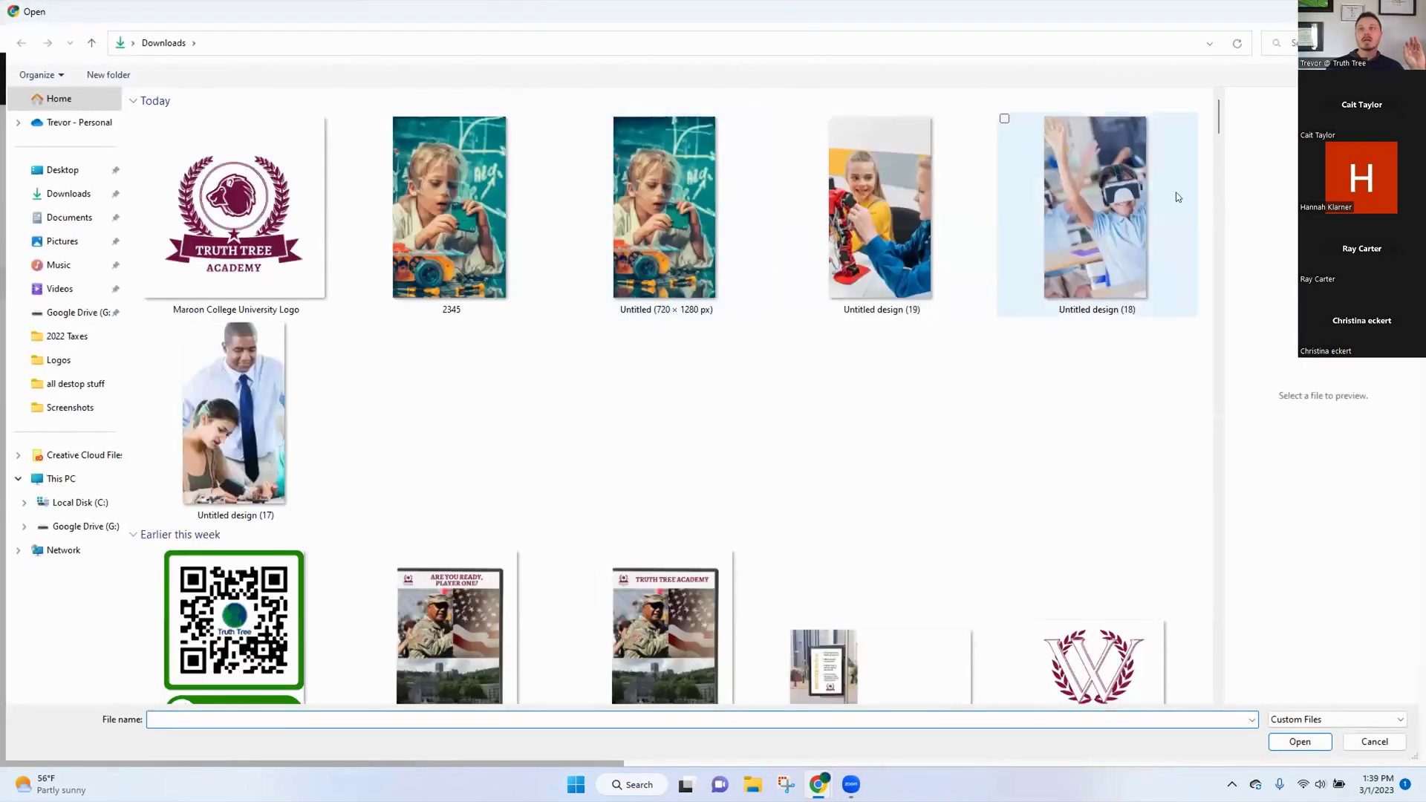
pyautogui.moveTo(1207, 218); pyautogui.dragTo(412, 239)
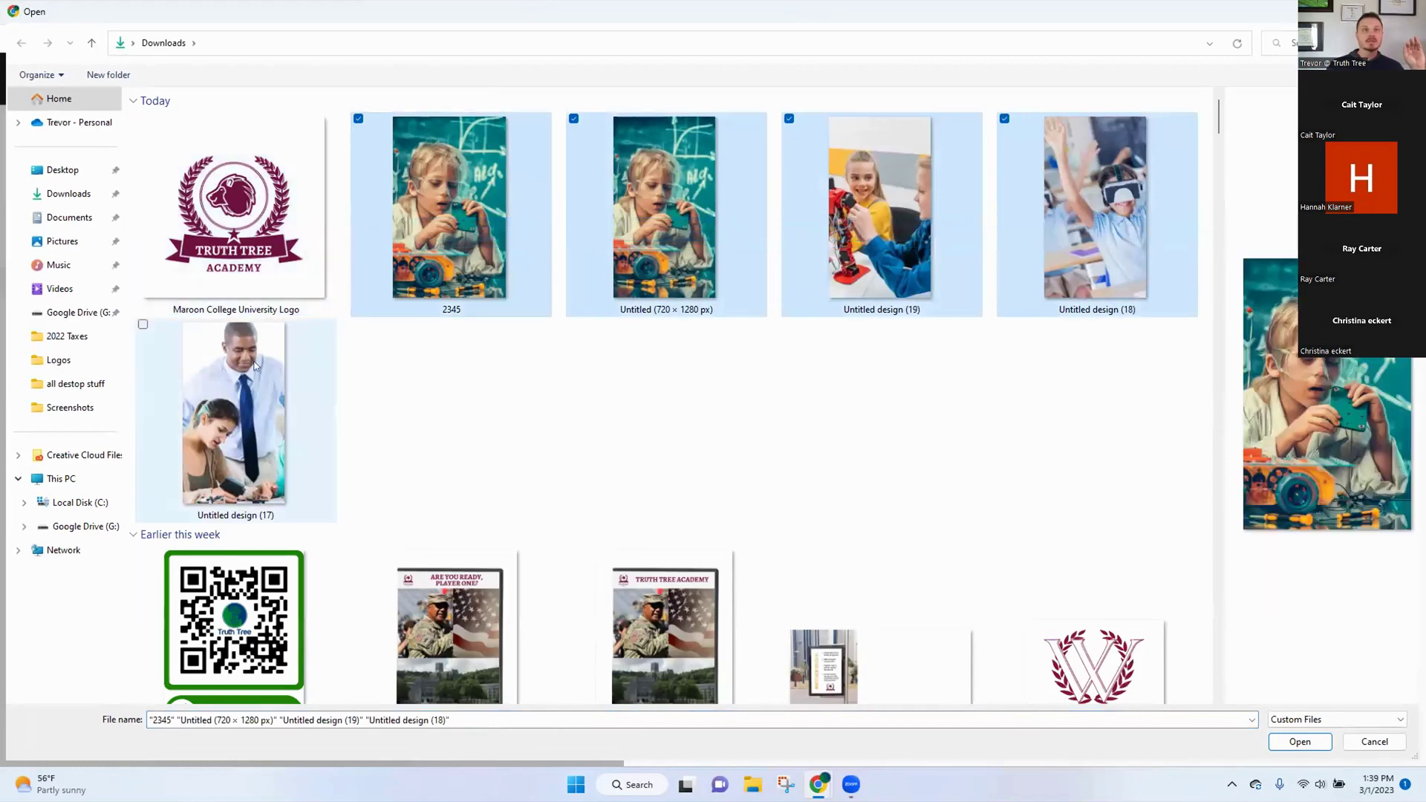
pyautogui.click(143, 324)
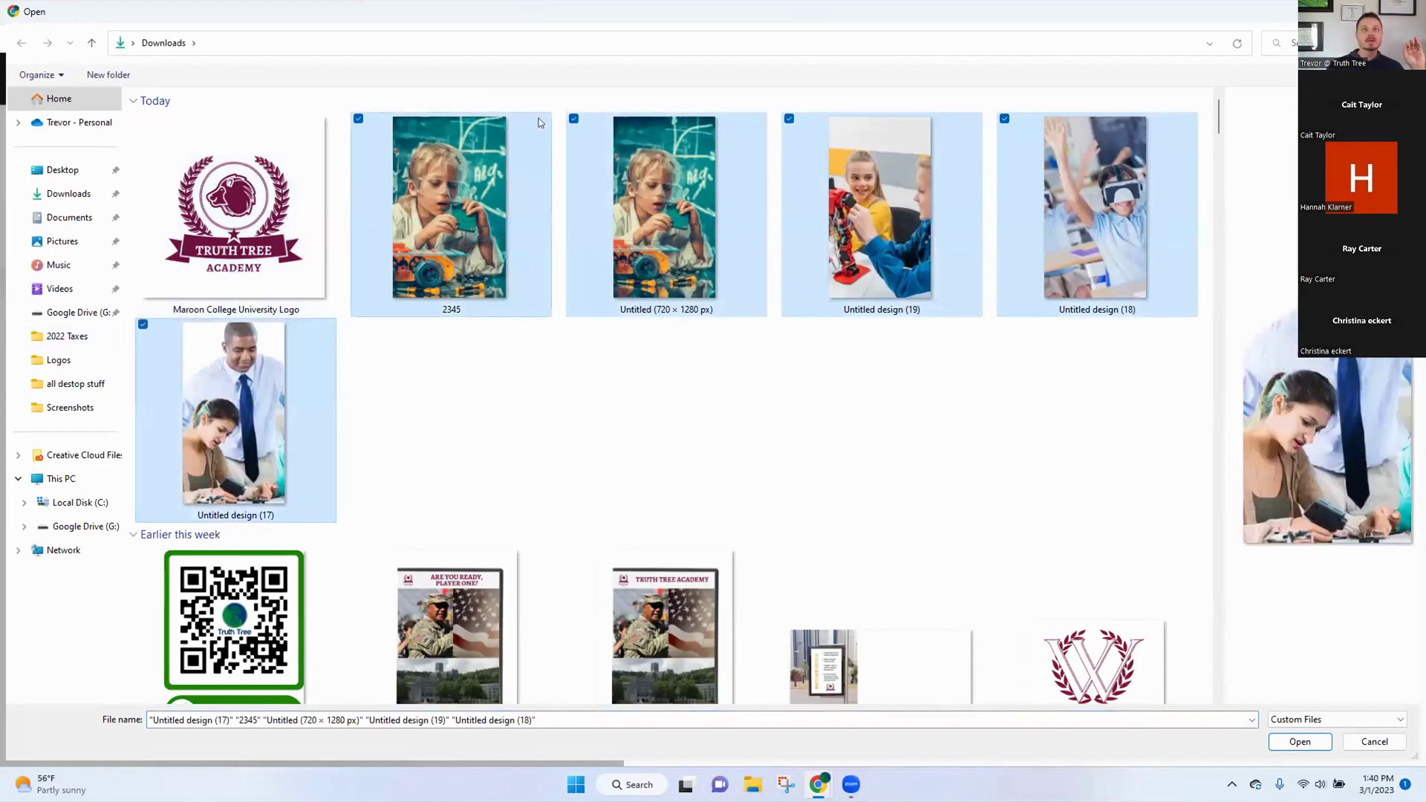
pyautogui.click(358, 118)
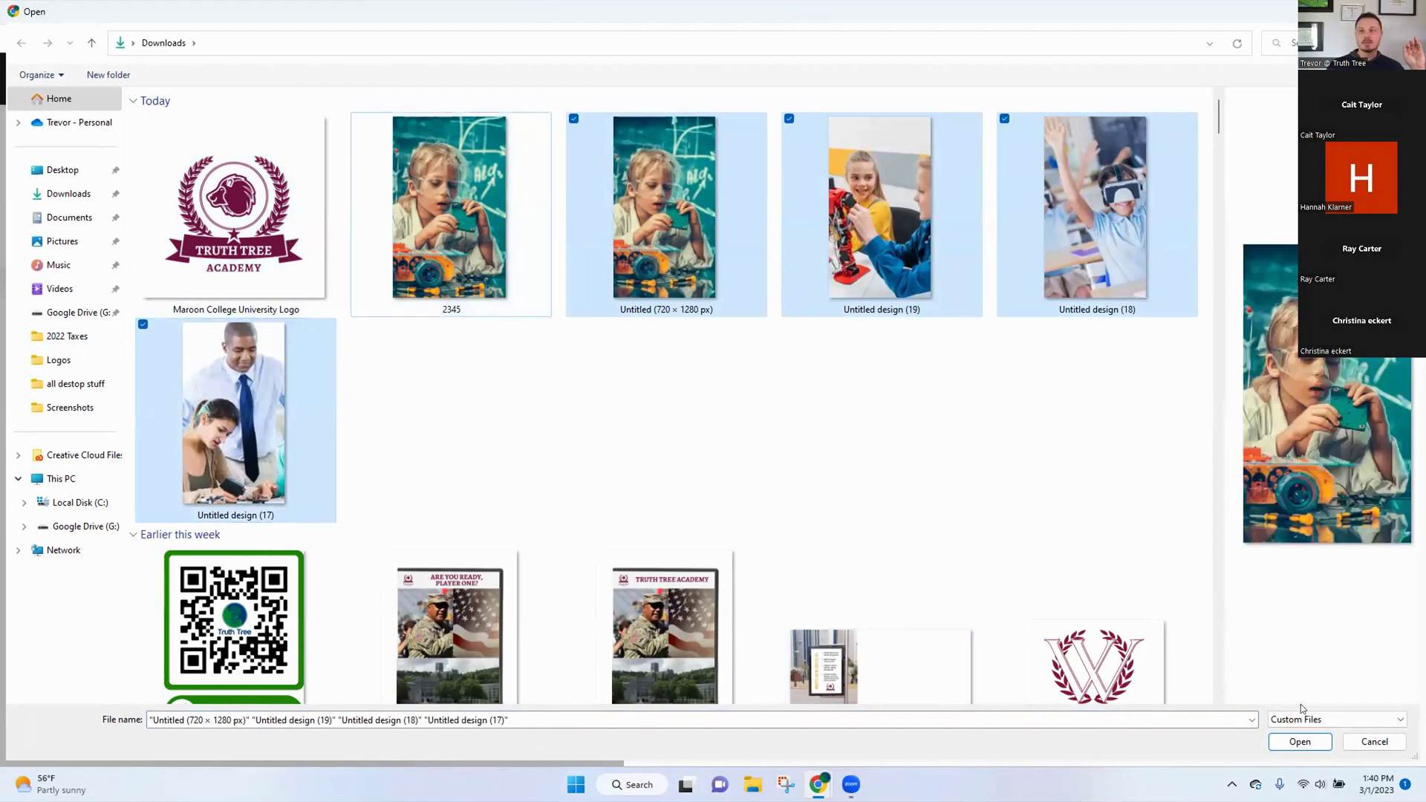
pyautogui.click(1308, 740)
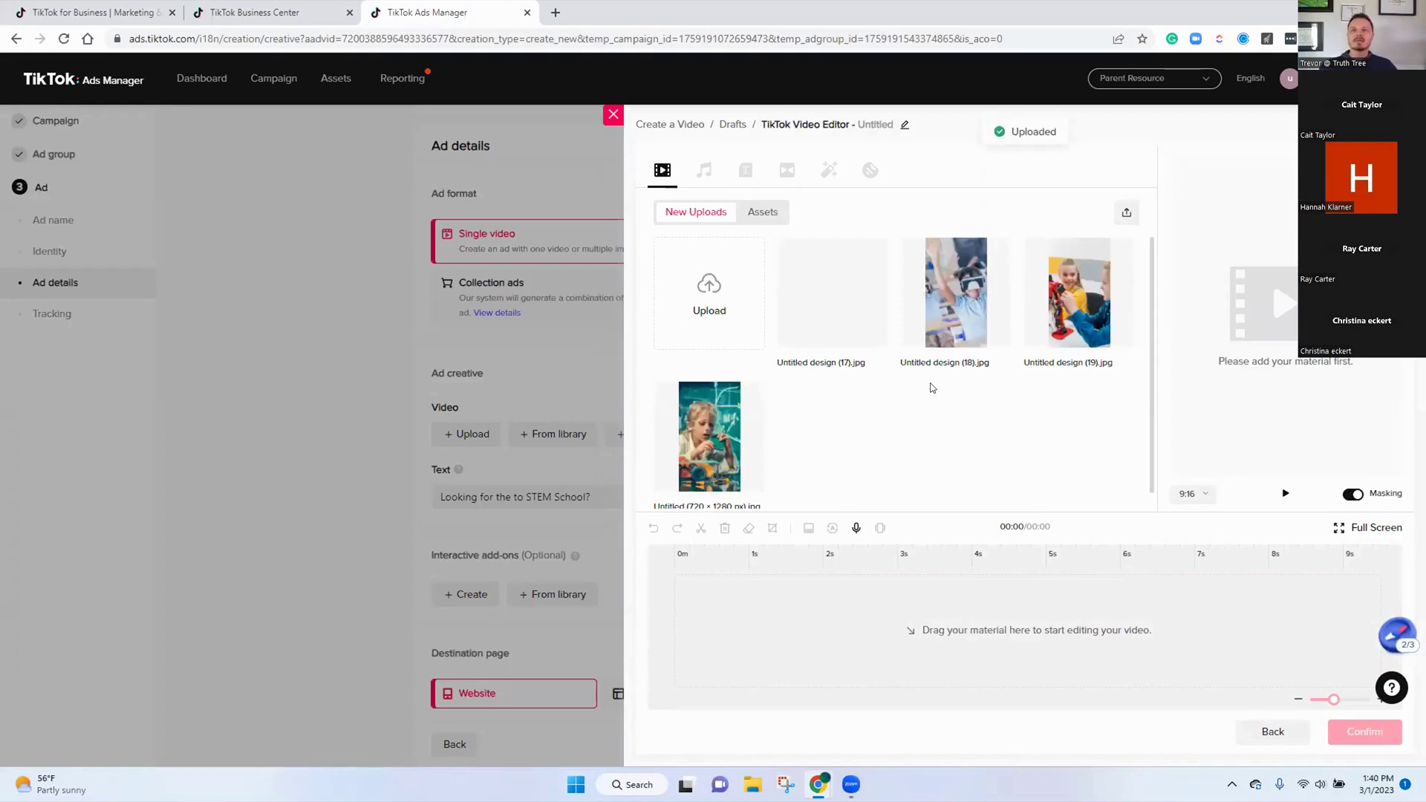
# Place Untitled design (17), Untitled design (18) and Untitled (720 × 1280 px) in sequence on the timeline, each about 5 seconds long
pyautogui.moveTo(827, 294); pyautogui.dragTo(698, 453)
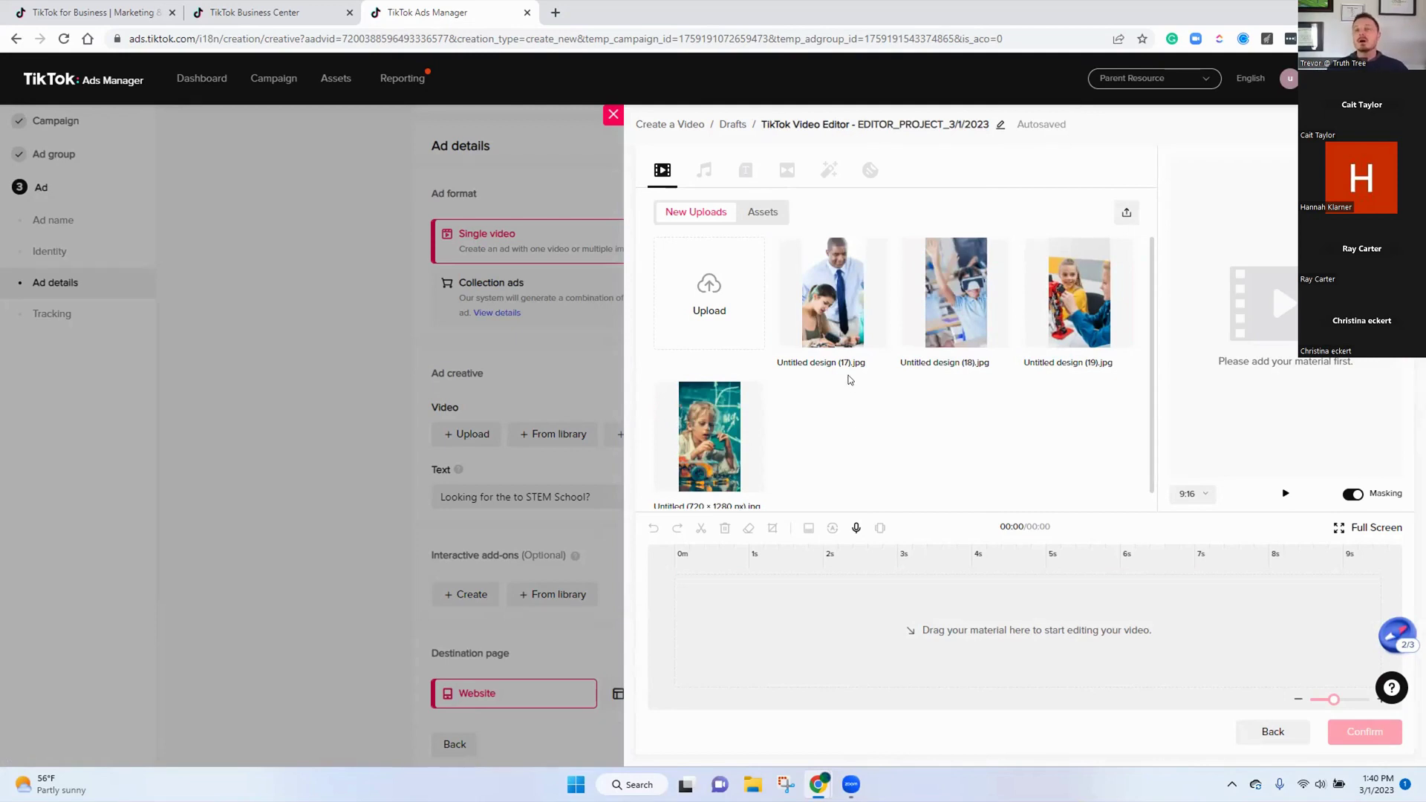
pyautogui.moveTo(835, 284); pyautogui.dragTo(683, 588)
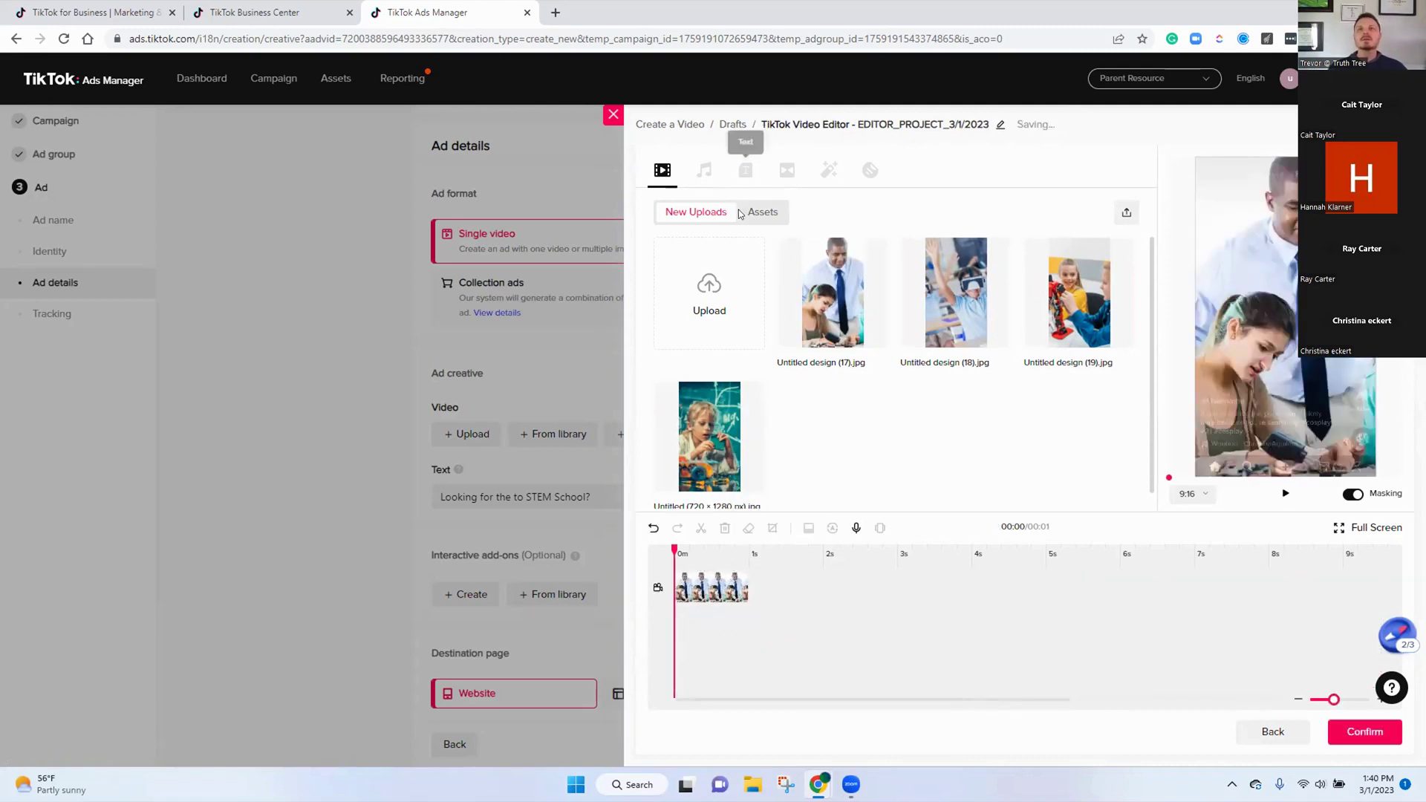
pyautogui.click(743, 586)
pyautogui.moveTo(744, 585); pyautogui.dragTo(1048, 586)
pyautogui.moveTo(934, 331)
pyautogui.moveTo(934, 331); pyautogui.dragTo(1278, 575)
pyautogui.click(1123, 591)
pyautogui.moveTo(704, 438); pyautogui.dragTo(1162, 587)
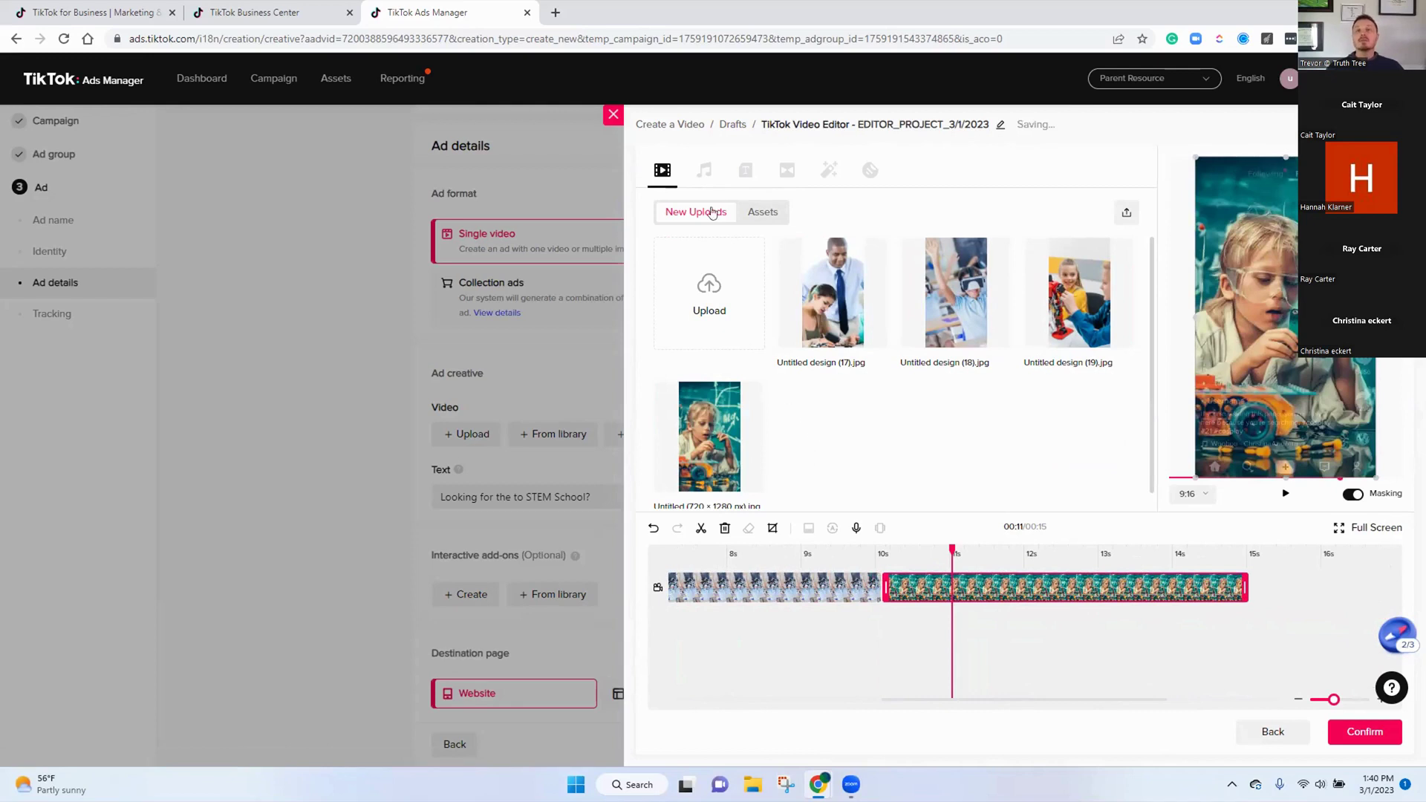
# Examine the recommended music and the tracks with the highest spend in the last 7 days, including the SUNNY DAY usage restriction
pyautogui.click(704, 171)
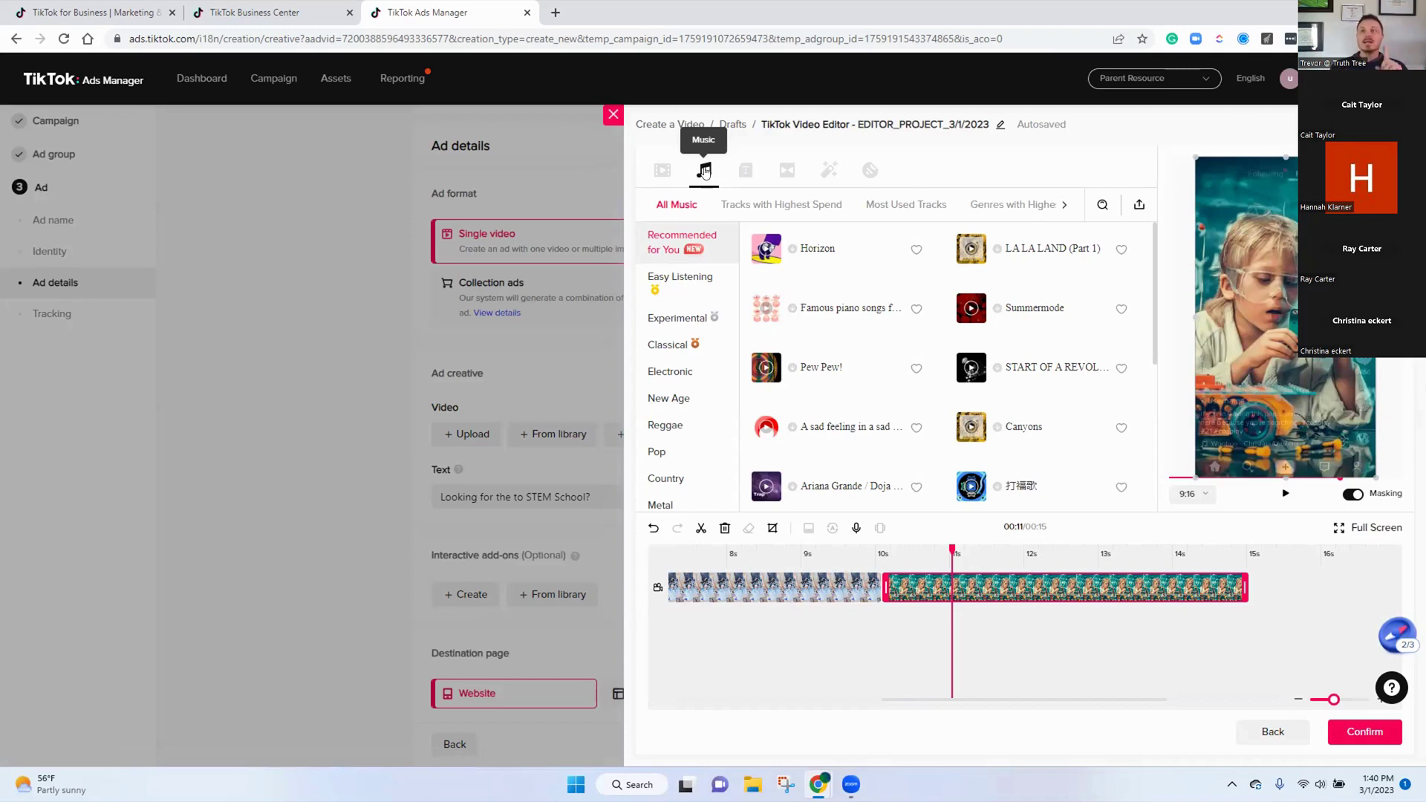
pyautogui.scroll(-3, 850, 279)
pyautogui.scroll(3, 850, 279)
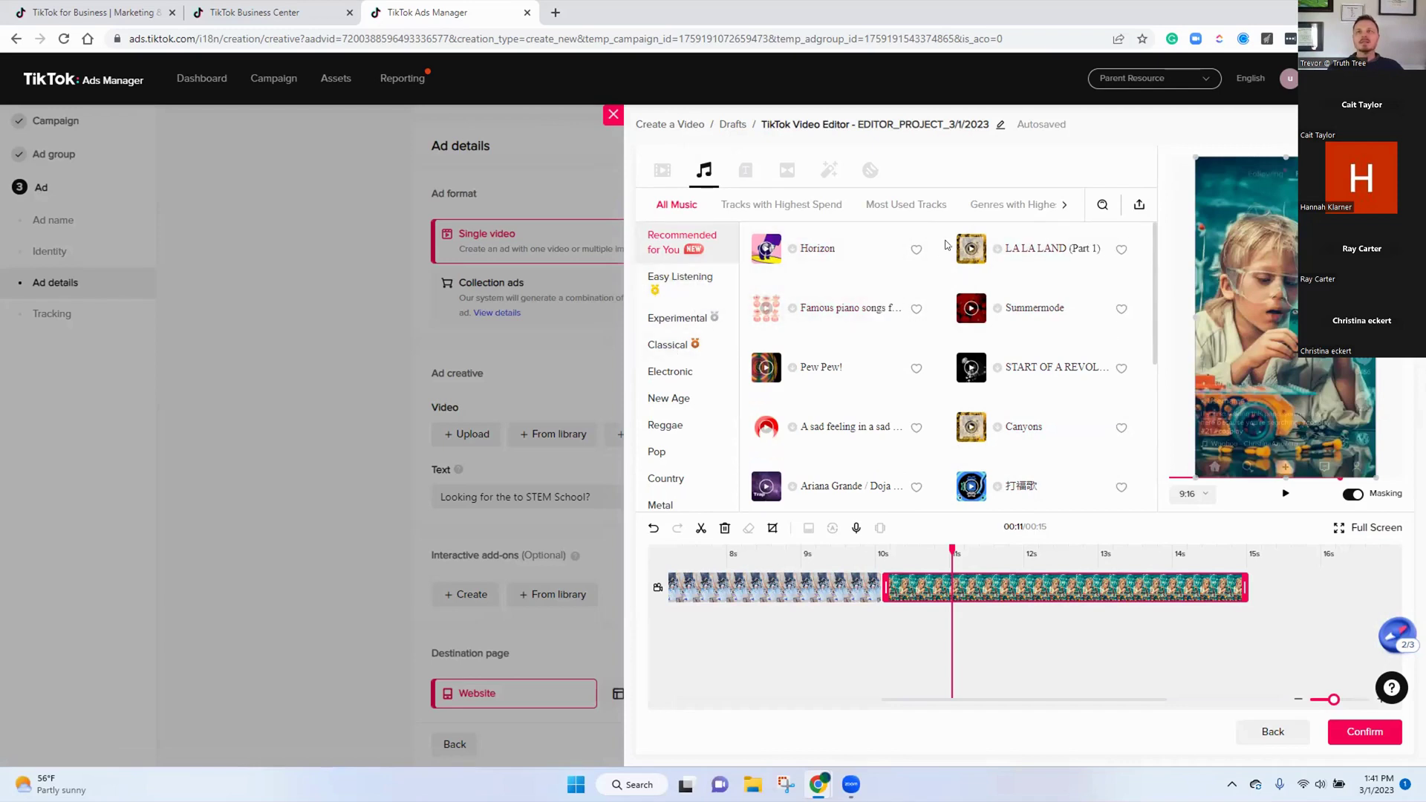
pyautogui.scroll(-5, 1083, 340)
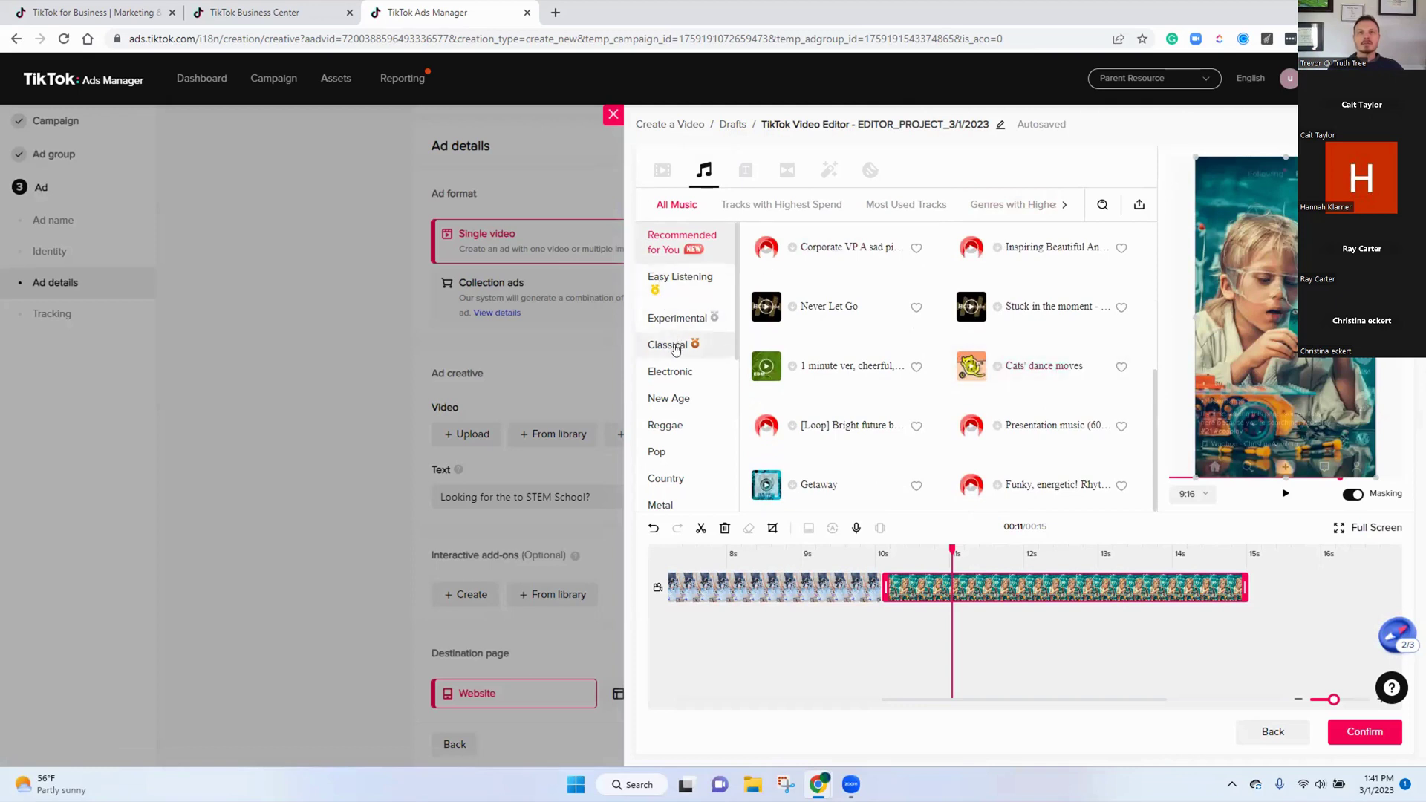
pyautogui.click(743, 206)
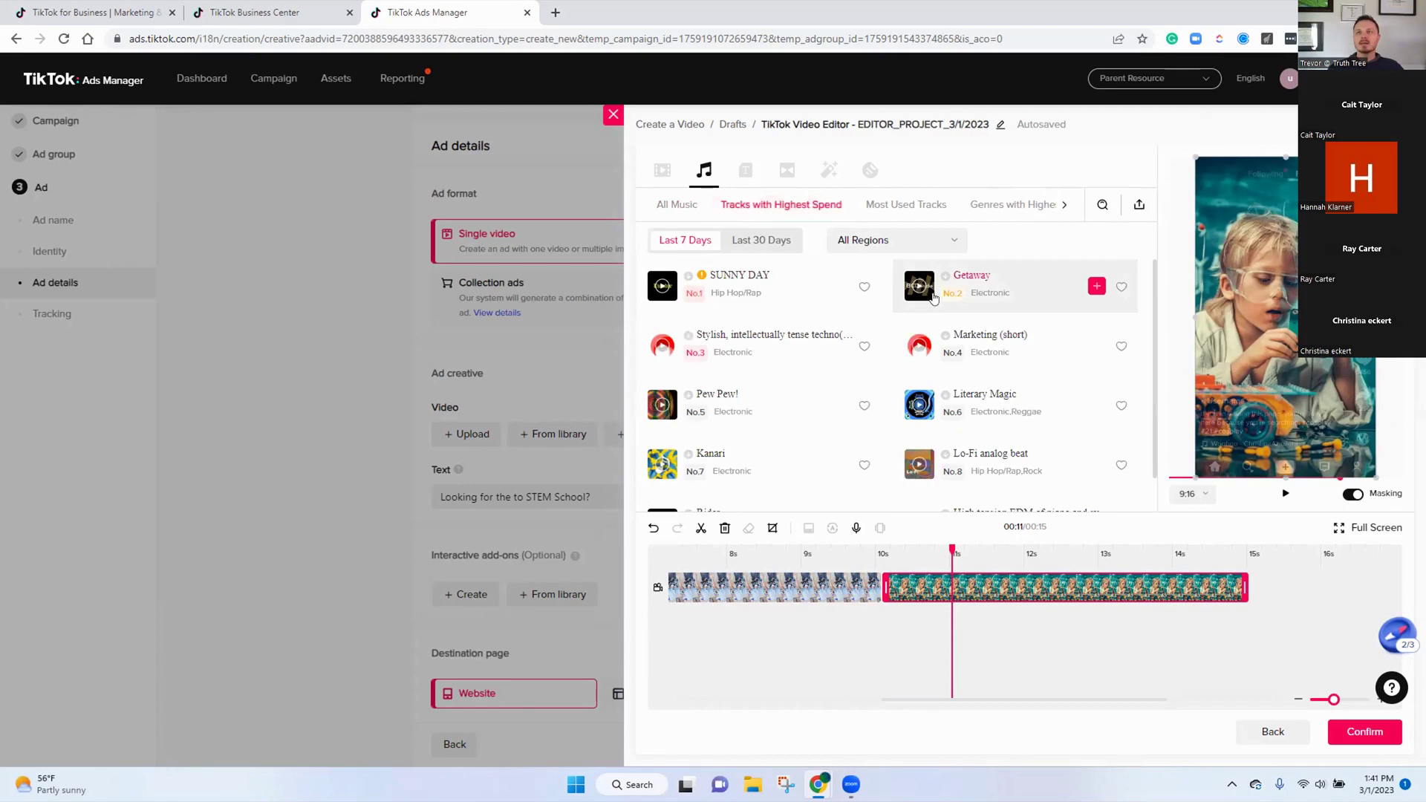
pyautogui.scroll(-1, 933, 297)
pyautogui.scroll(1, 958, 342)
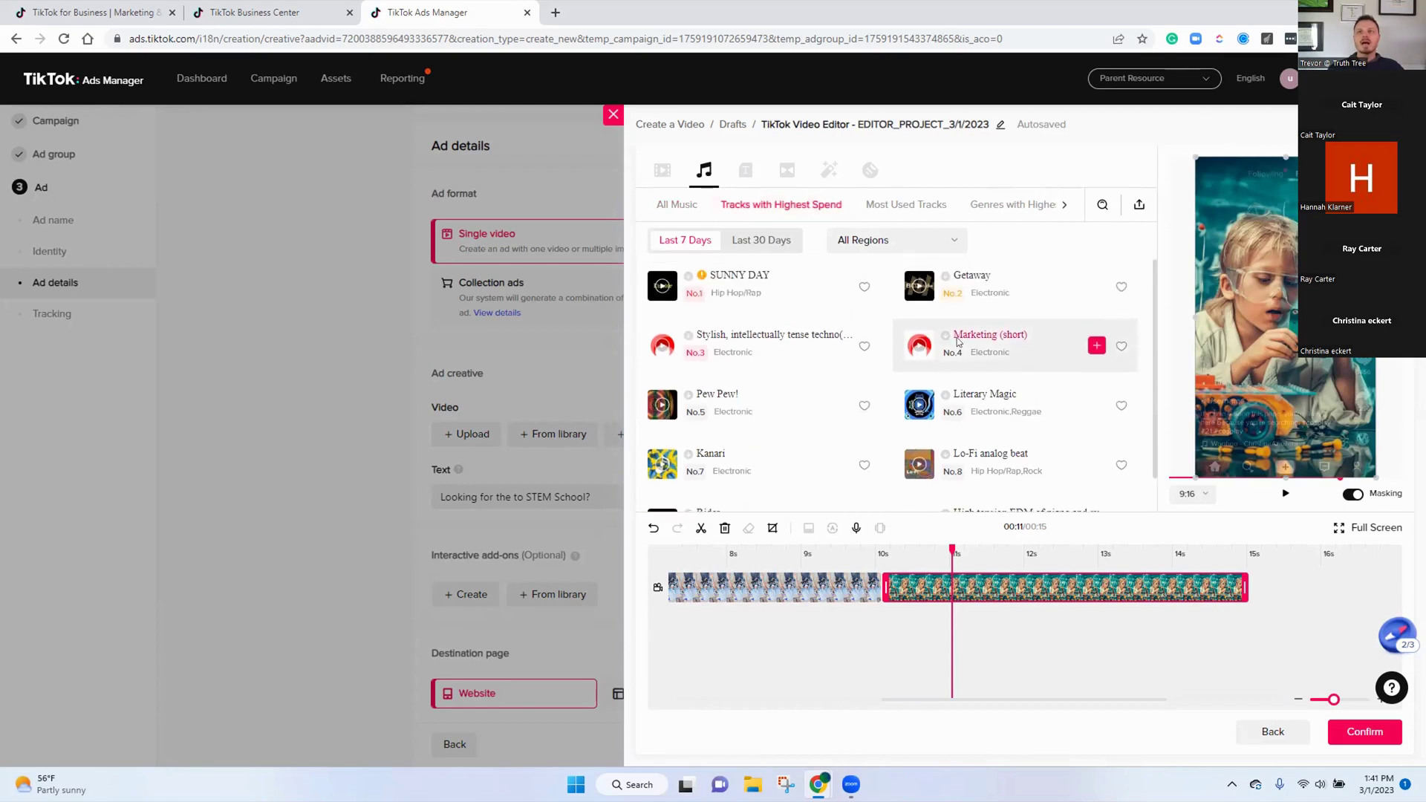
pyautogui.scroll(-1, 773, 392)
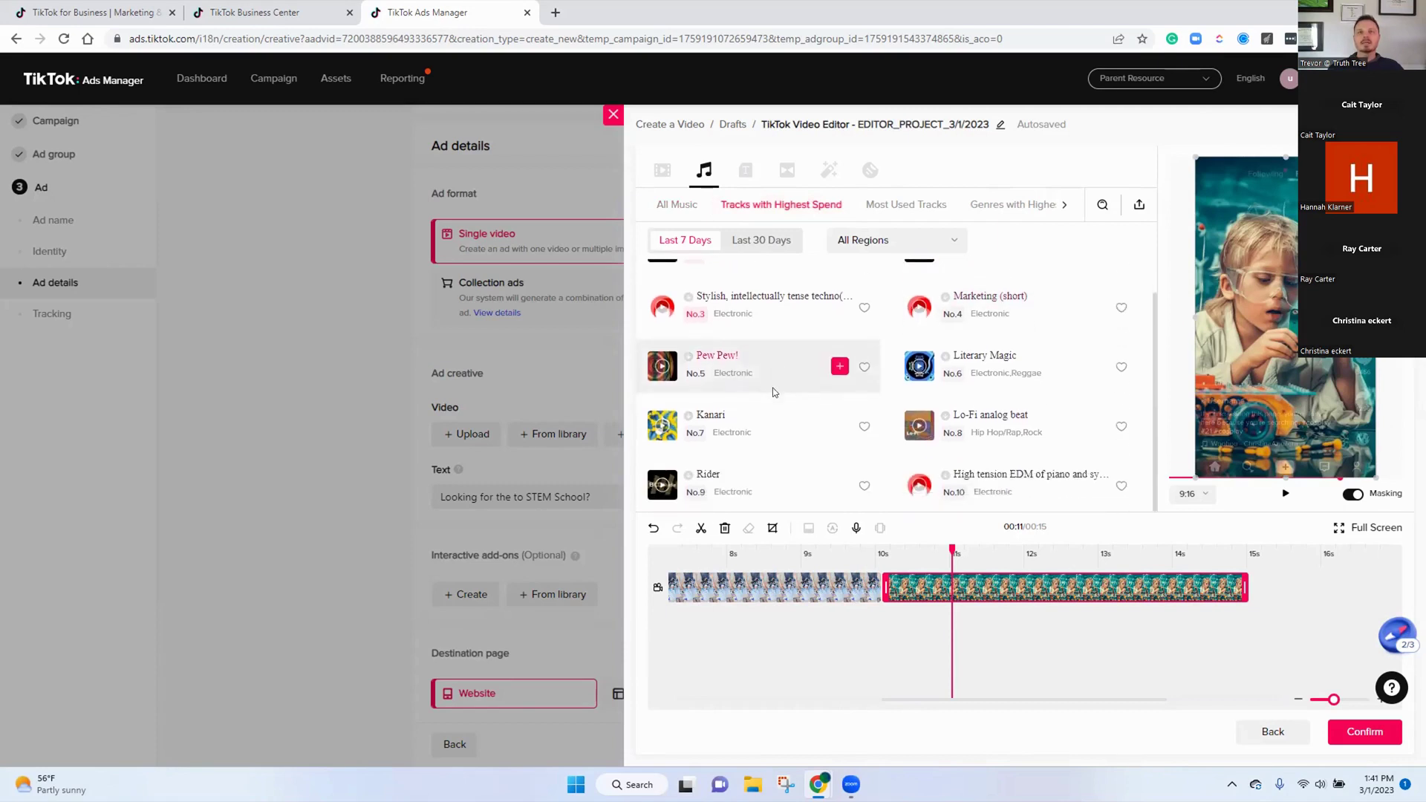
pyautogui.scroll(1, 773, 392)
pyautogui.moveTo(702, 278)
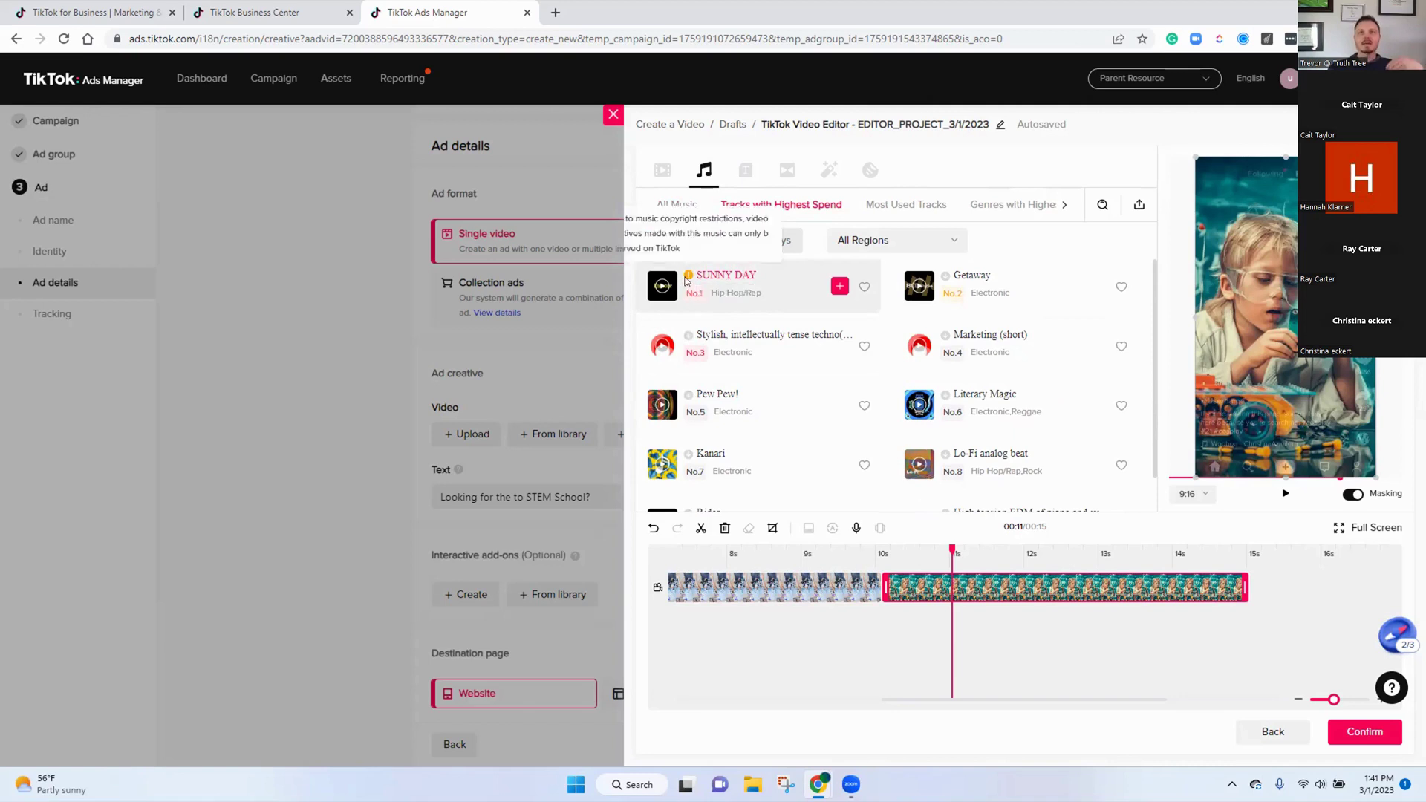
# Preview the Getaway track, add it to the timeline starting at about 7 seconds, and confirm the video for the ad
pyautogui.click(918, 285)
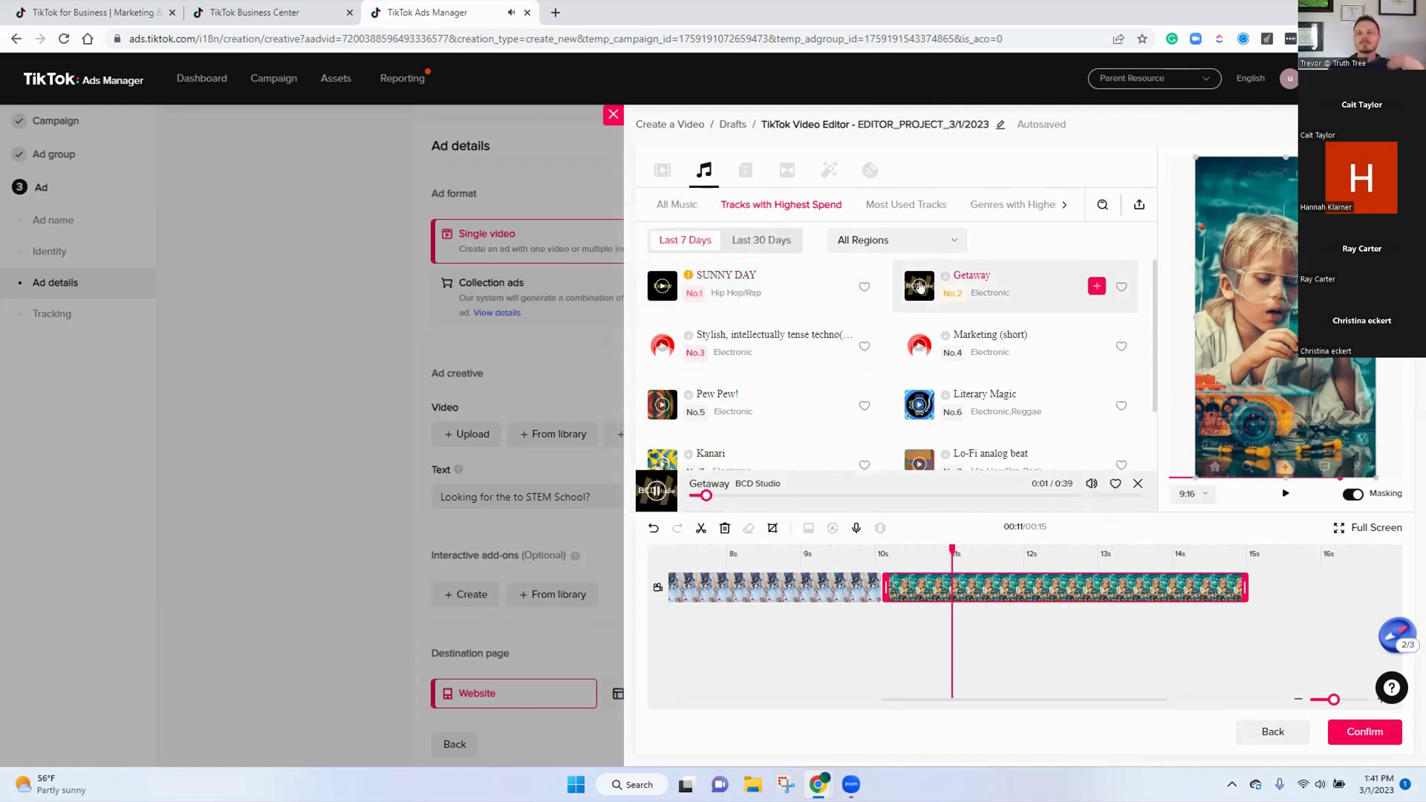
pyautogui.click(1093, 289)
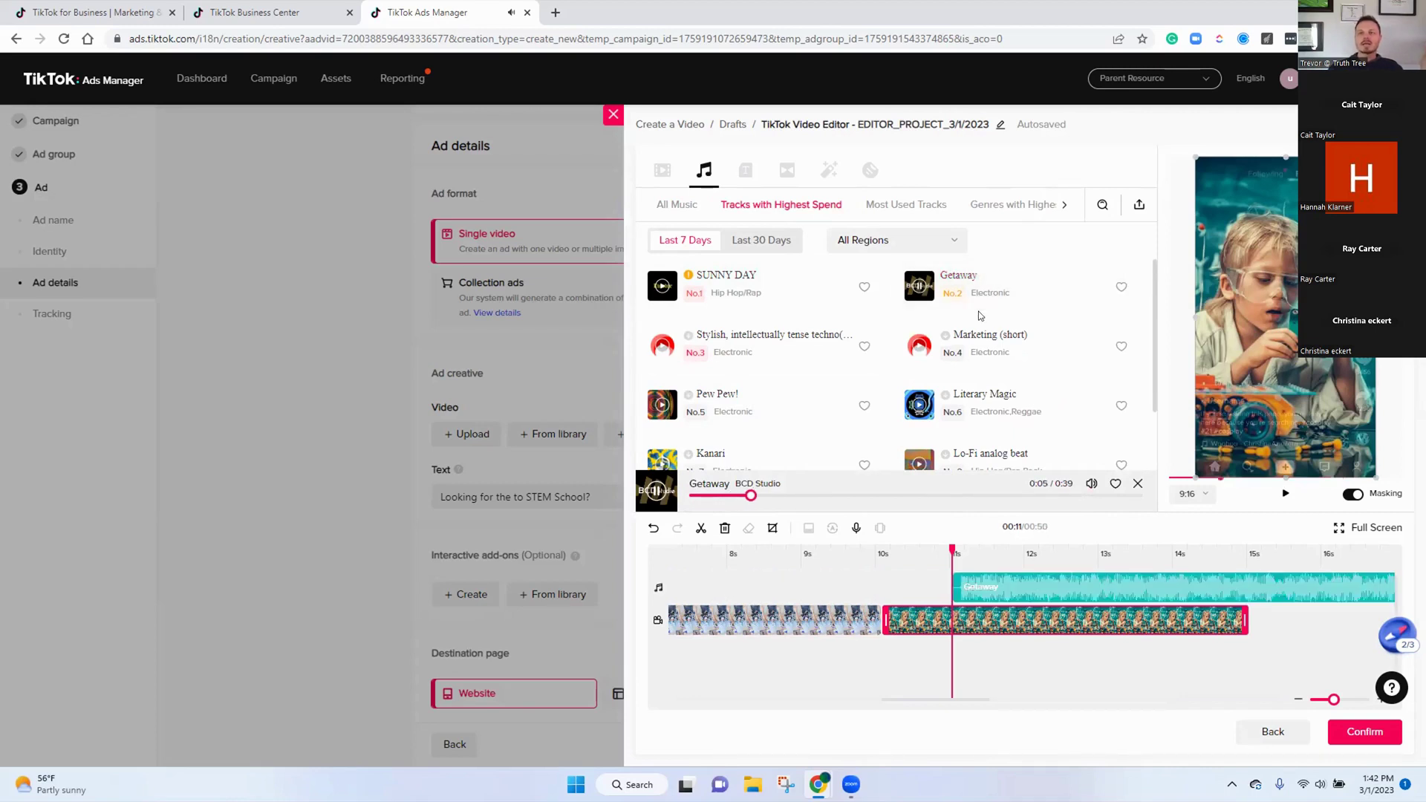
pyautogui.moveTo(1148, 581); pyautogui.dragTo(817, 598)
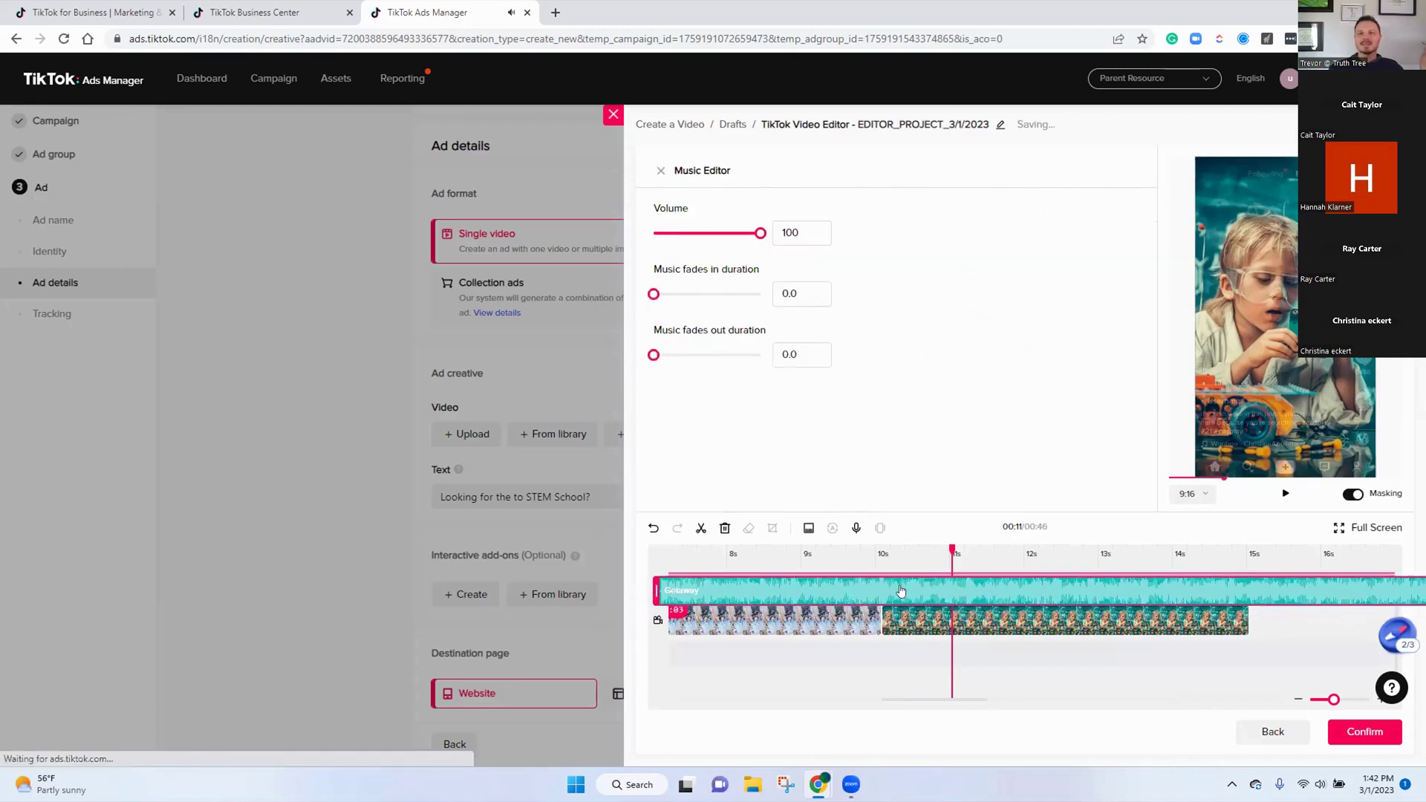
pyautogui.click(861, 594)
pyautogui.click(1362, 731)
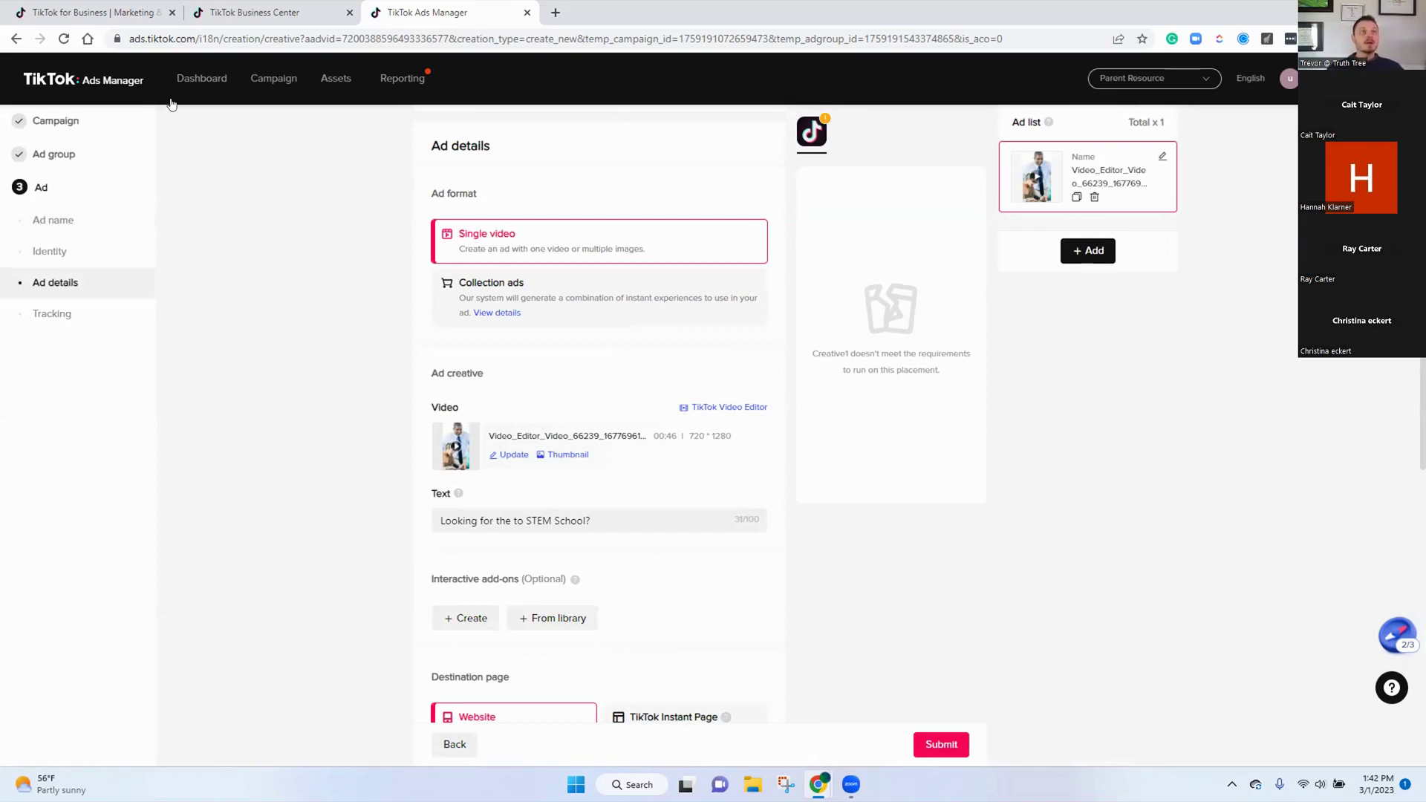
# Review the ad's destination page and tracking settings, and leave the unsubmitted ad for the account Dashboard
pyautogui.scroll(-3, 726, 475)
pyautogui.scroll(-3, 724, 479)
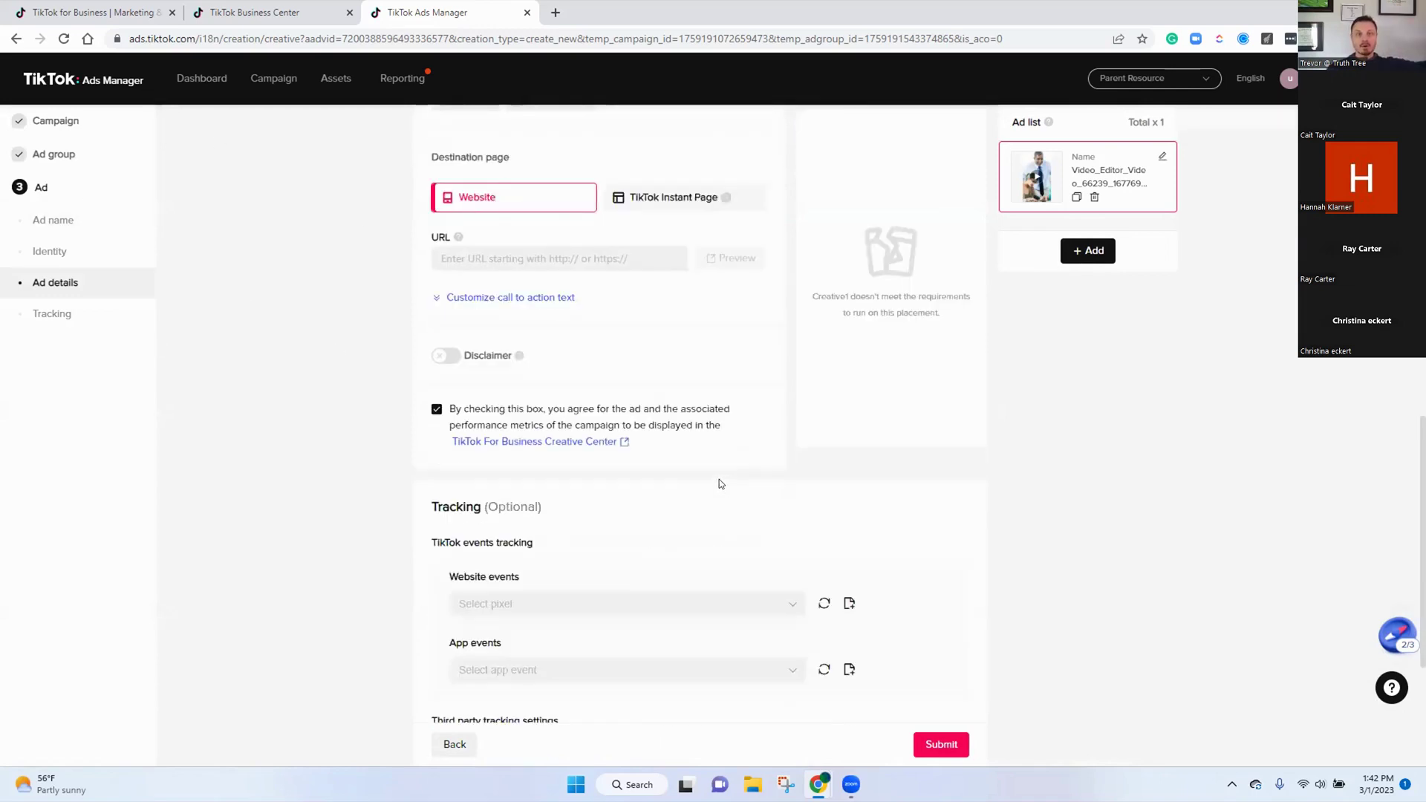
pyautogui.scroll(1, 714, 476)
pyautogui.click(565, 407)
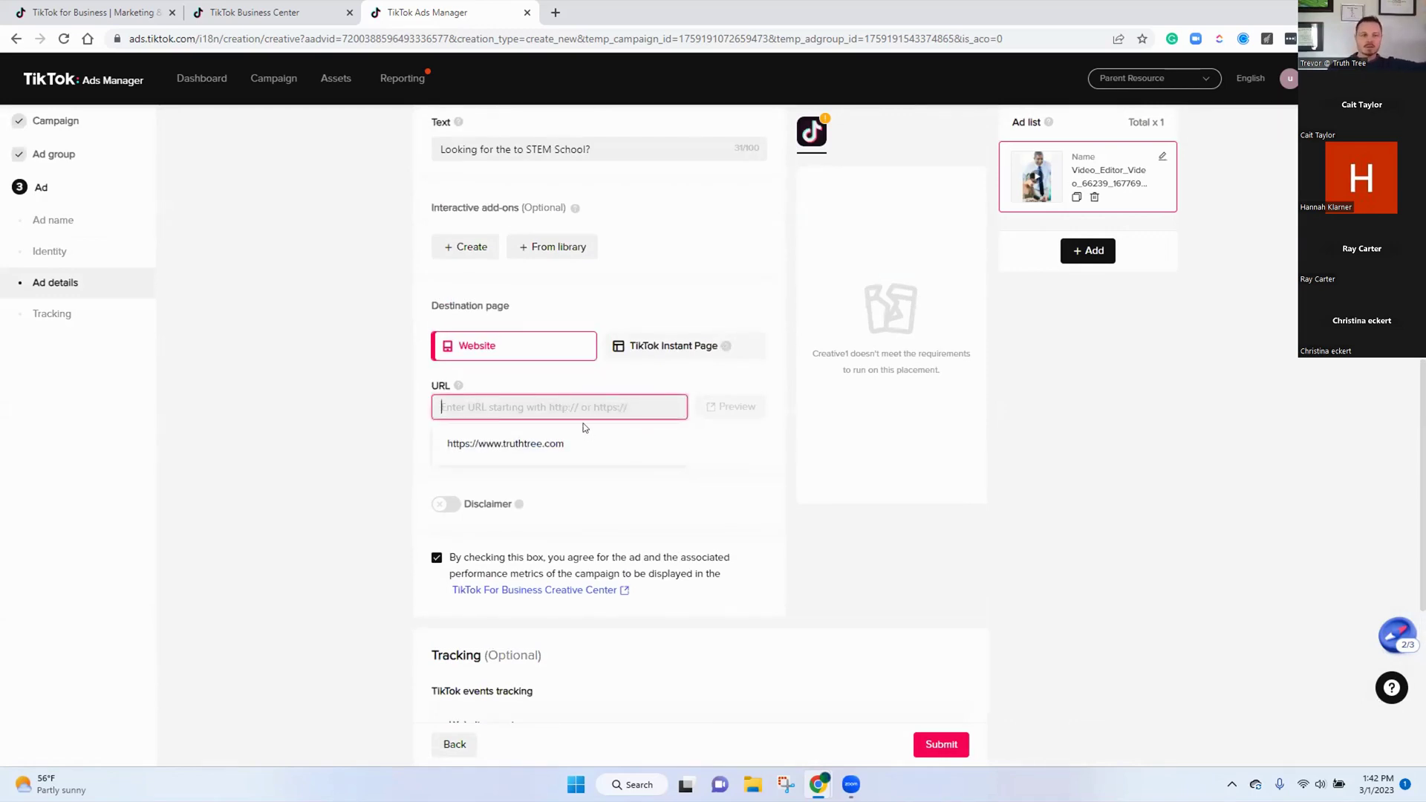
pyautogui.click(202, 74)
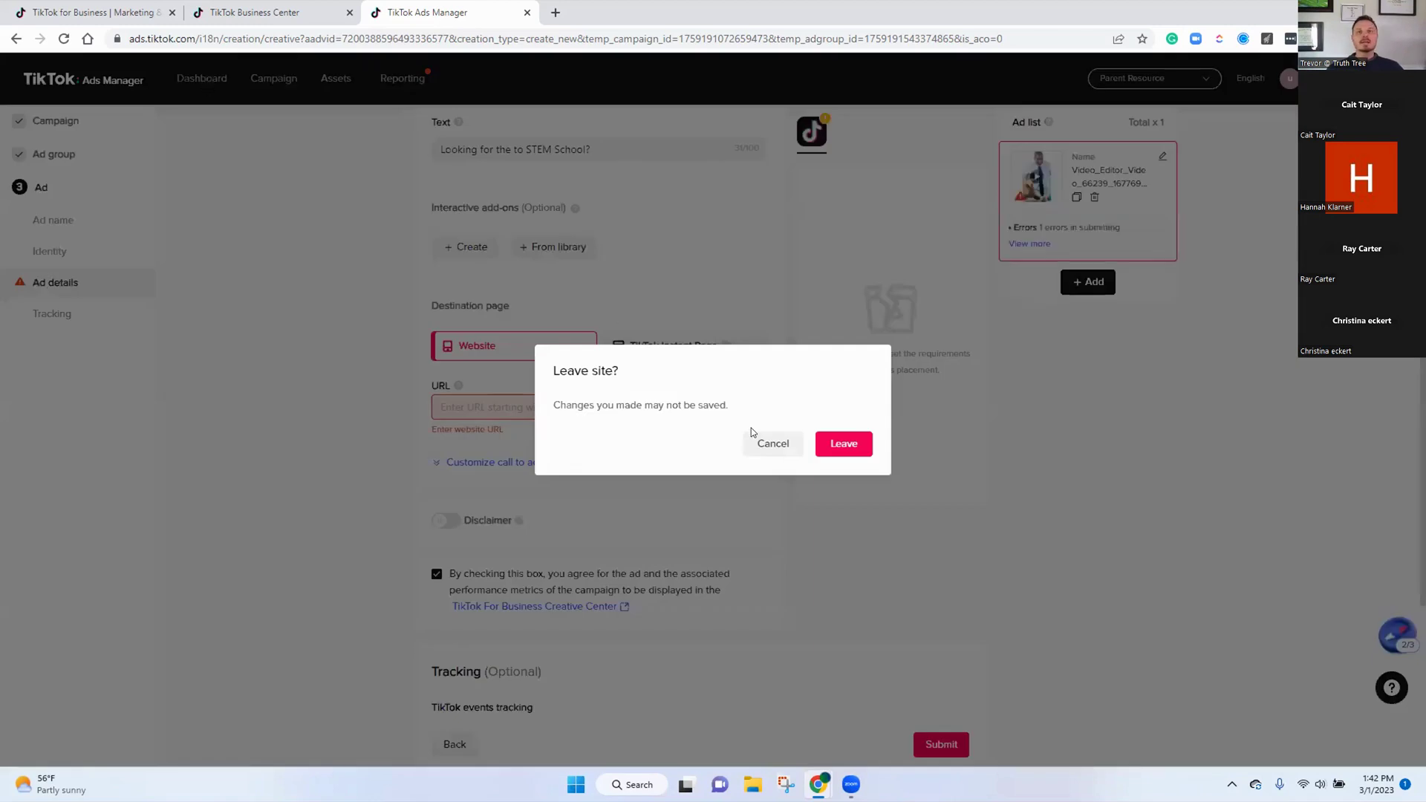
pyautogui.click(845, 443)
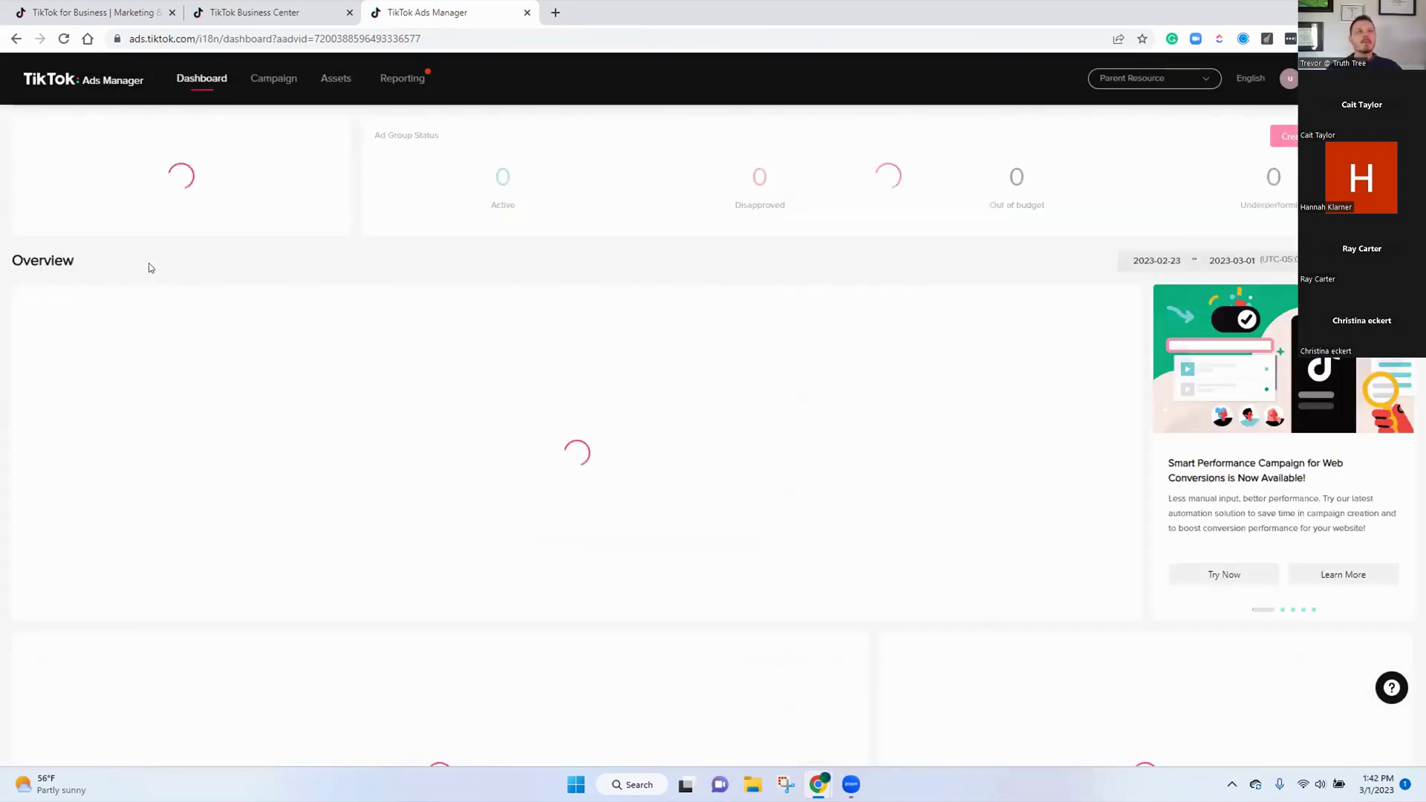
# Review the advertising objective and settings of the STEM - K12 campaign in the campaign list, and close its editor
pyautogui.click(269, 80)
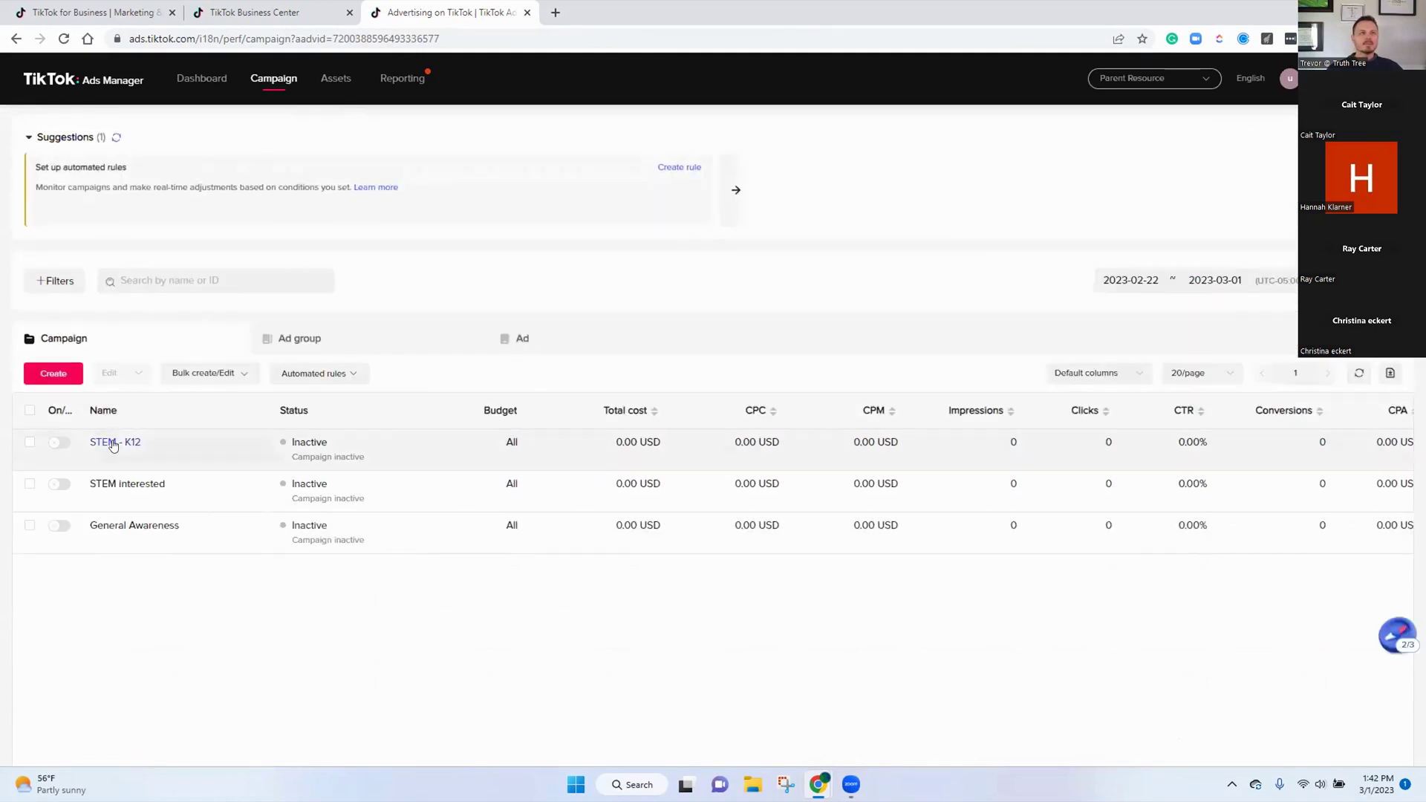
pyautogui.click(162, 456)
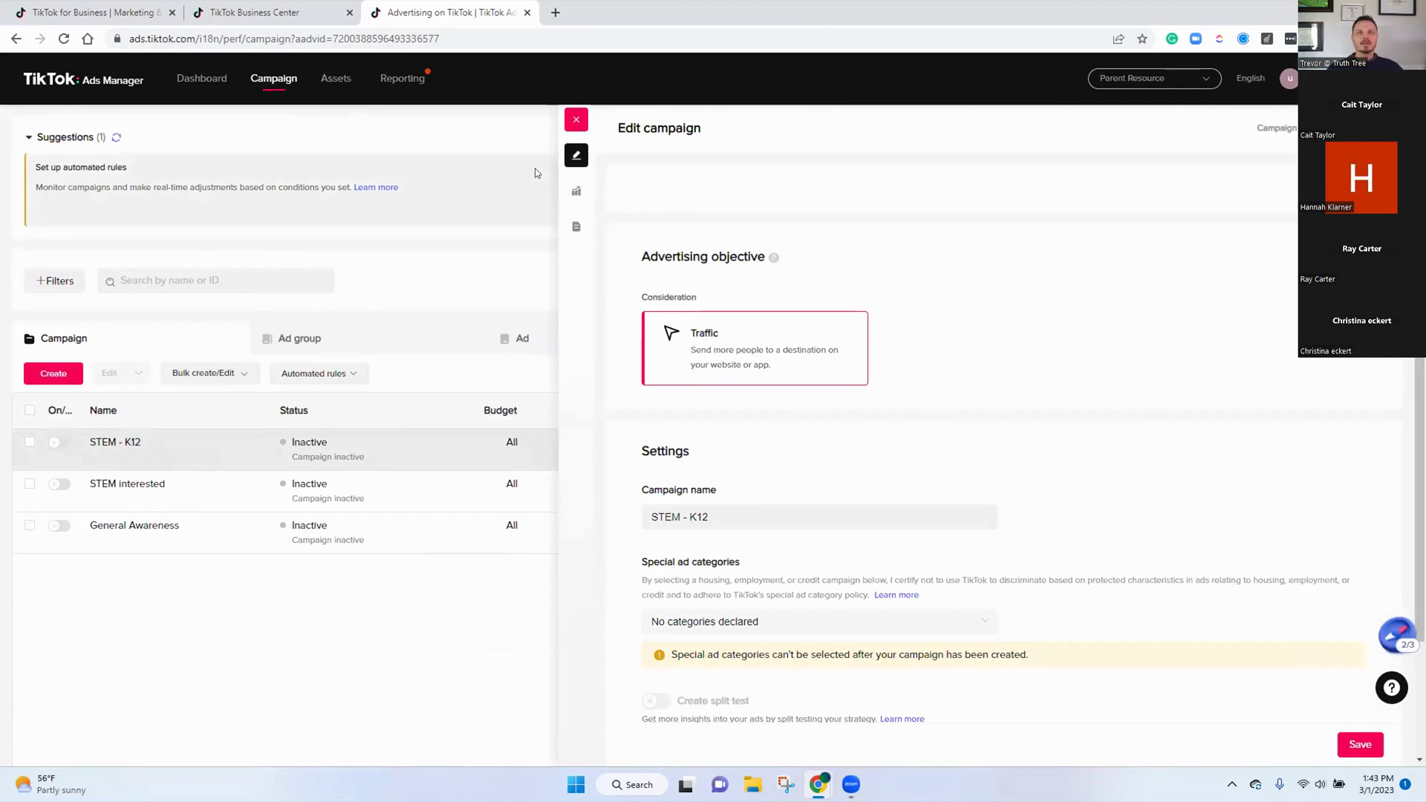
pyautogui.click(577, 154)
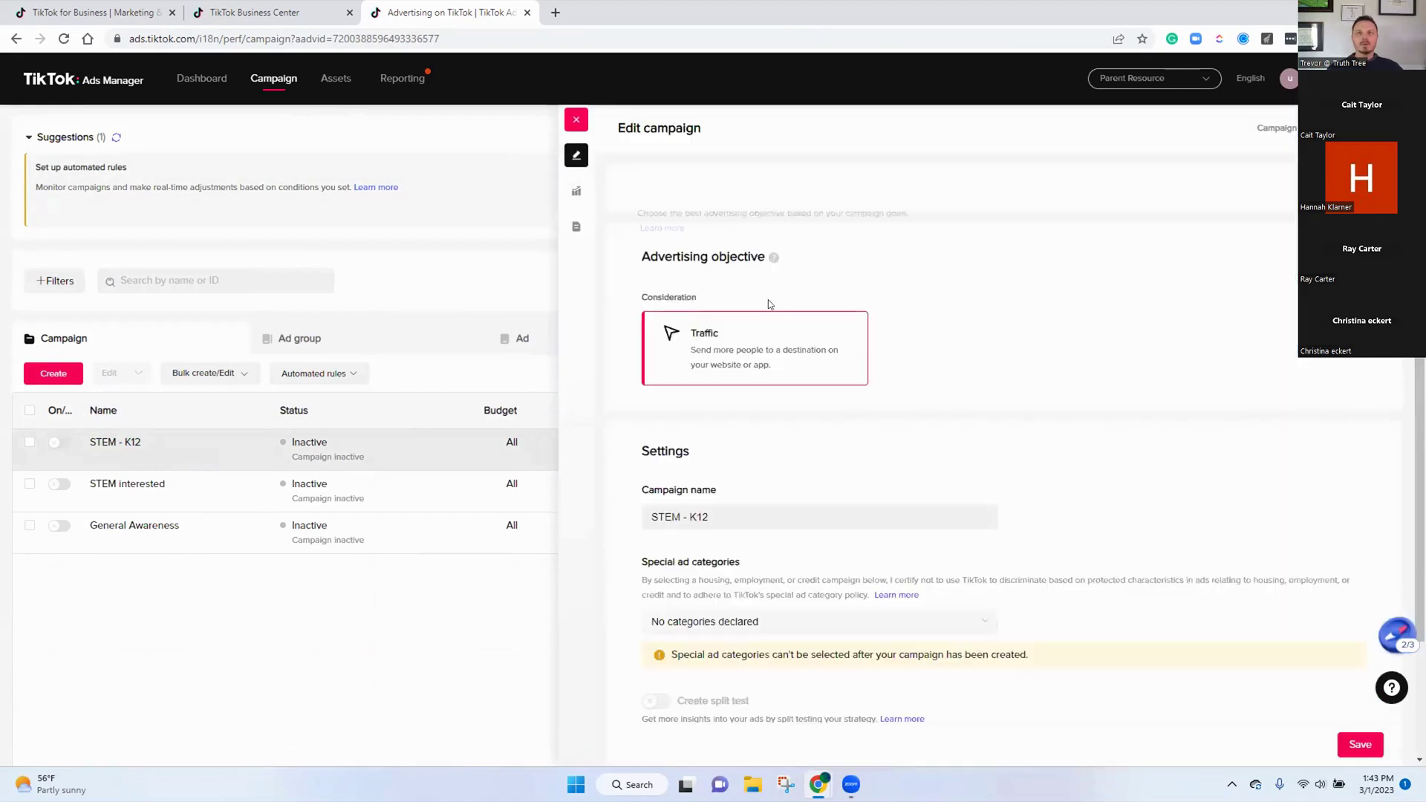
pyautogui.scroll(-2, 797, 349)
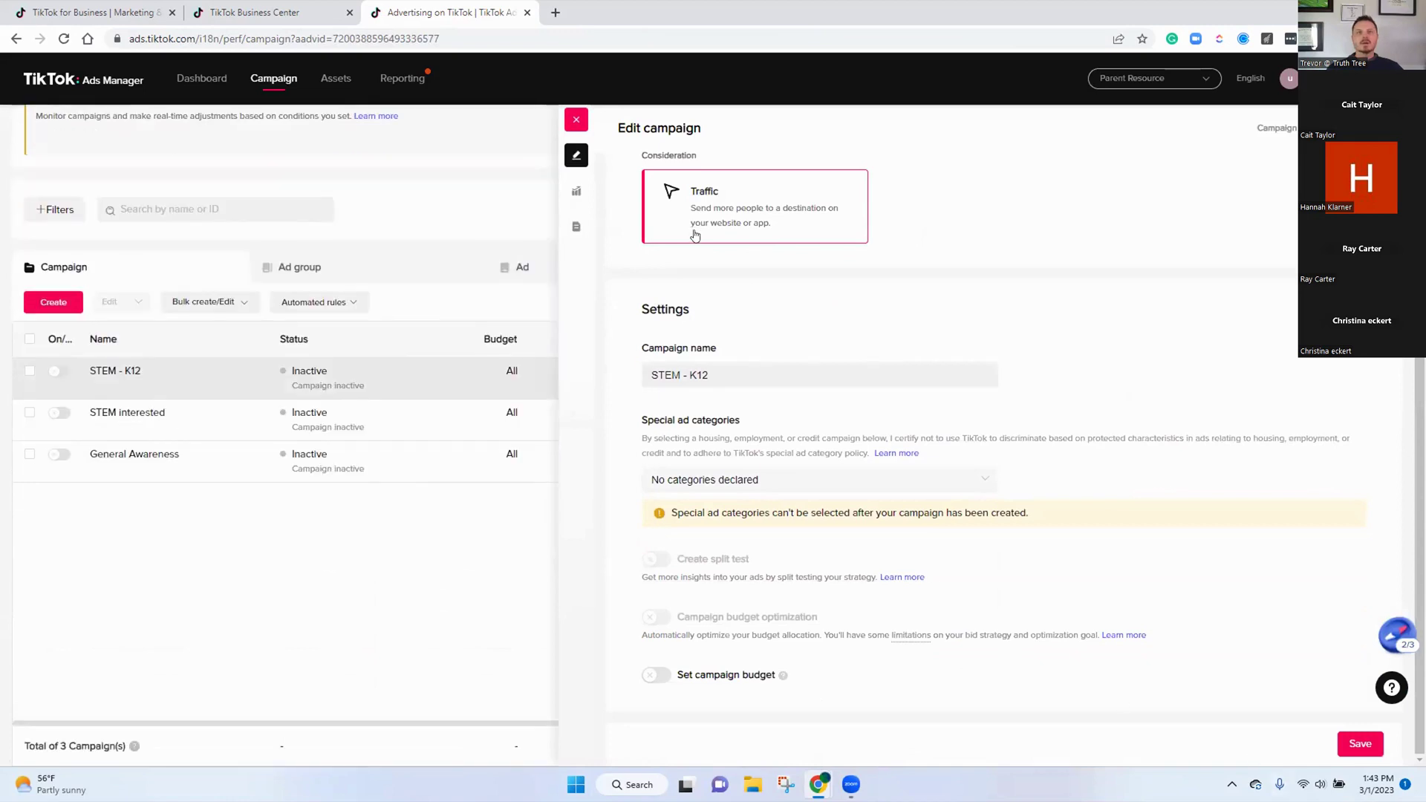
pyautogui.scroll(3, 1188, 551)
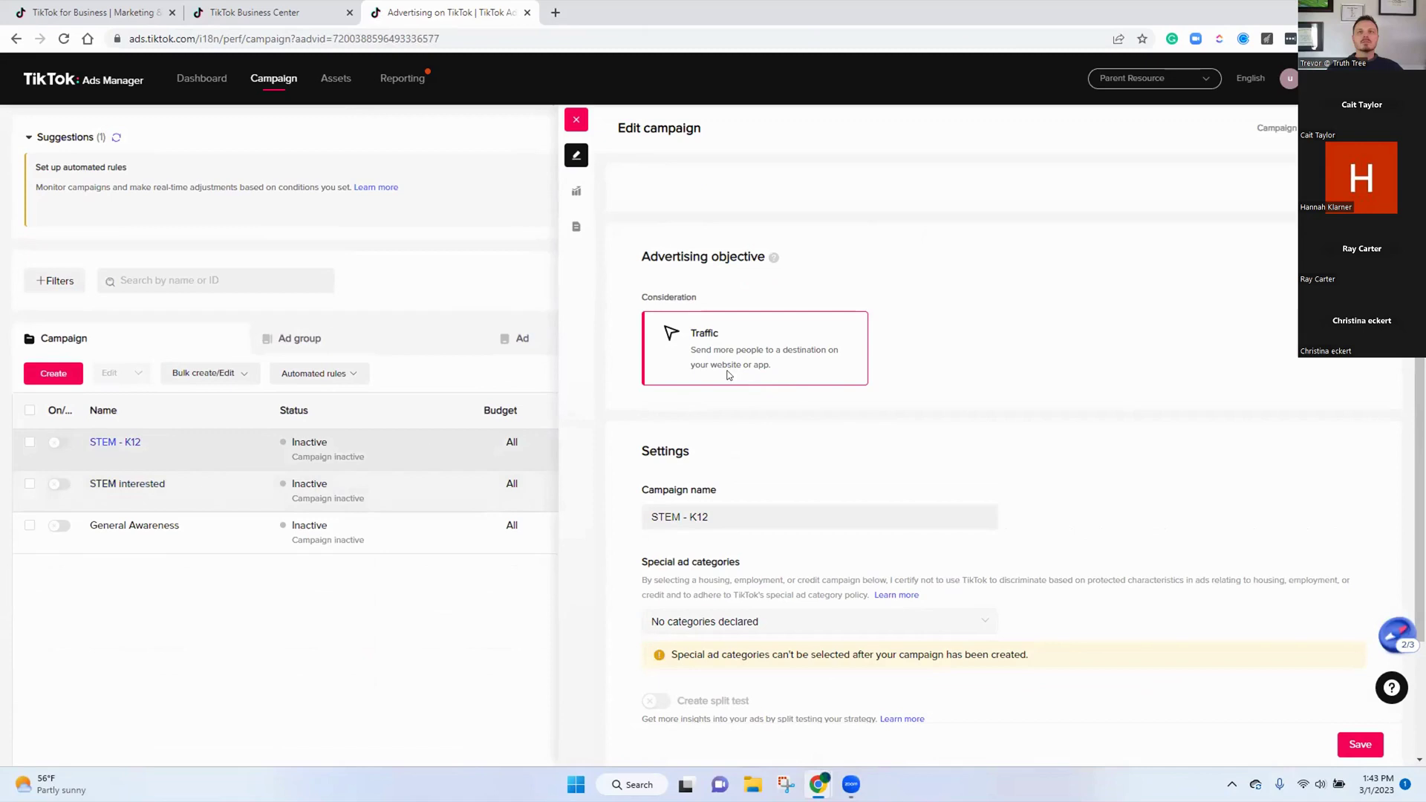
pyautogui.click(576, 120)
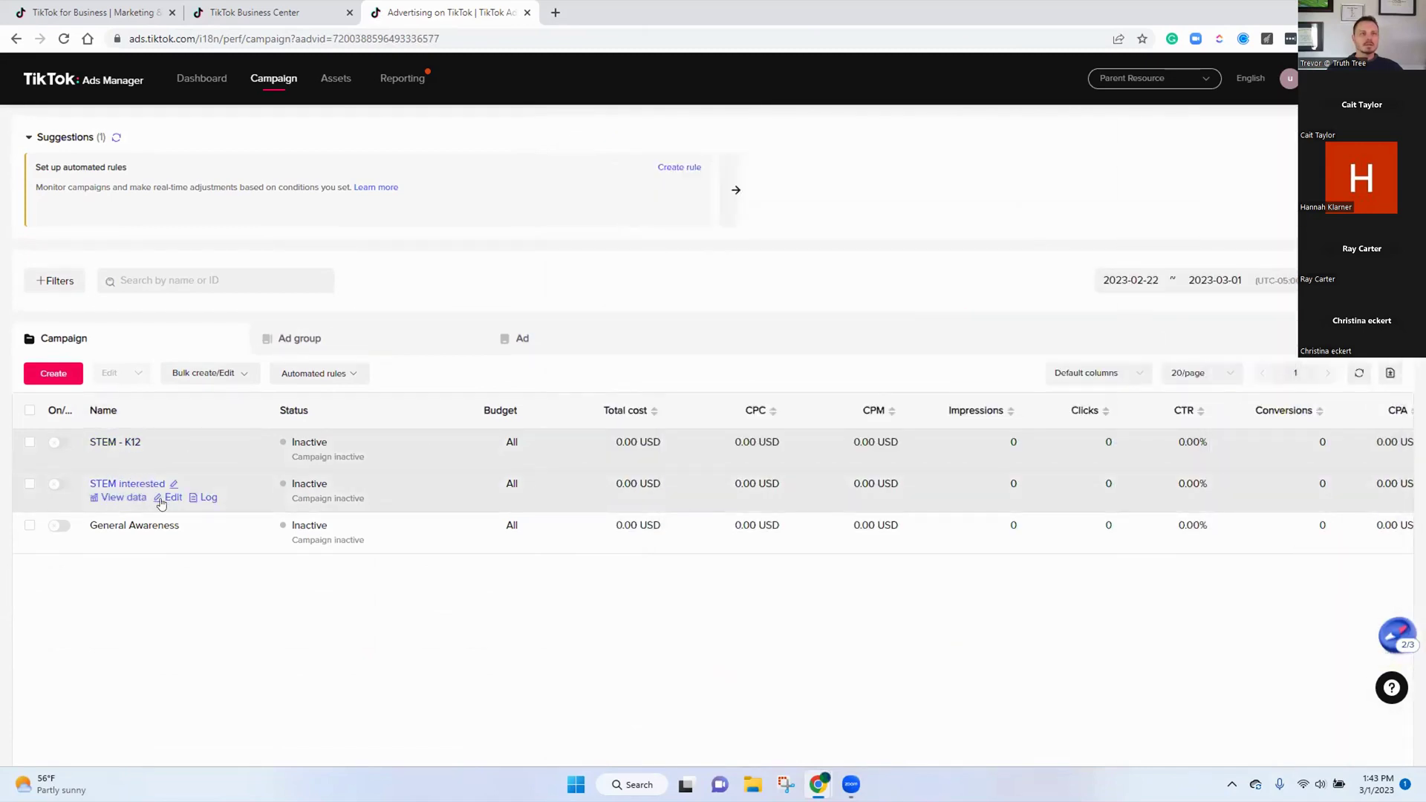
# Review the STEM interested campaign's objective and budget settings for editing, and save the campaign
pyautogui.click(170, 498)
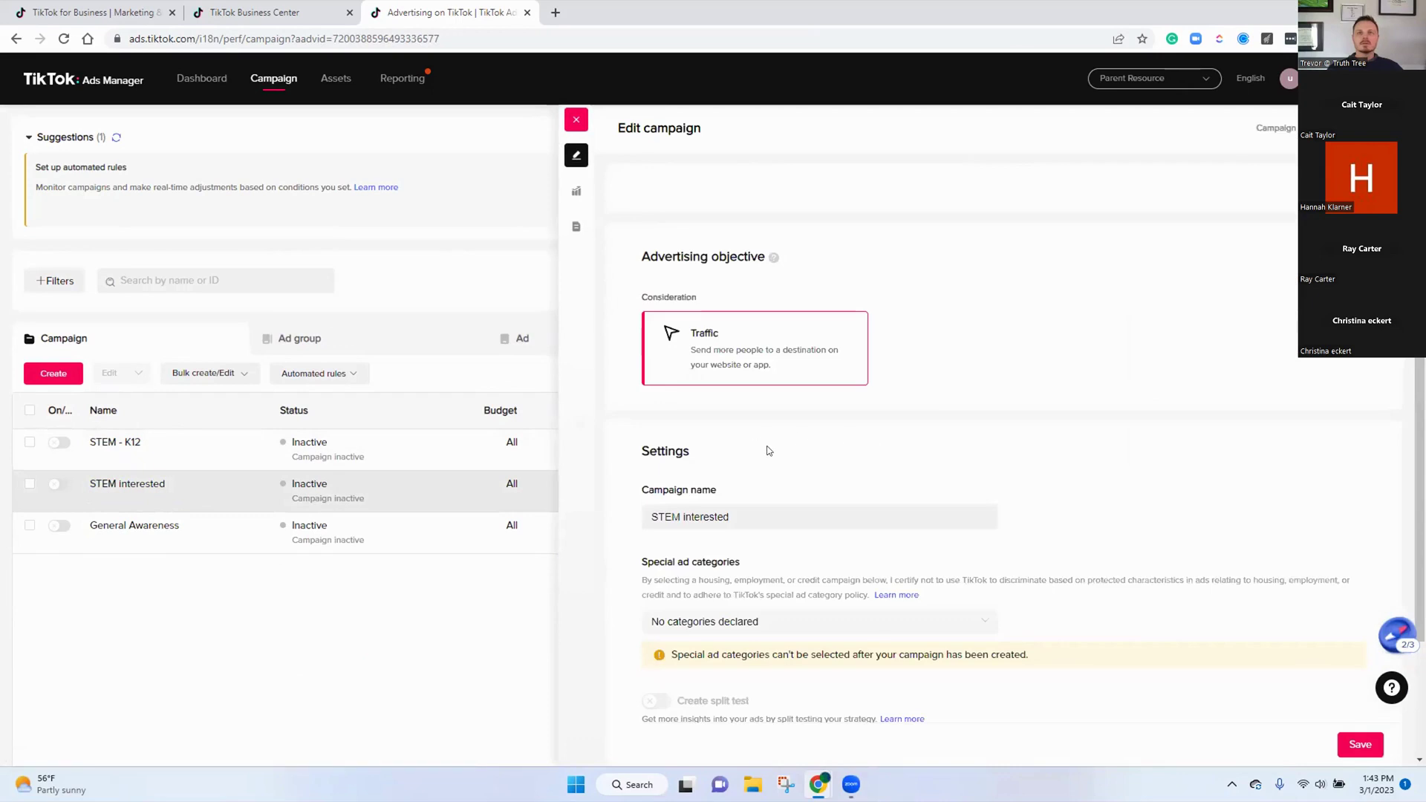
pyautogui.scroll(-4, 767, 446)
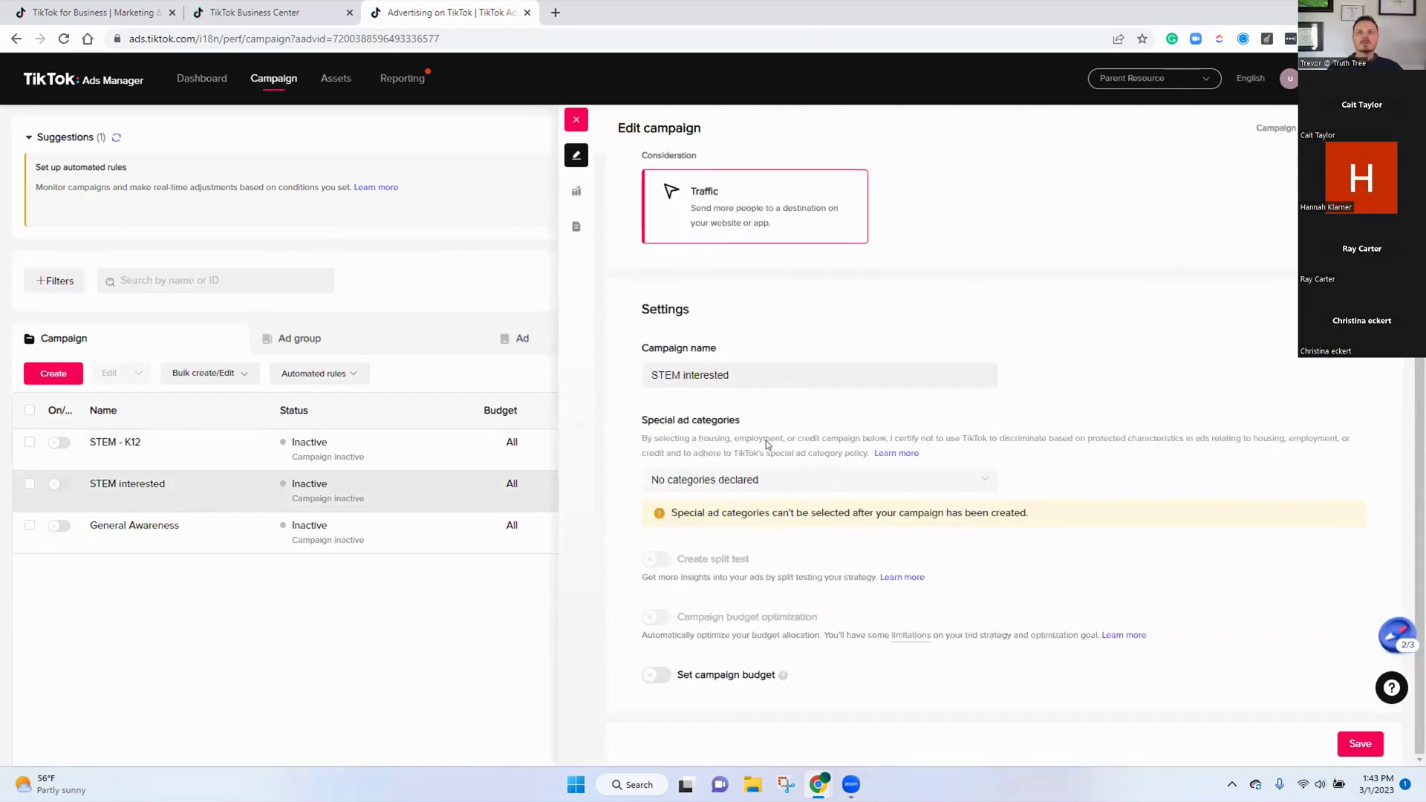
pyautogui.click(1360, 735)
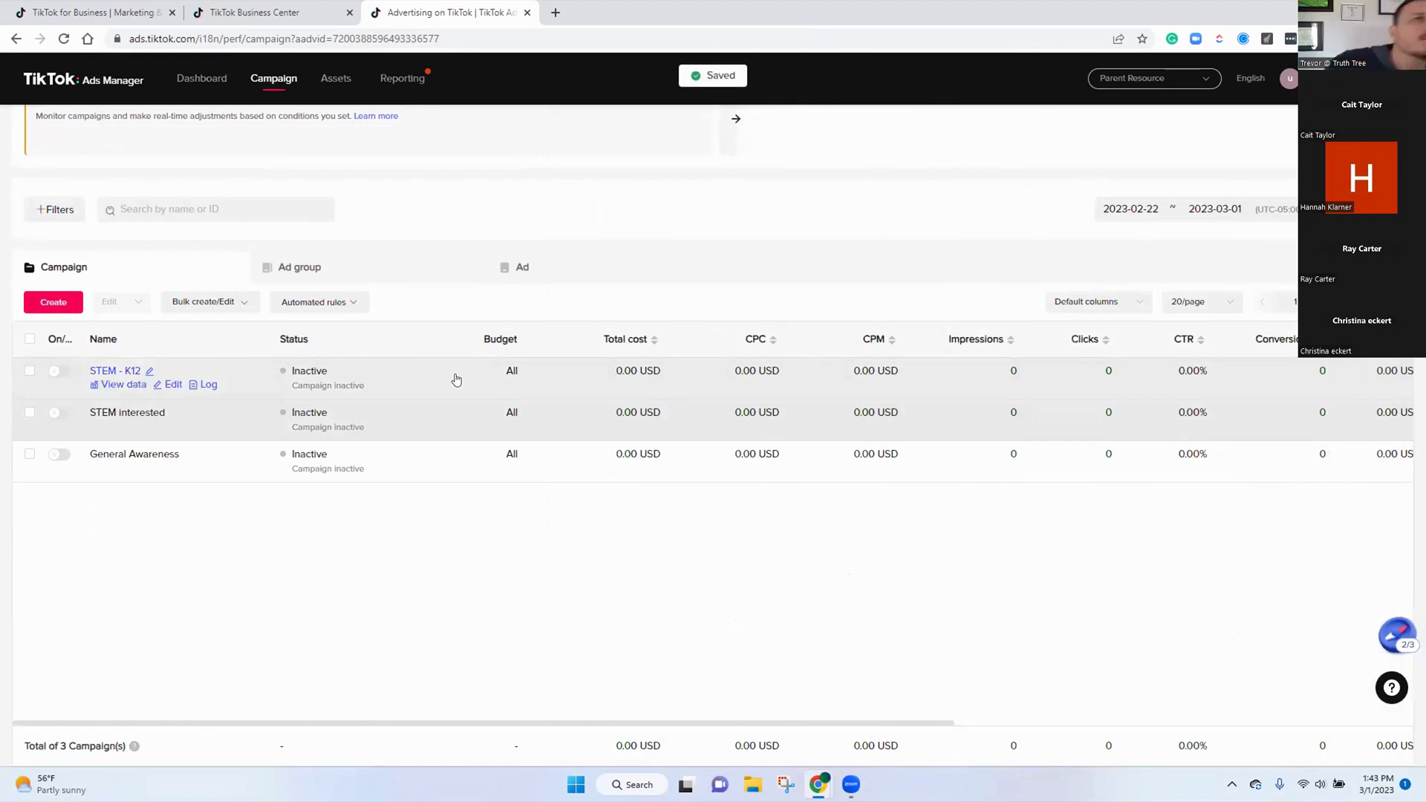
# Open the Webinar Example Images to Video ad for editing, review its creative and destination details, and play its video preview
pyautogui.click(517, 270)
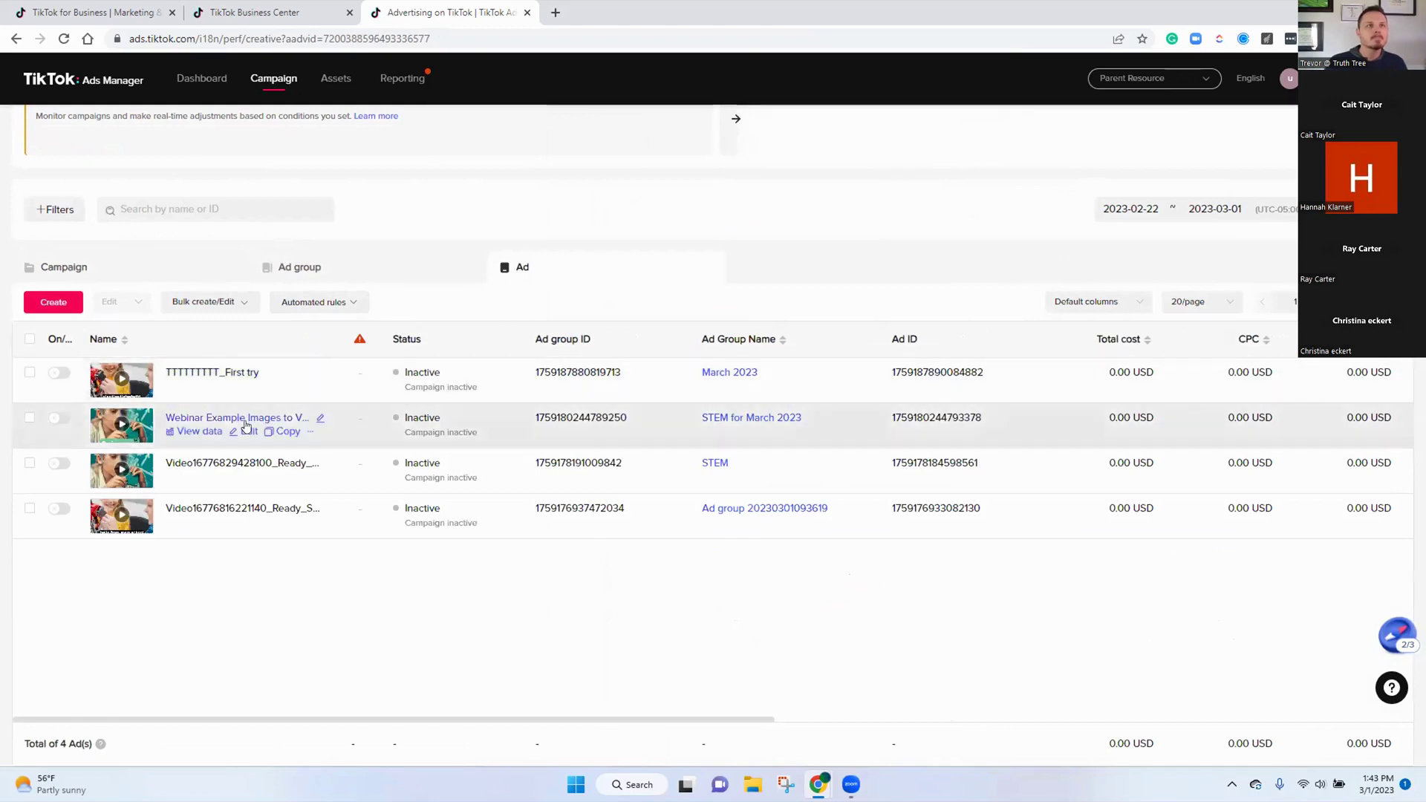
pyautogui.click(238, 433)
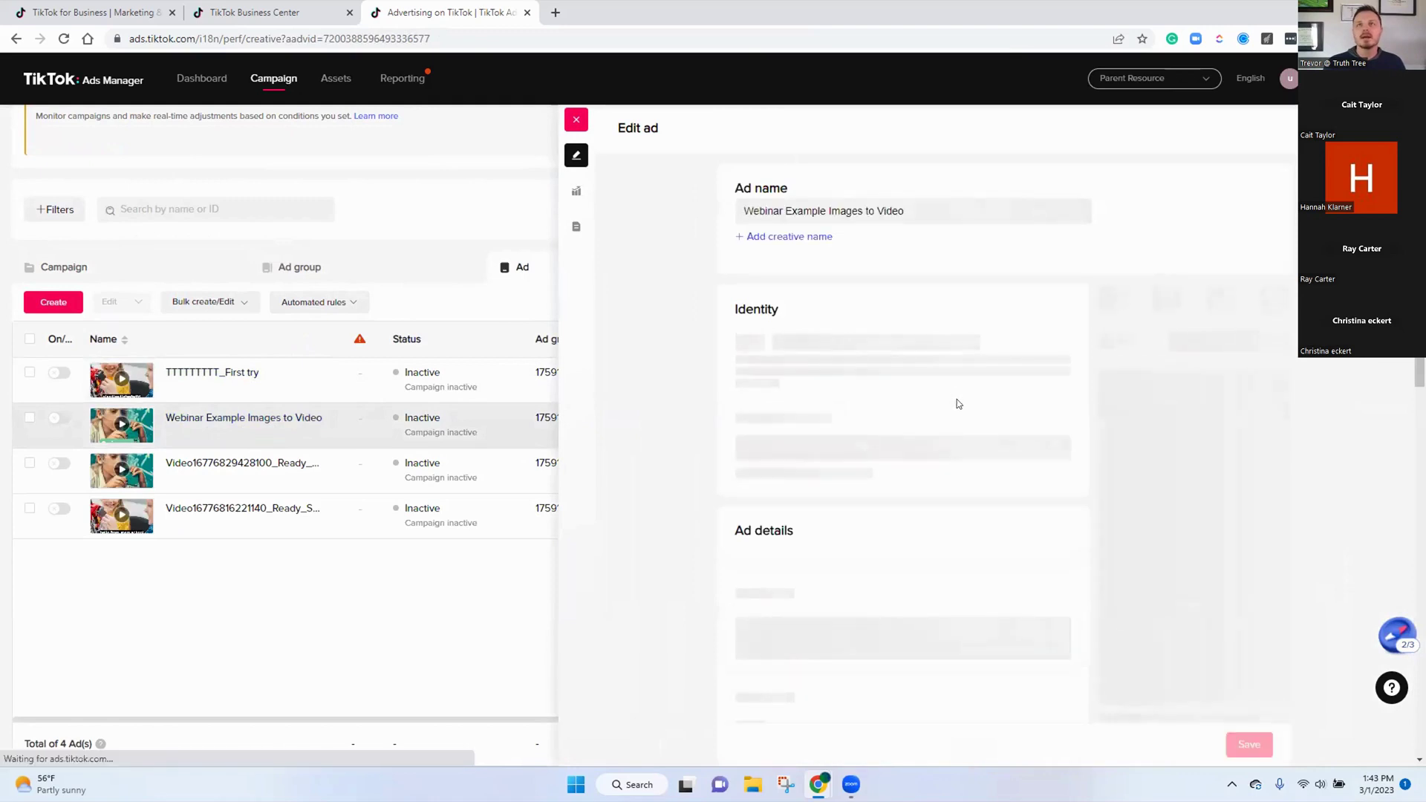
pyautogui.scroll(-4, 958, 403)
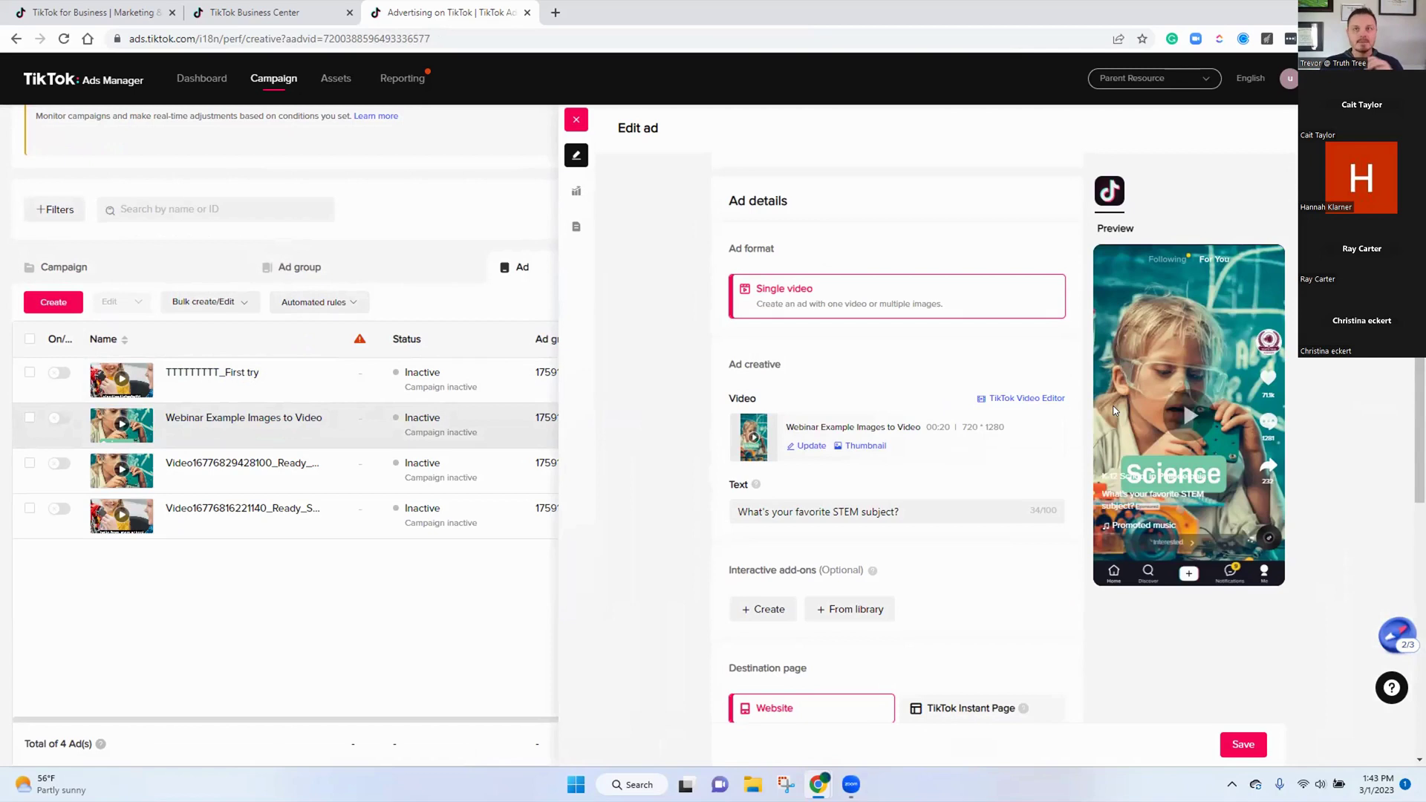
pyautogui.scroll(-2, 1107, 412)
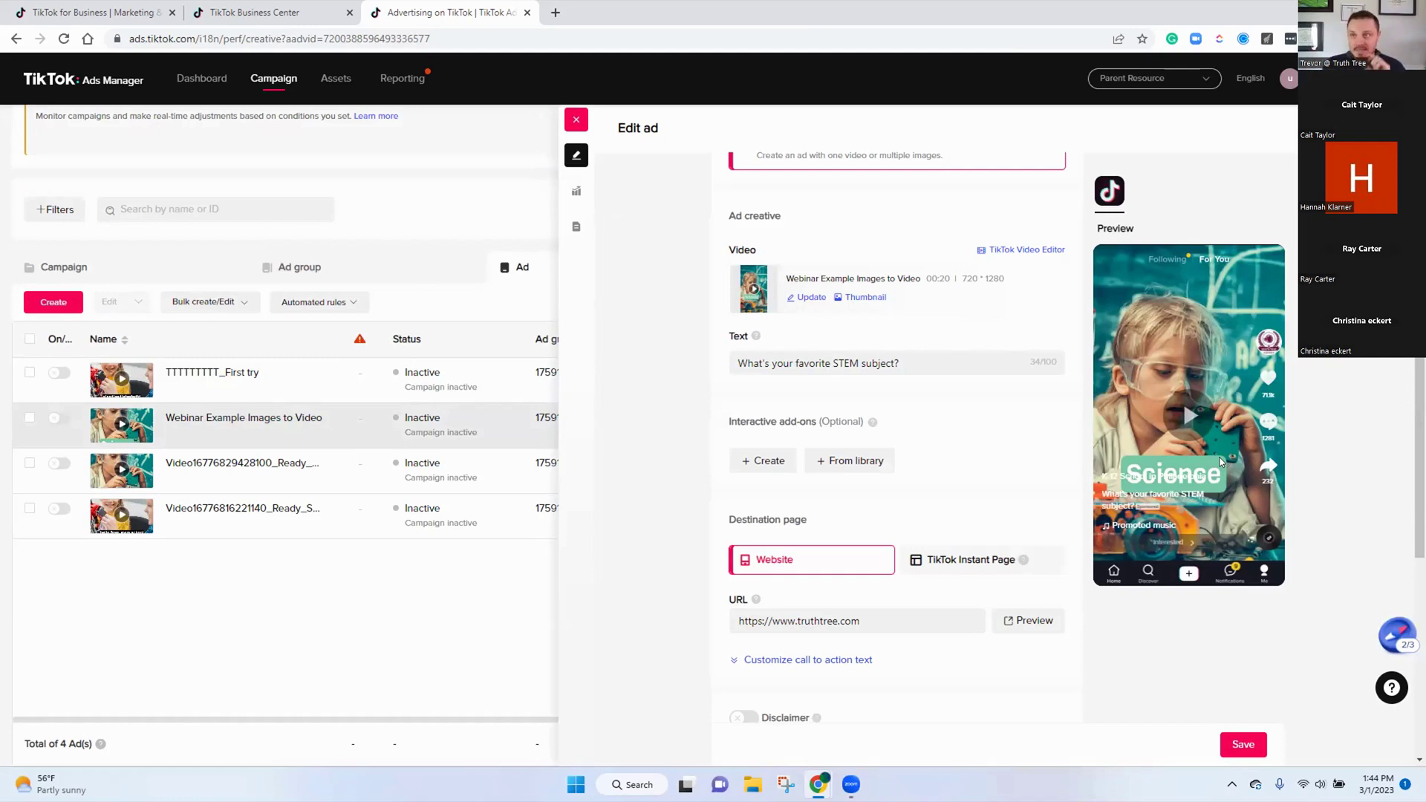
pyautogui.click(1186, 415)
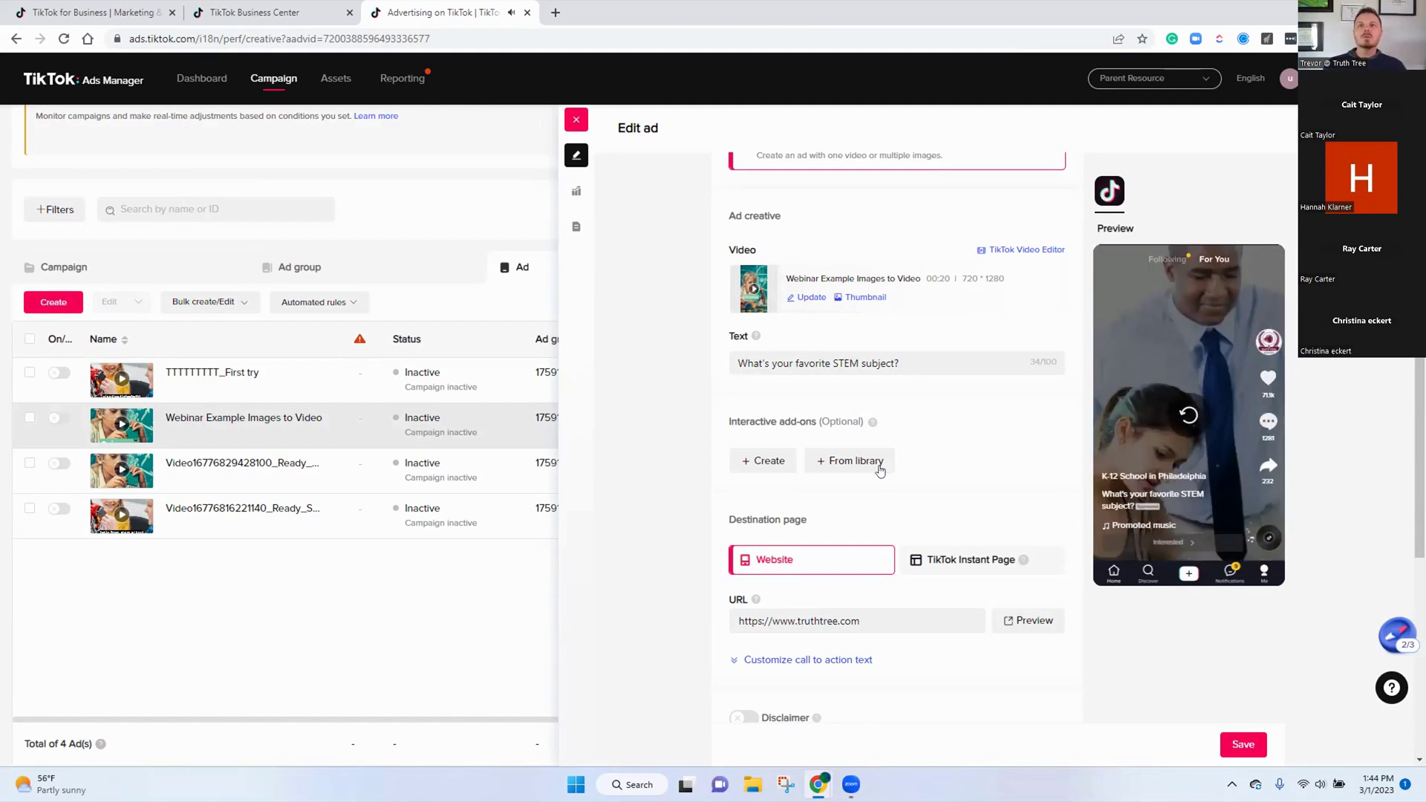
# Examine the ad's interactive add-on options, including the Display Card and the voting, gift code and countdown stickers
pyautogui.click(838, 467)
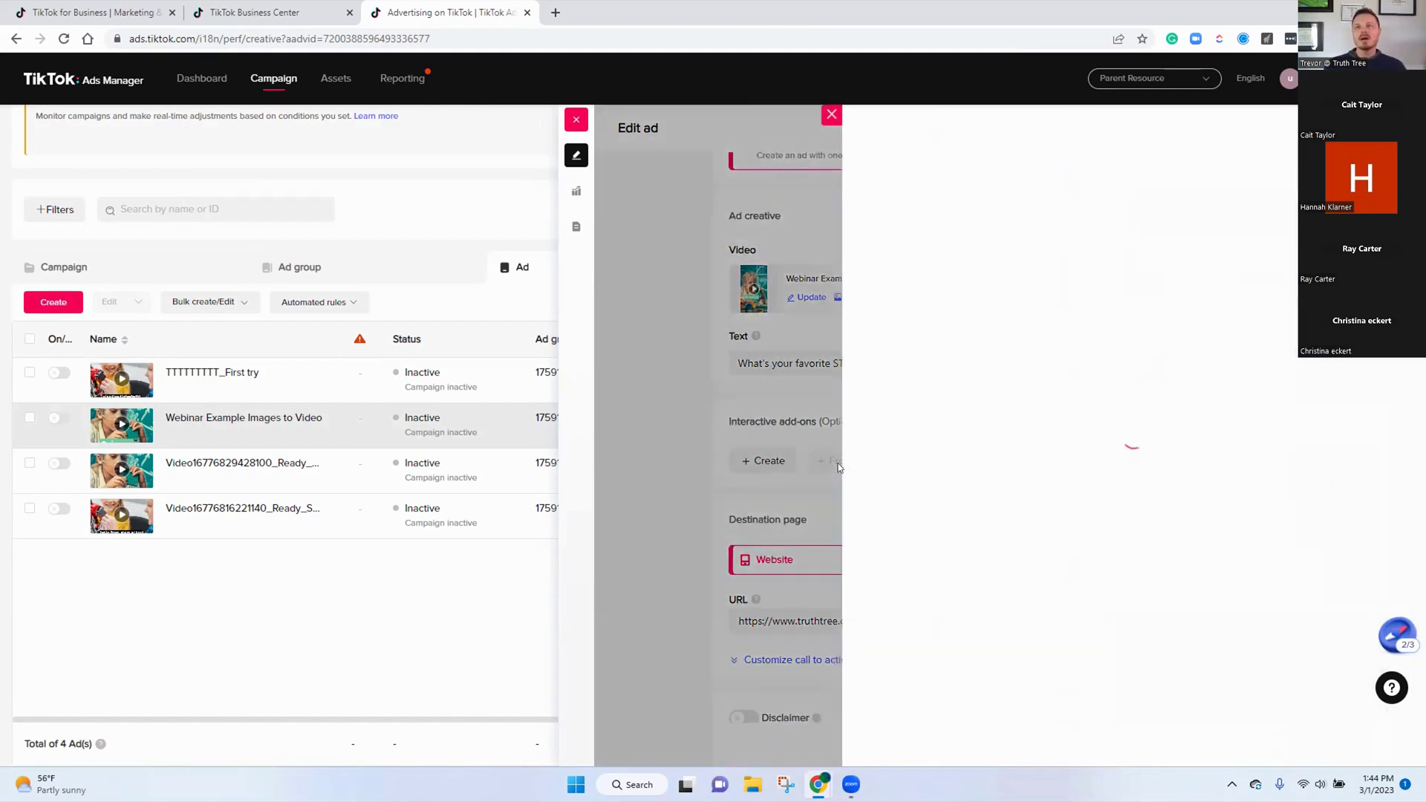
pyautogui.click(683, 115)
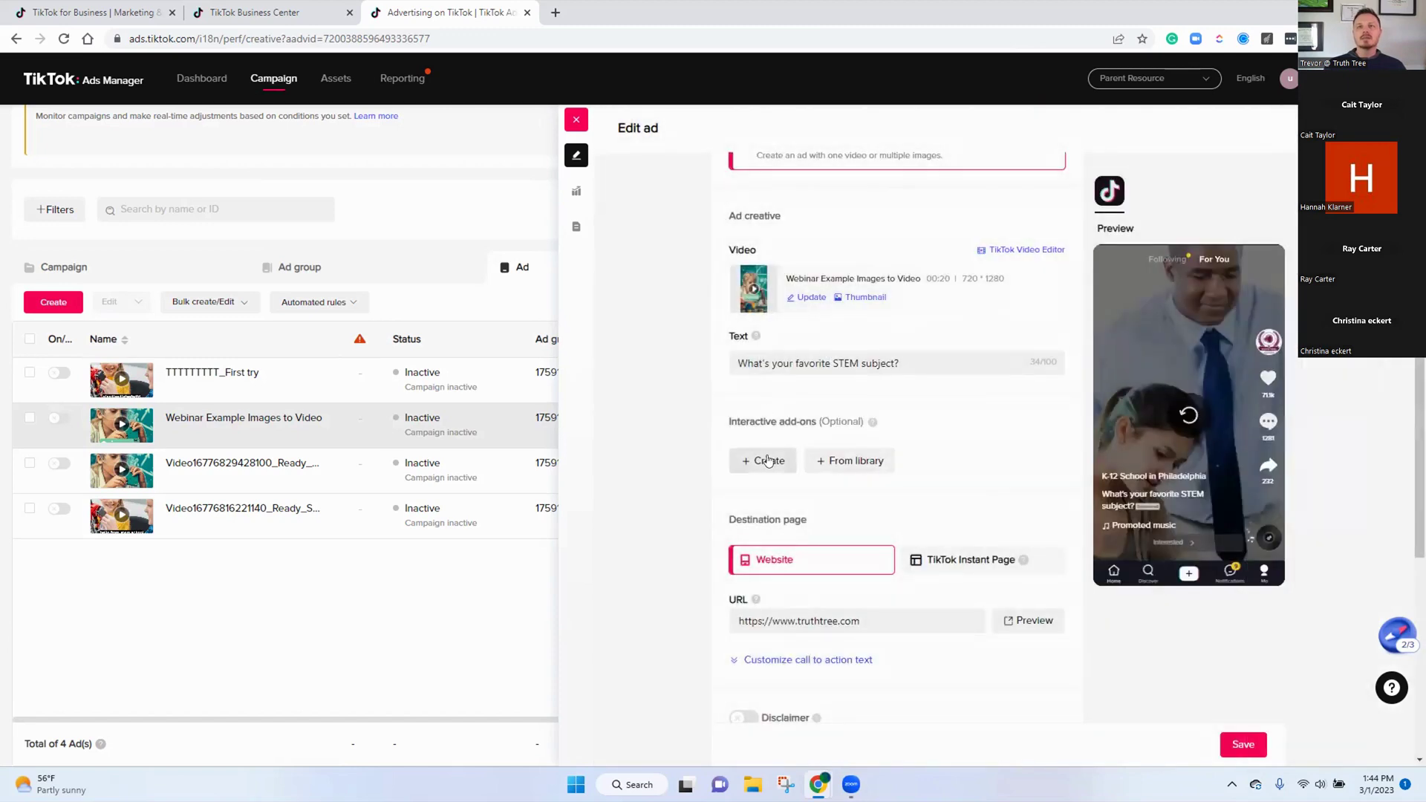
pyautogui.click(768, 458)
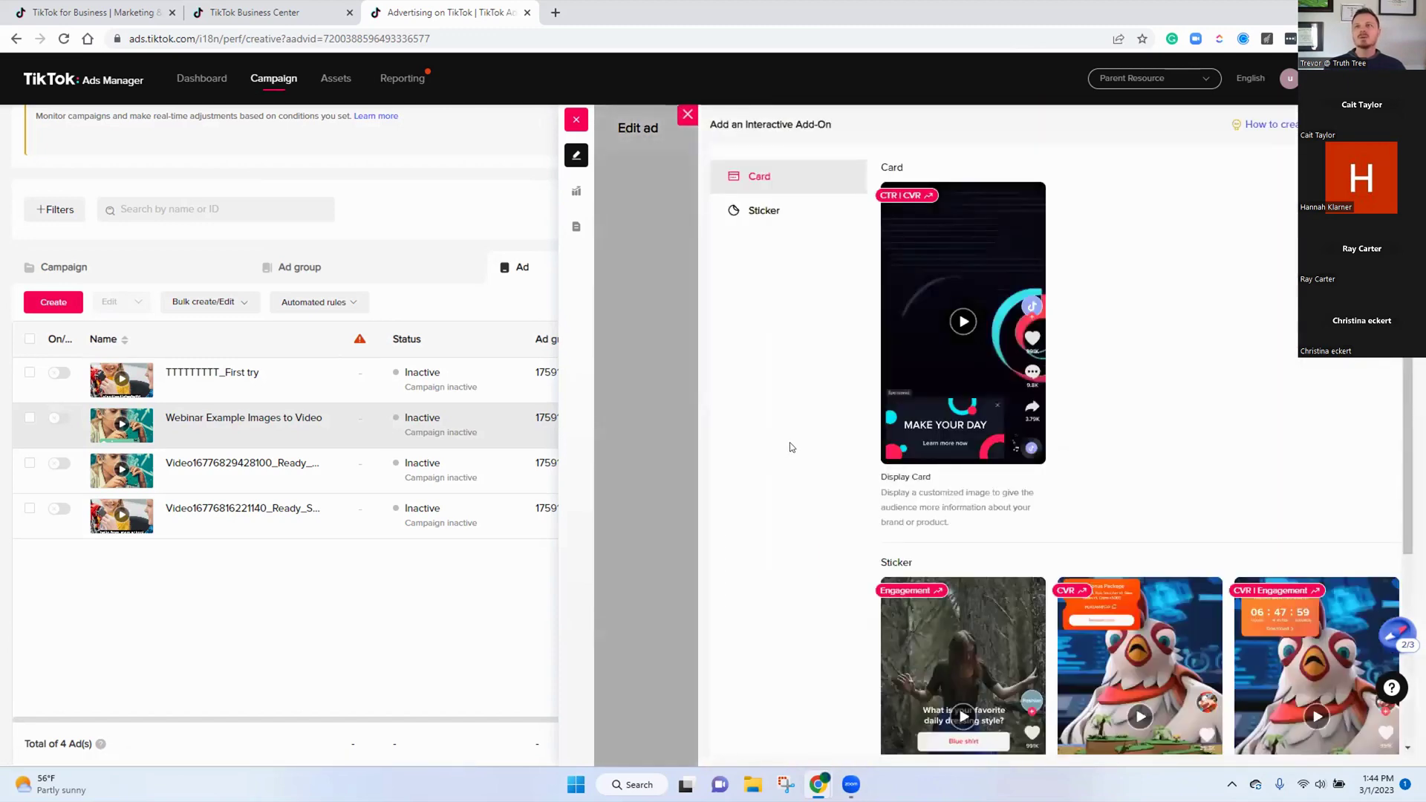
pyautogui.moveTo(951, 304)
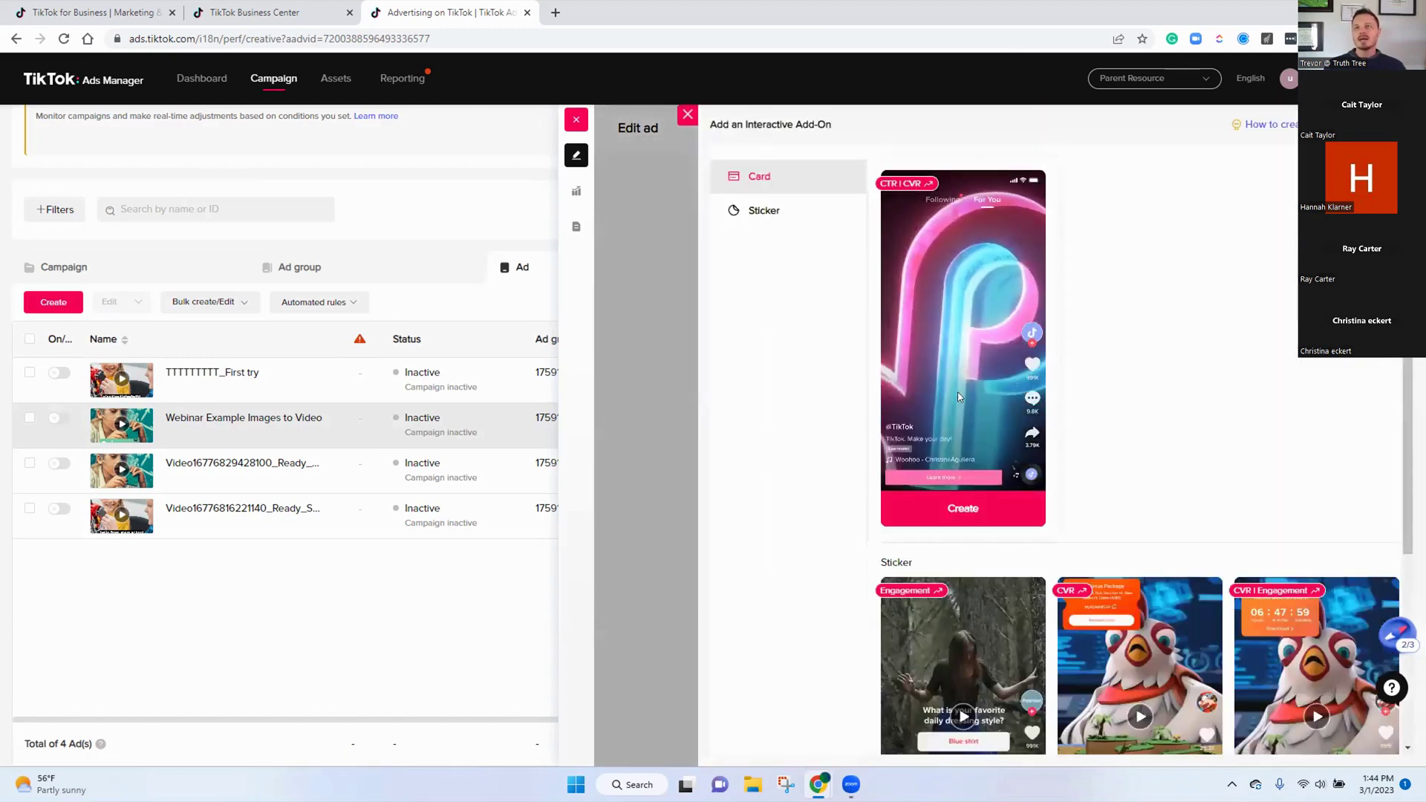
pyautogui.scroll(-2, 1118, 672)
pyautogui.moveTo(1338, 574)
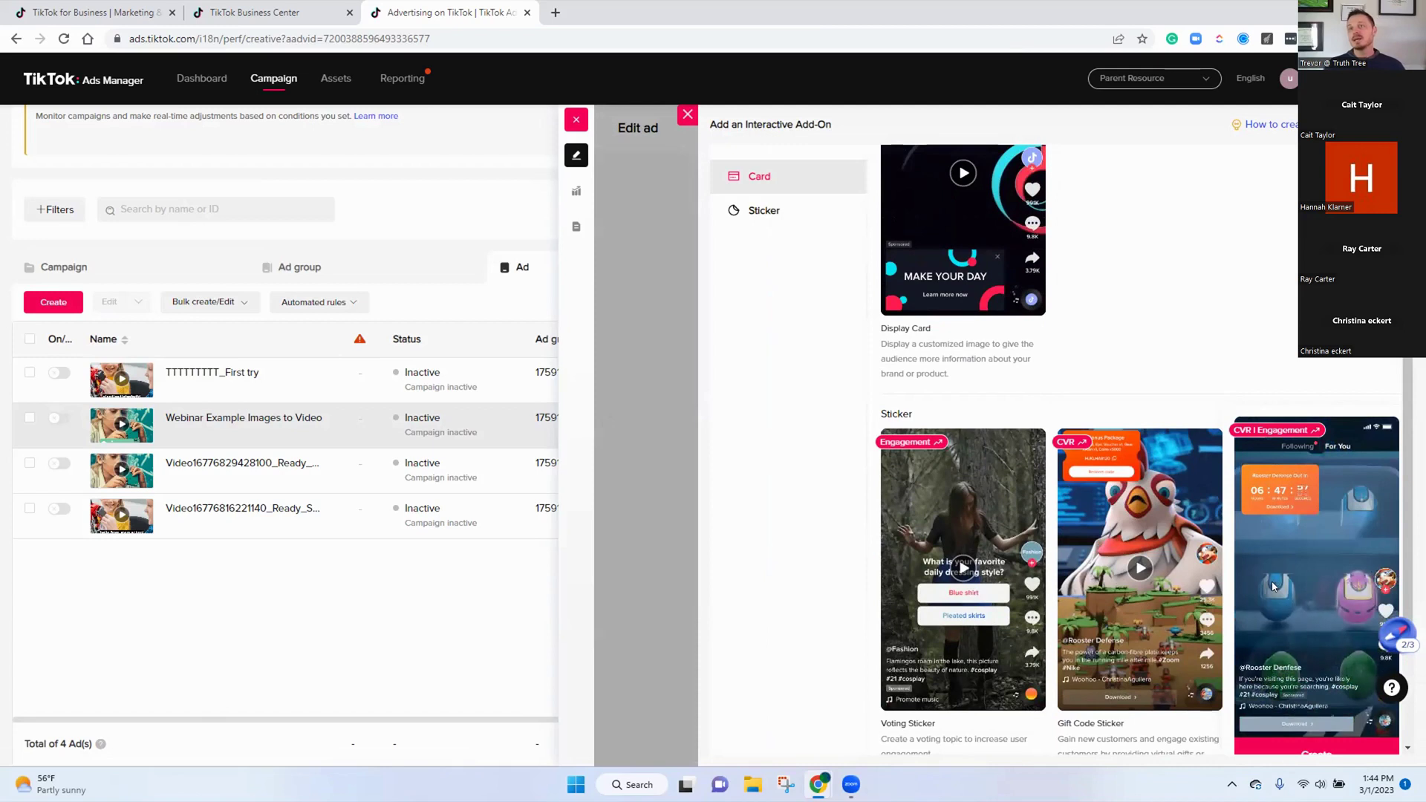
pyautogui.moveTo(967, 615)
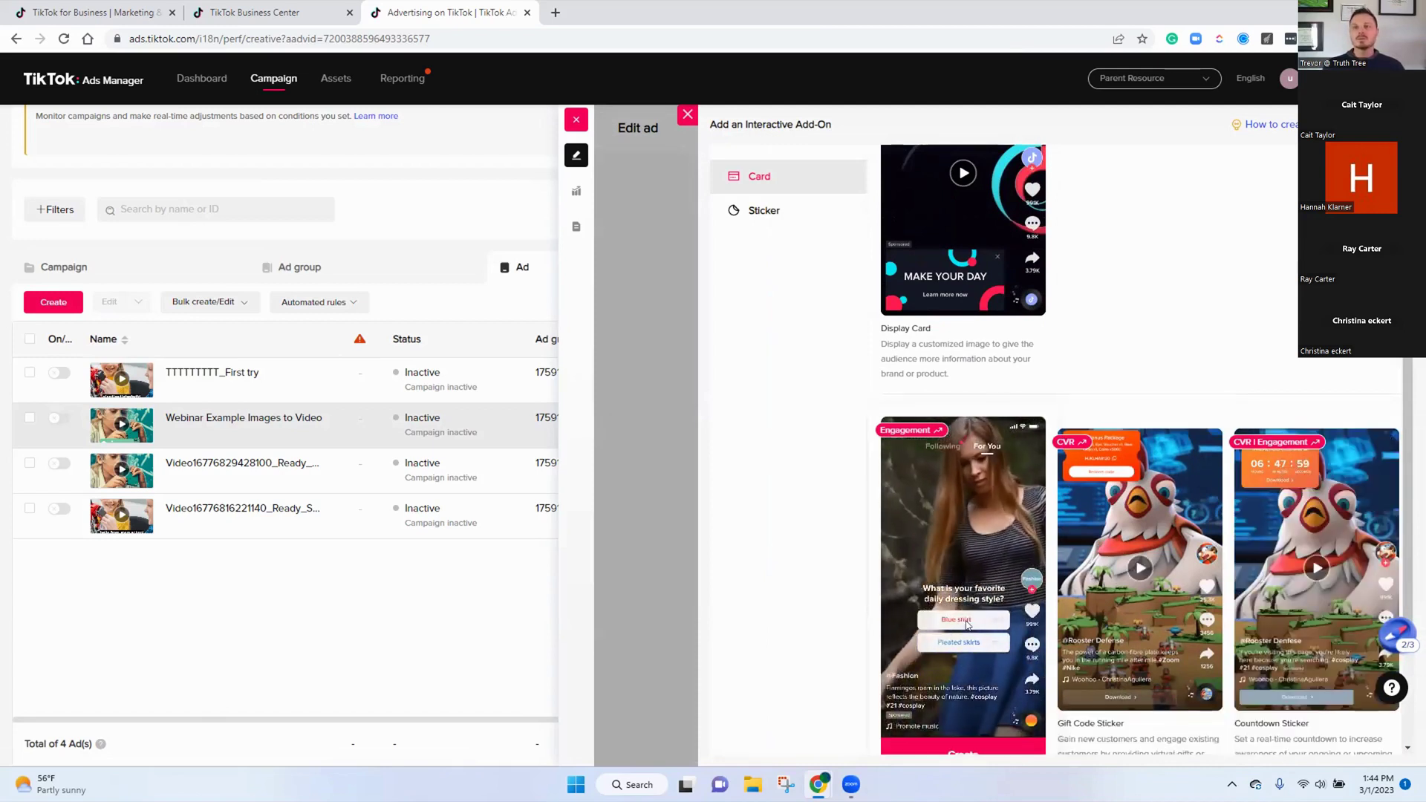
pyautogui.scroll(-2, 968, 621)
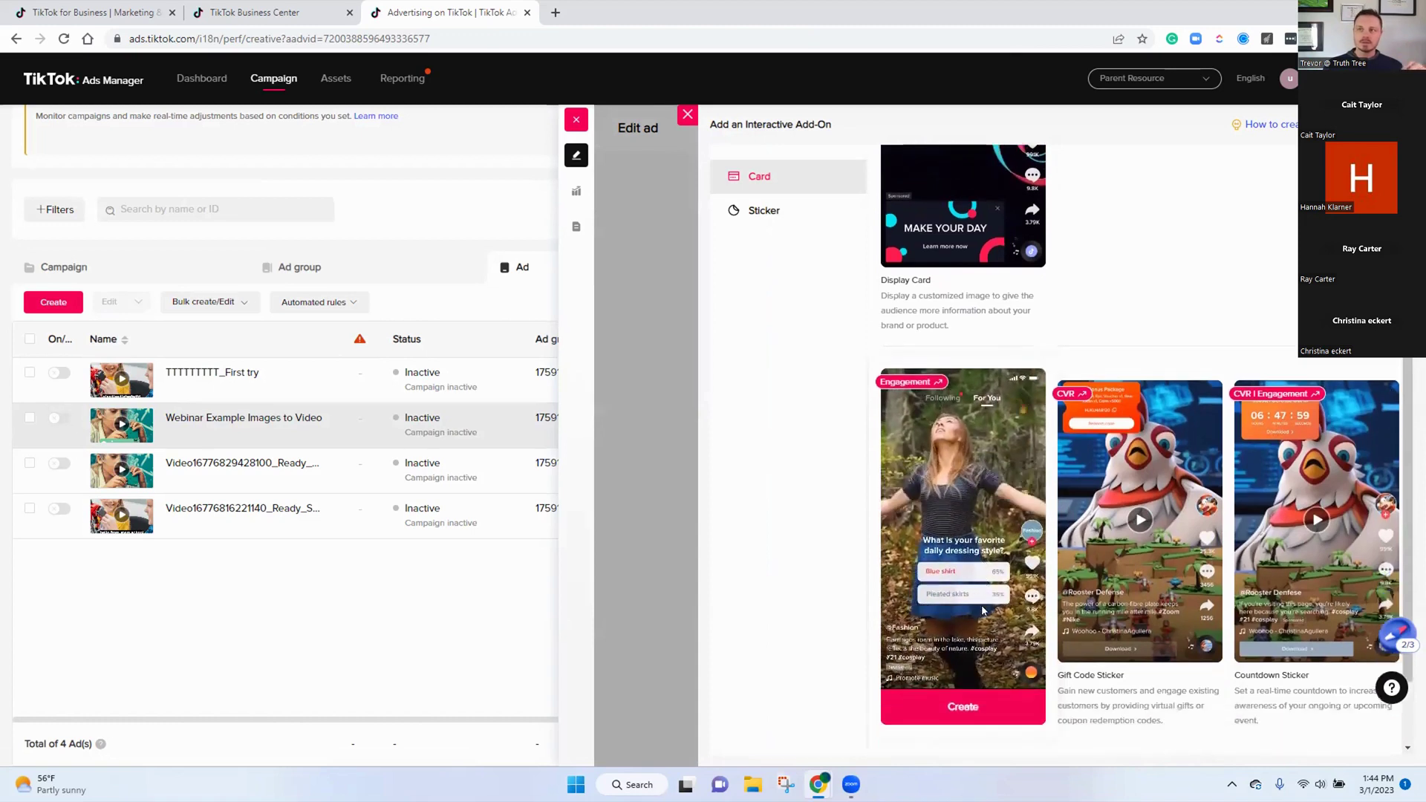
pyautogui.click(770, 216)
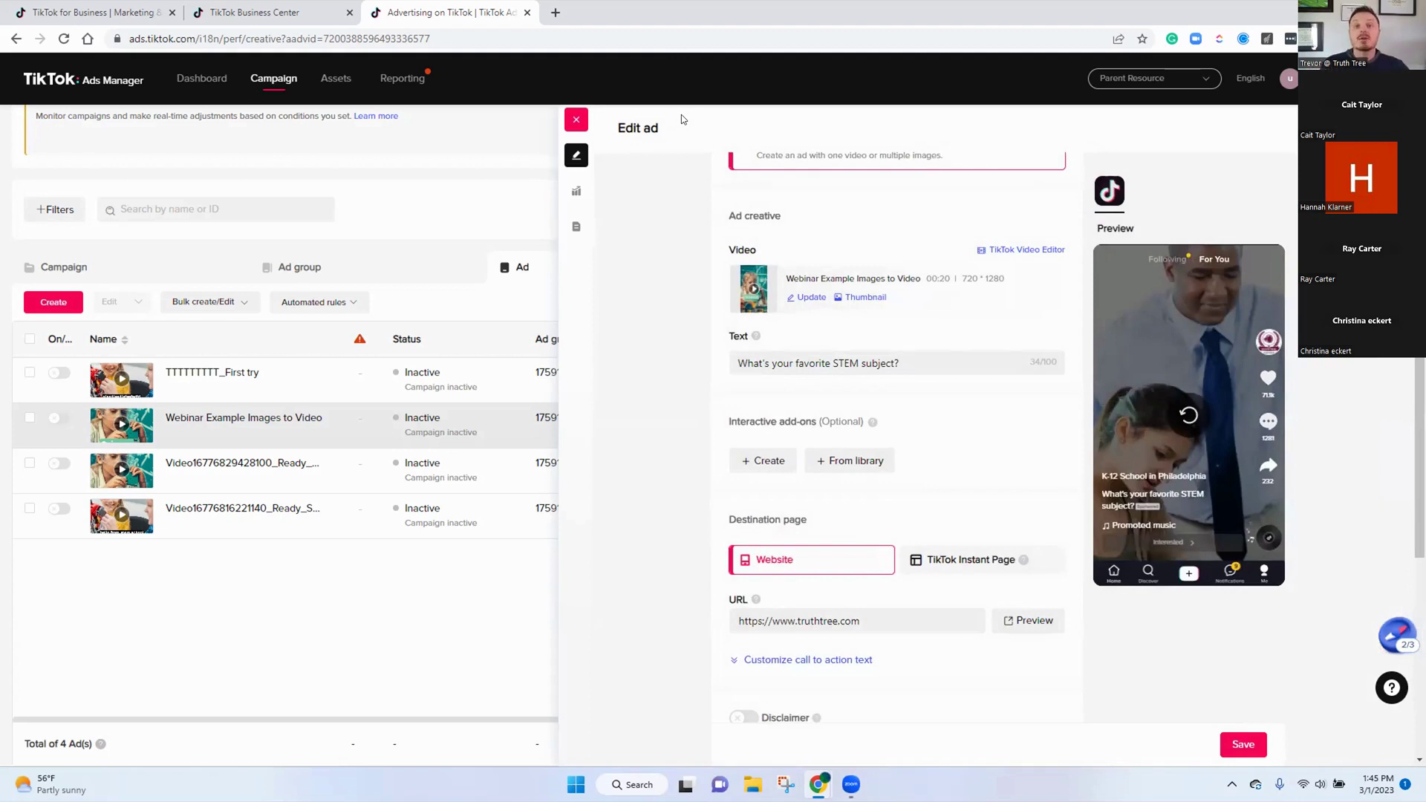
# Close the ad editor without saving and open campaign creation, continuing from the last edits
pyautogui.click(575, 116)
pyautogui.click(217, 80)
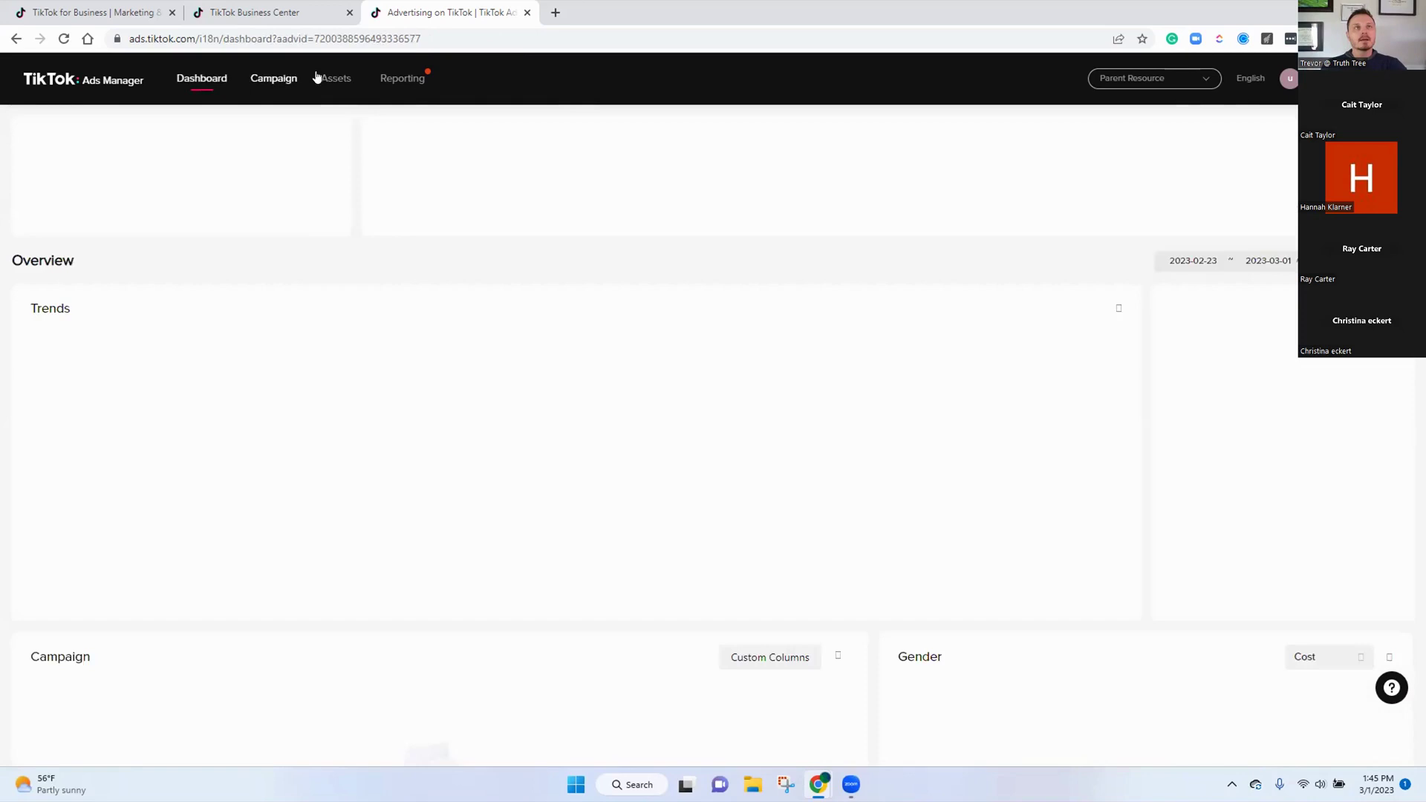
pyautogui.click(283, 77)
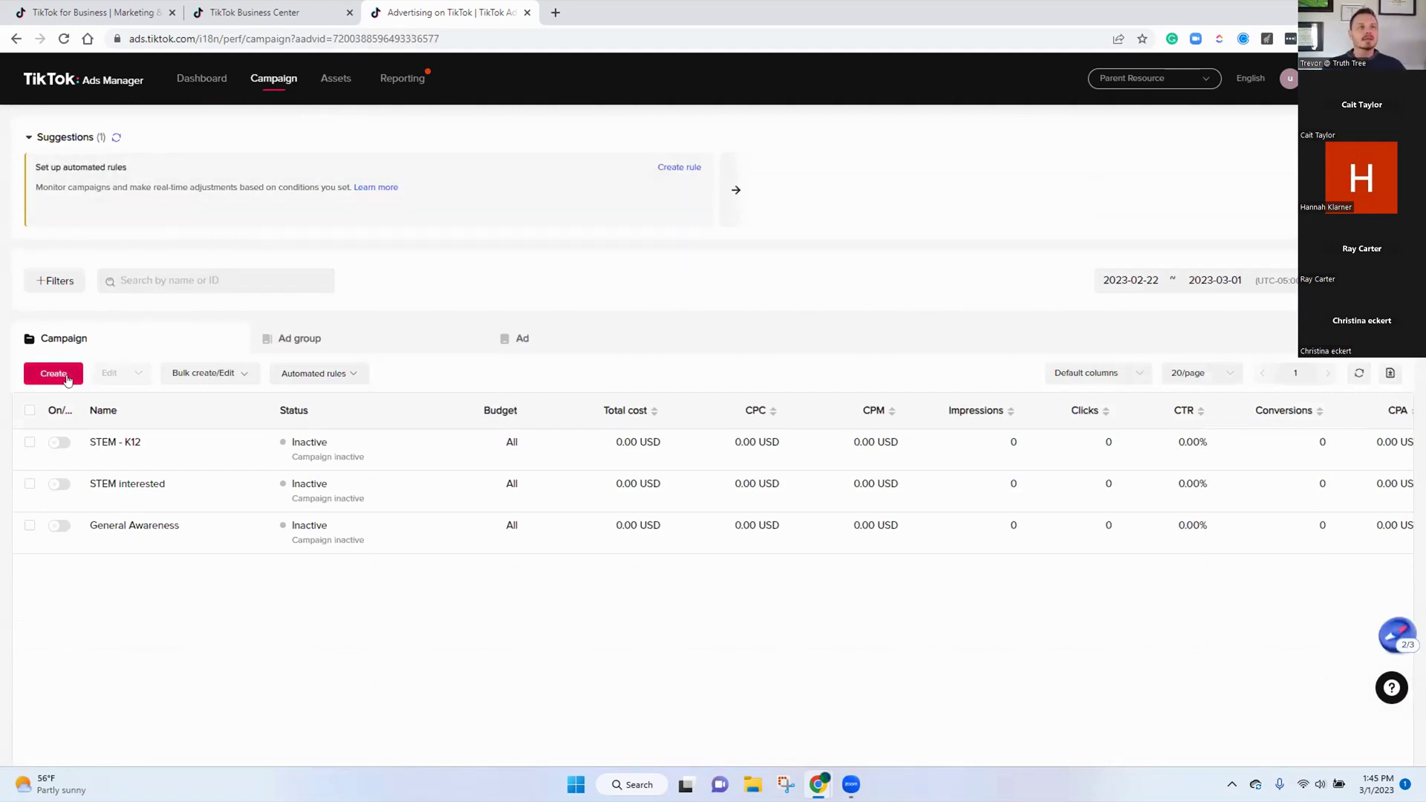
pyautogui.click(67, 377)
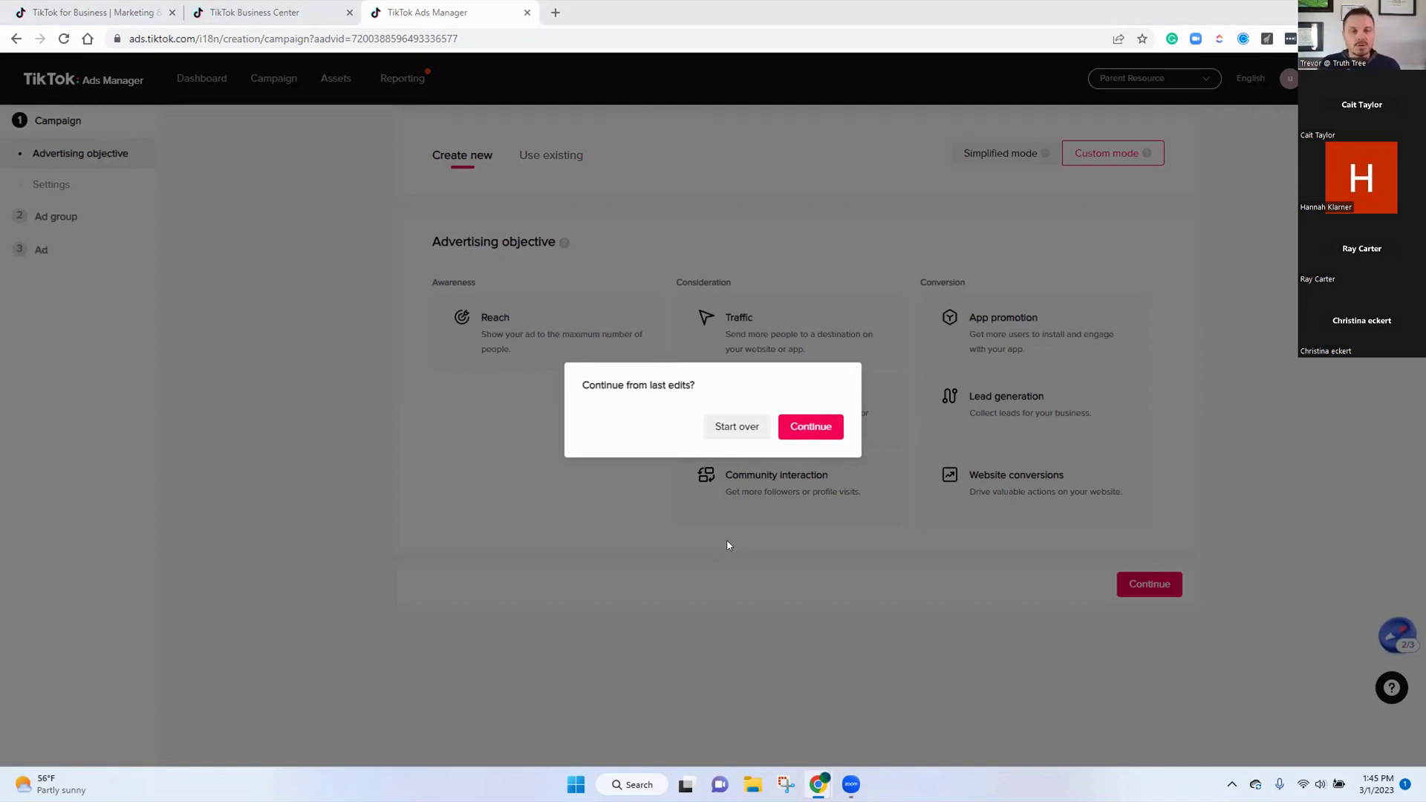
pyautogui.click(811, 427)
# Leave the unfinished campaign for the creative assets, and read the authorization requirements for Spark Ad posts
pyautogui.moveTo(331, 81)
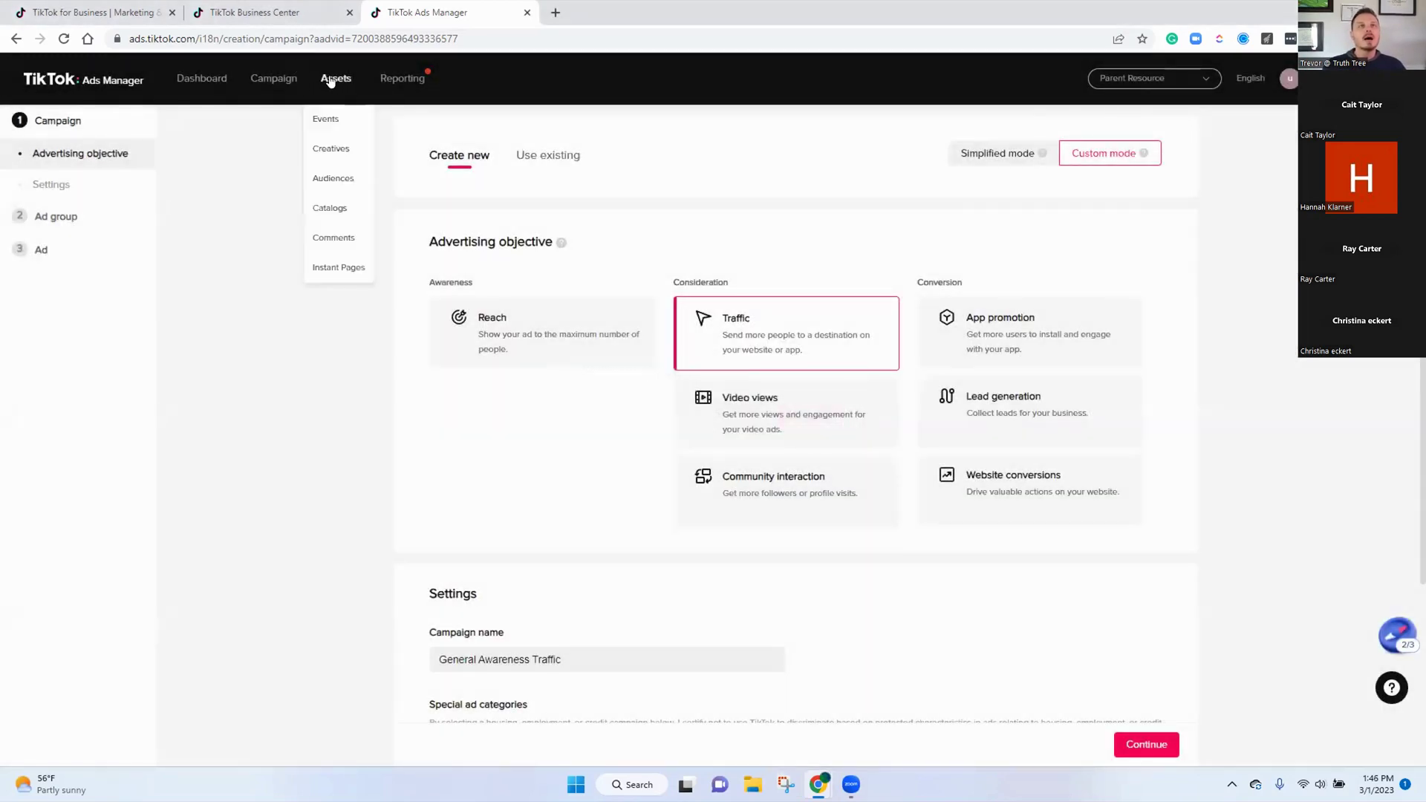
pyautogui.click(349, 150)
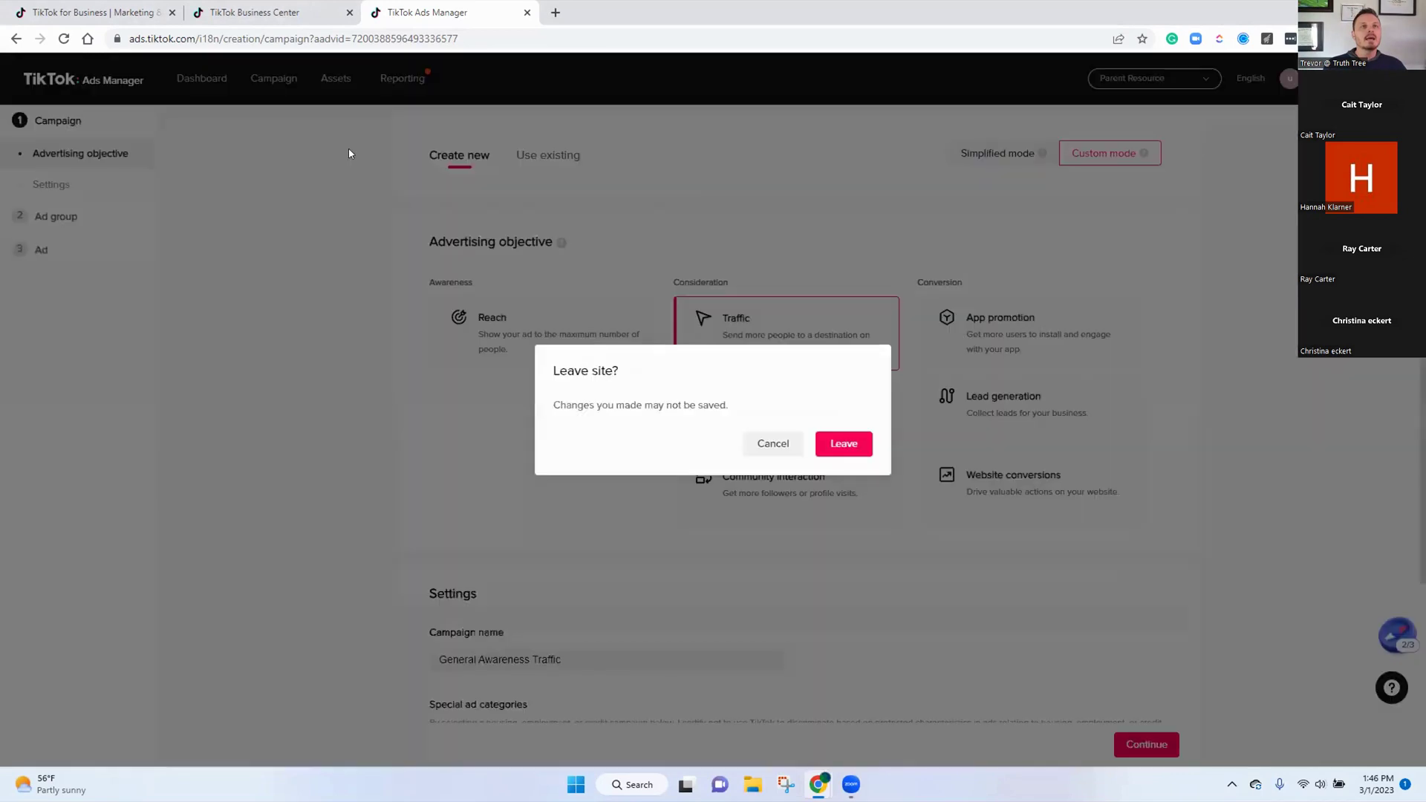
pyautogui.click(843, 445)
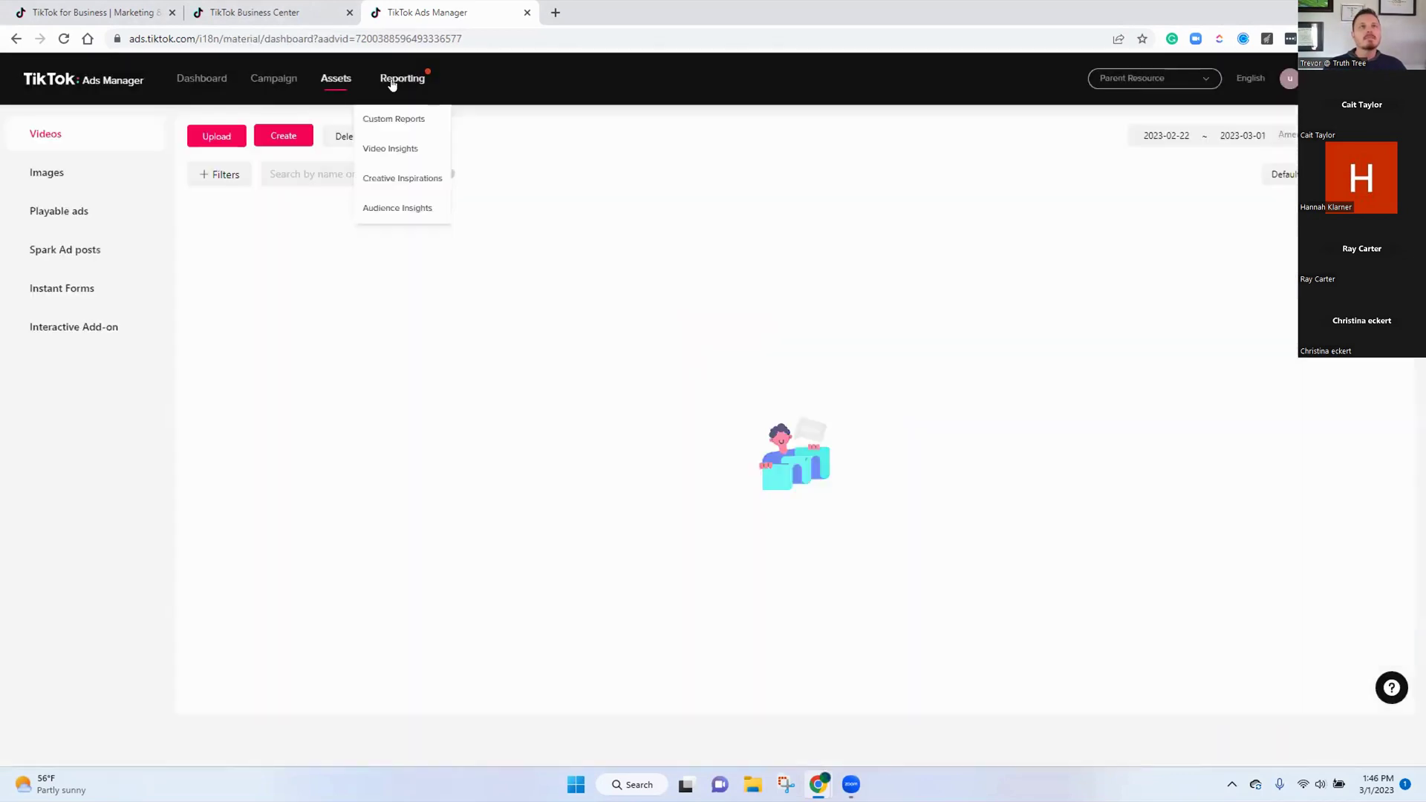
pyautogui.moveTo(340, 84)
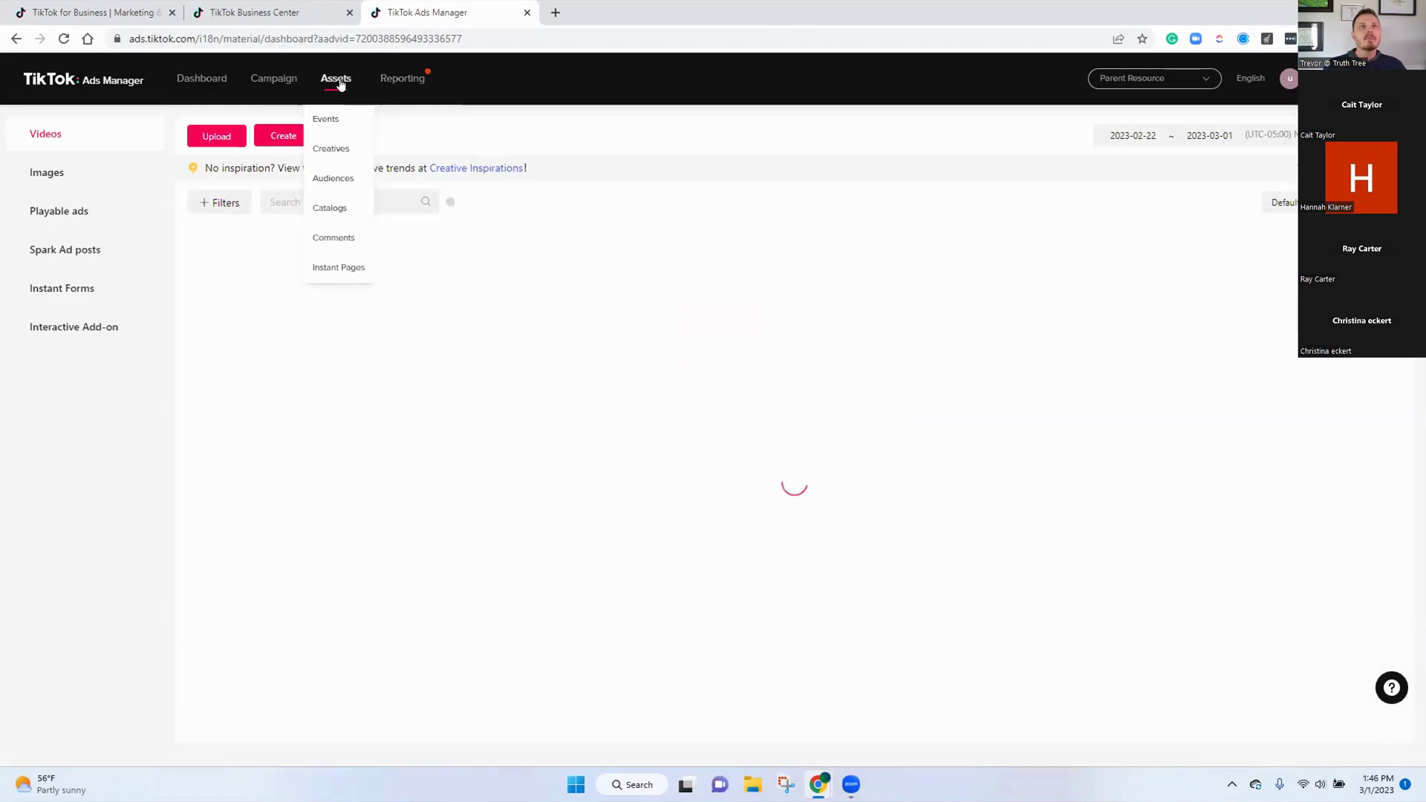
pyautogui.click(92, 249)
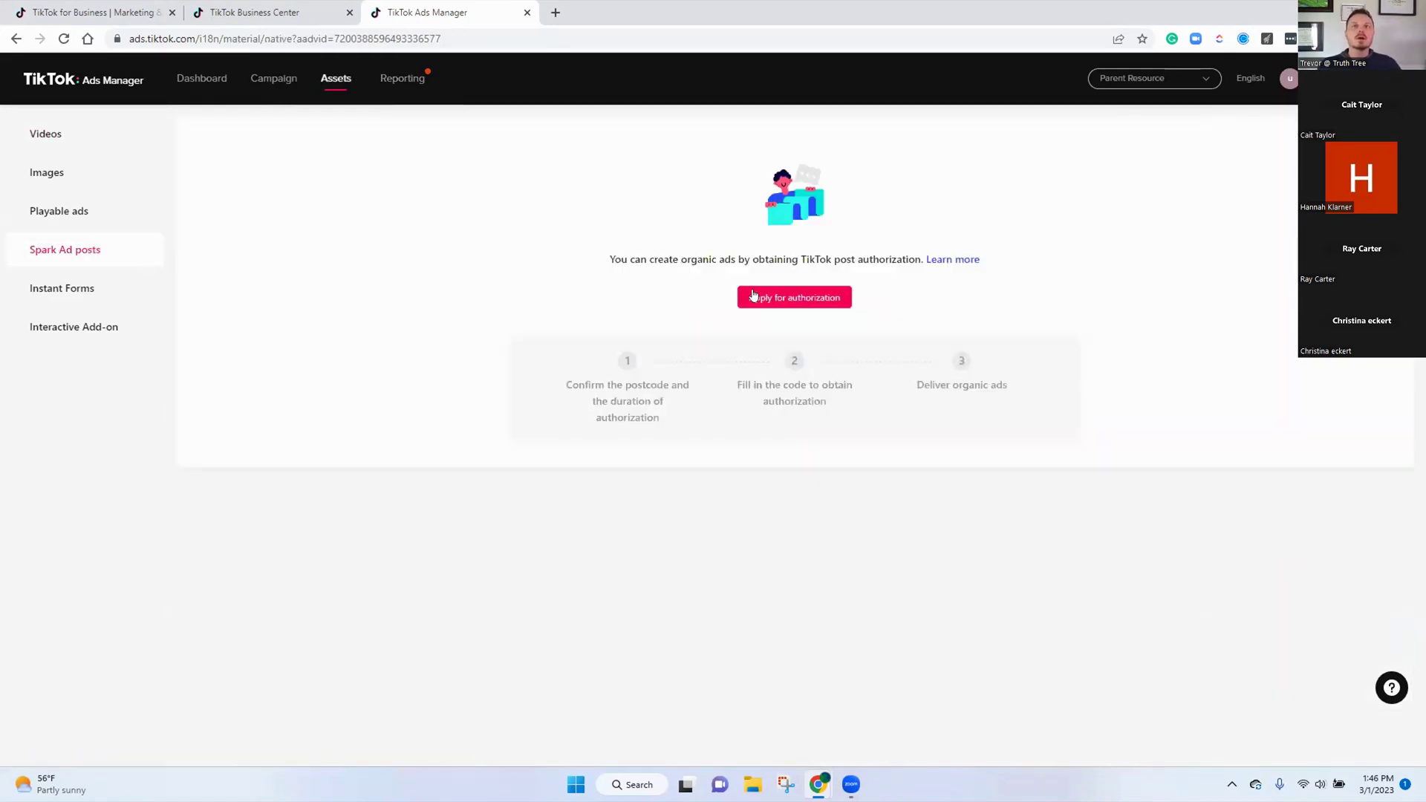
pyautogui.moveTo(606, 258); pyautogui.dragTo(920, 258)
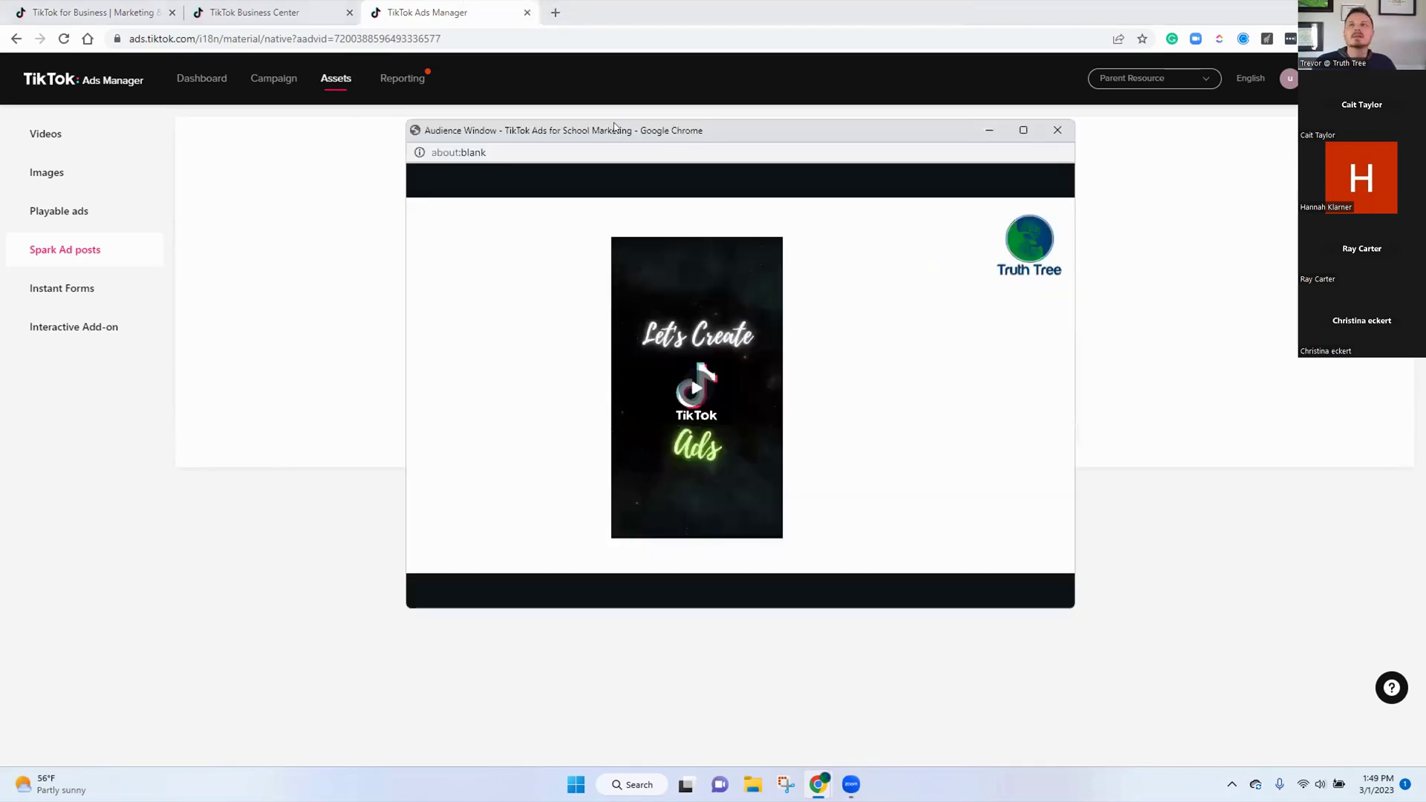
# Maximize the TikTok Ads for School Marketing audience window and advance the presentation to the TIPS slide
pyautogui.click(1022, 129)
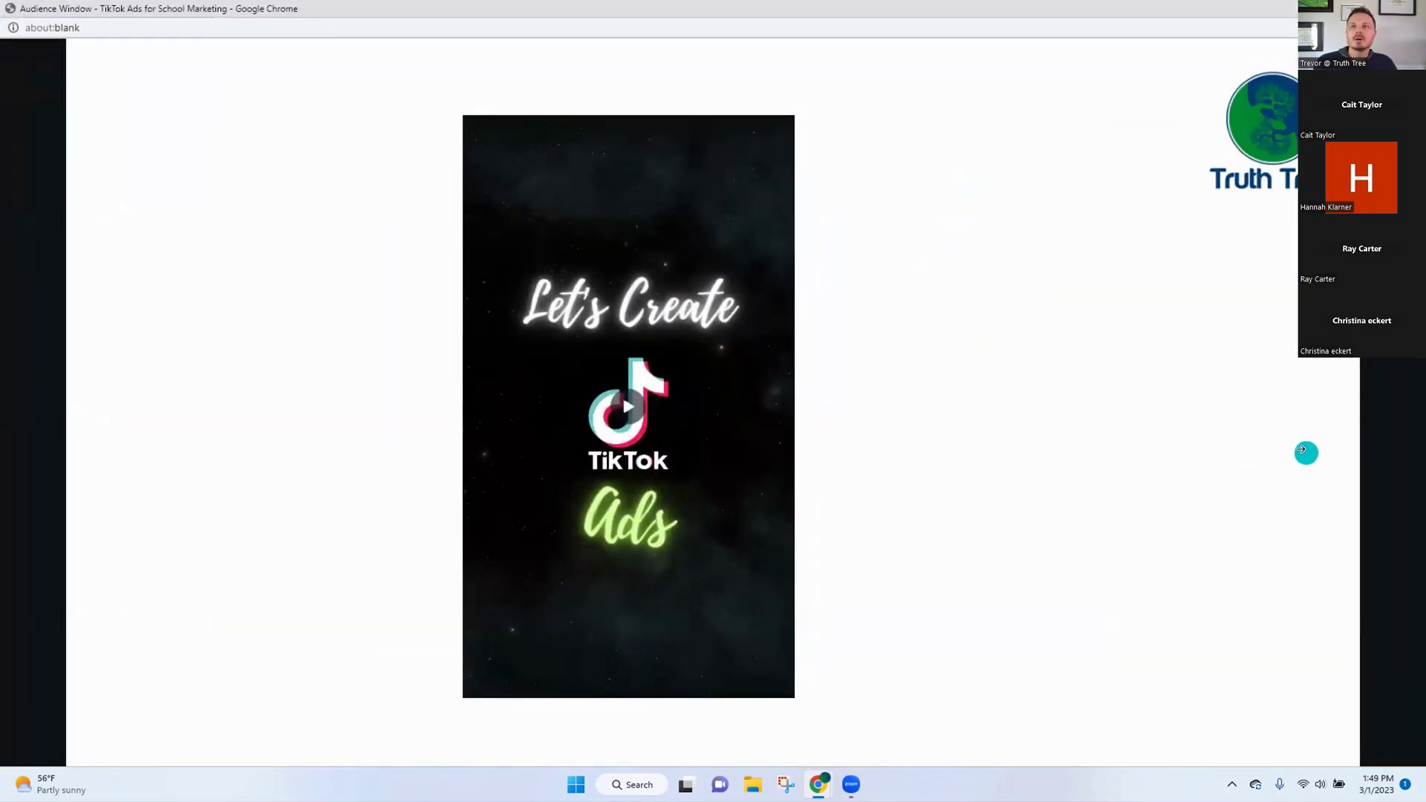
pyautogui.press('Right')
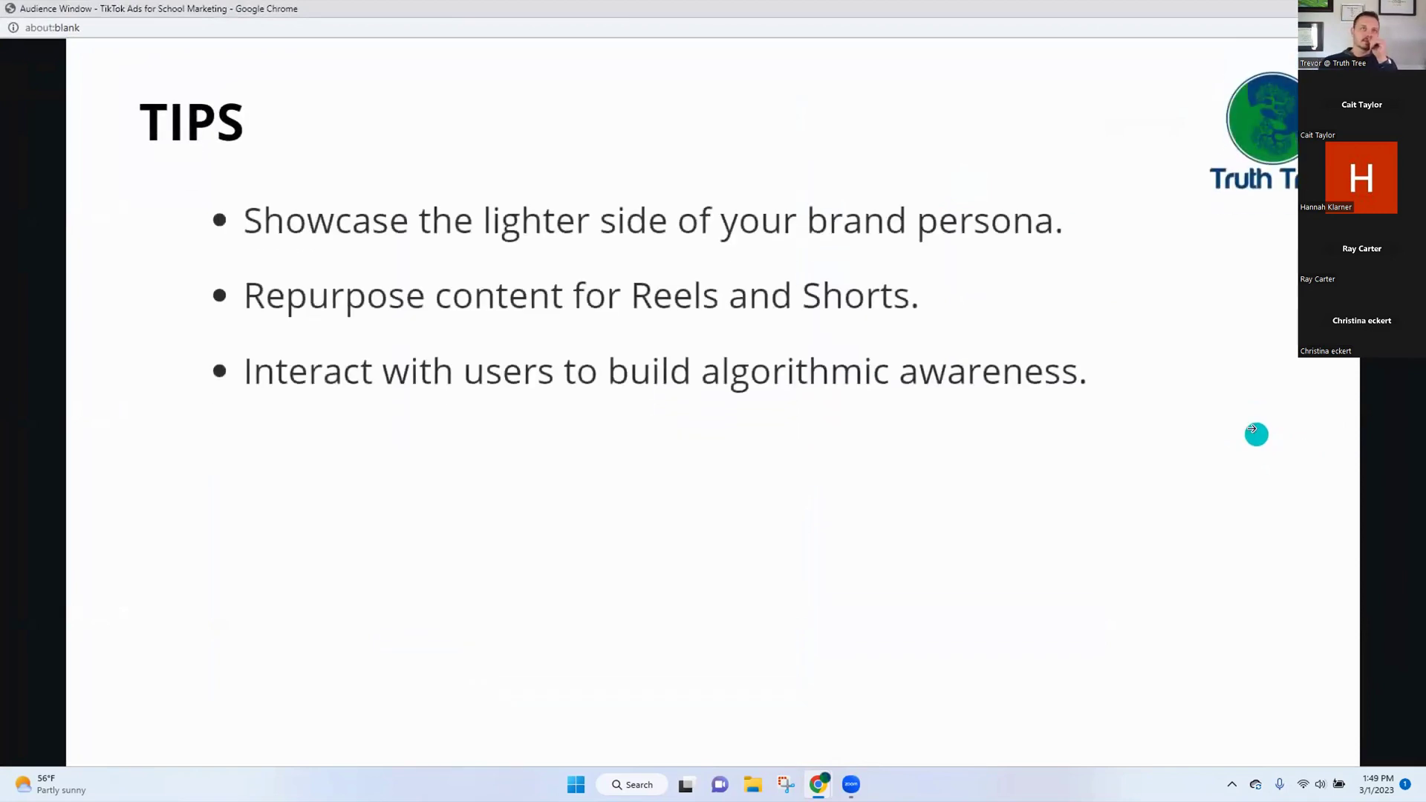